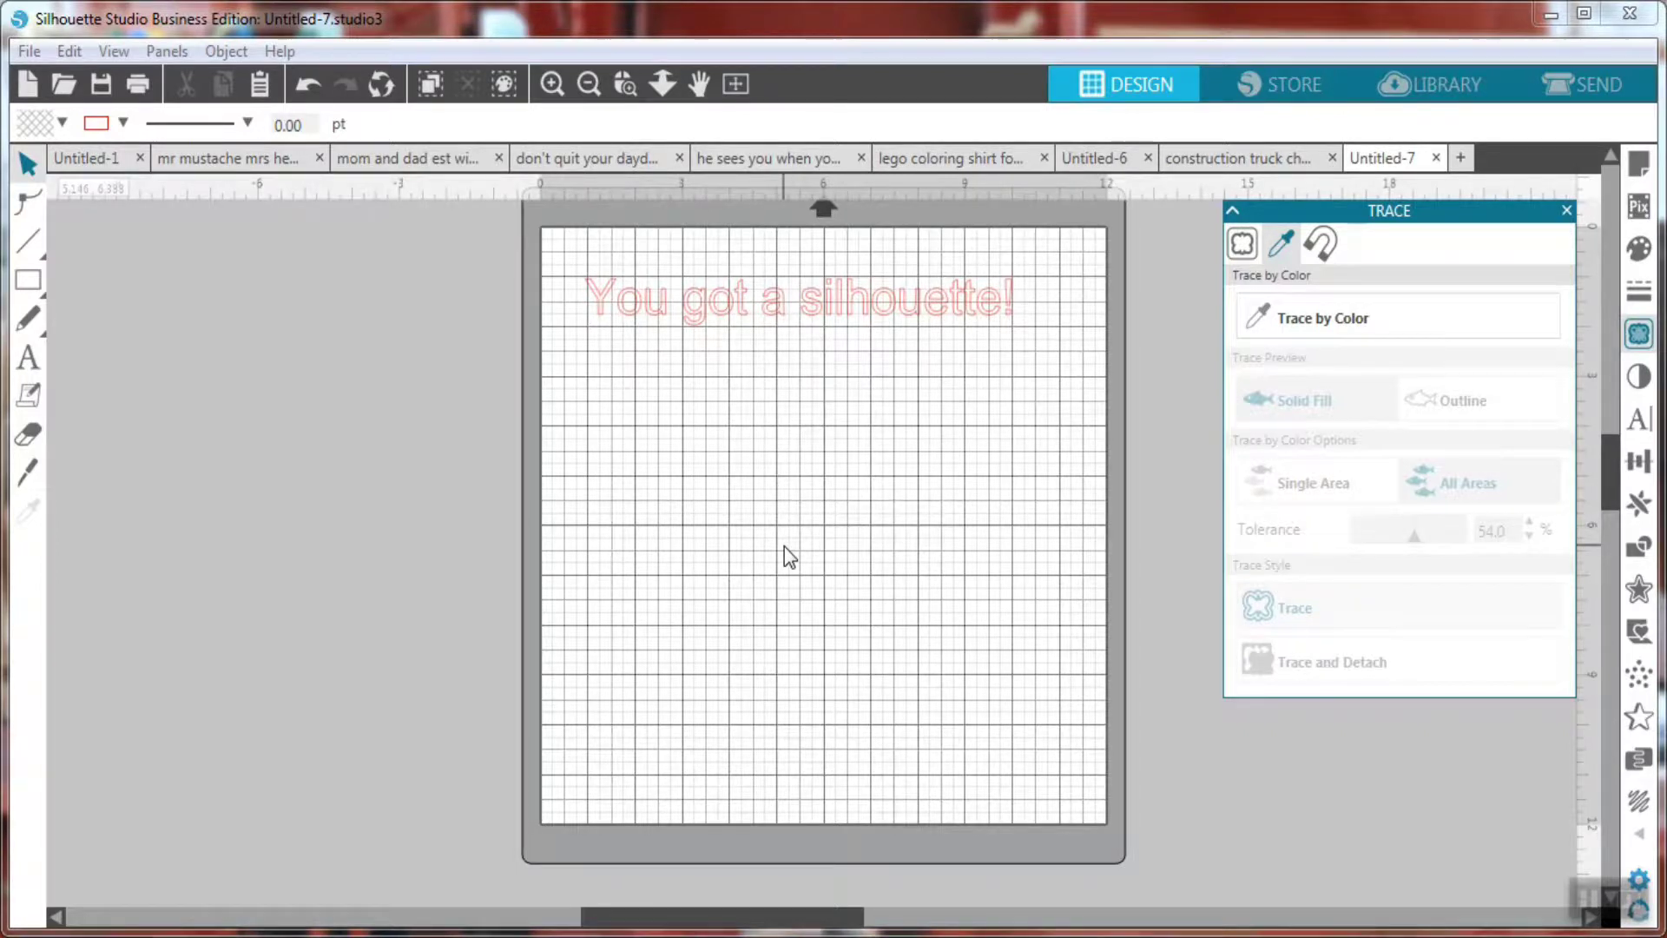
Set the page size to 8.5 in wide by 11 in high.
{"action": "left_click", "coordinate": [1643, 174]}
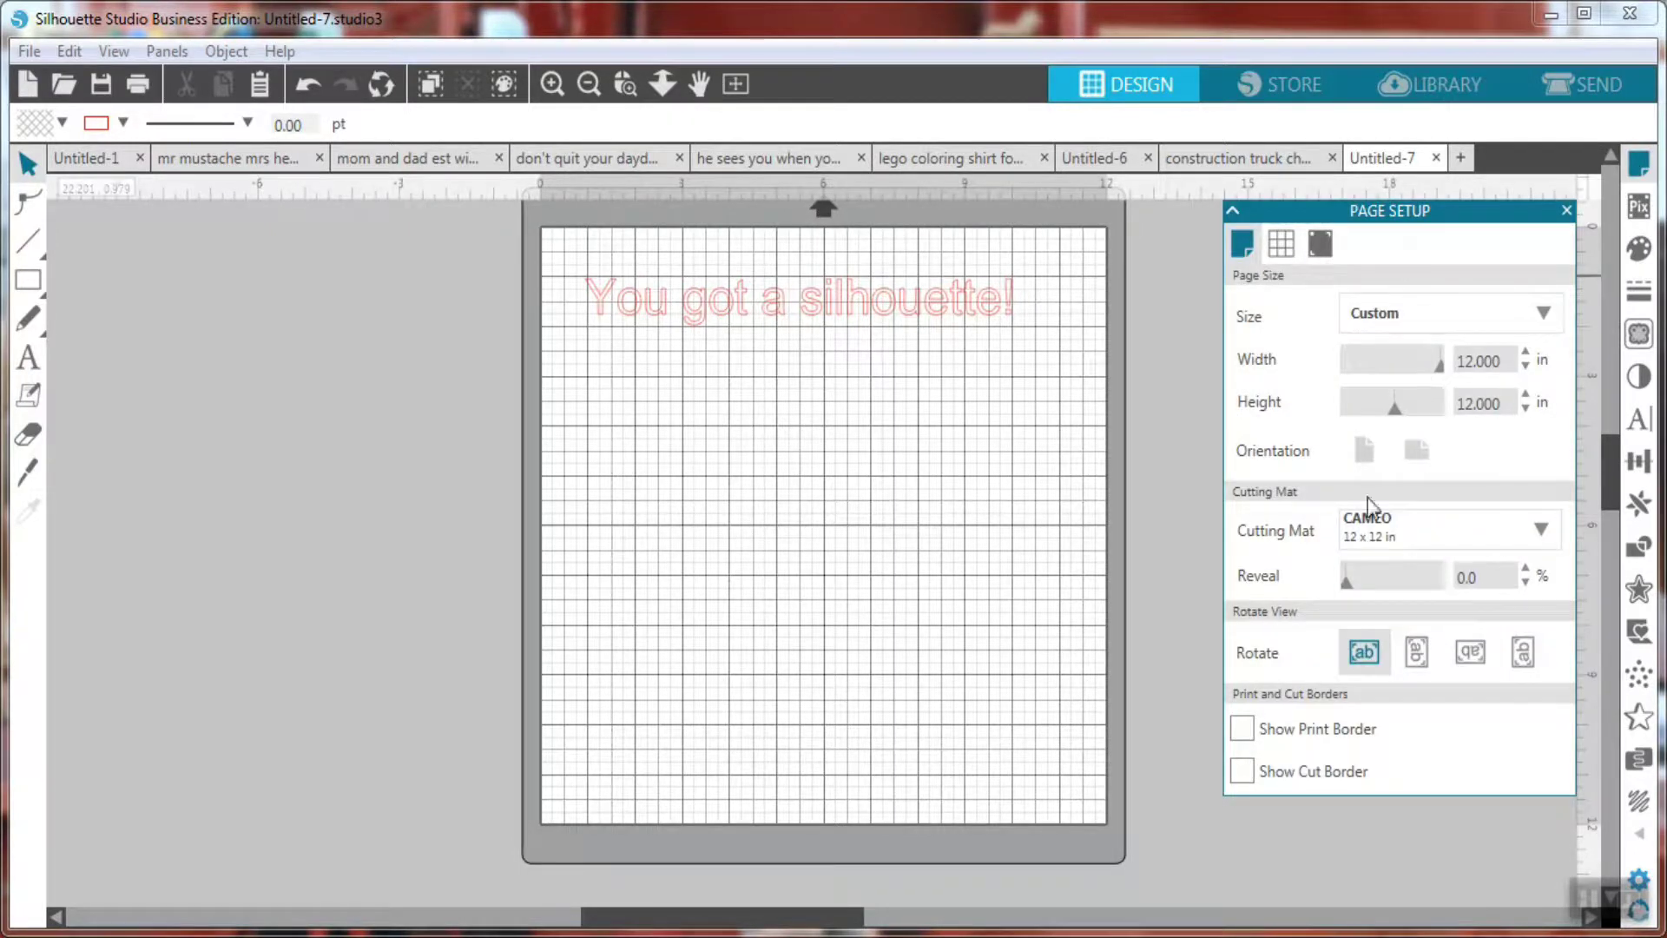
{"action": "left_click", "coordinate": [1505, 356]}
{"action": "type", "text": "8.5"}
{"action": "key", "text": "Tab"}
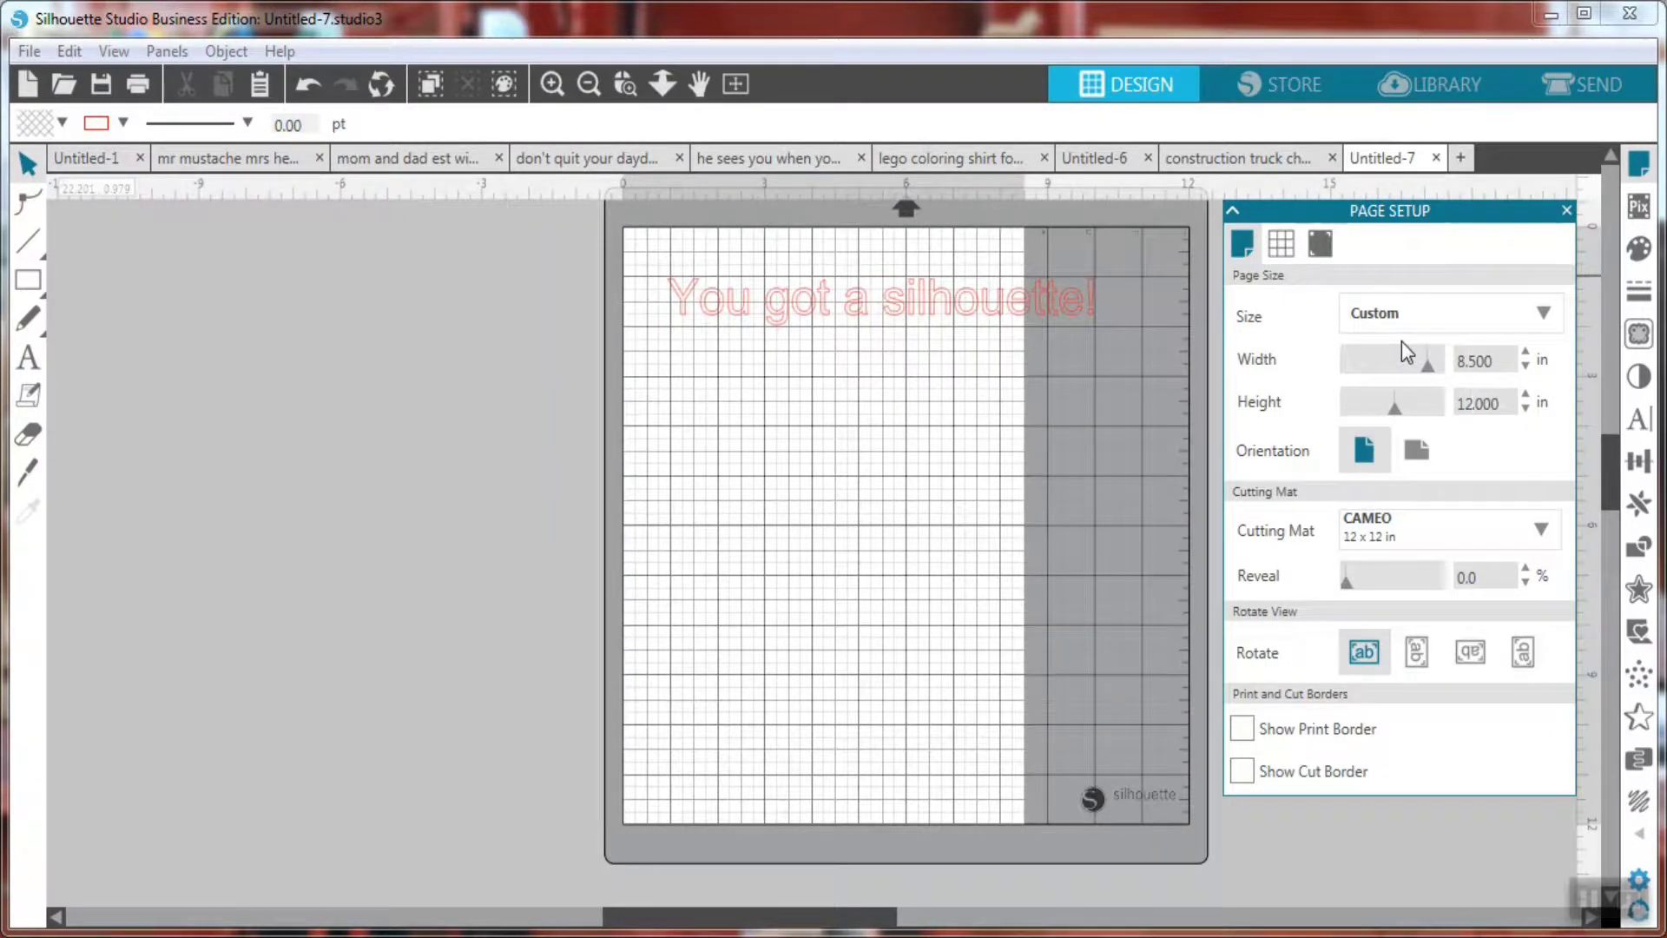
{"action": "left_click", "coordinate": [1492, 403]}
{"action": "type", "text": "11"}
{"action": "key", "text": "Return"}
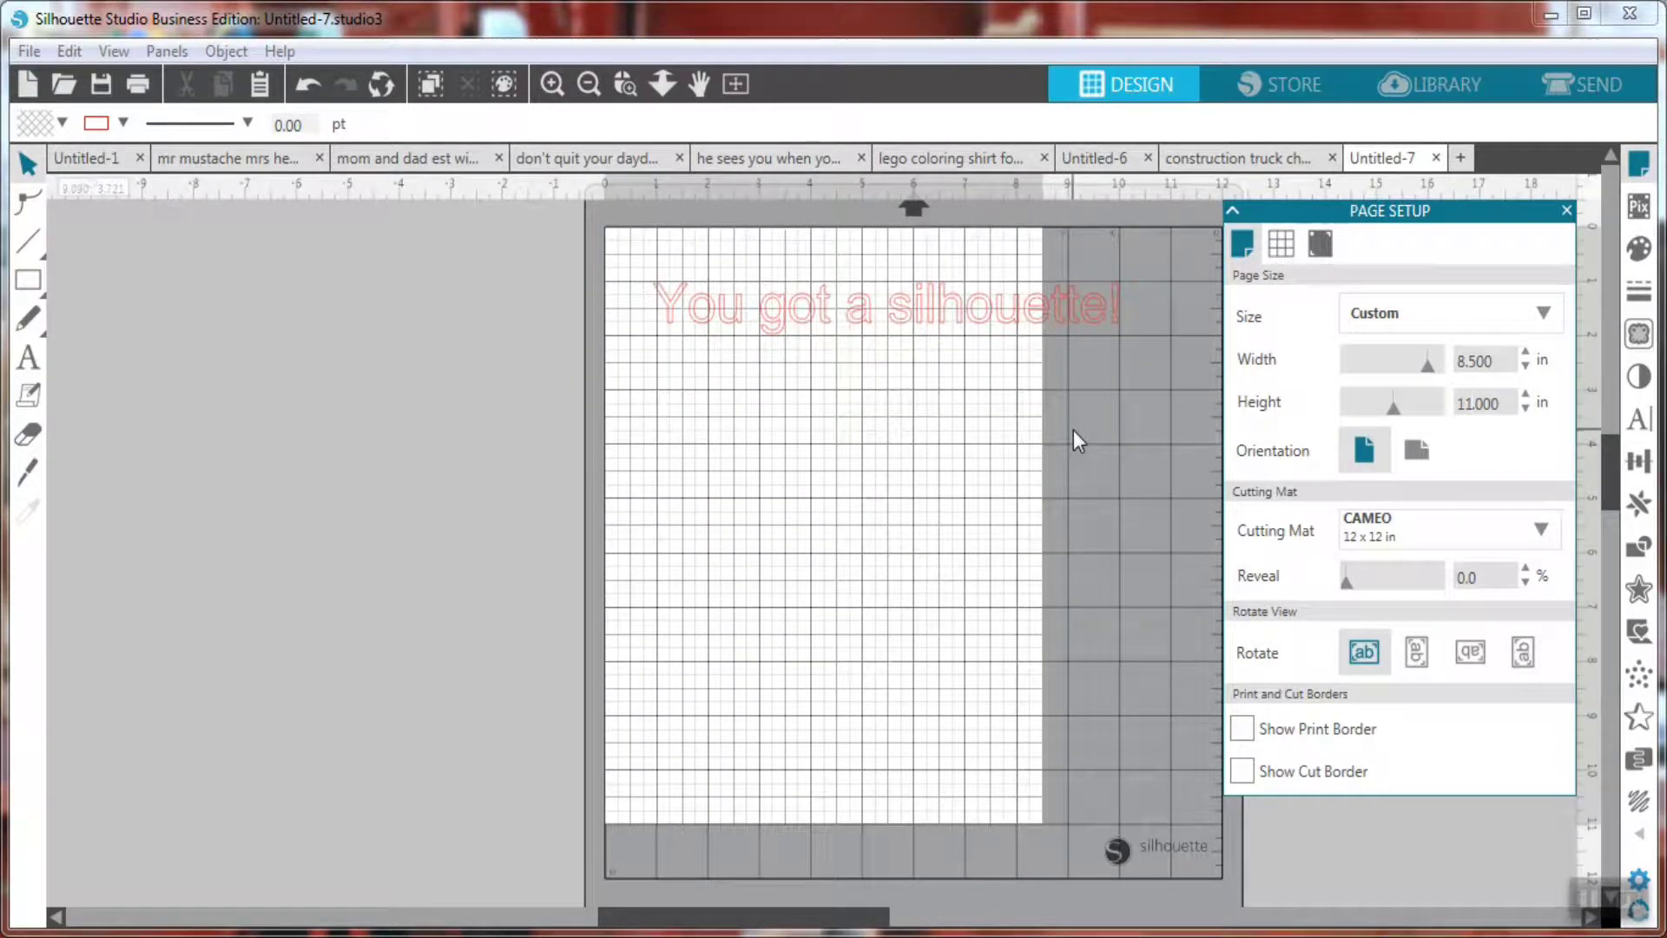
Set the page width and height to 12 in each.
{"action": "left_click_drag", "start_coordinate": [1493, 359], "coordinate": [1366, 345]}
{"action": "type", "text": "12"}
{"action": "key", "text": "Tab"}
{"action": "key", "text": "Tab"}
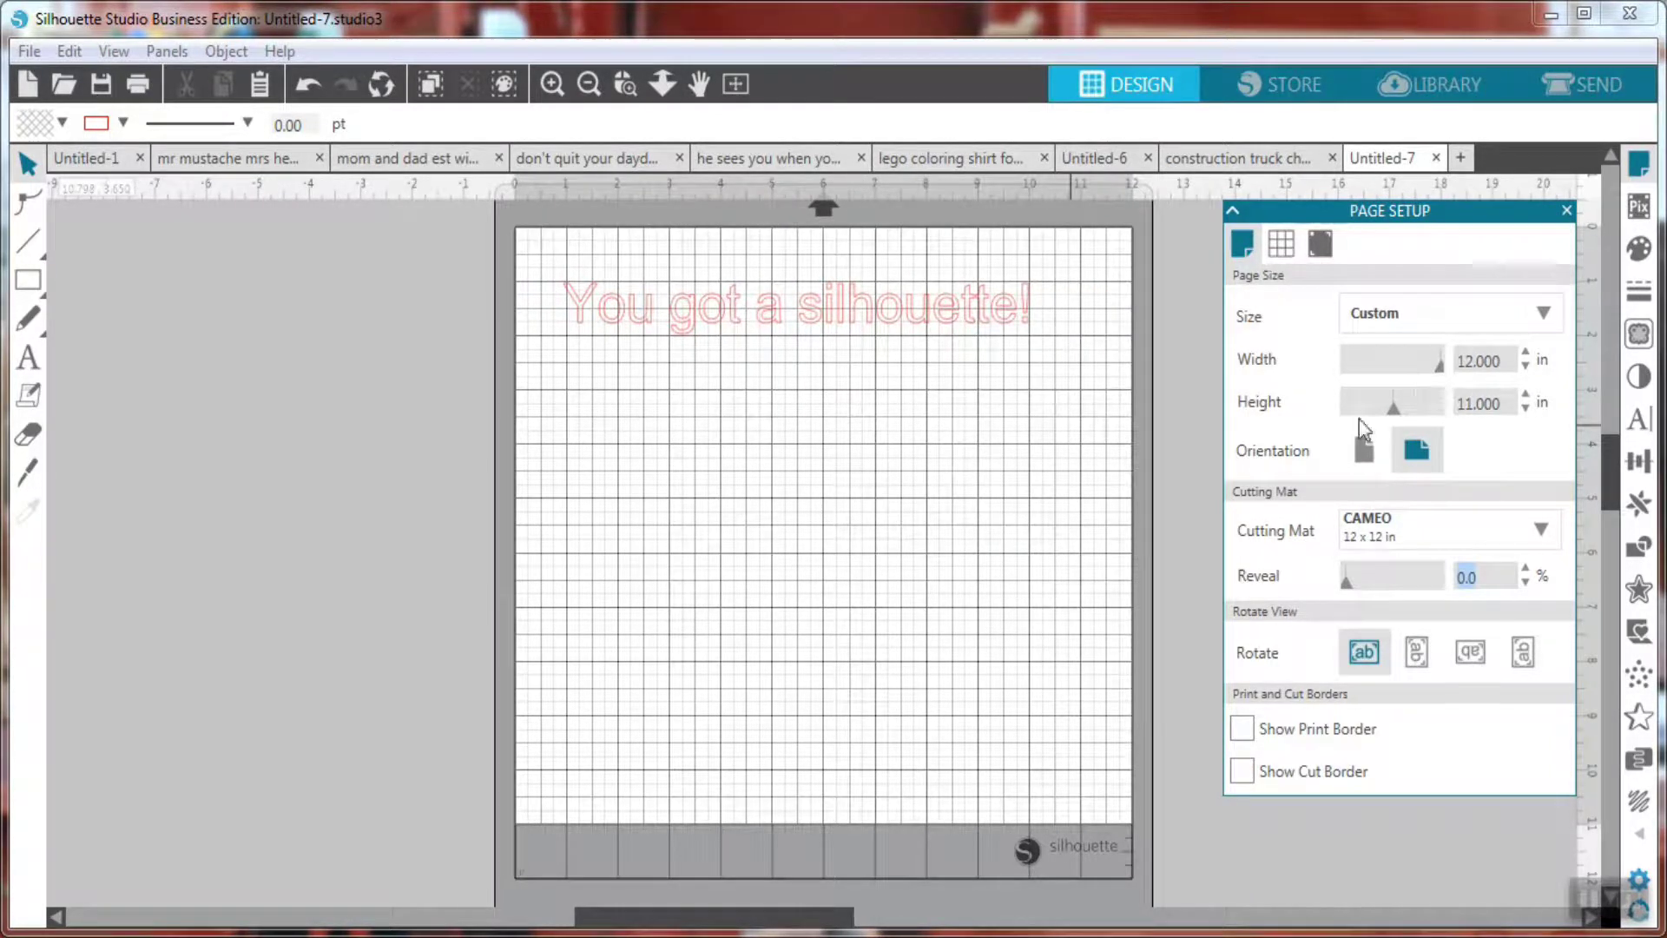
{"action": "left_click_drag", "start_coordinate": [1369, 393], "coordinate": [1276, 399]}
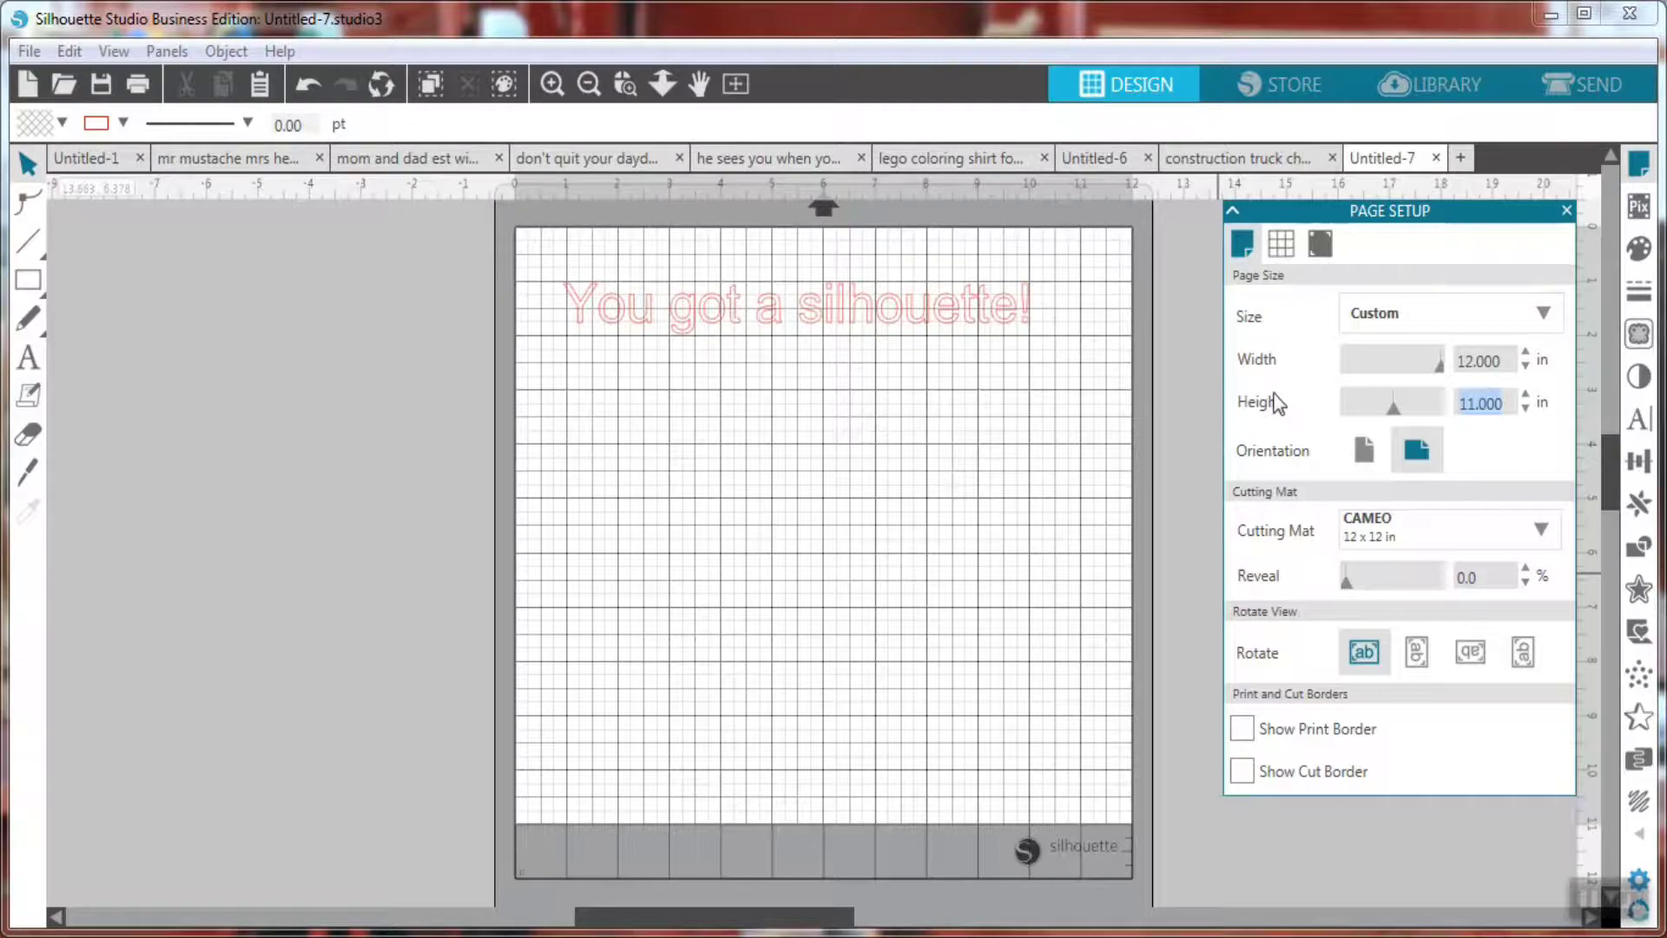
{"action": "type", "text": "12"}
{"action": "key", "text": "Tab"}
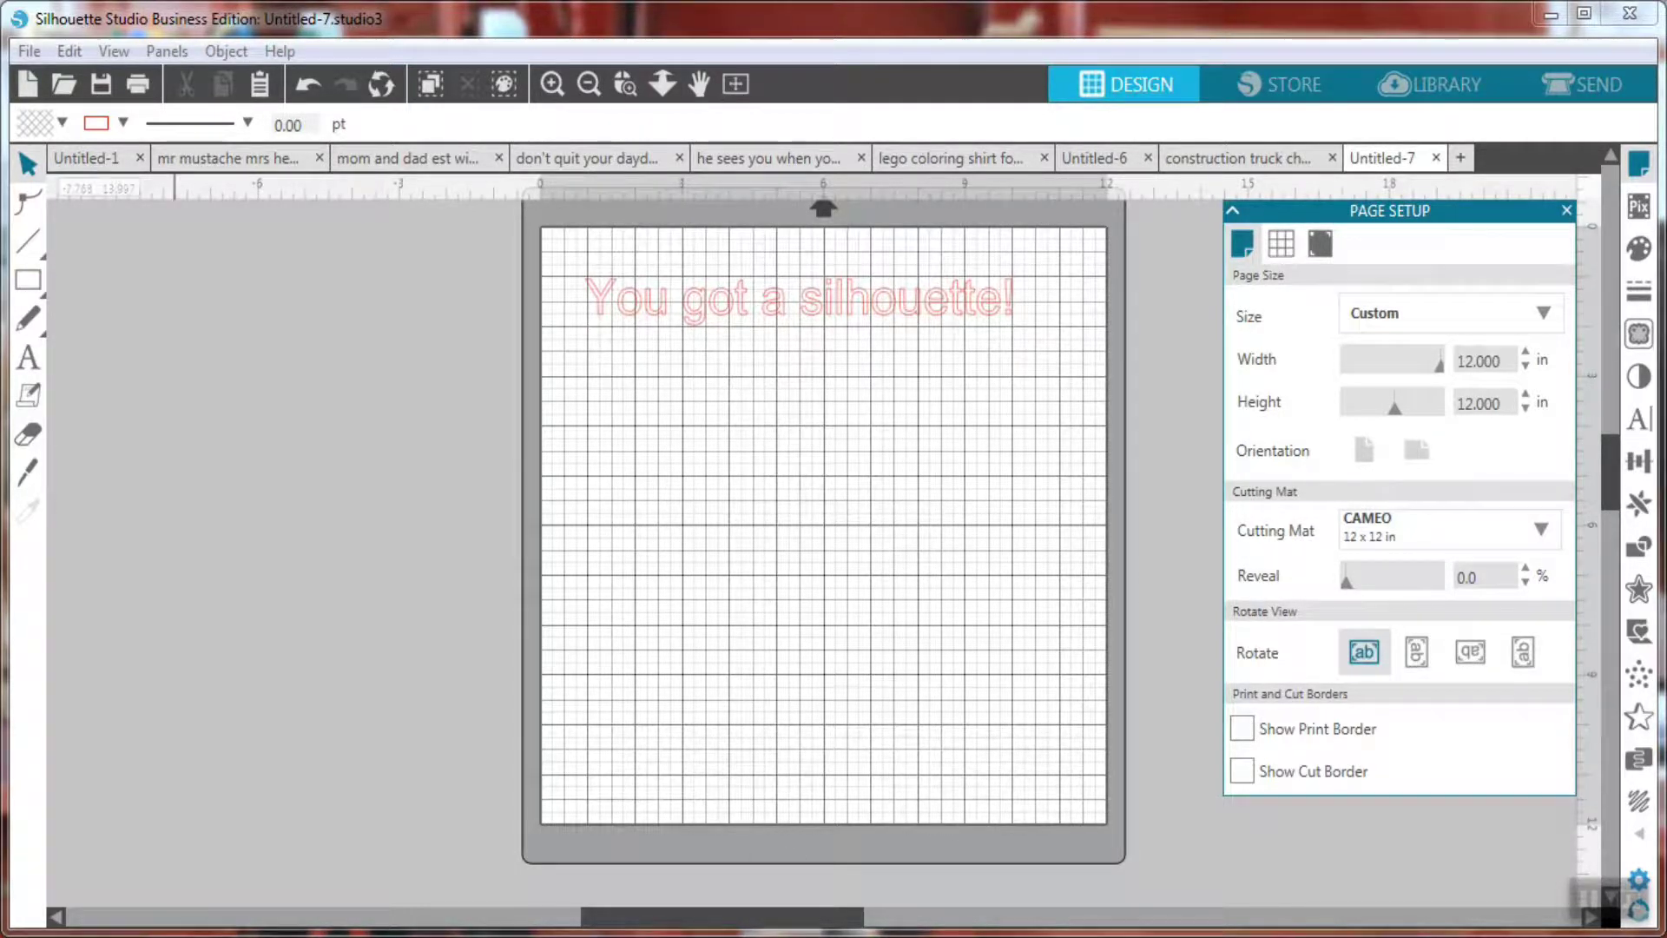
Import the love birds PNG from the ETSY folder into the design and place it on the page below the text.
{"action": "mouse_move", "coordinate": [175, 936]}
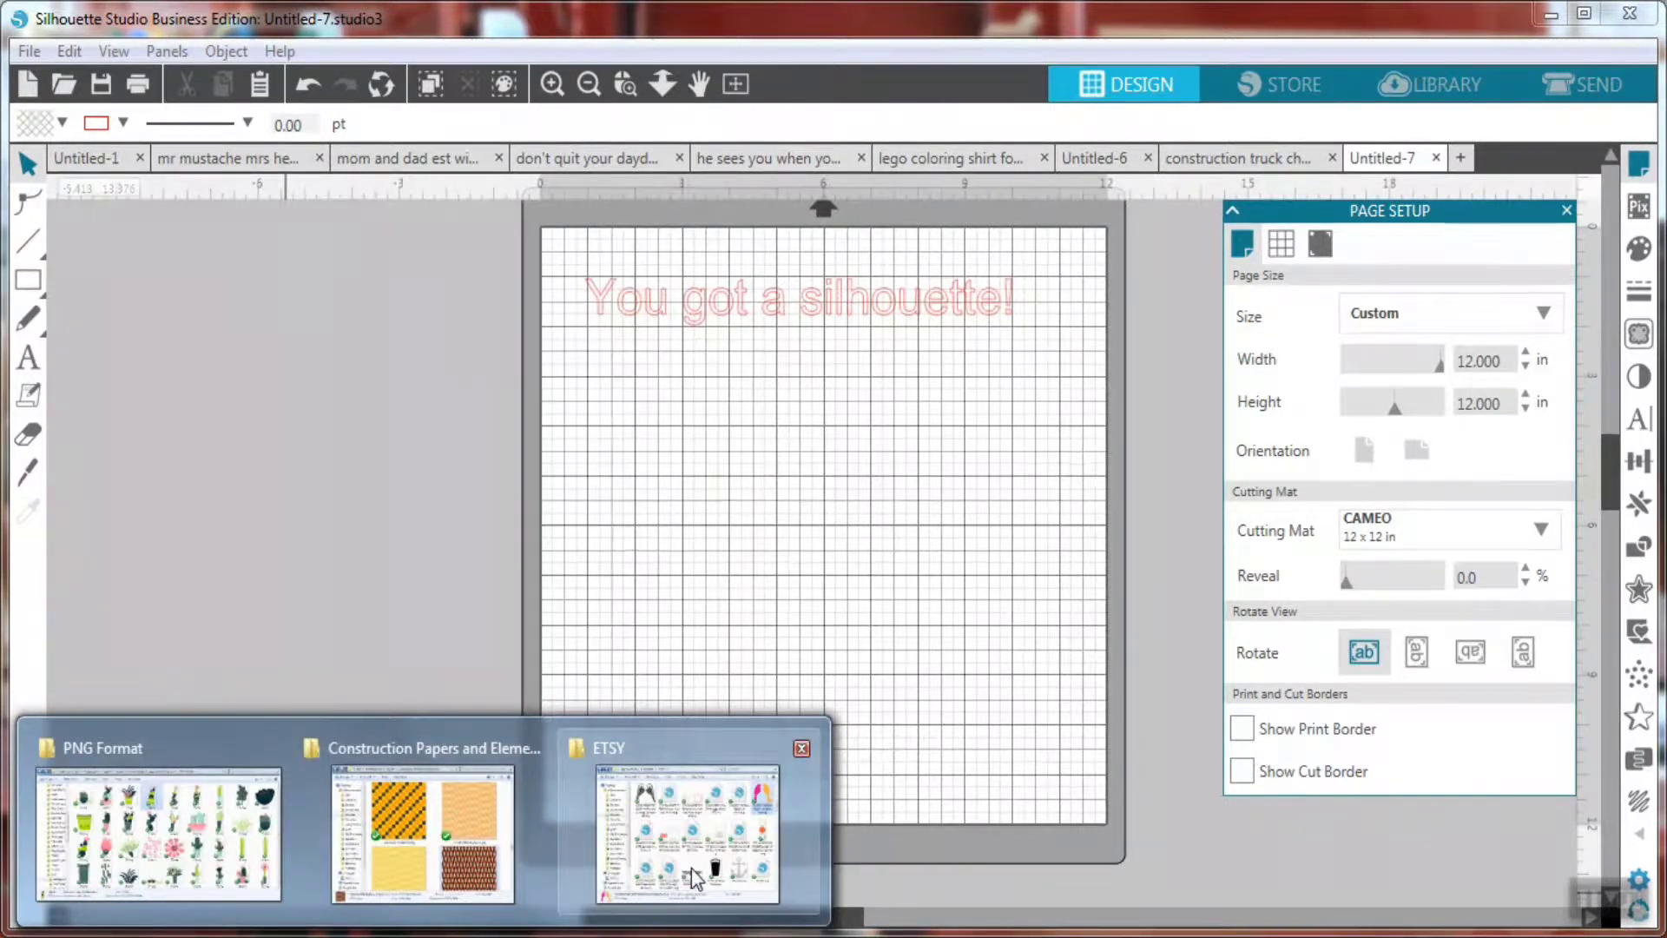
{"action": "left_click", "coordinate": [697, 867]}
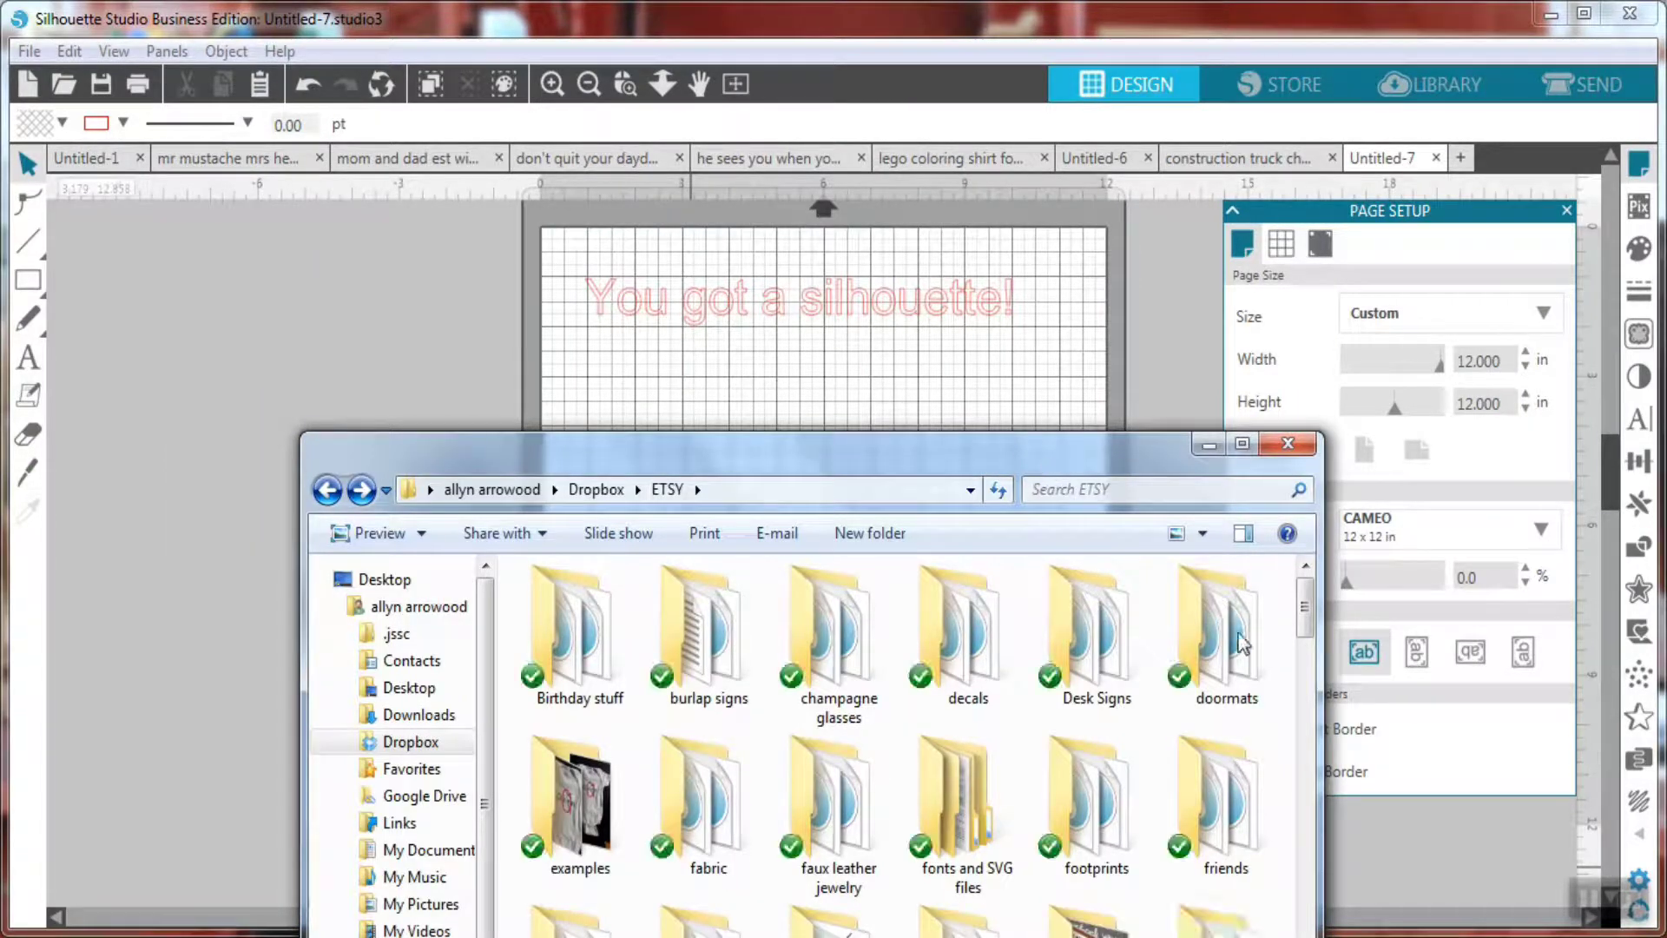
{"action": "left_click_drag", "start_coordinate": [1311, 621], "coordinate": [311, 367]}
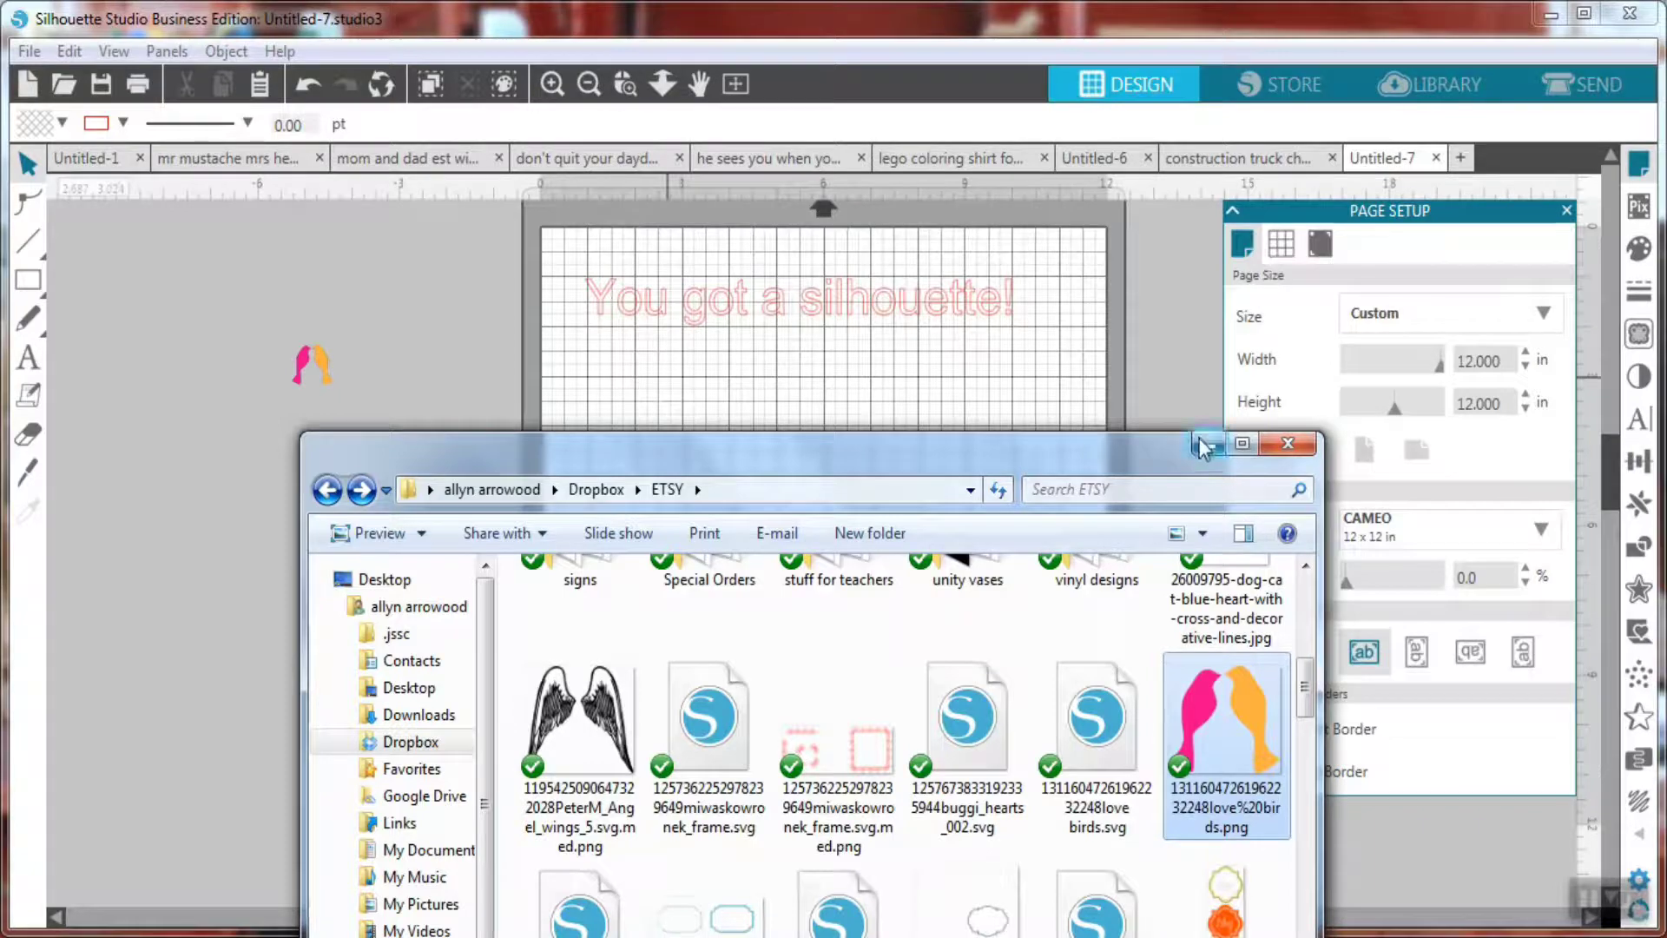
{"action": "left_click", "coordinate": [1208, 443]}
{"action": "left_click", "coordinate": [326, 379]}
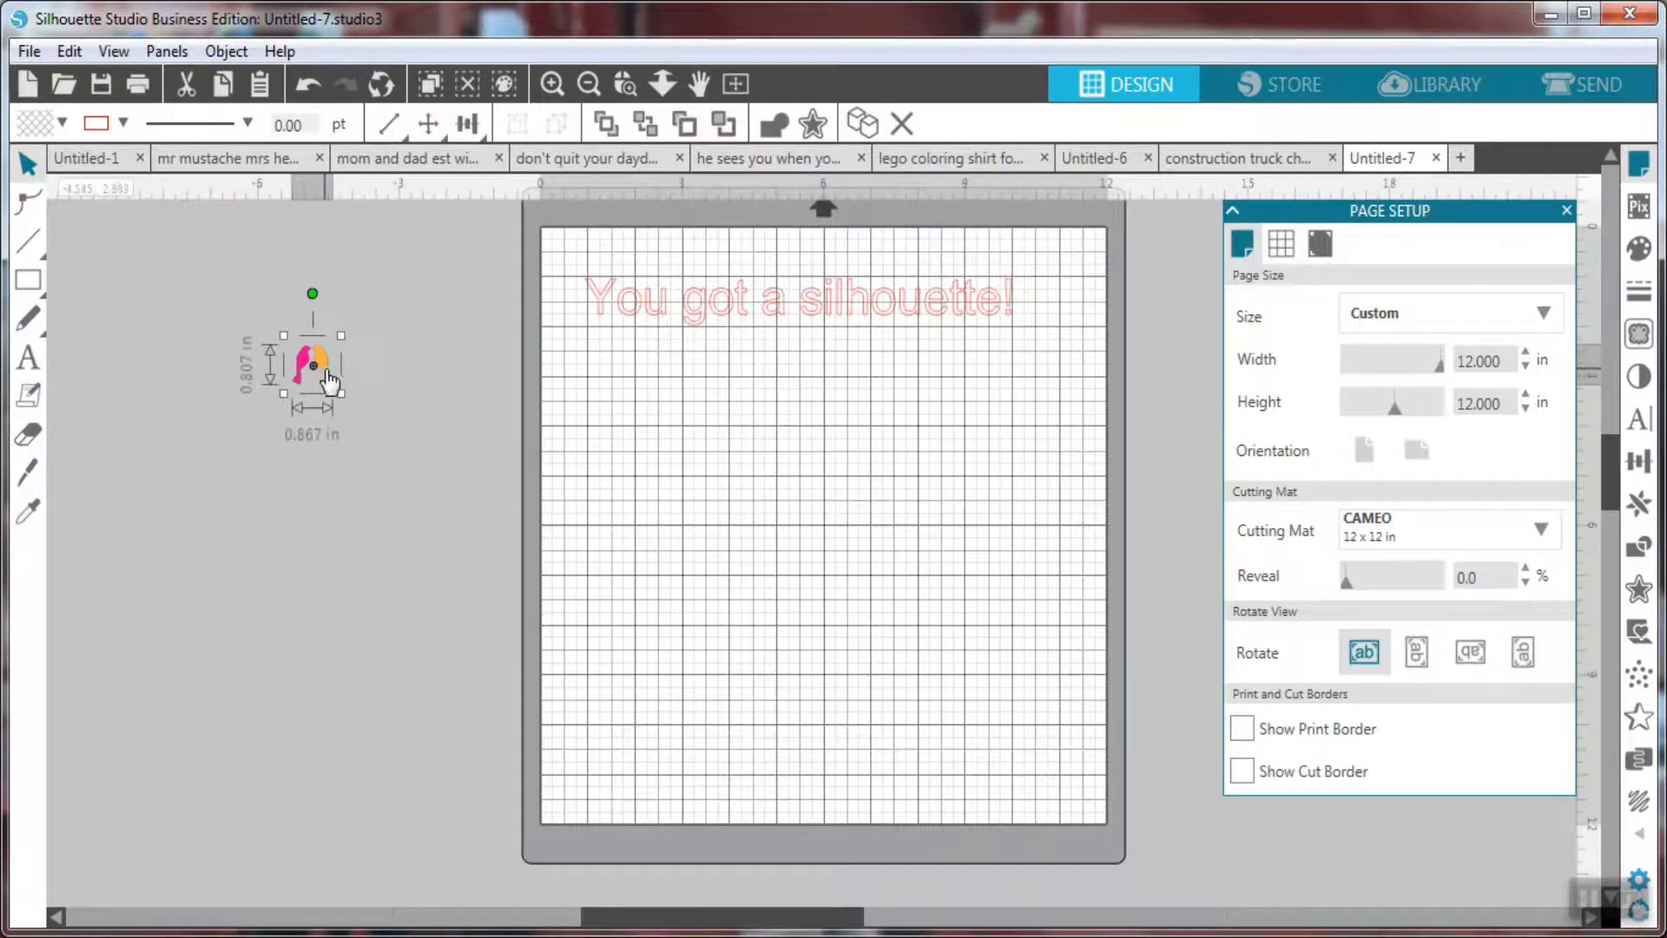
{"action": "left_click_drag", "start_coordinate": [314, 365], "coordinate": [679, 432]}
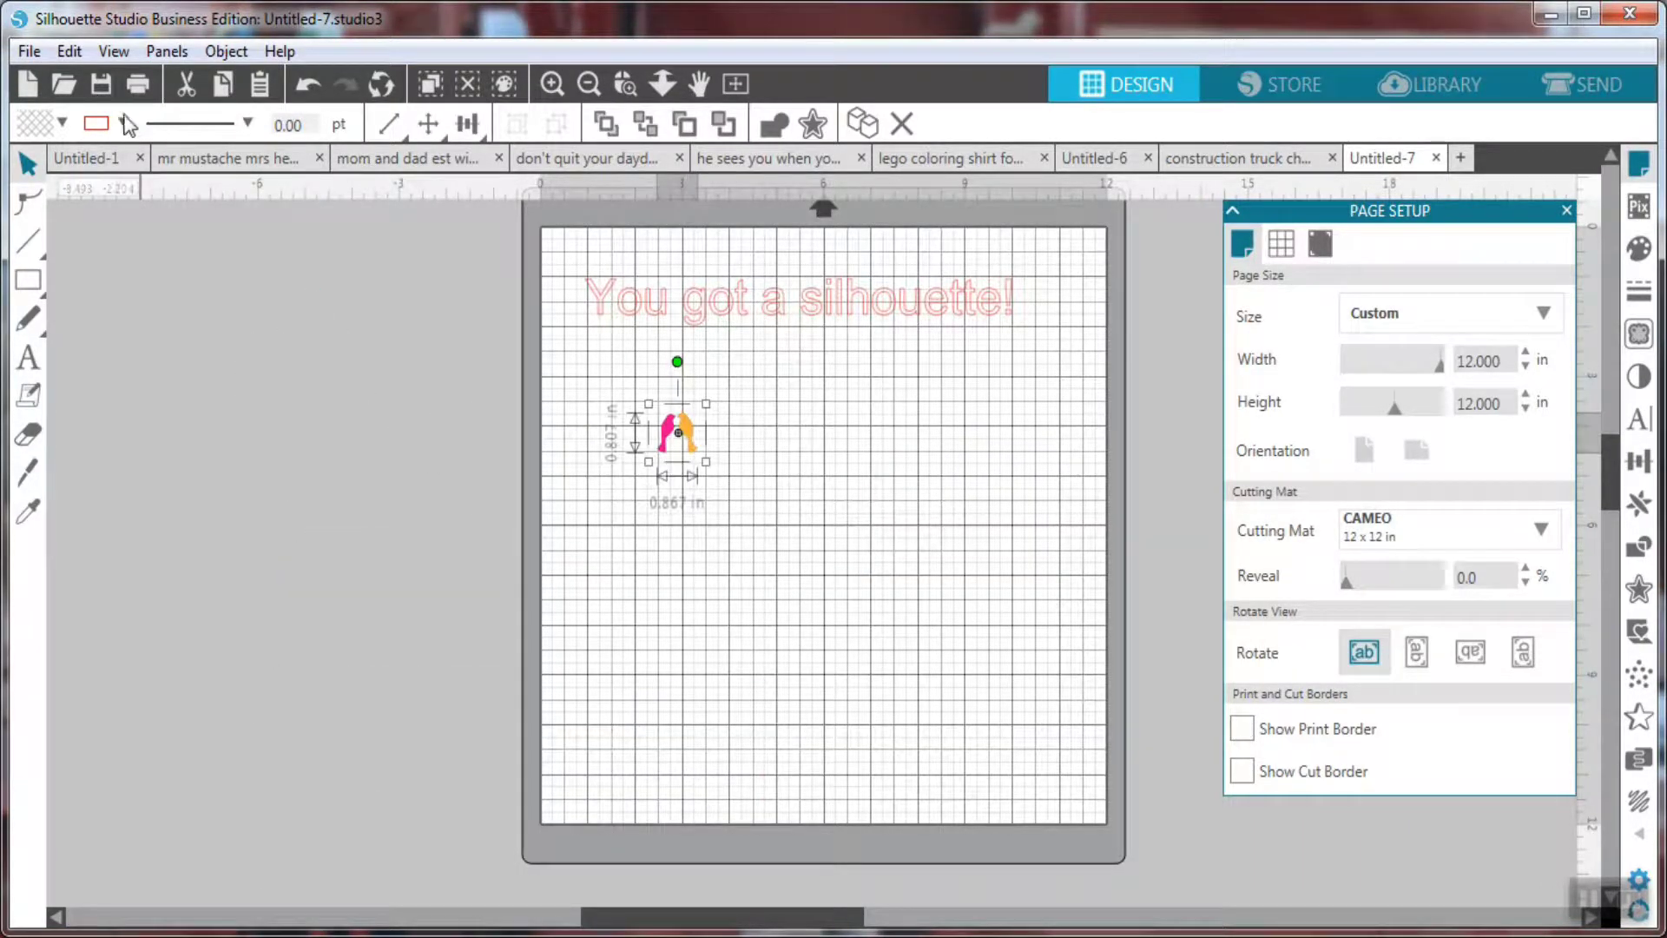
{"action": "left_click", "coordinate": [34, 54]}
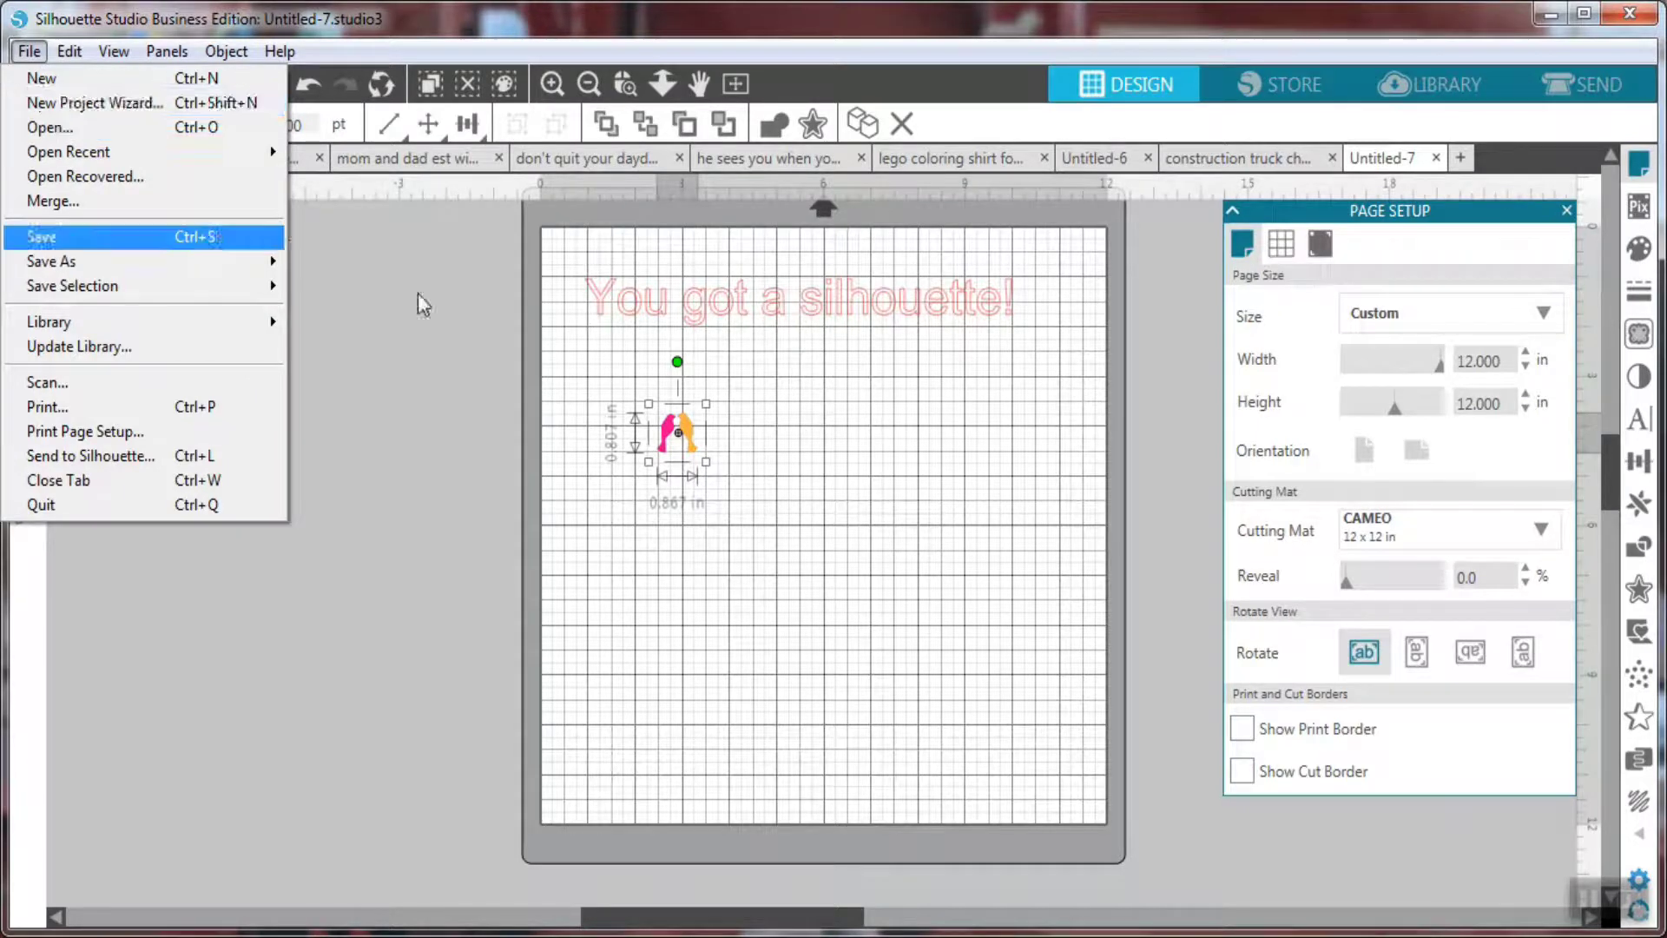
{"action": "left_click", "coordinate": [35, 234]}
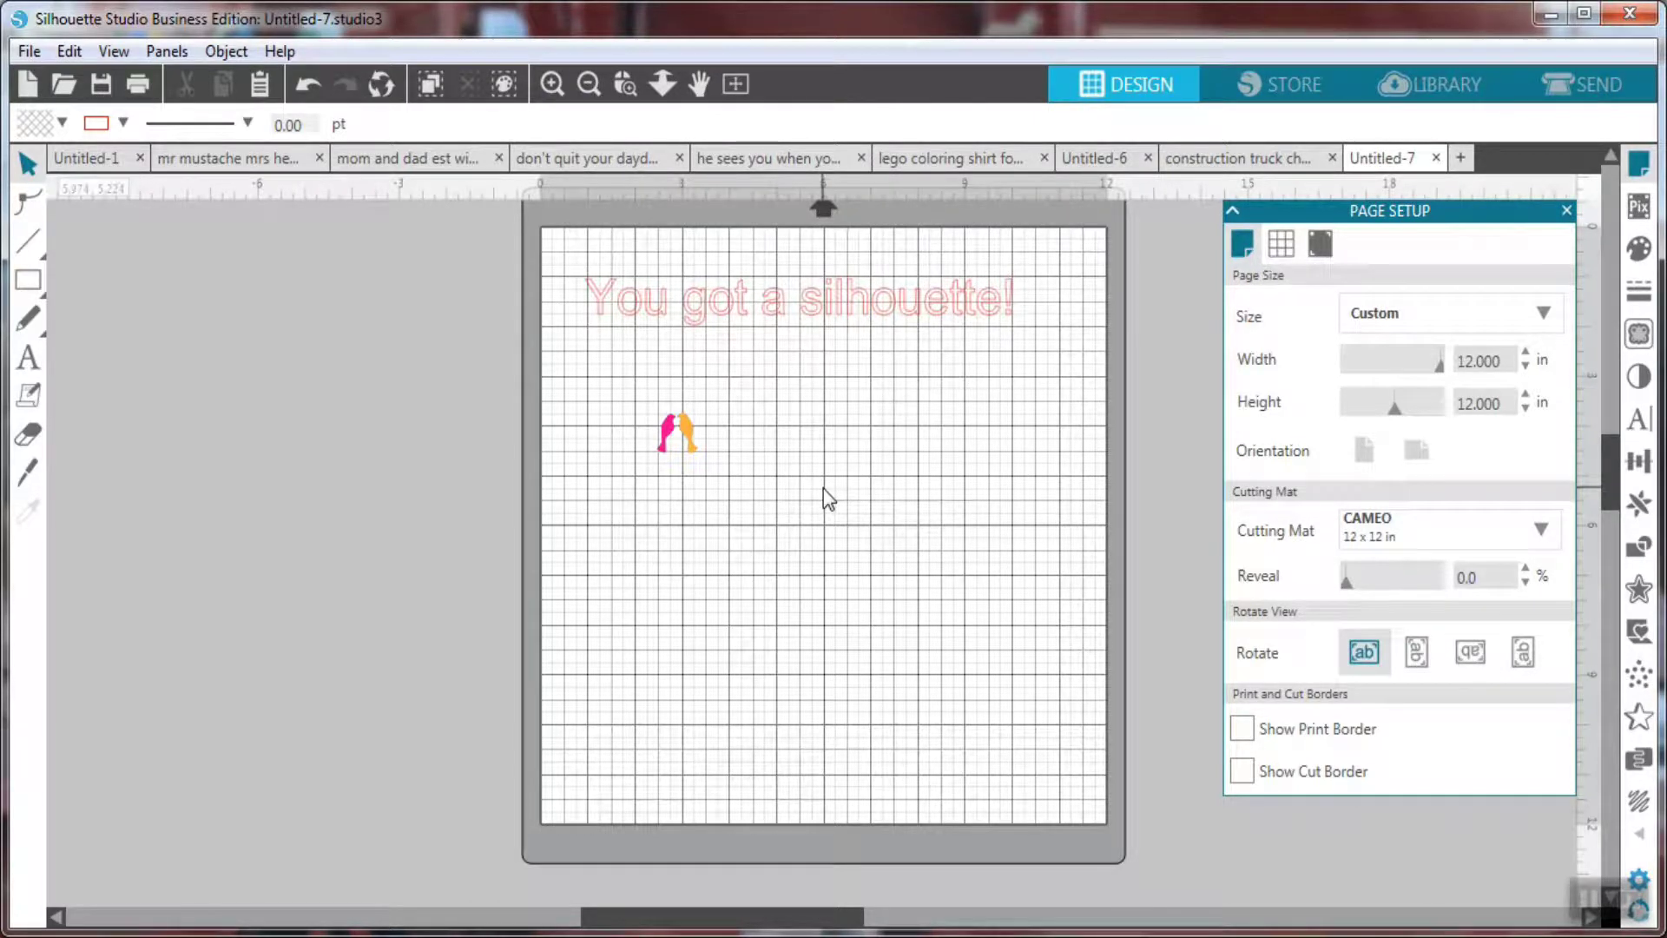
Enlarge the love birds image to about 4.8 by 4.5 in and centre it under the text.
{"action": "left_click", "coordinate": [688, 434]}
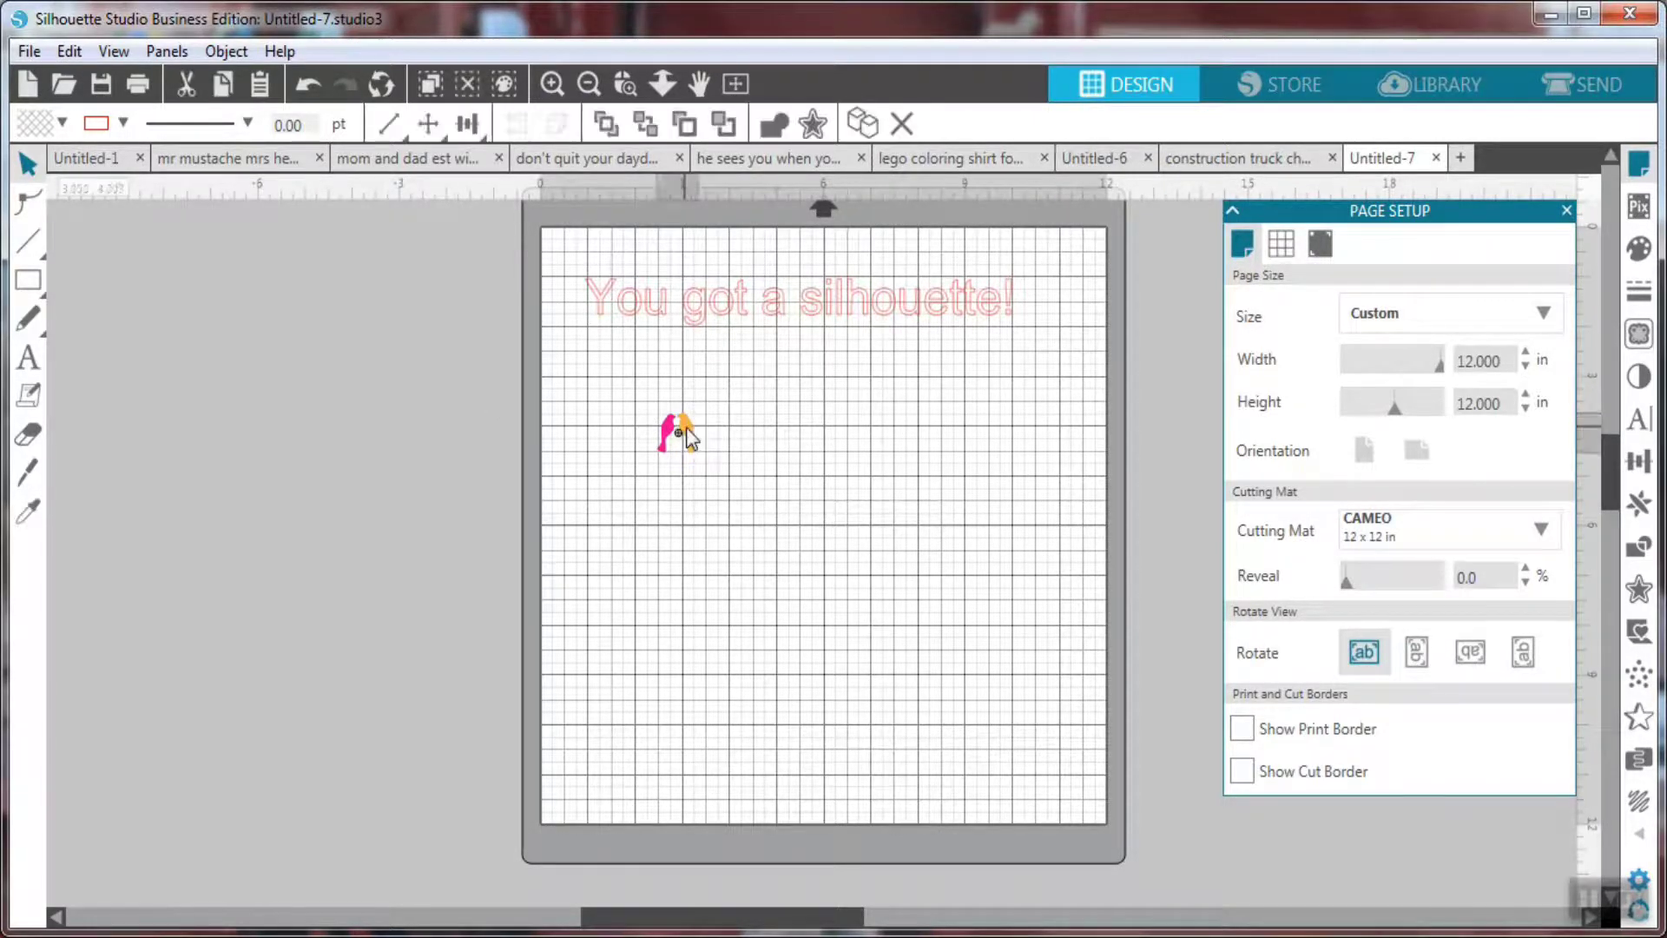
{"action": "left_click_drag", "start_coordinate": [708, 461], "coordinate": [890, 644]}
{"action": "left_click_drag", "start_coordinate": [863, 584], "coordinate": [836, 549]}
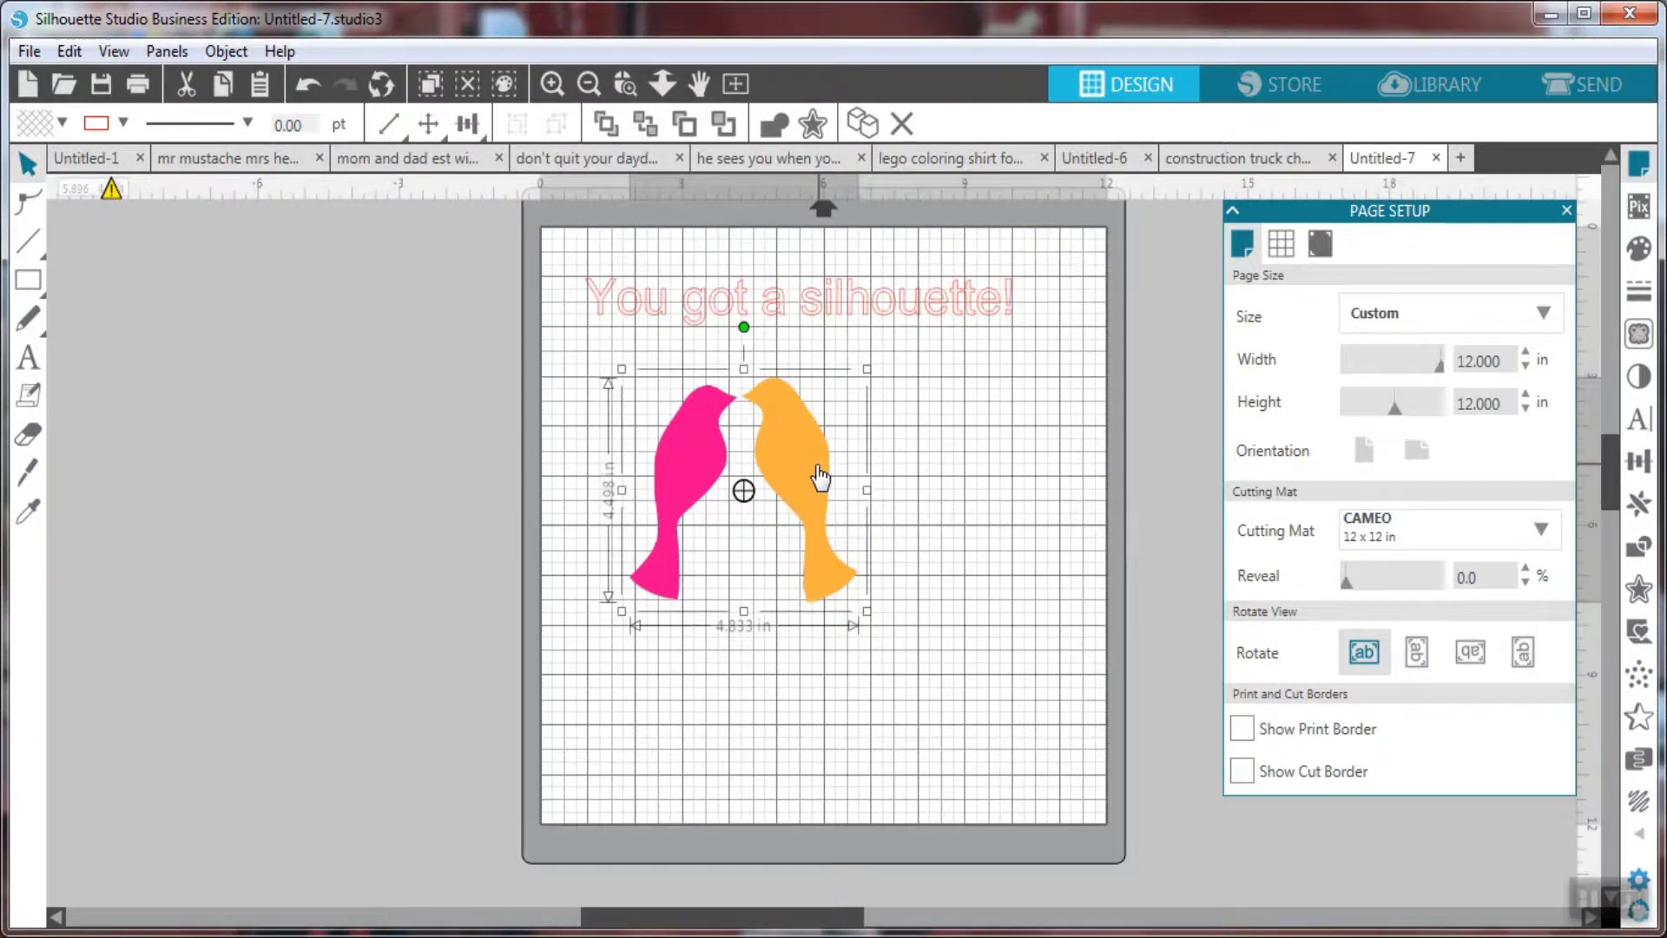
{"action": "left_click_drag", "start_coordinate": [822, 484], "coordinate": [856, 478]}
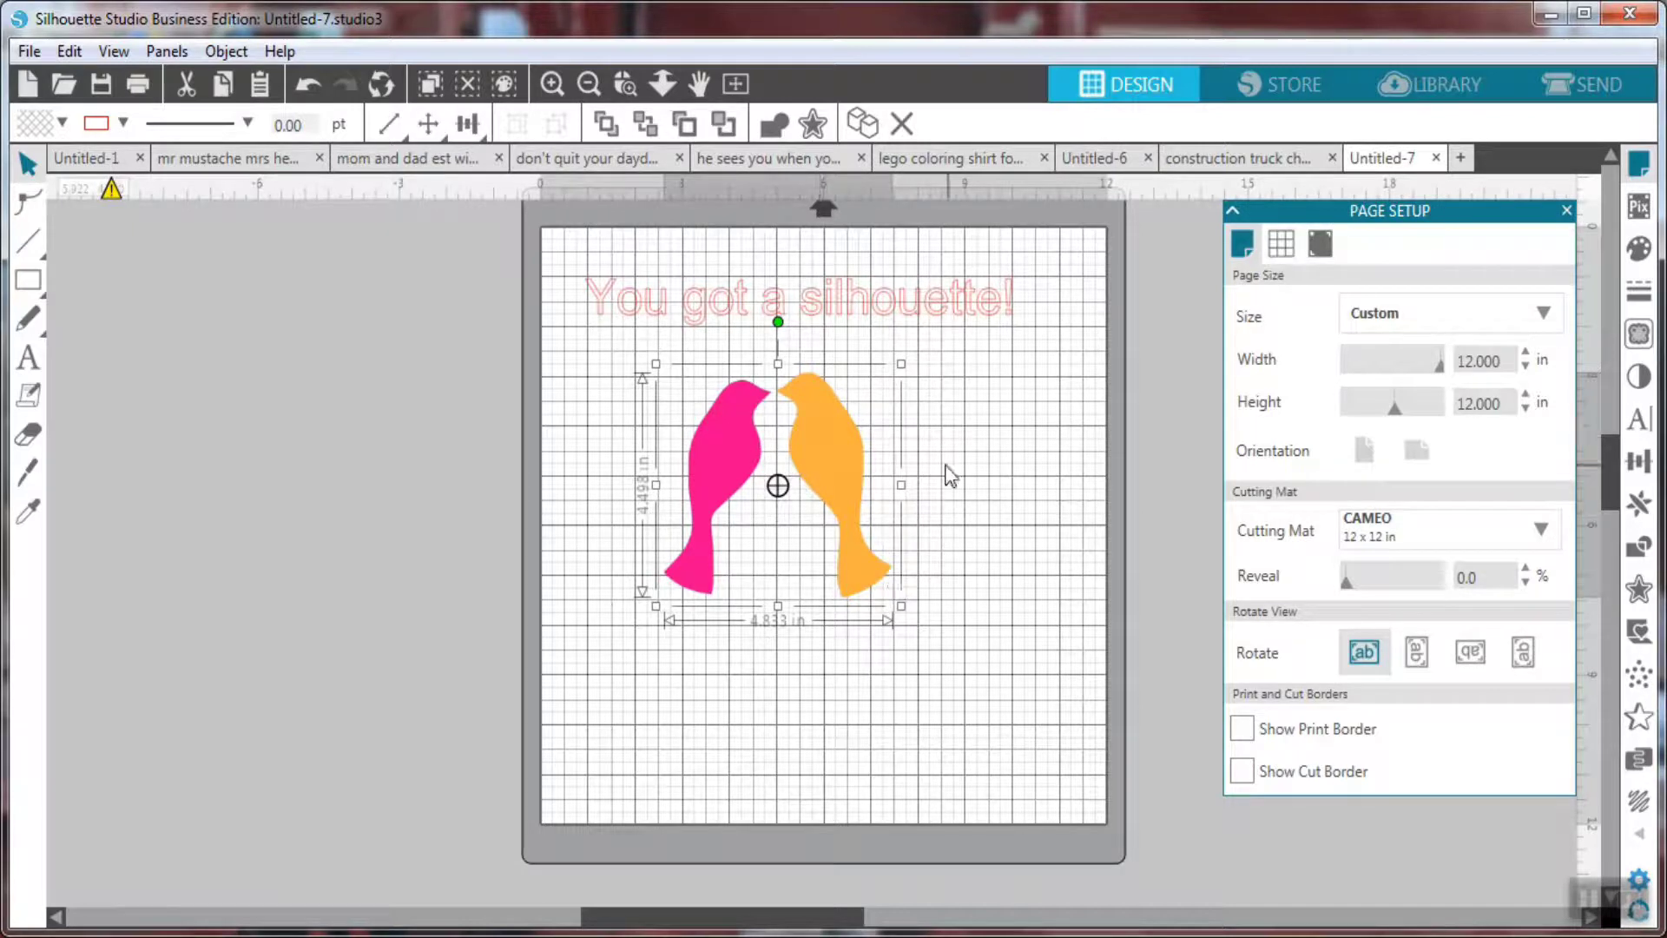
{"action": "mouse_move", "coordinate": [834, 446]}
{"action": "left_mouse_down"}
{"action": "mouse_move", "coordinate": [863, 458]}
{"action": "mouse_move", "coordinate": [843, 448]}
{"action": "left_mouse_up"}
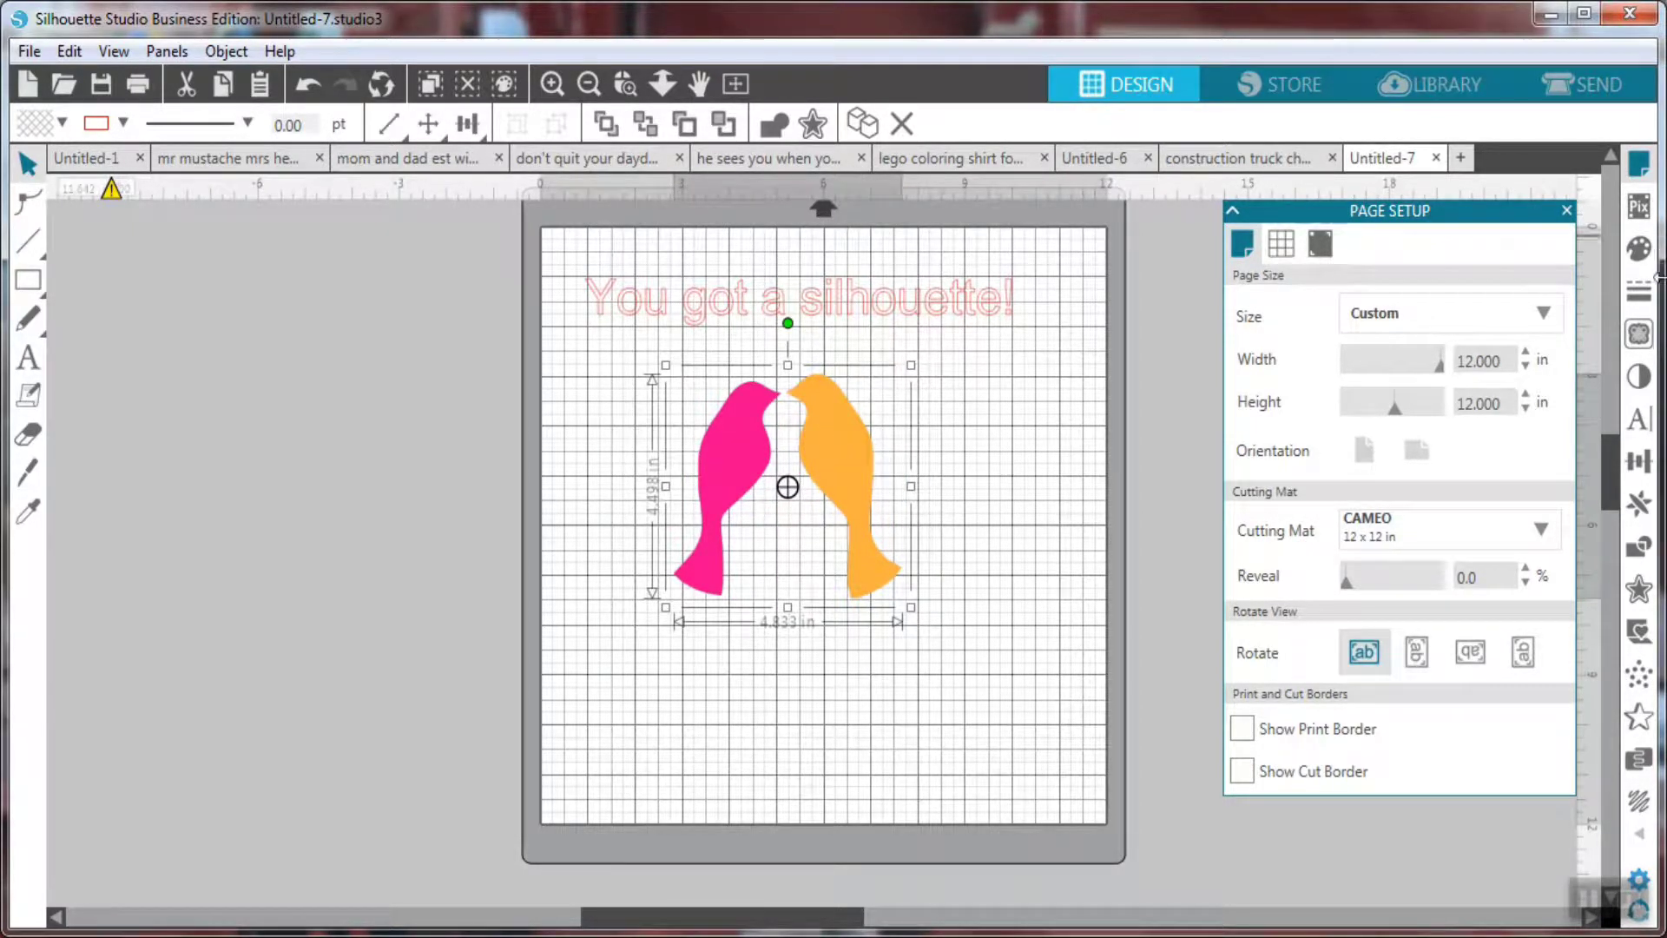
Trace both birds within an area of about 6.2 by 5.8 in, using a threshold of 90%.
{"action": "left_click", "coordinate": [1640, 337]}
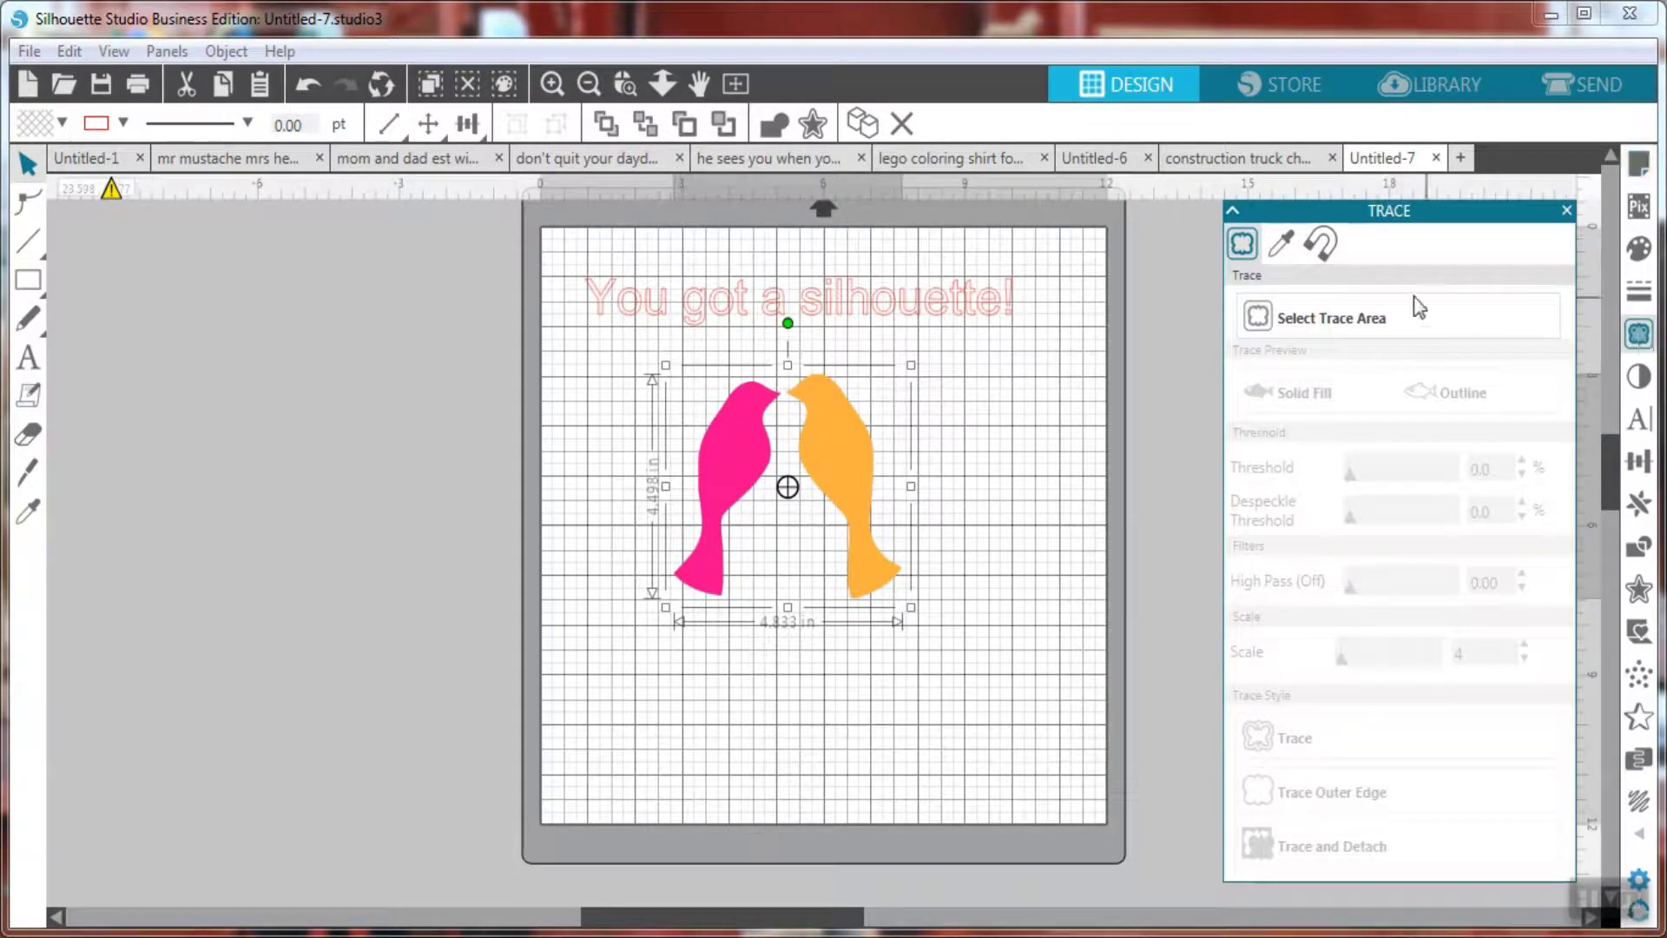
{"action": "left_click", "coordinate": [1356, 310]}
{"action": "mouse_move", "coordinate": [638, 351]}
{"action": "left_mouse_down"}
{"action": "mouse_move", "coordinate": [816, 499]}
{"action": "mouse_move", "coordinate": [987, 688]}
{"action": "mouse_move", "coordinate": [930, 640]}
{"action": "left_mouse_up"}
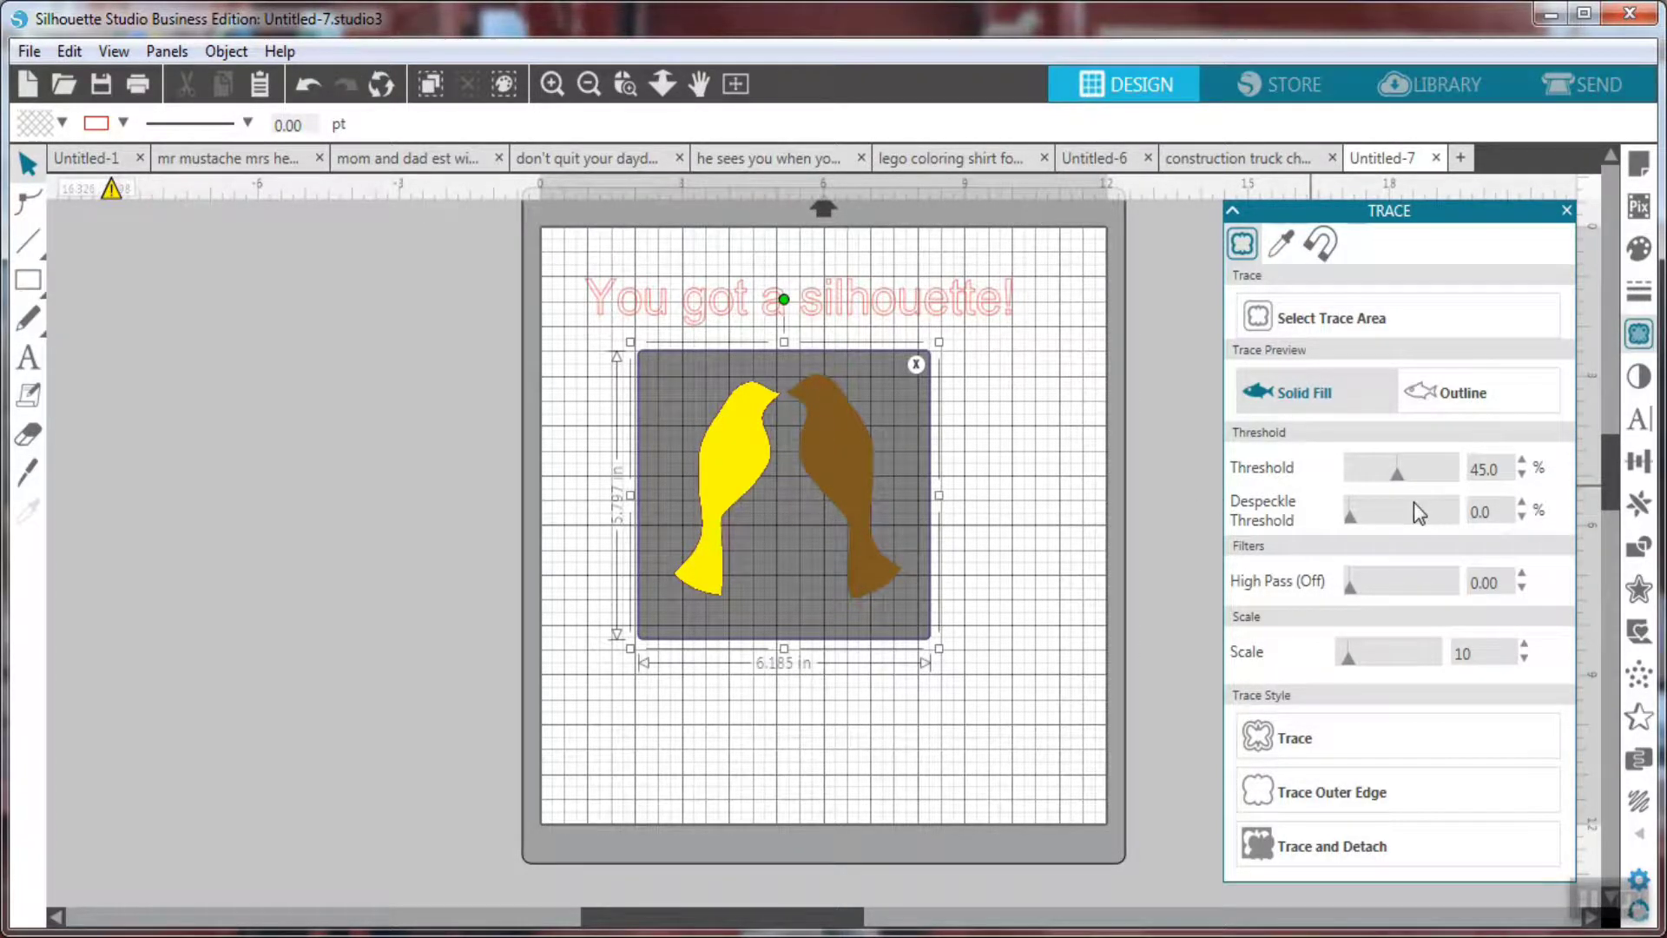
{"action": "left_click_drag", "start_coordinate": [1410, 476], "coordinate": [1446, 480]}
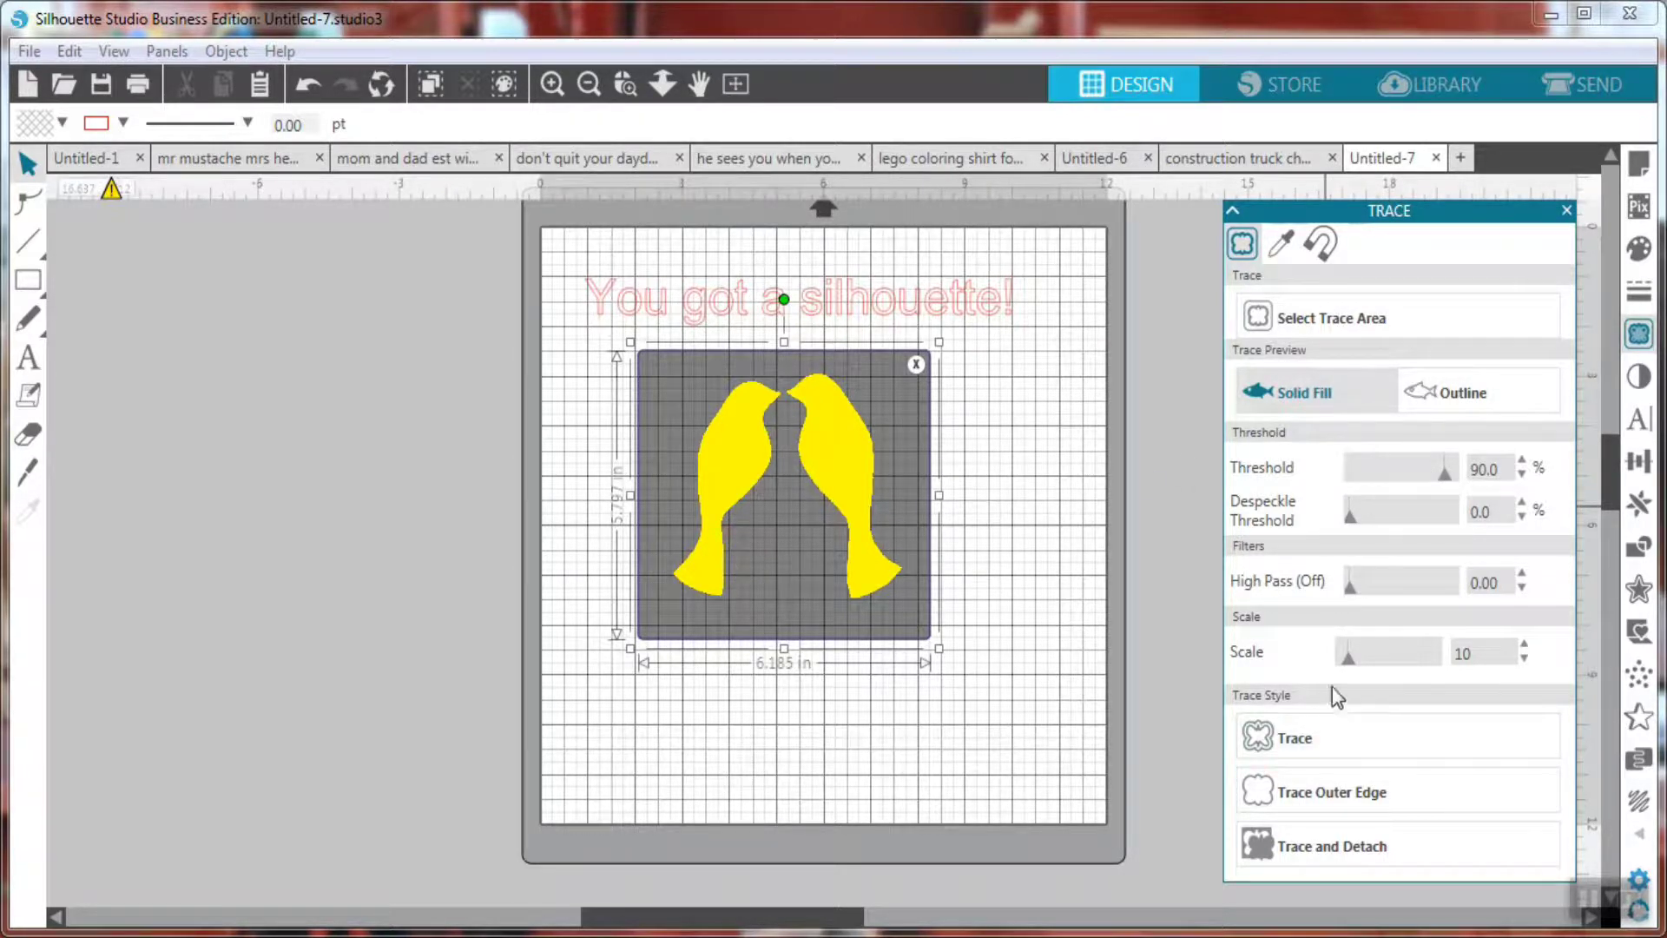
{"action": "left_click", "coordinate": [1331, 739]}
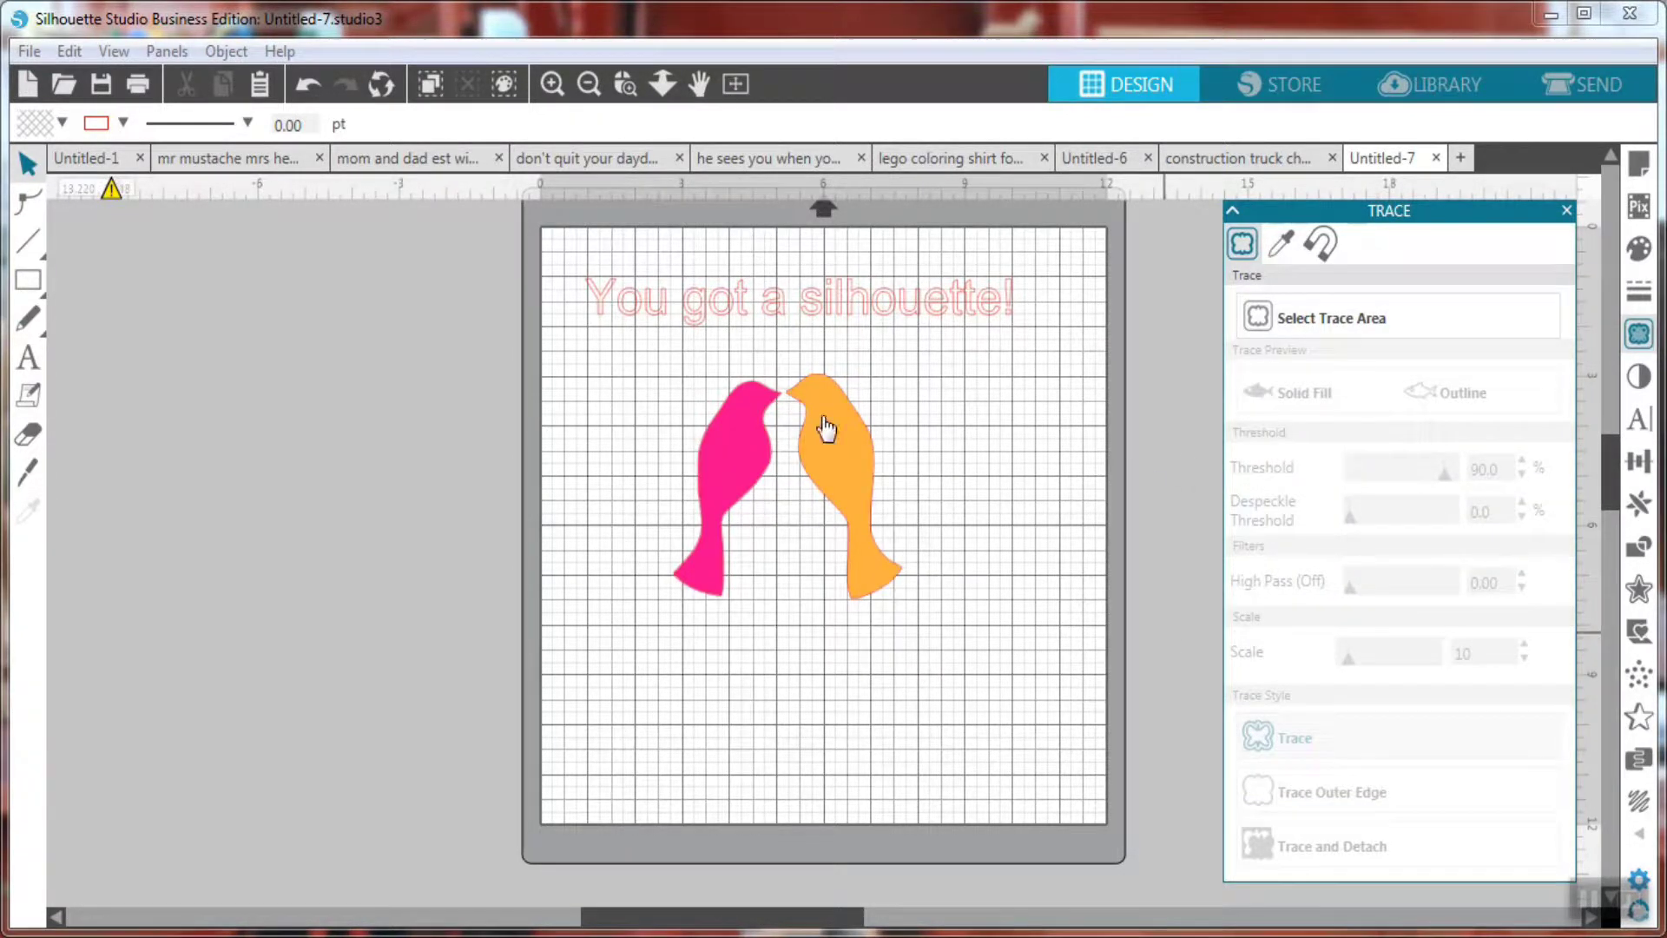
Separate the traced two-bird outline from the image, placing the outline beside the page and the image back on it.
{"action": "left_click_drag", "start_coordinate": [826, 428], "coordinate": [417, 461]}
{"action": "left_click_drag", "start_coordinate": [786, 489], "coordinate": [763, 495]}
{"action": "left_click", "coordinate": [856, 458]}
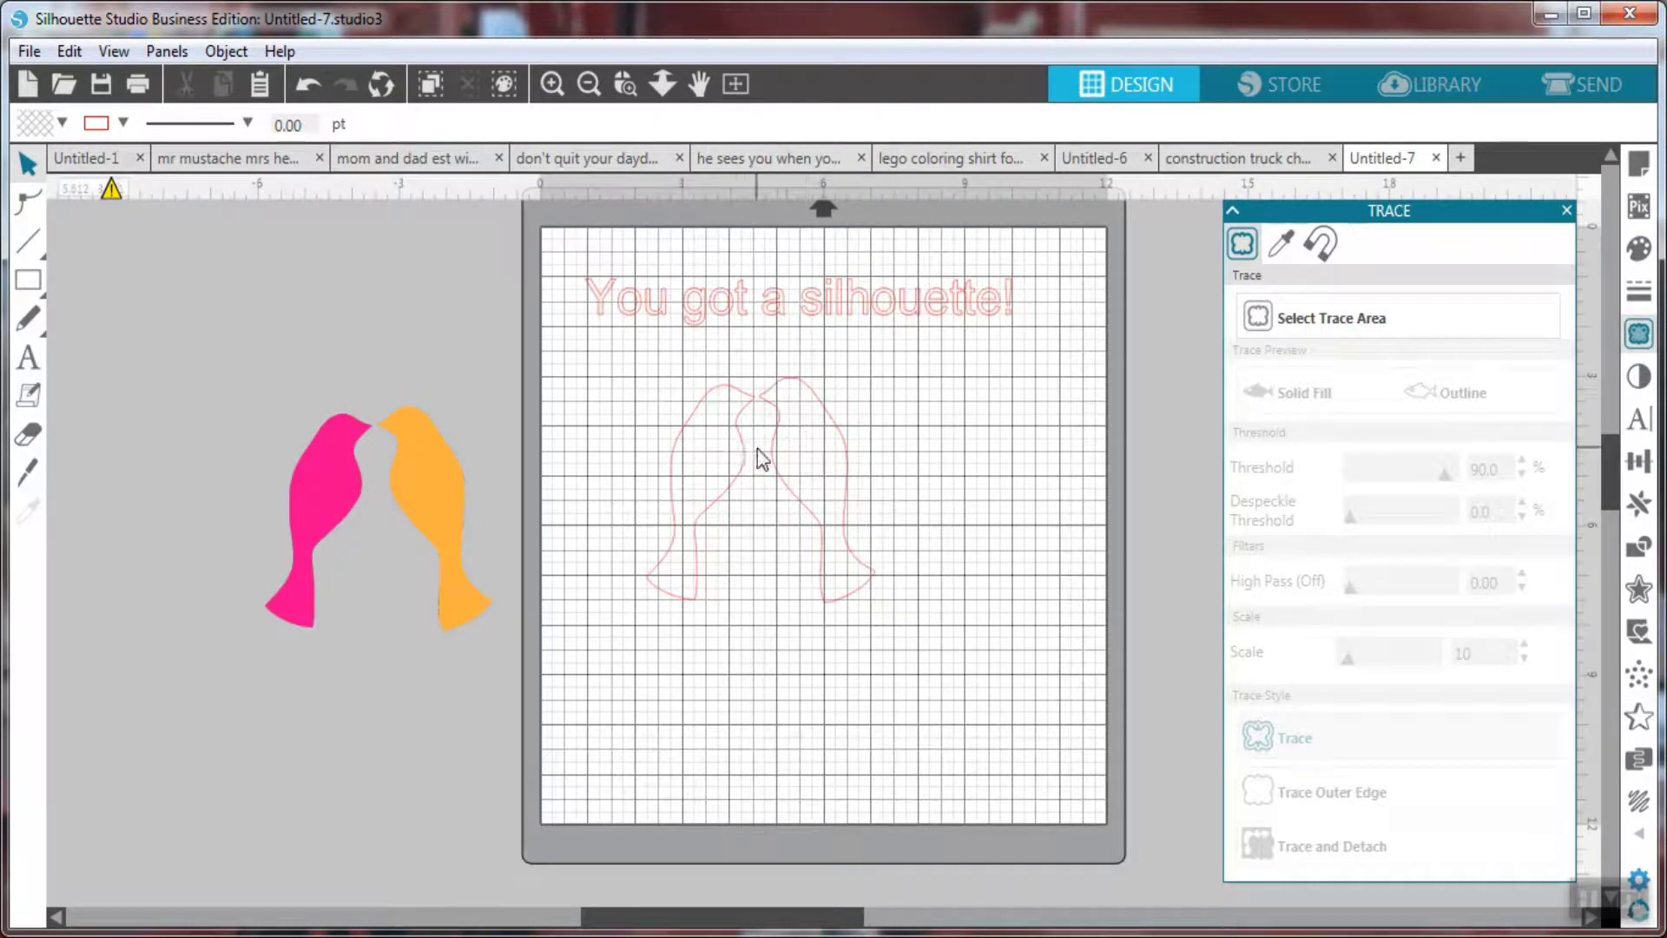
{"action": "mouse_move", "coordinate": [756, 465]}
{"action": "left_mouse_down"}
{"action": "mouse_move", "coordinate": [551, 446]}
{"action": "mouse_move", "coordinate": [332, 341]}
{"action": "left_mouse_up"}
{"action": "mouse_move", "coordinate": [451, 508]}
{"action": "left_mouse_down"}
{"action": "mouse_move", "coordinate": [919, 543]}
{"action": "mouse_move", "coordinate": [838, 503]}
{"action": "left_mouse_up"}
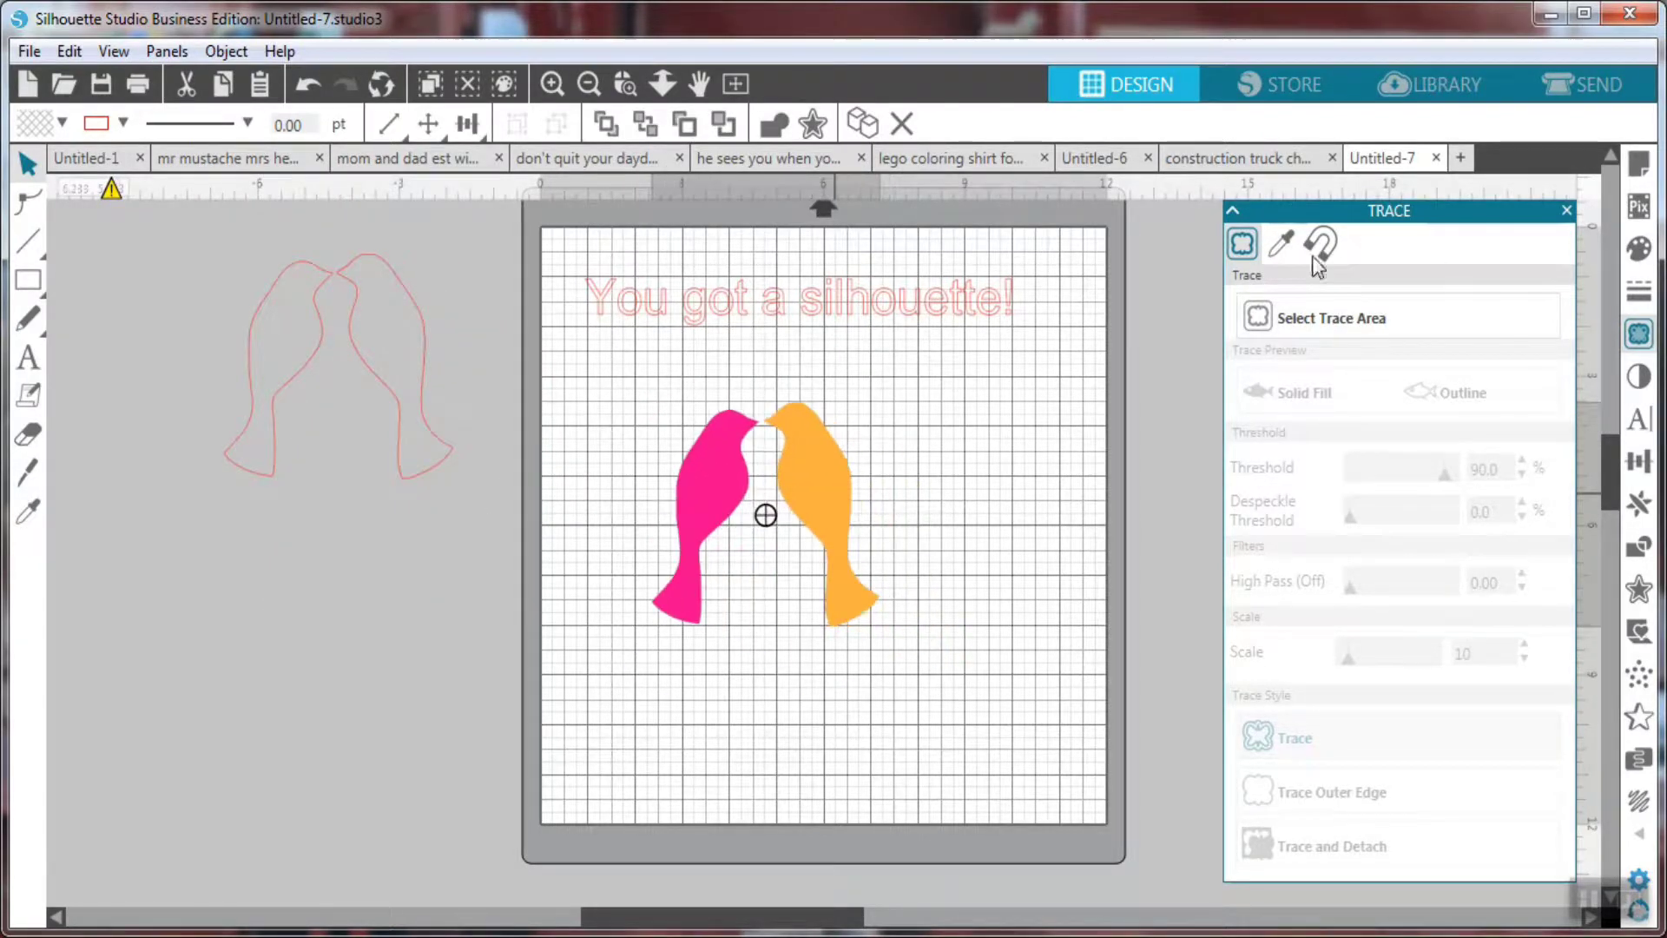
Trace the orange bird by color across all areas with a tolerance of 50%.
{"action": "left_click", "coordinate": [1280, 250]}
{"action": "left_click", "coordinate": [1328, 299]}
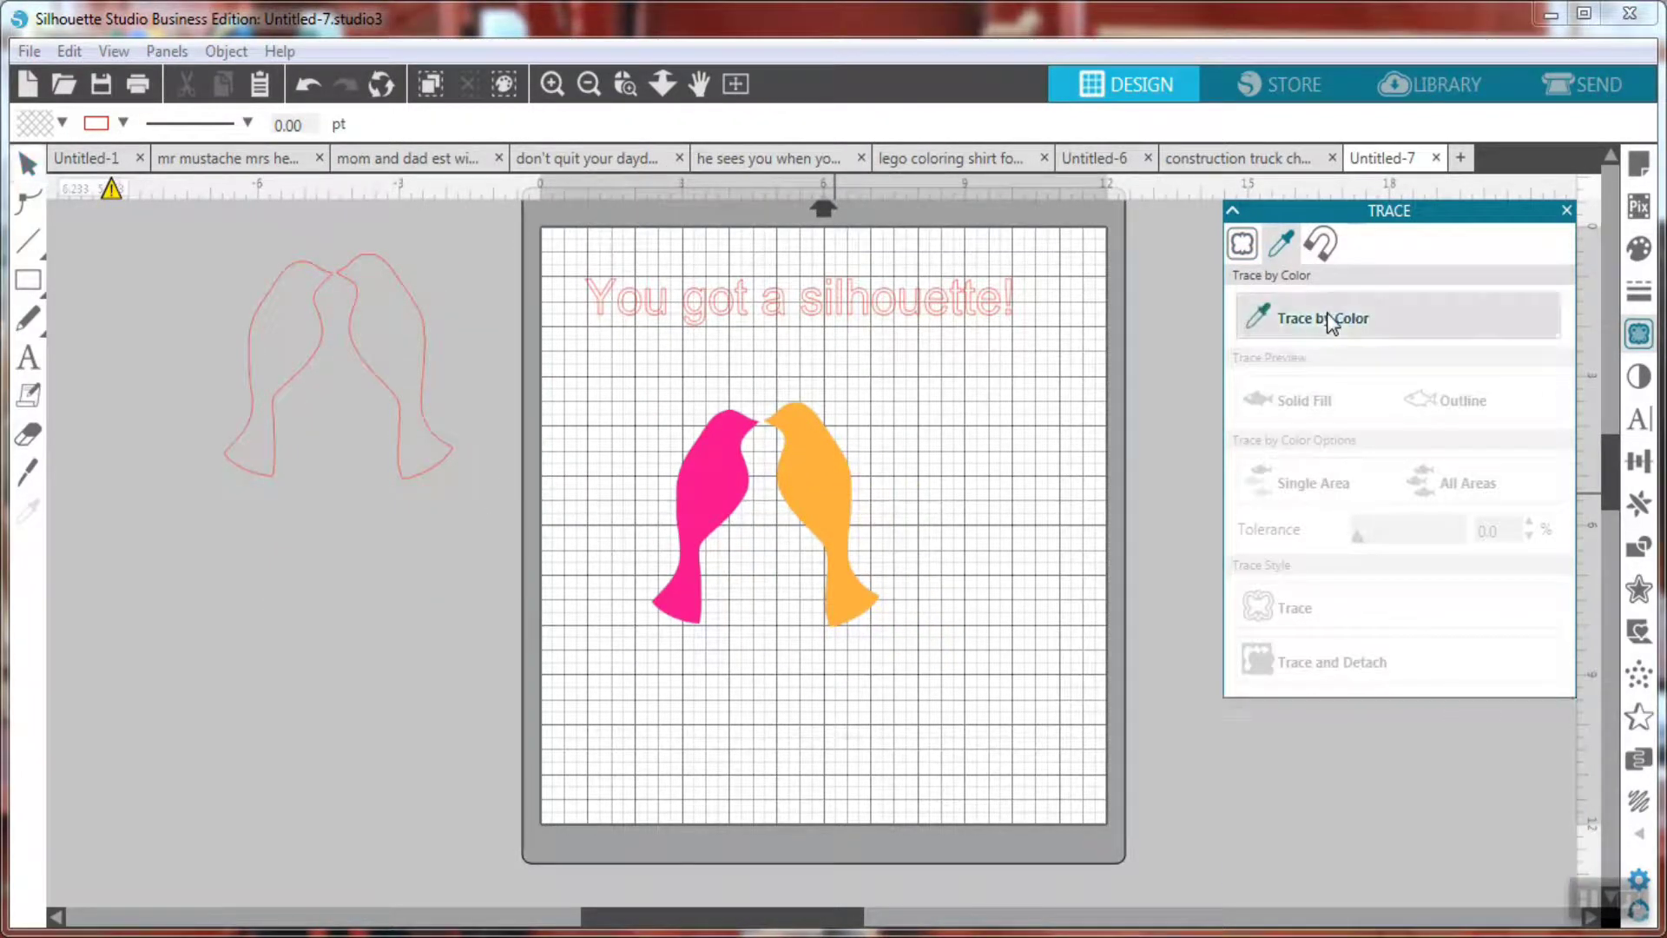
{"action": "left_click", "coordinate": [832, 448]}
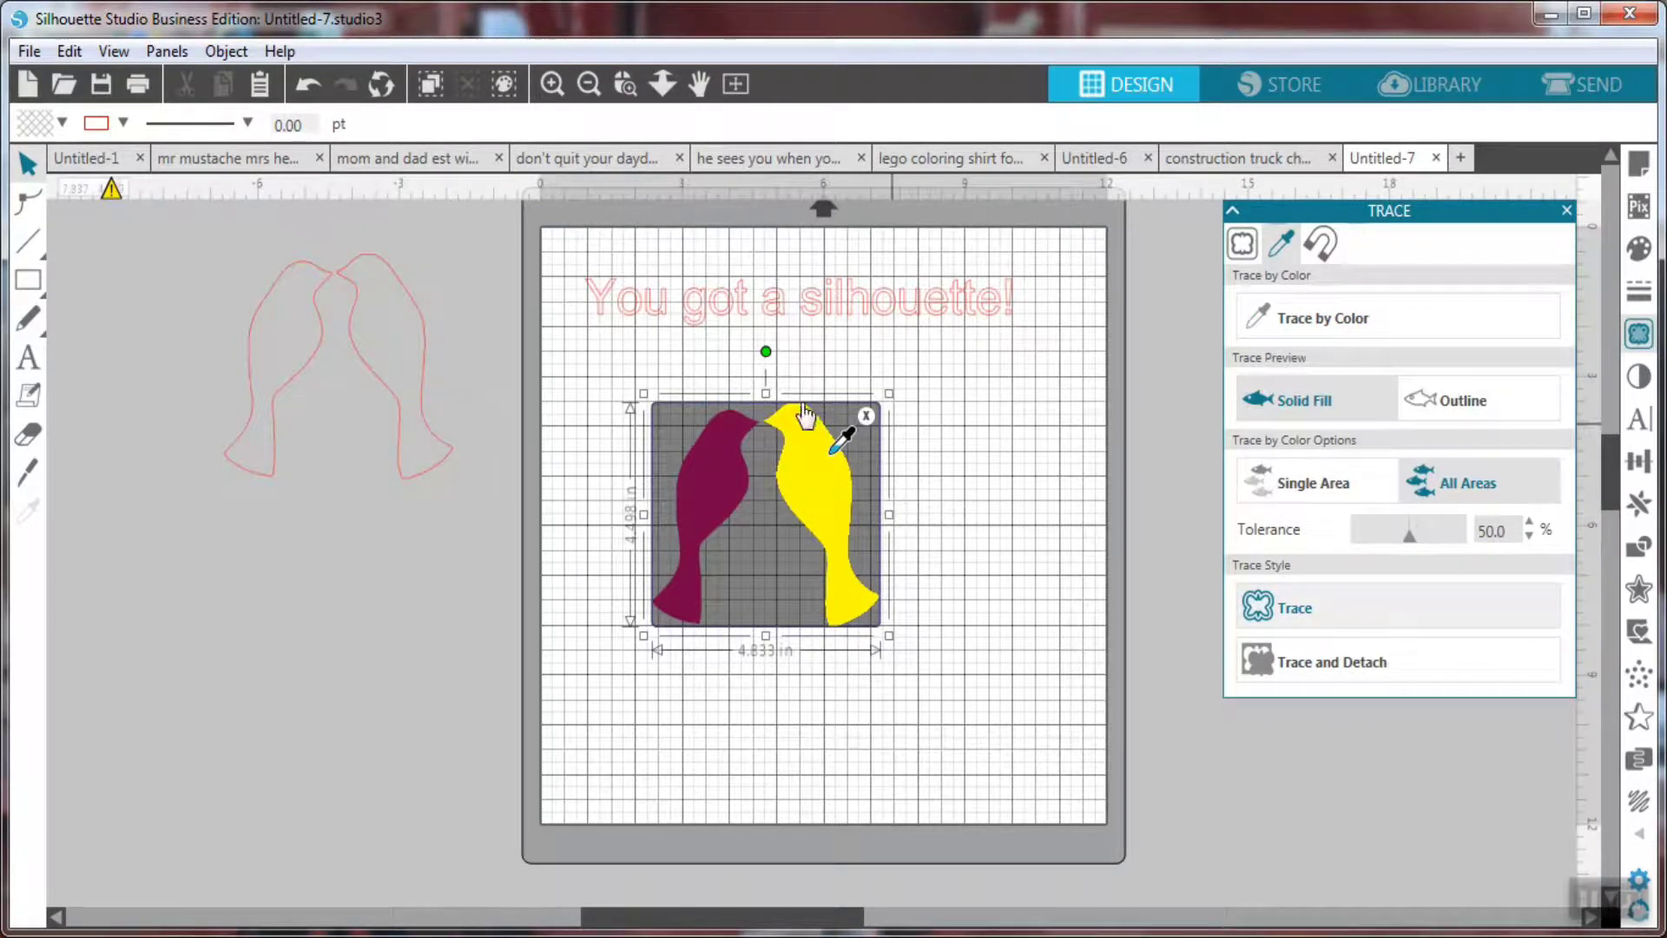
{"action": "left_click", "coordinate": [1288, 607]}
Park the new color trace off the page below the two-bird outline and return the image to the page.
{"action": "mouse_move", "coordinate": [837, 482]}
{"action": "left_mouse_down"}
{"action": "mouse_move", "coordinate": [867, 558]}
{"action": "mouse_move", "coordinate": [1216, 535]}
{"action": "left_mouse_up"}
{"action": "mouse_move", "coordinate": [786, 472]}
{"action": "left_mouse_down"}
{"action": "mouse_move", "coordinate": [559, 576]}
{"action": "mouse_move", "coordinate": [463, 599]}
{"action": "mouse_move", "coordinate": [415, 592]}
{"action": "mouse_move", "coordinate": [417, 573]}
{"action": "left_mouse_up"}
{"action": "left_click", "coordinate": [419, 573]}
{"action": "left_click_drag", "start_coordinate": [1080, 551], "coordinate": [719, 499]}
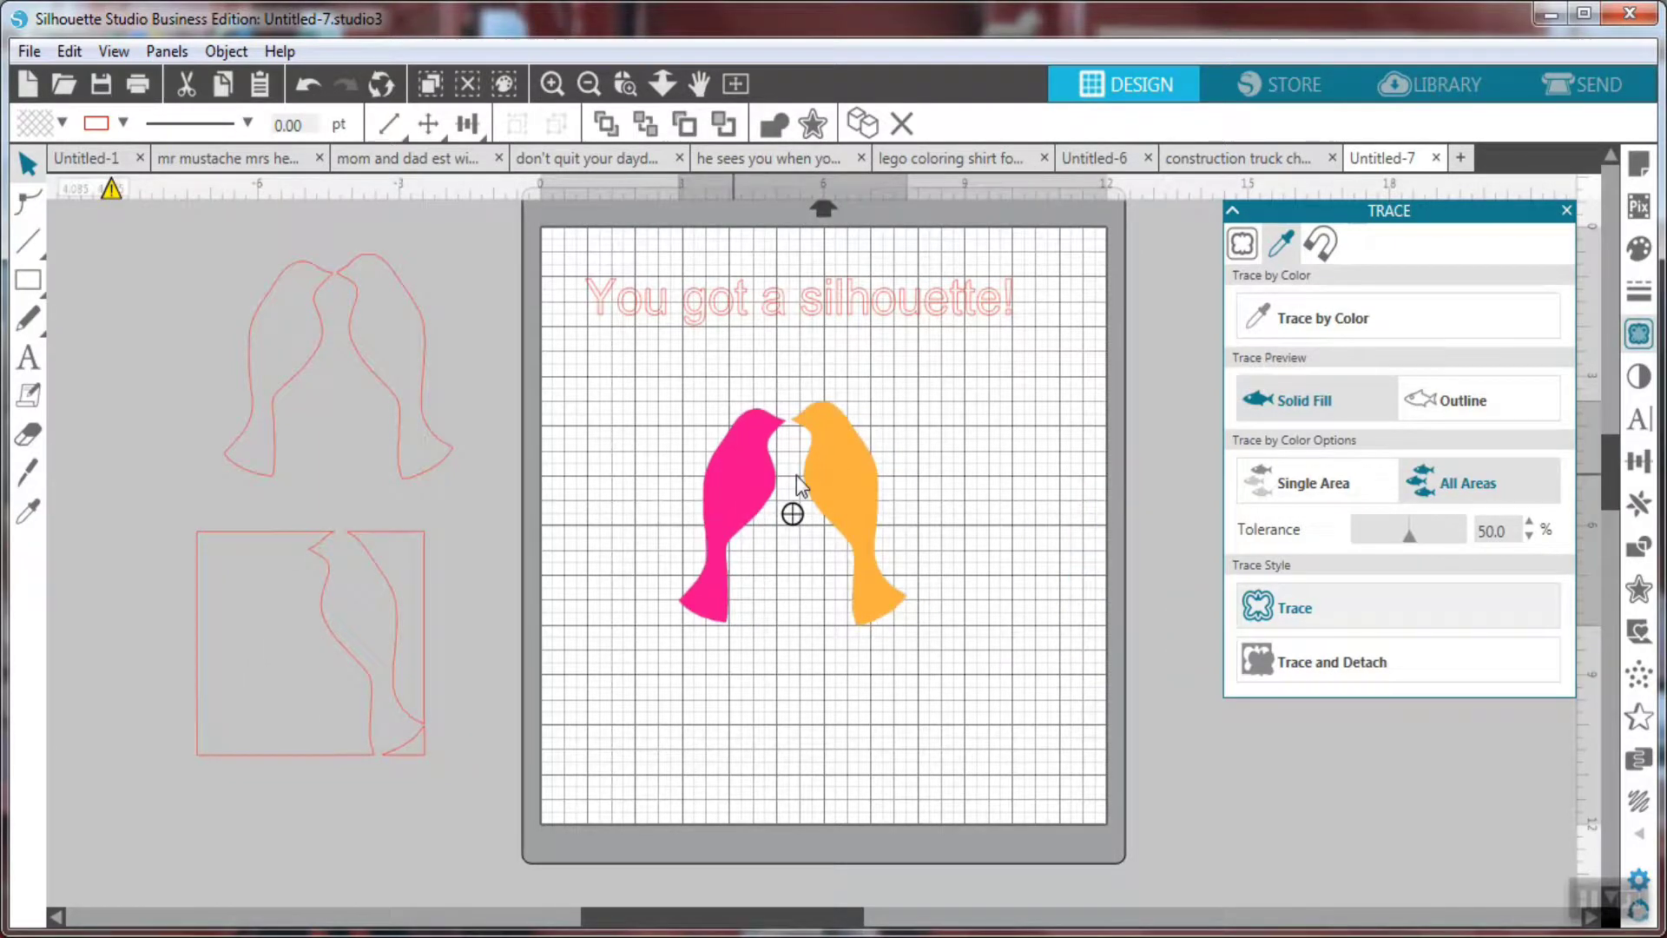
Trace the orange bird by color again, with the trace area enlarged to about 5.7 by 5.4 in.
{"action": "left_click", "coordinate": [1332, 313]}
{"action": "left_click", "coordinate": [865, 438]}
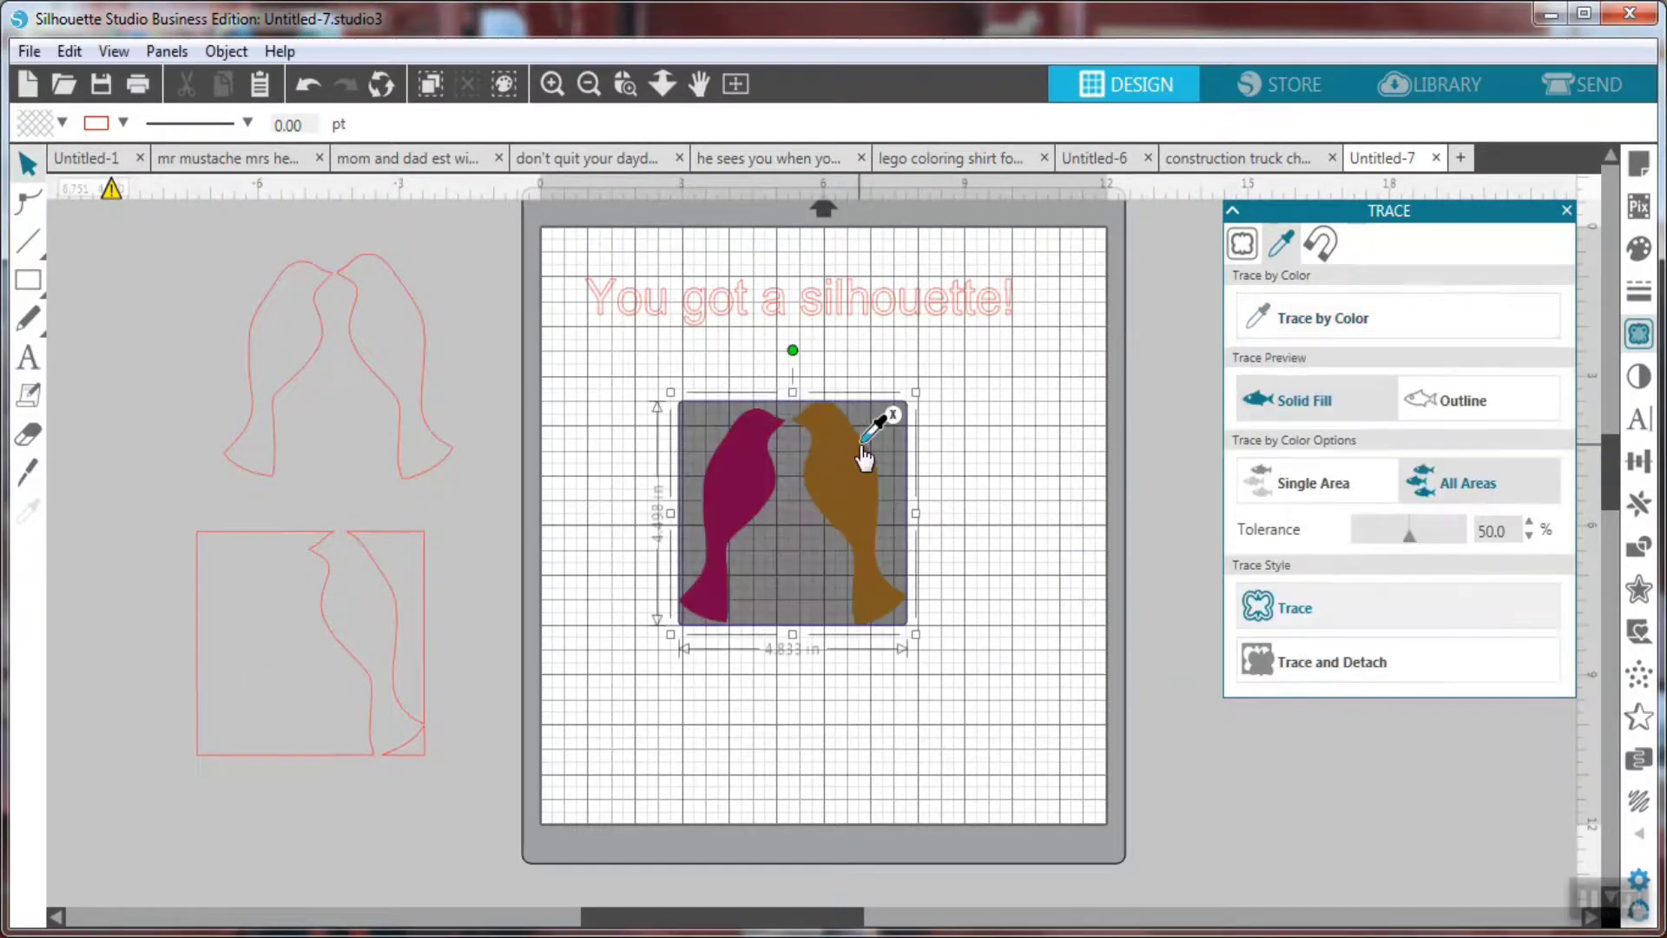
{"action": "left_click_drag", "start_coordinate": [917, 515], "coordinate": [958, 513]}
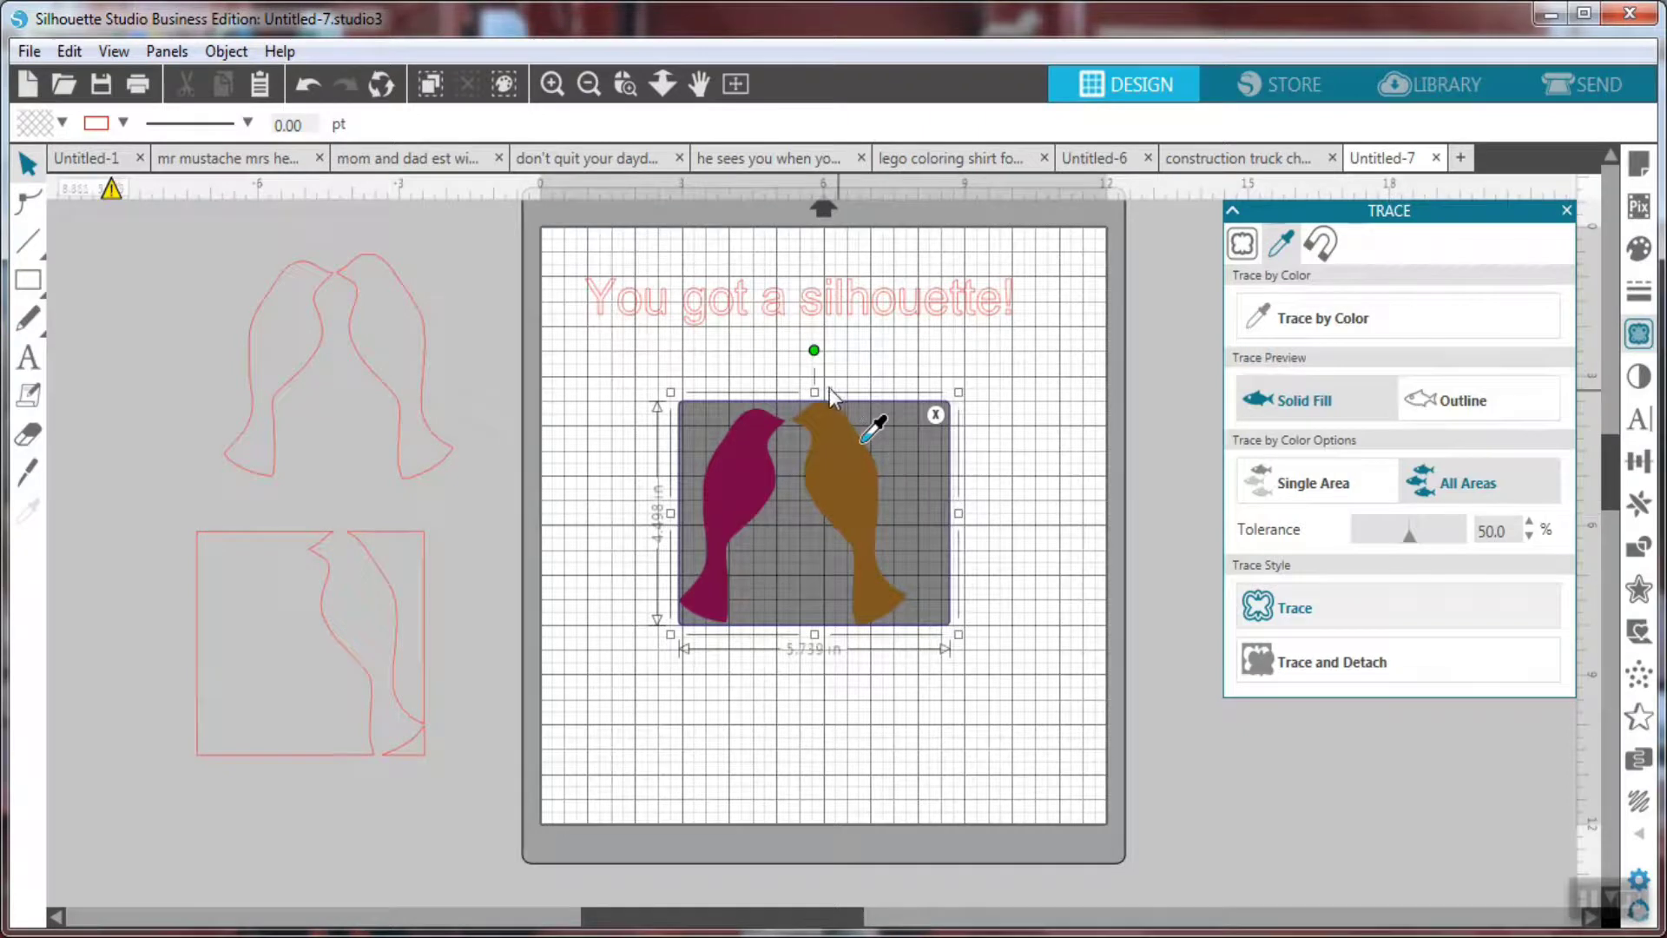
{"action": "left_click_drag", "start_coordinate": [814, 395], "coordinate": [813, 375]}
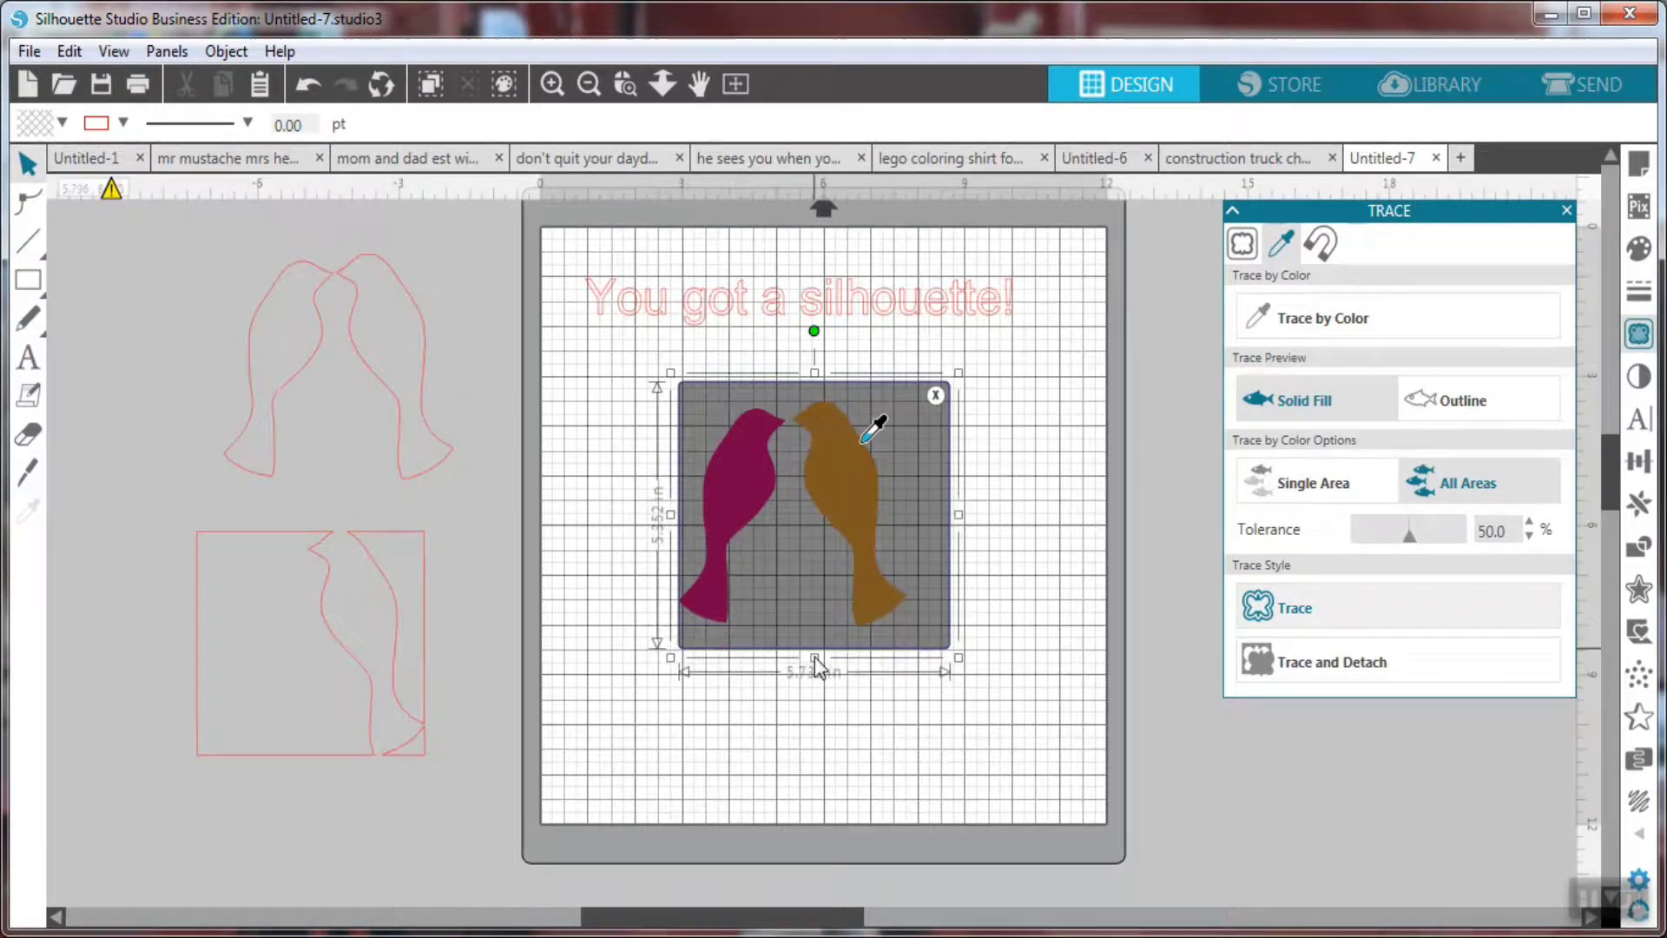
{"action": "left_click", "coordinate": [1363, 608]}
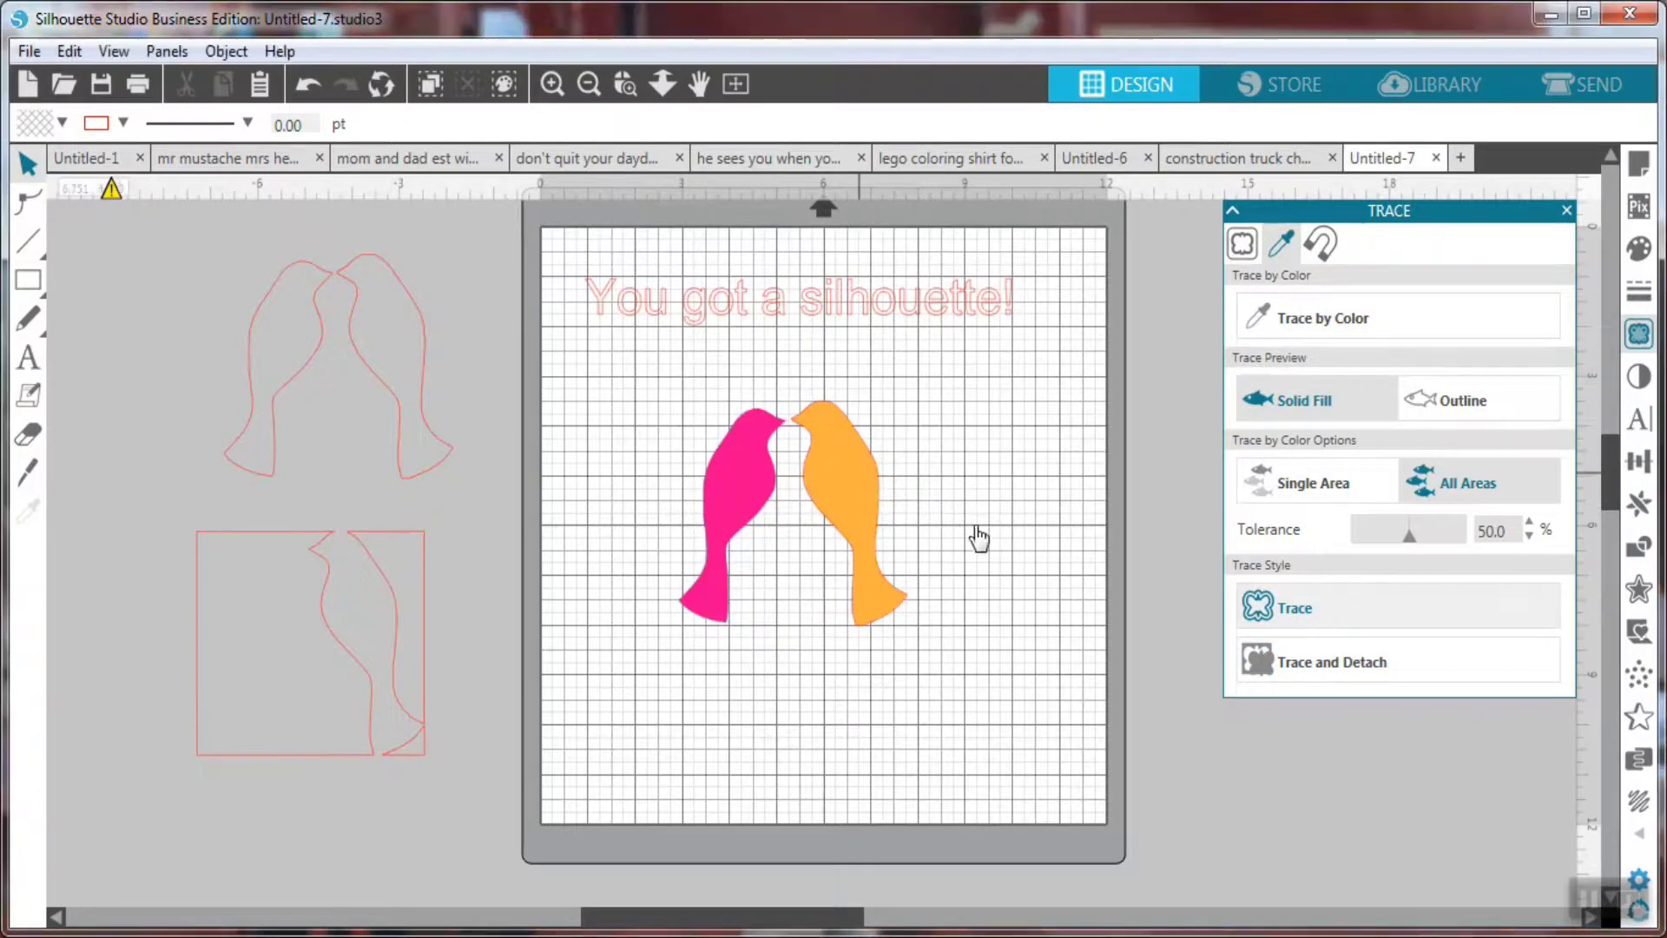
Move the colored birds image off the page and bring the two-bird outline onto it beside the single-bird trace.
{"action": "mouse_move", "coordinate": [875, 486]}
{"action": "left_mouse_down"}
{"action": "mouse_move", "coordinate": [1153, 551]}
{"action": "mouse_move", "coordinate": [1237, 645]}
{"action": "left_mouse_up"}
{"action": "mouse_move", "coordinate": [885, 467]}
{"action": "left_mouse_down"}
{"action": "mouse_move", "coordinate": [584, 446]}
{"action": "mouse_move", "coordinate": [940, 480]}
{"action": "left_mouse_up"}
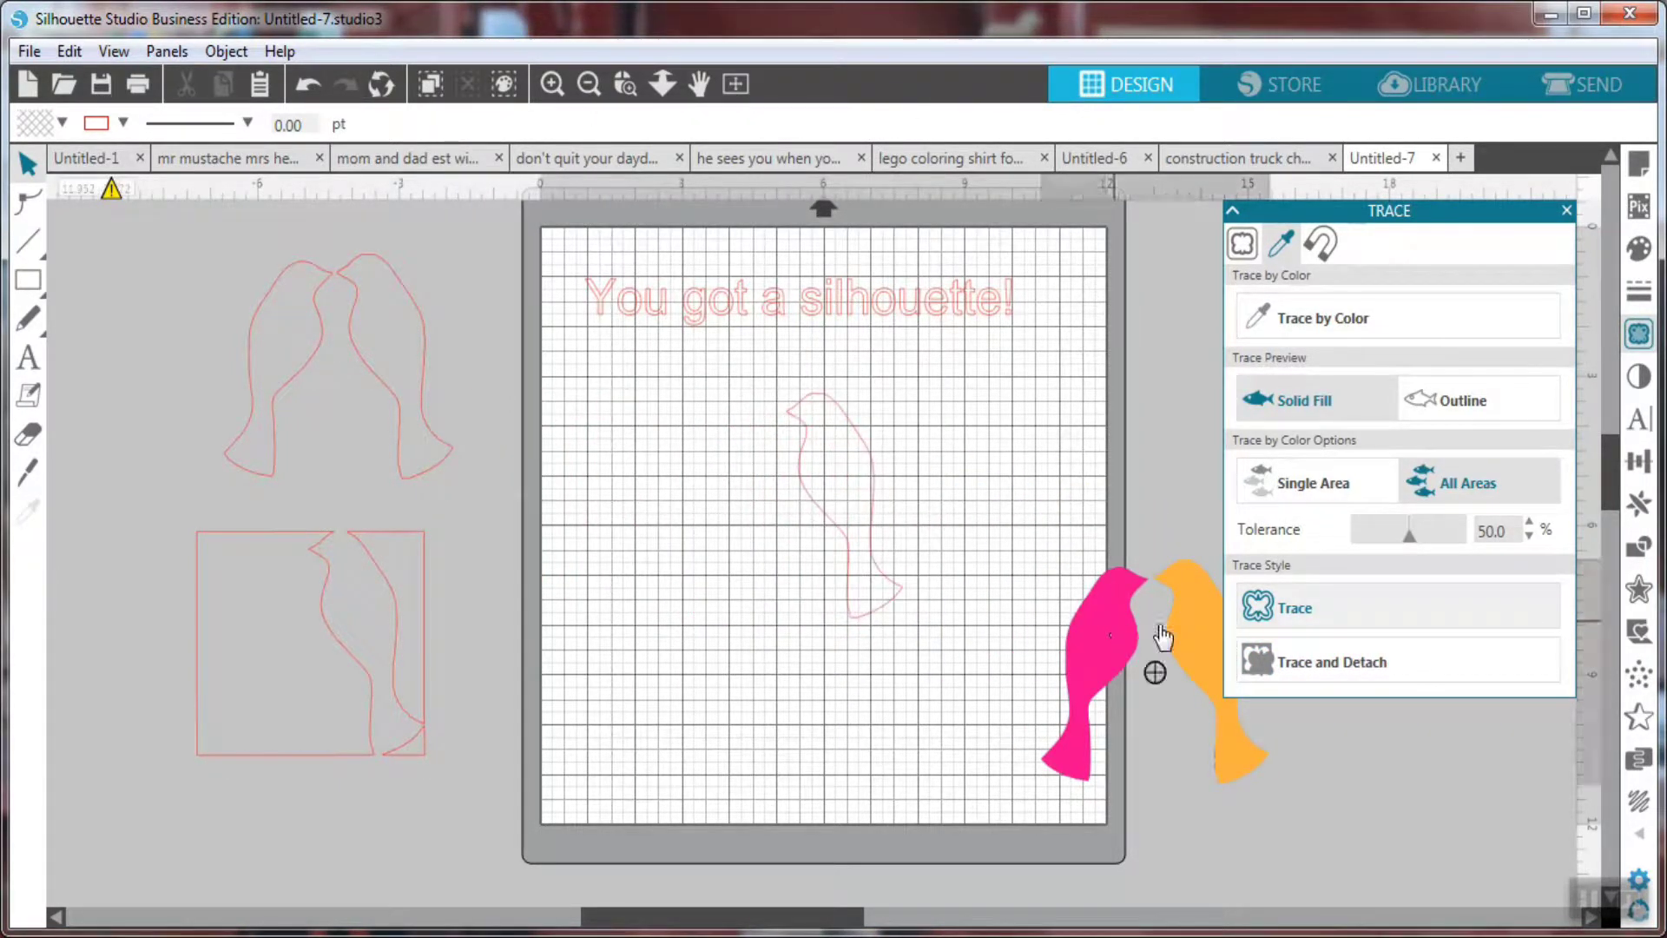
{"action": "left_click_drag", "start_coordinate": [1154, 633], "coordinate": [1418, 667]}
{"action": "left_click_drag", "start_coordinate": [678, 497], "coordinate": [752, 551]}
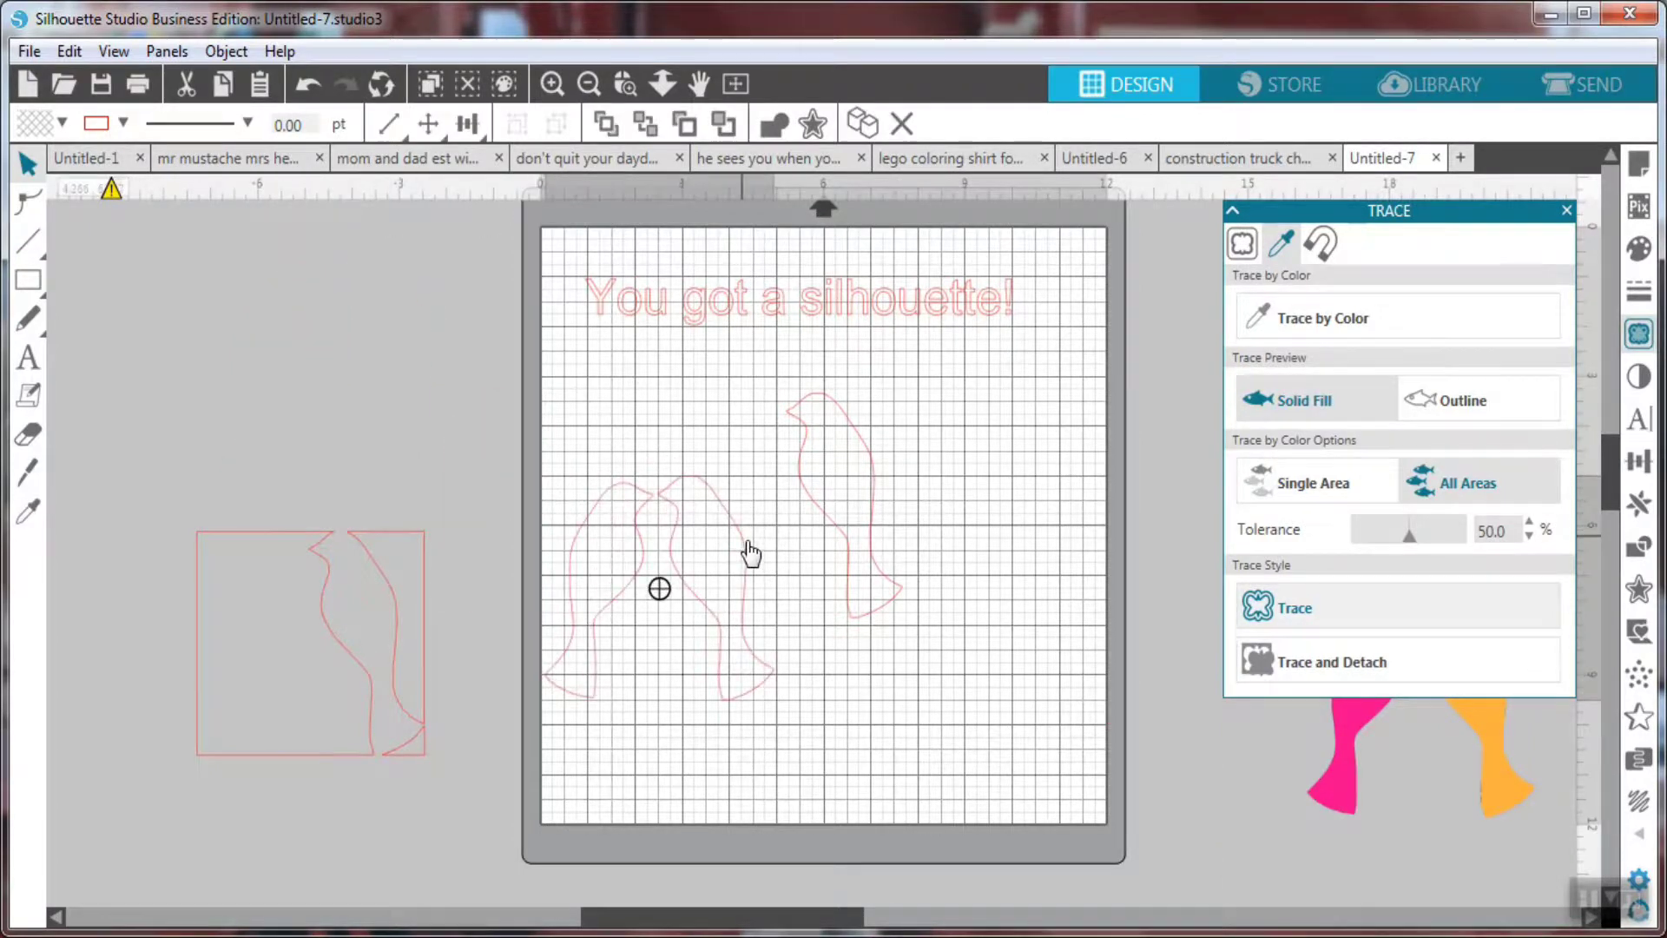
Fill the traced two-bird outline with solid blue.
{"action": "left_click", "coordinate": [1372, 318]}
{"action": "left_click", "coordinate": [731, 530]}
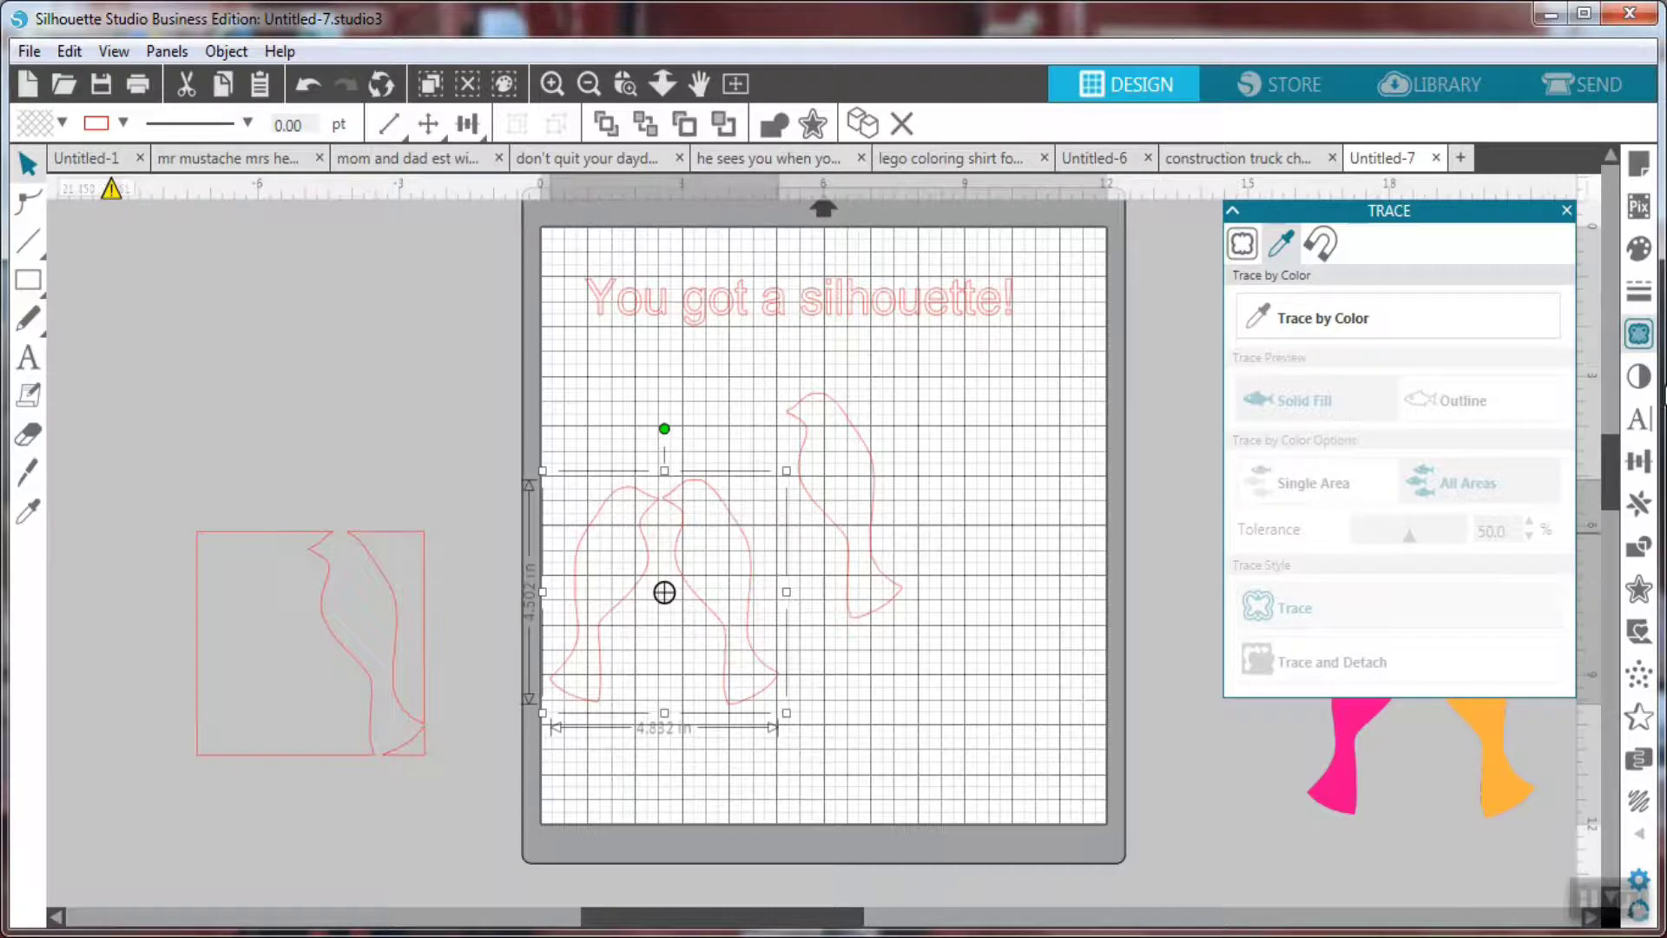
{"action": "left_click", "coordinate": [1648, 252]}
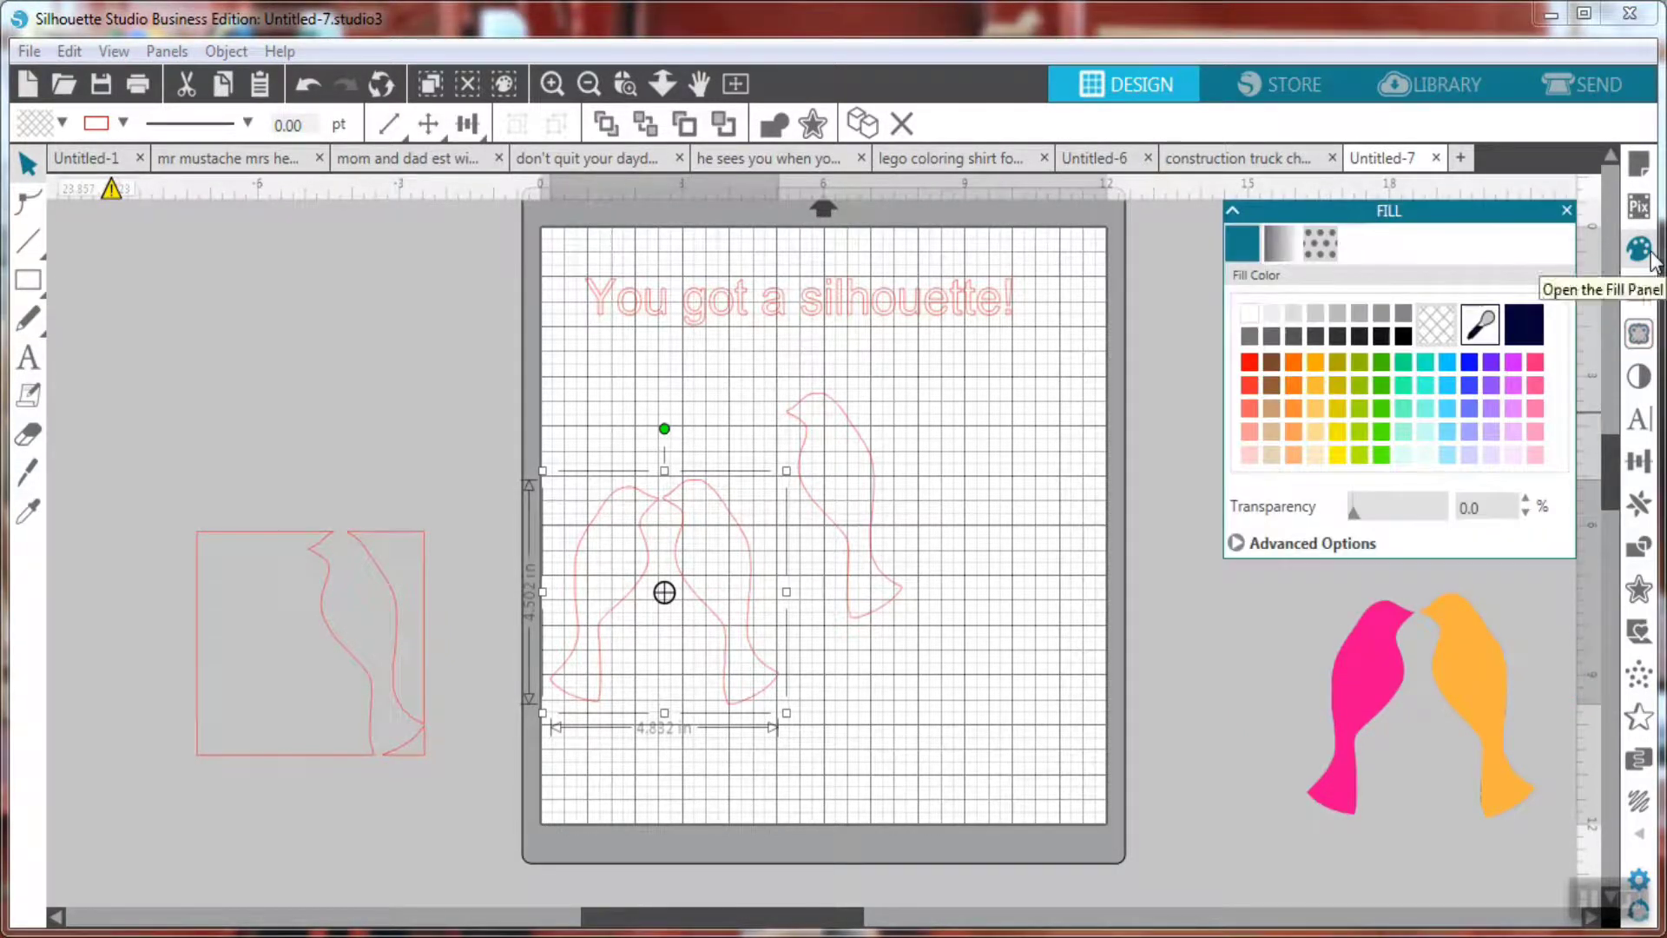
{"action": "left_click", "coordinate": [1471, 380]}
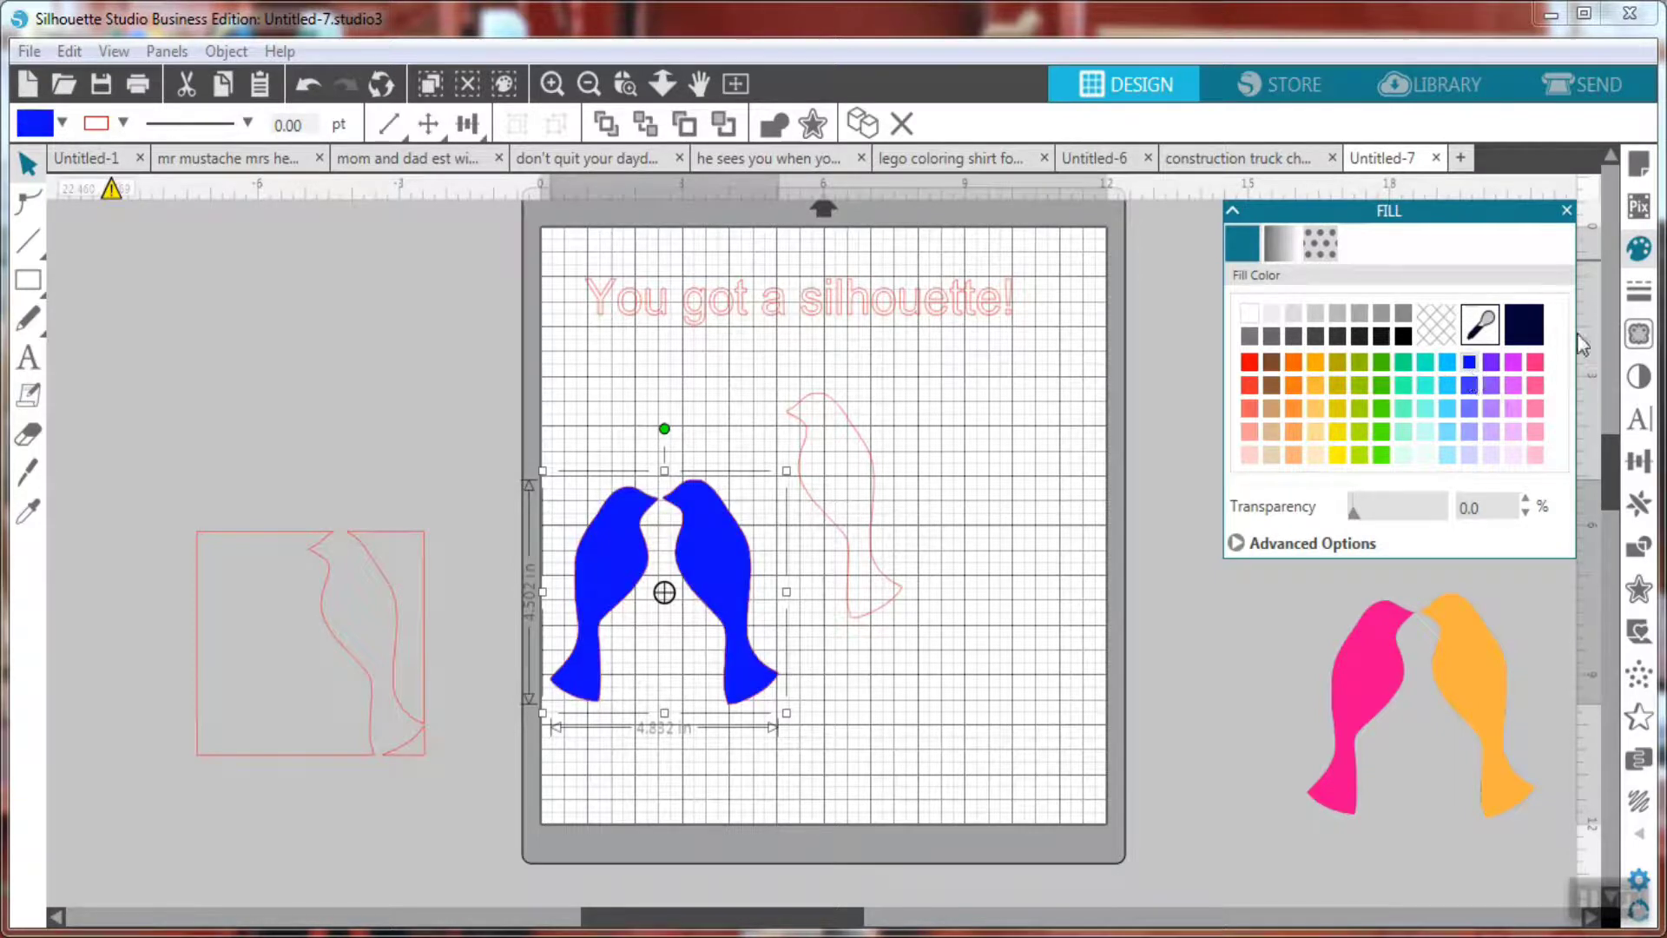
Move the two blue birds up the page and set their line color to blue to match the fill.
{"action": "left_click_drag", "start_coordinate": [722, 549], "coordinate": [730, 477]}
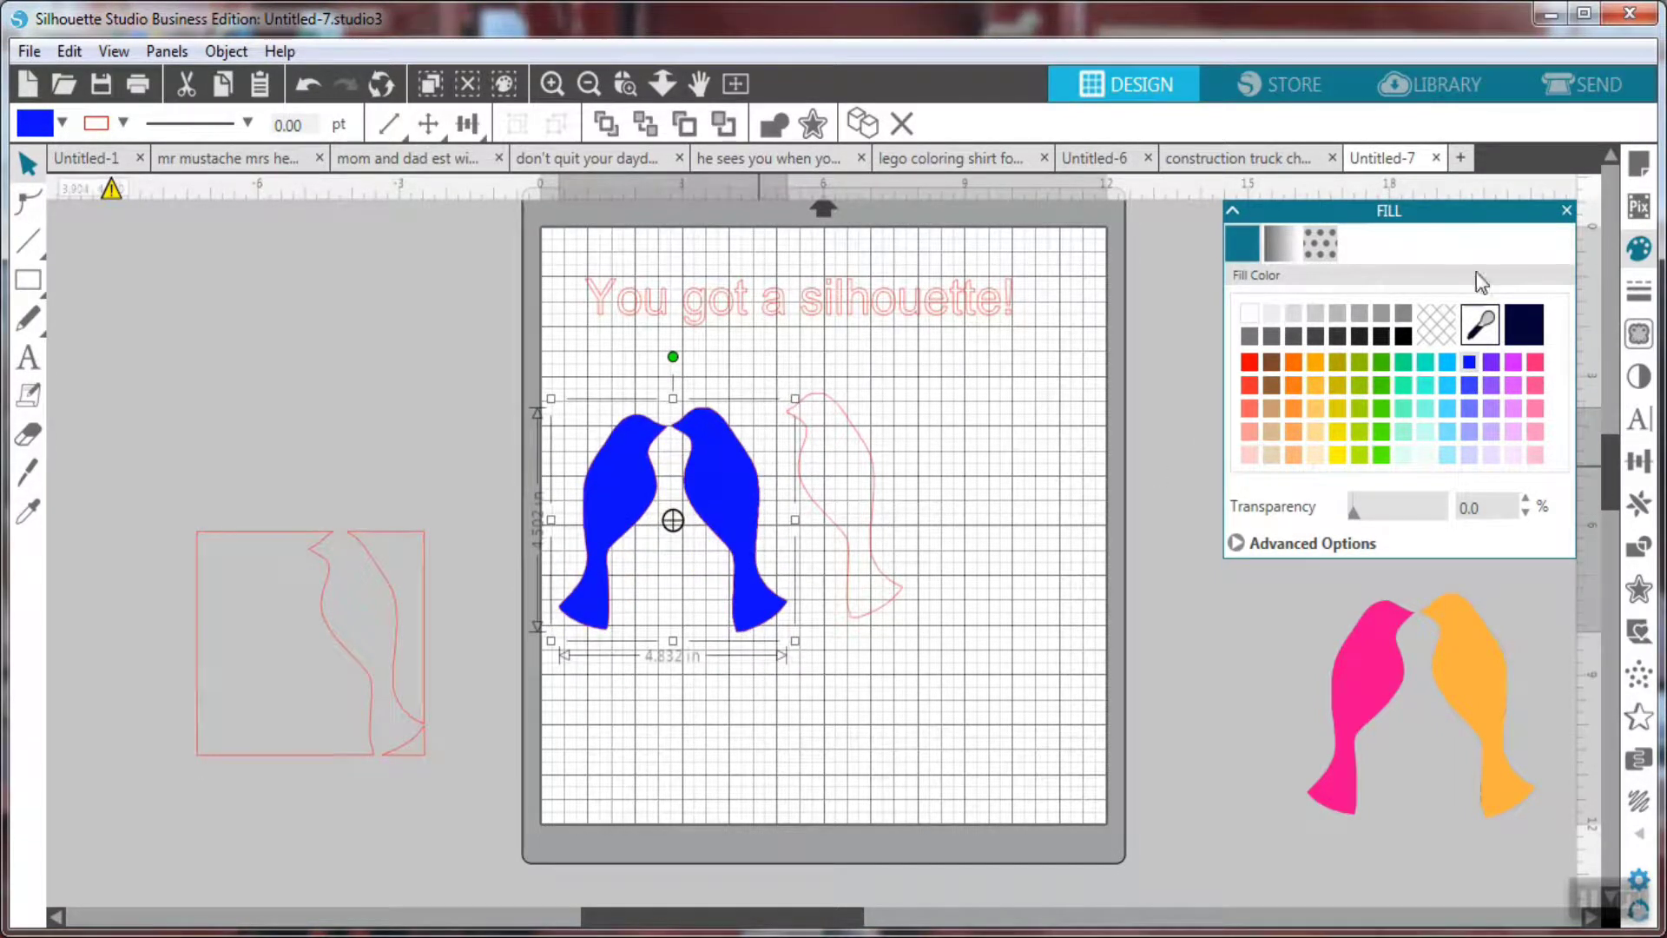
{"action": "left_click", "coordinate": [1634, 295]}
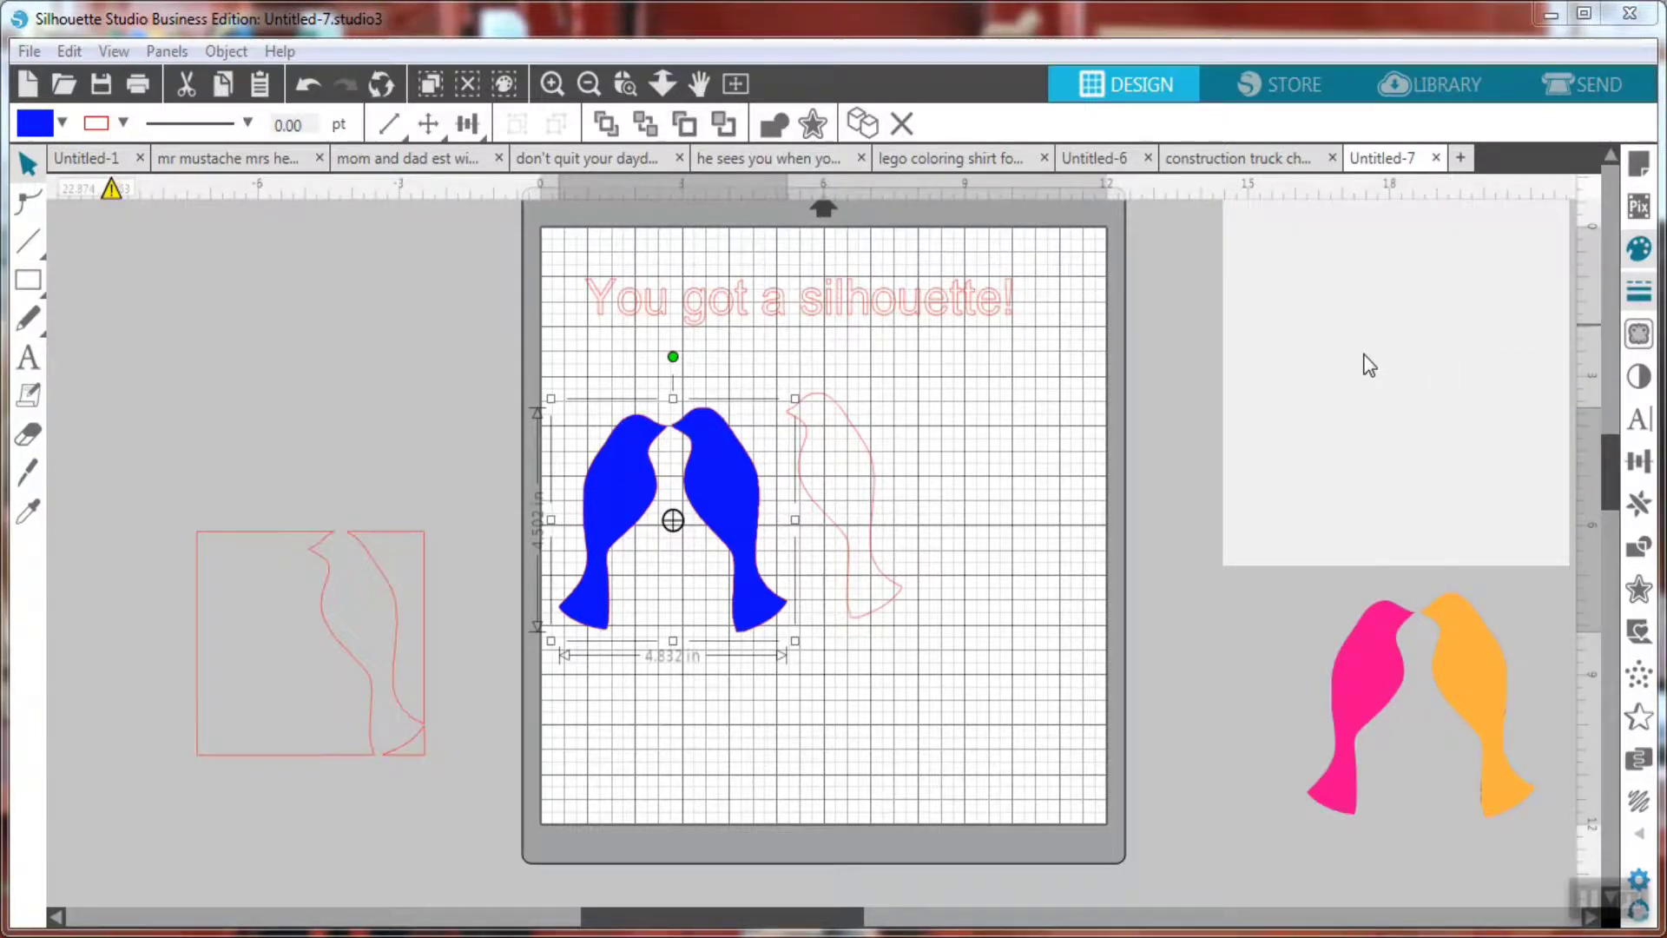
{"action": "left_click", "coordinate": [1282, 246]}
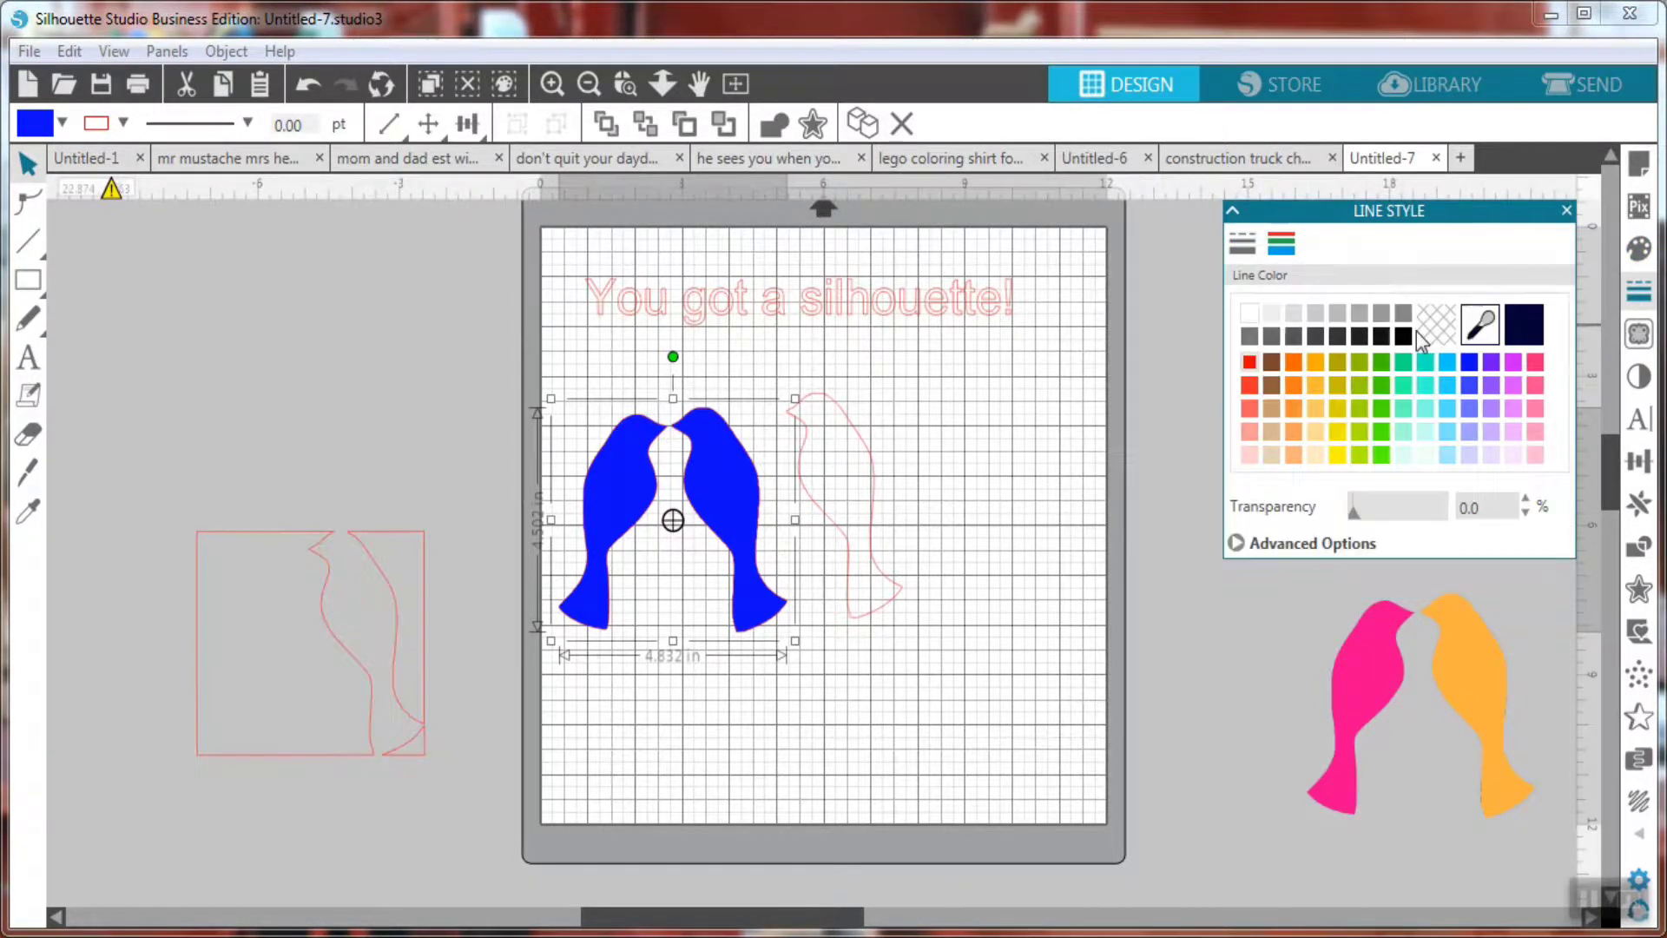
{"action": "left_click", "coordinate": [1466, 364]}
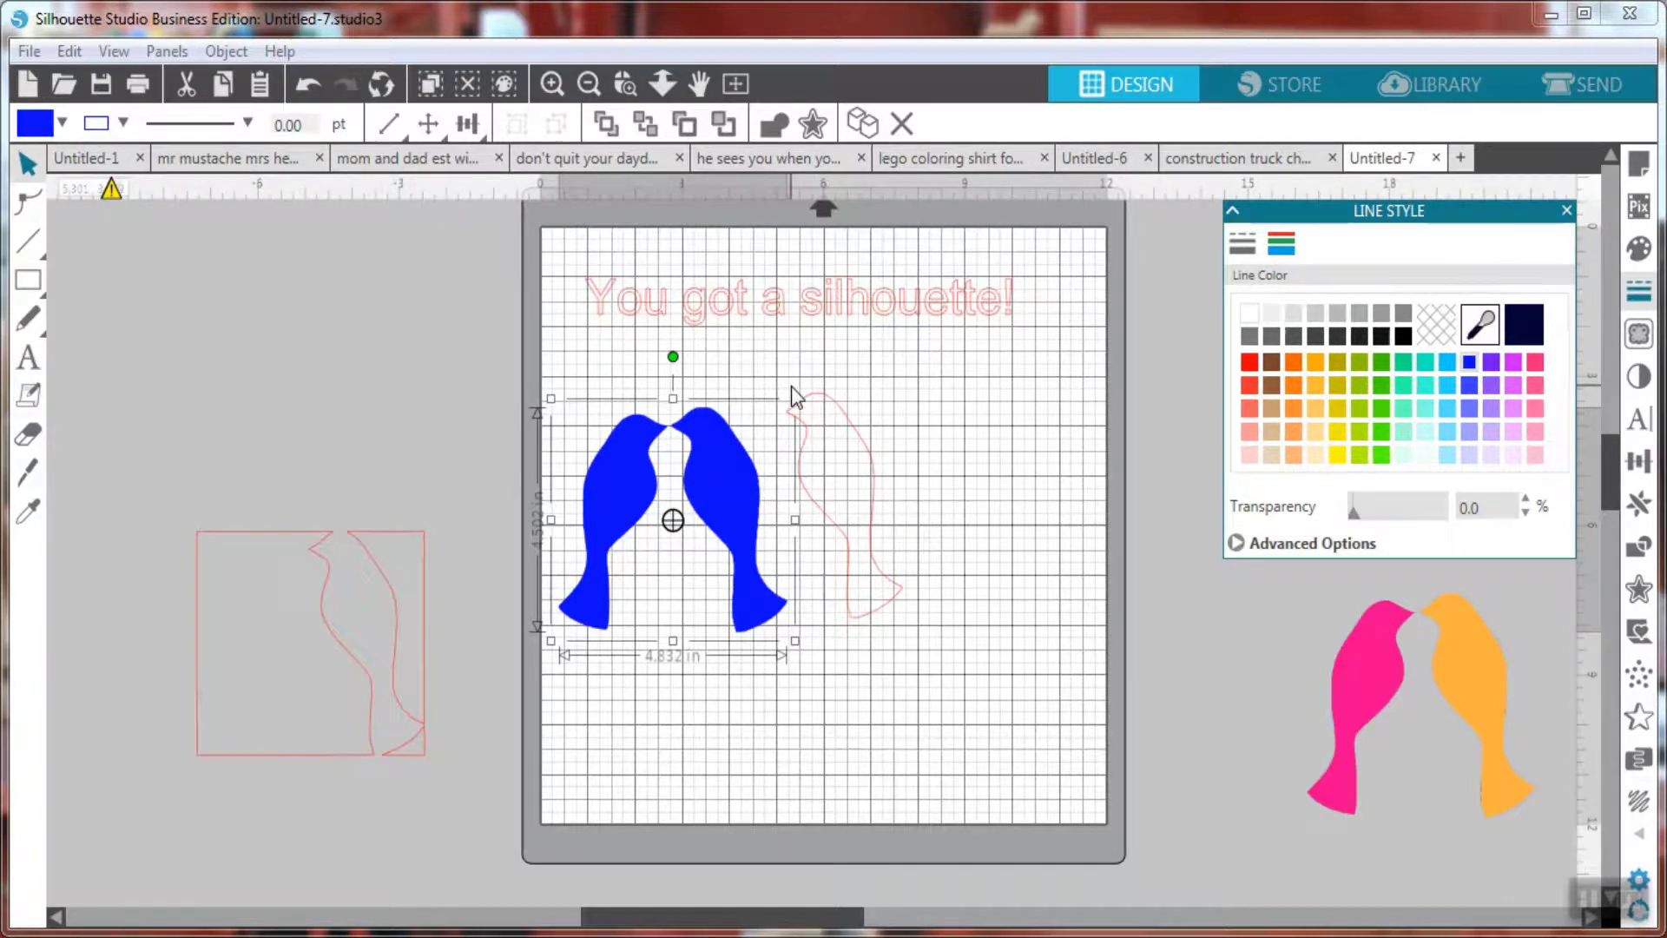
Fill the single traced bird with magenta and give its outline the same magenta line color.
{"action": "left_click", "coordinate": [854, 441]}
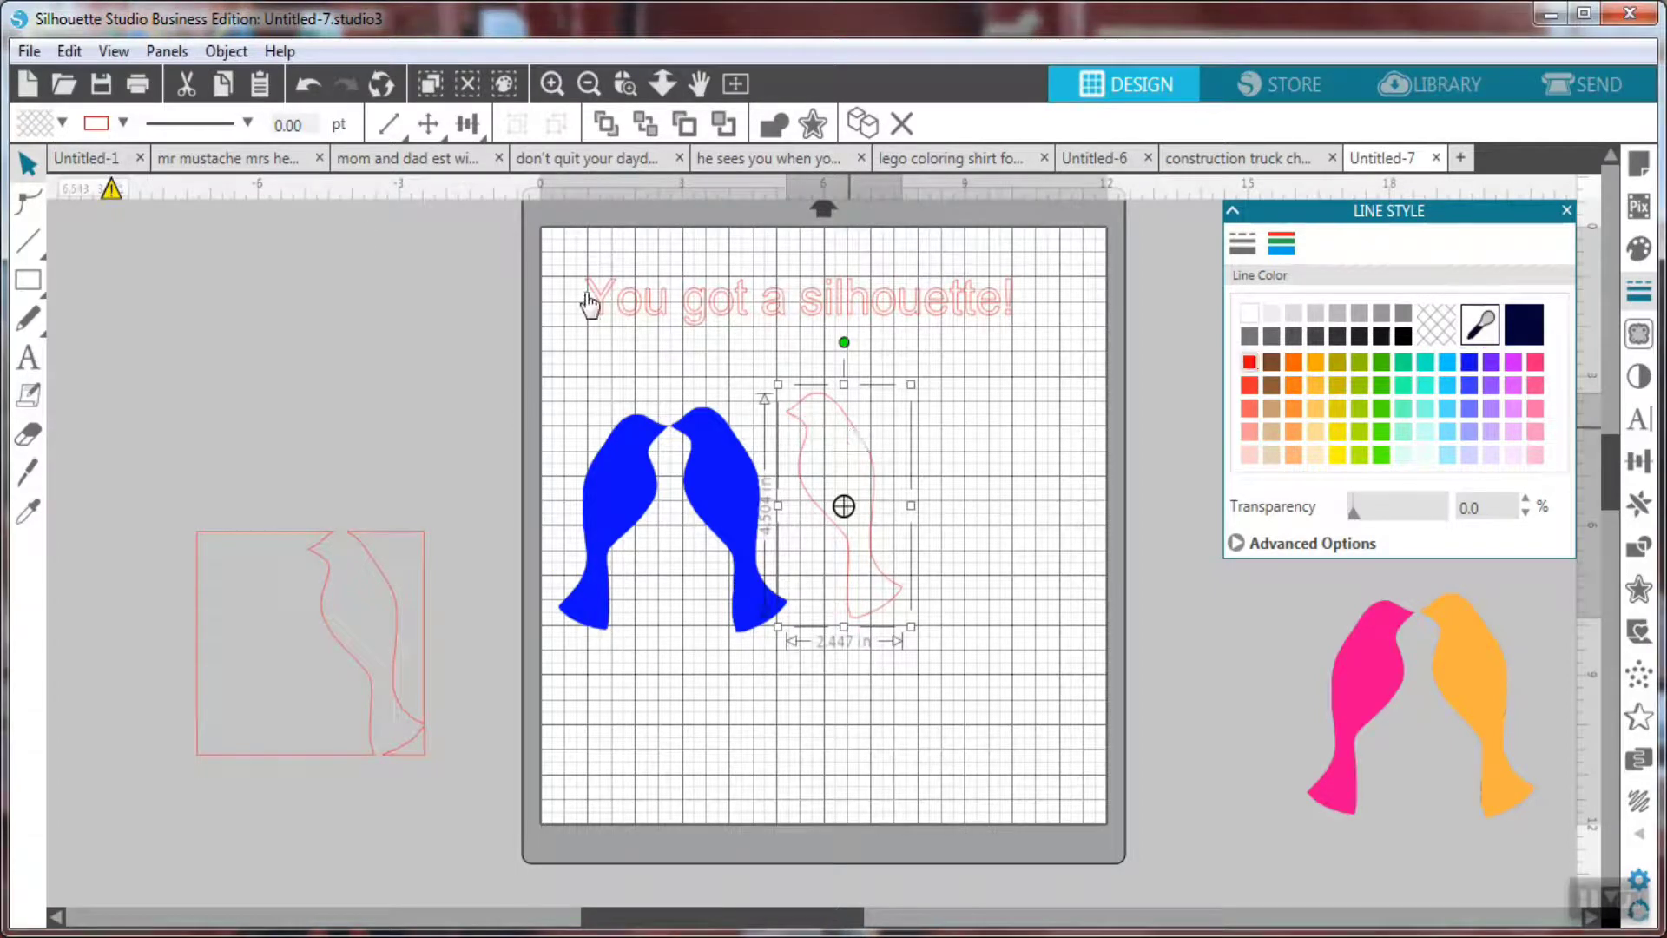
{"action": "left_click", "coordinate": [64, 126]}
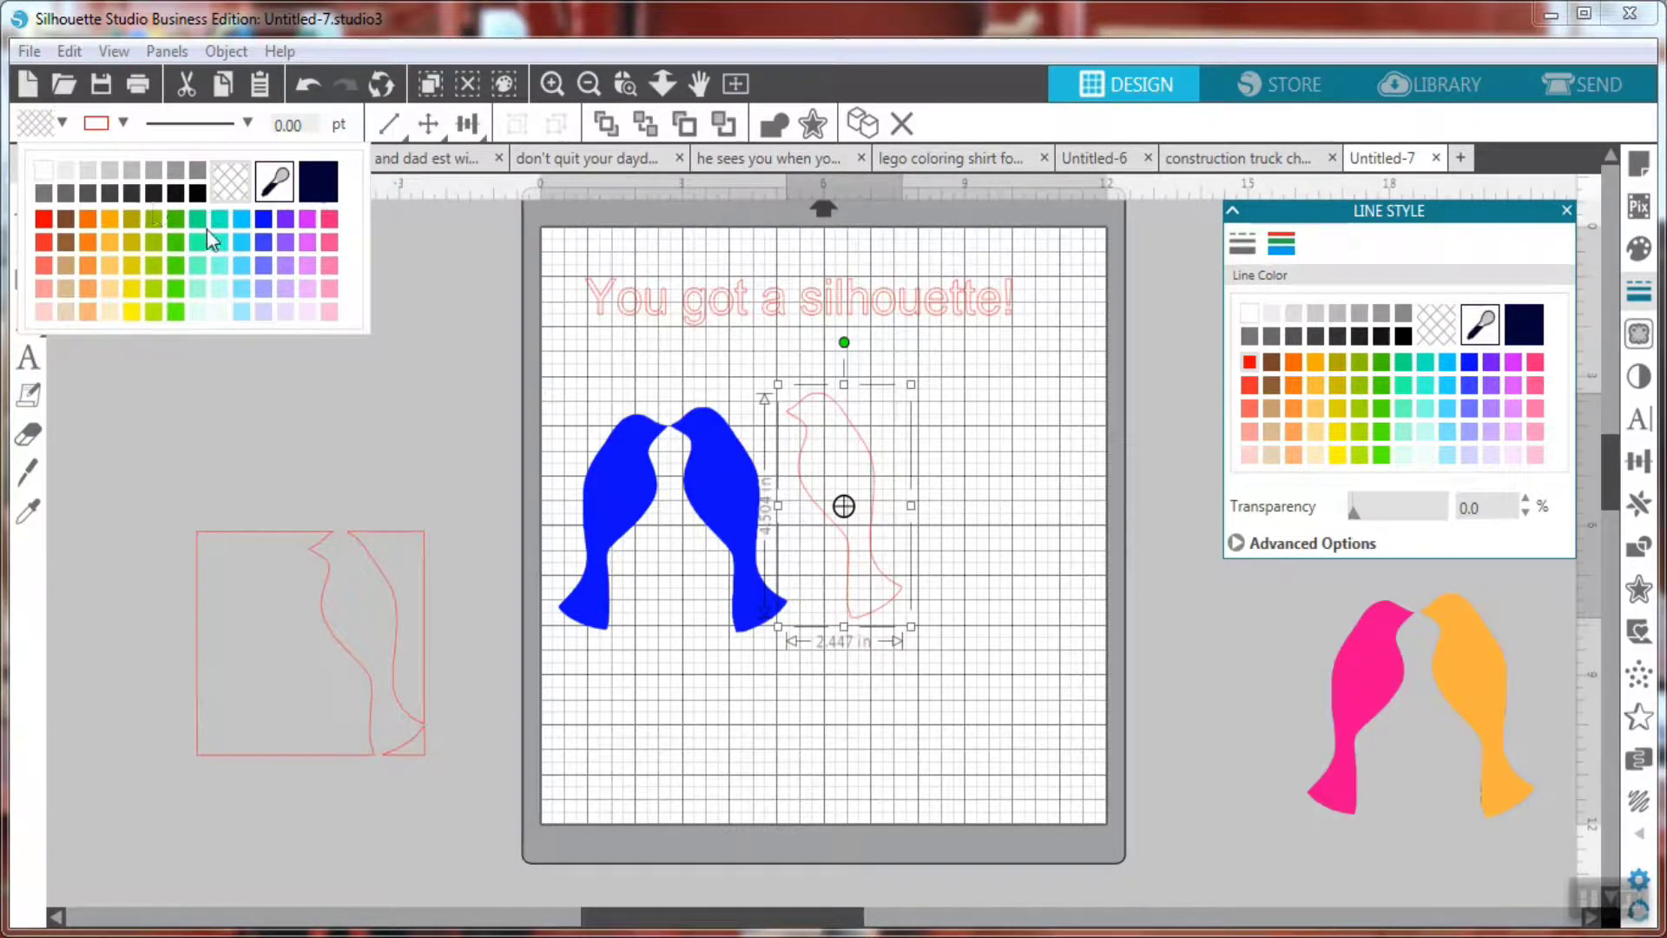
{"action": "left_click", "coordinate": [307, 219]}
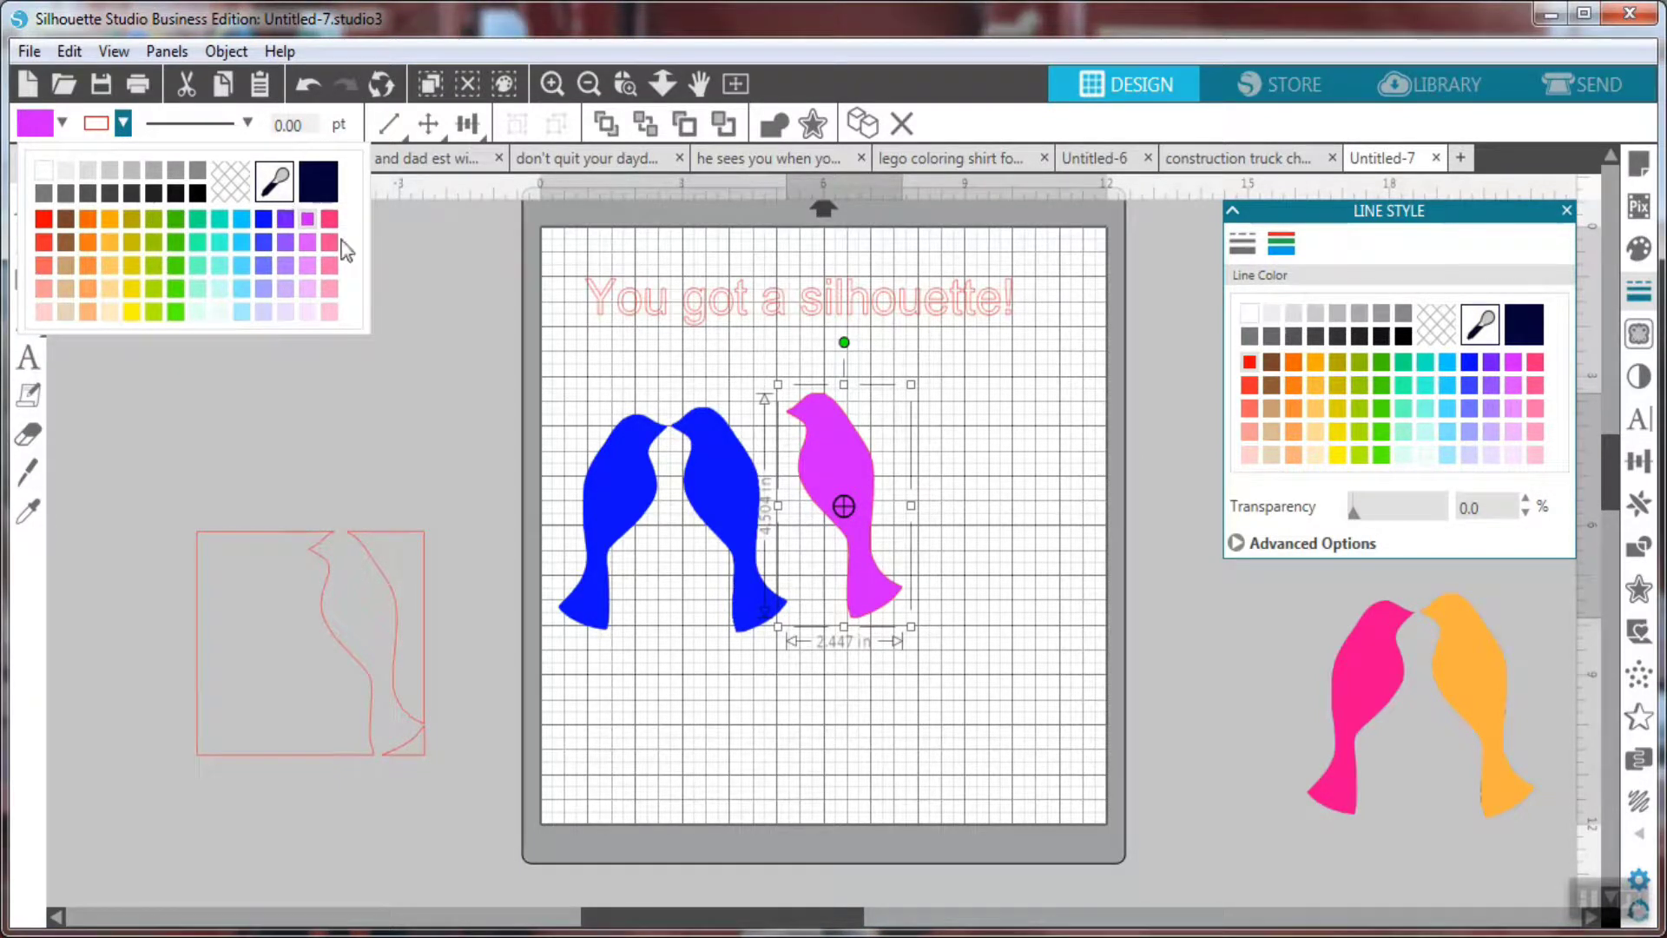
{"action": "left_click", "coordinate": [951, 397]}
Space the birds apart on the page by shifting the magenta bird and the blue pair to the right.
{"action": "left_click_drag", "start_coordinate": [878, 483], "coordinate": [976, 472]}
{"action": "left_click_drag", "start_coordinate": [744, 495], "coordinate": [793, 479]}
{"action": "left_click", "coordinate": [810, 442]}
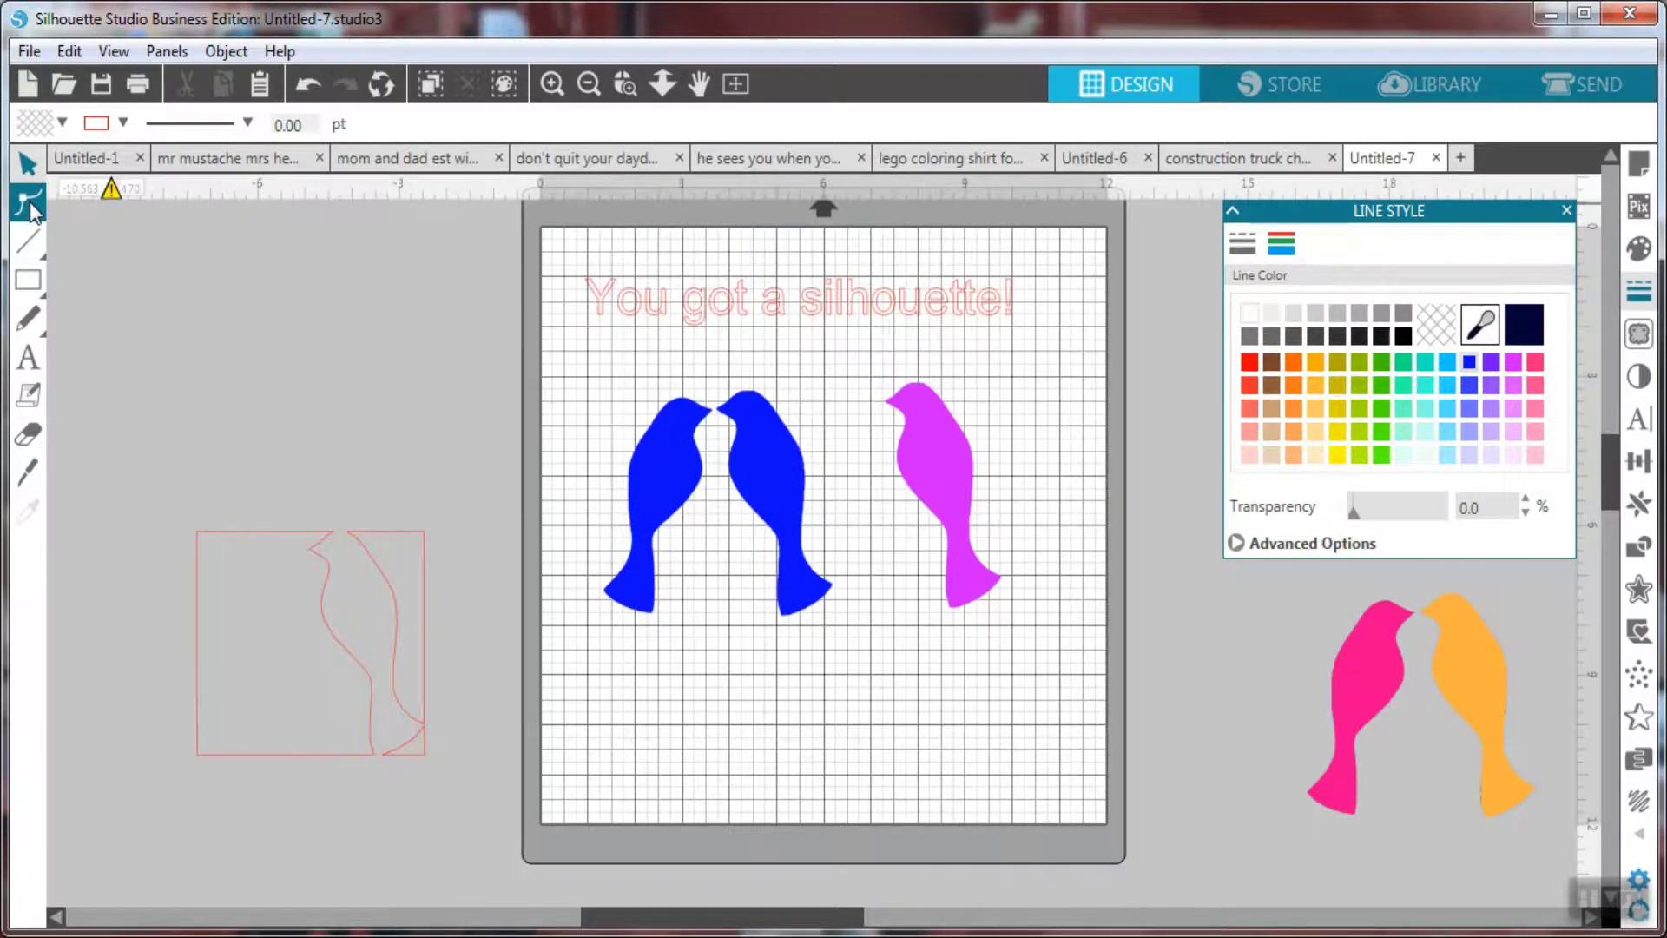
Reshape the magenta bird by pulling edit points on its back outward into a wing-like bulge.
{"action": "left_click", "coordinate": [965, 449]}
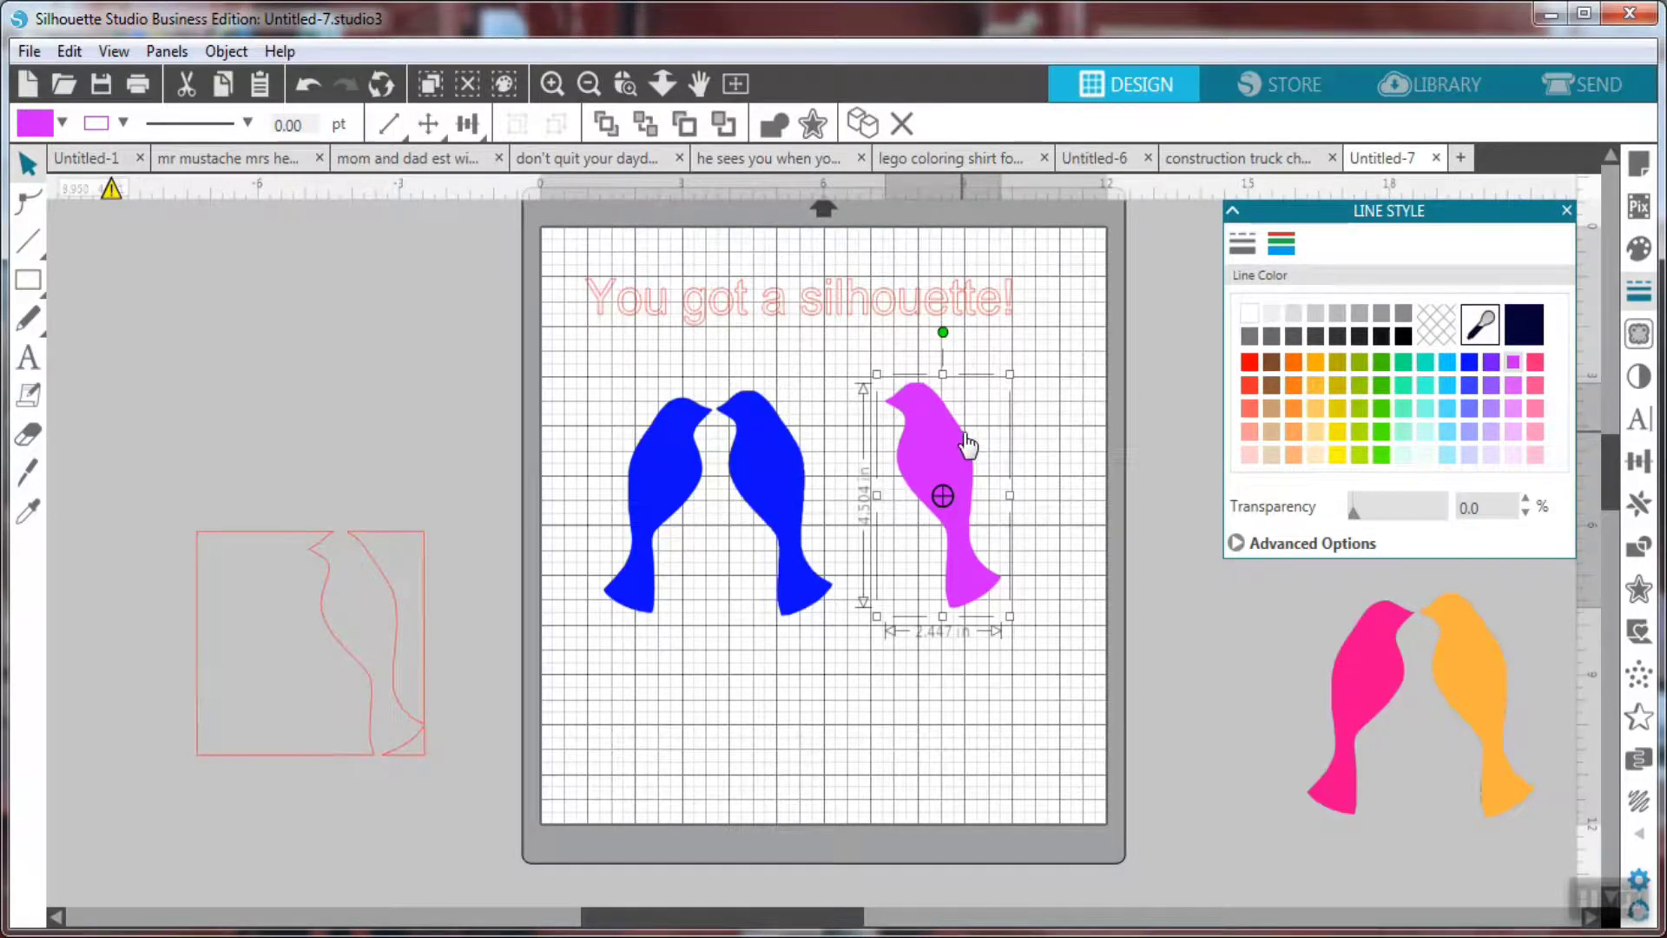
{"action": "double_click", "coordinate": [969, 445]}
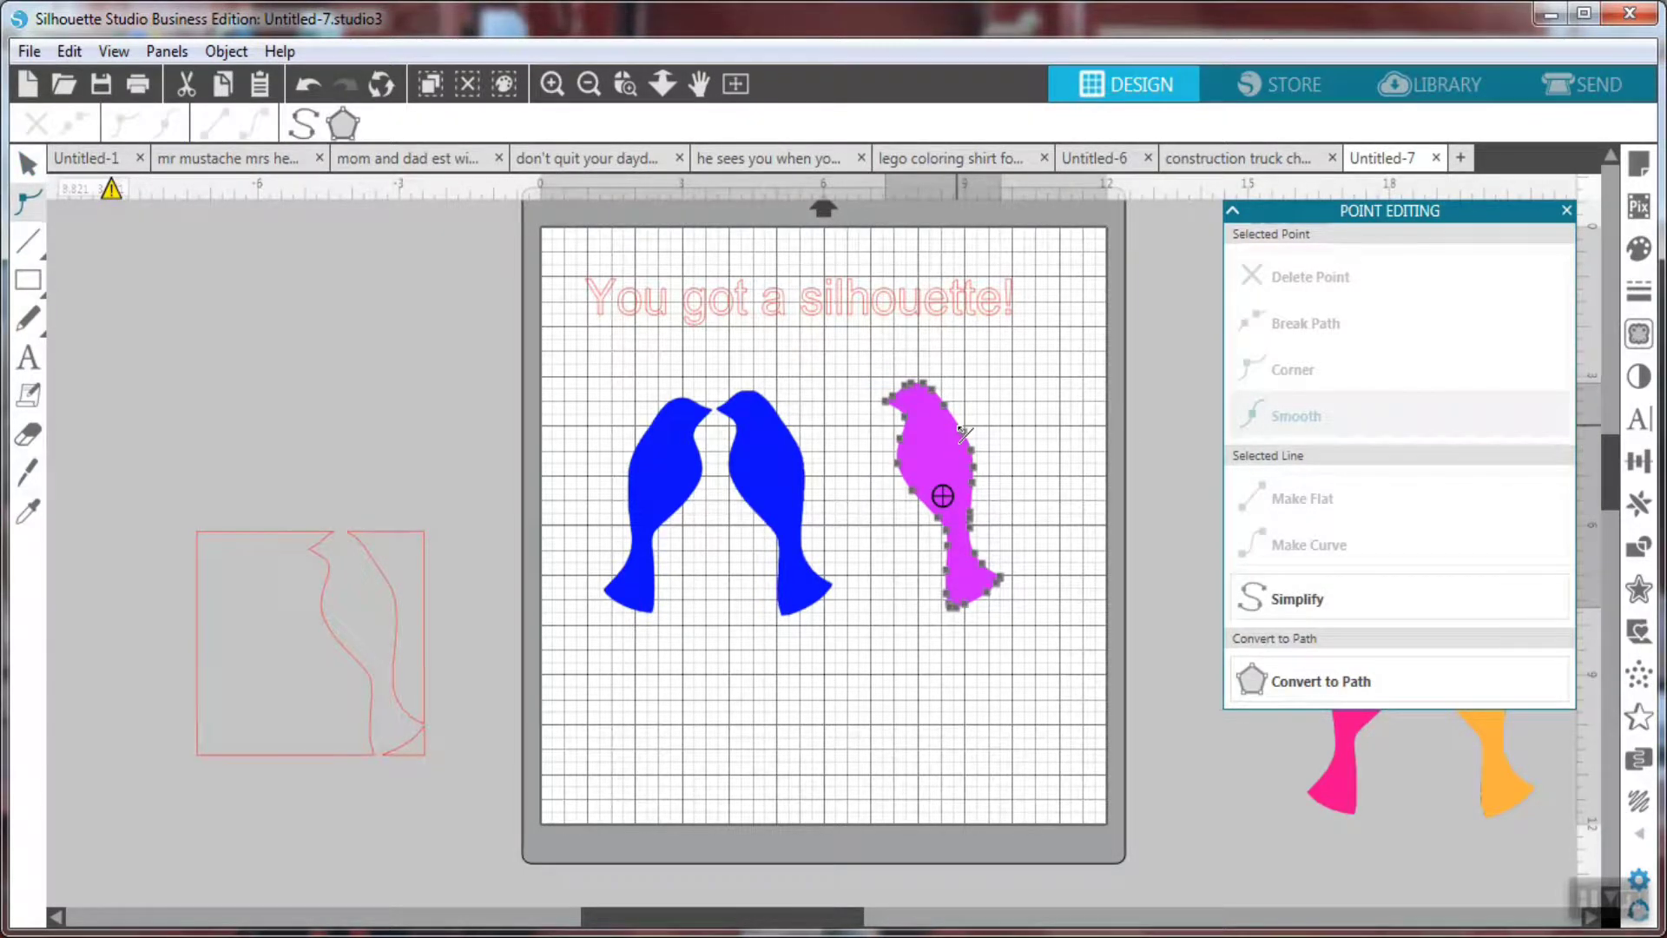
{"action": "double_click", "coordinate": [952, 439]}
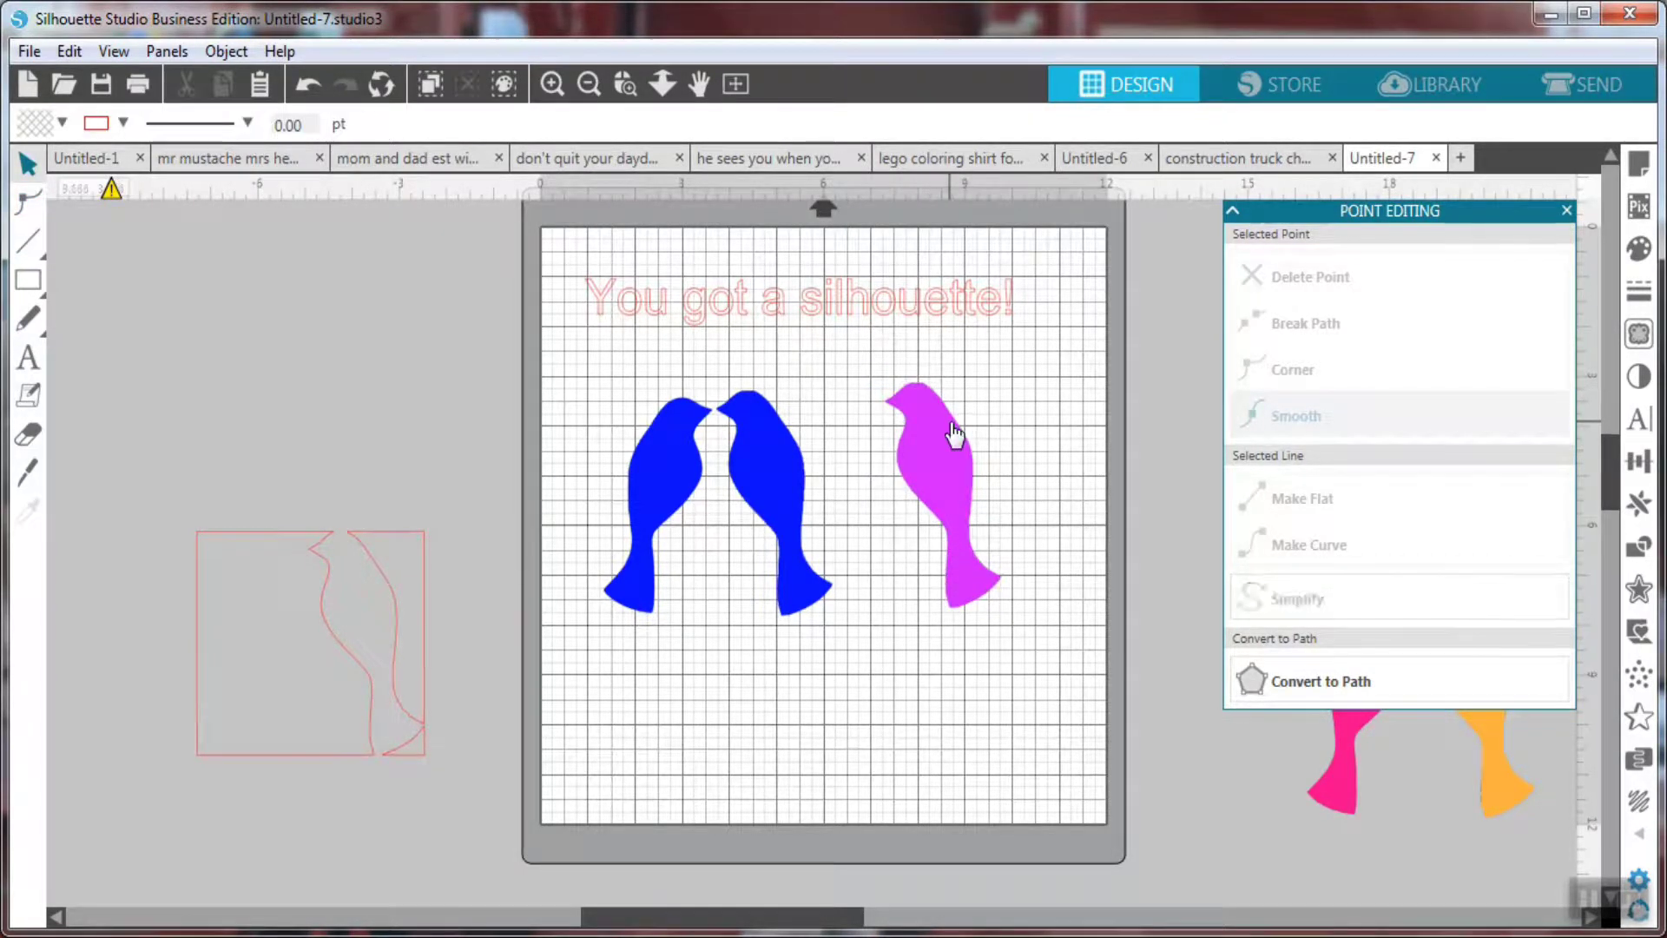
{"action": "left_click", "coordinate": [27, 203]}
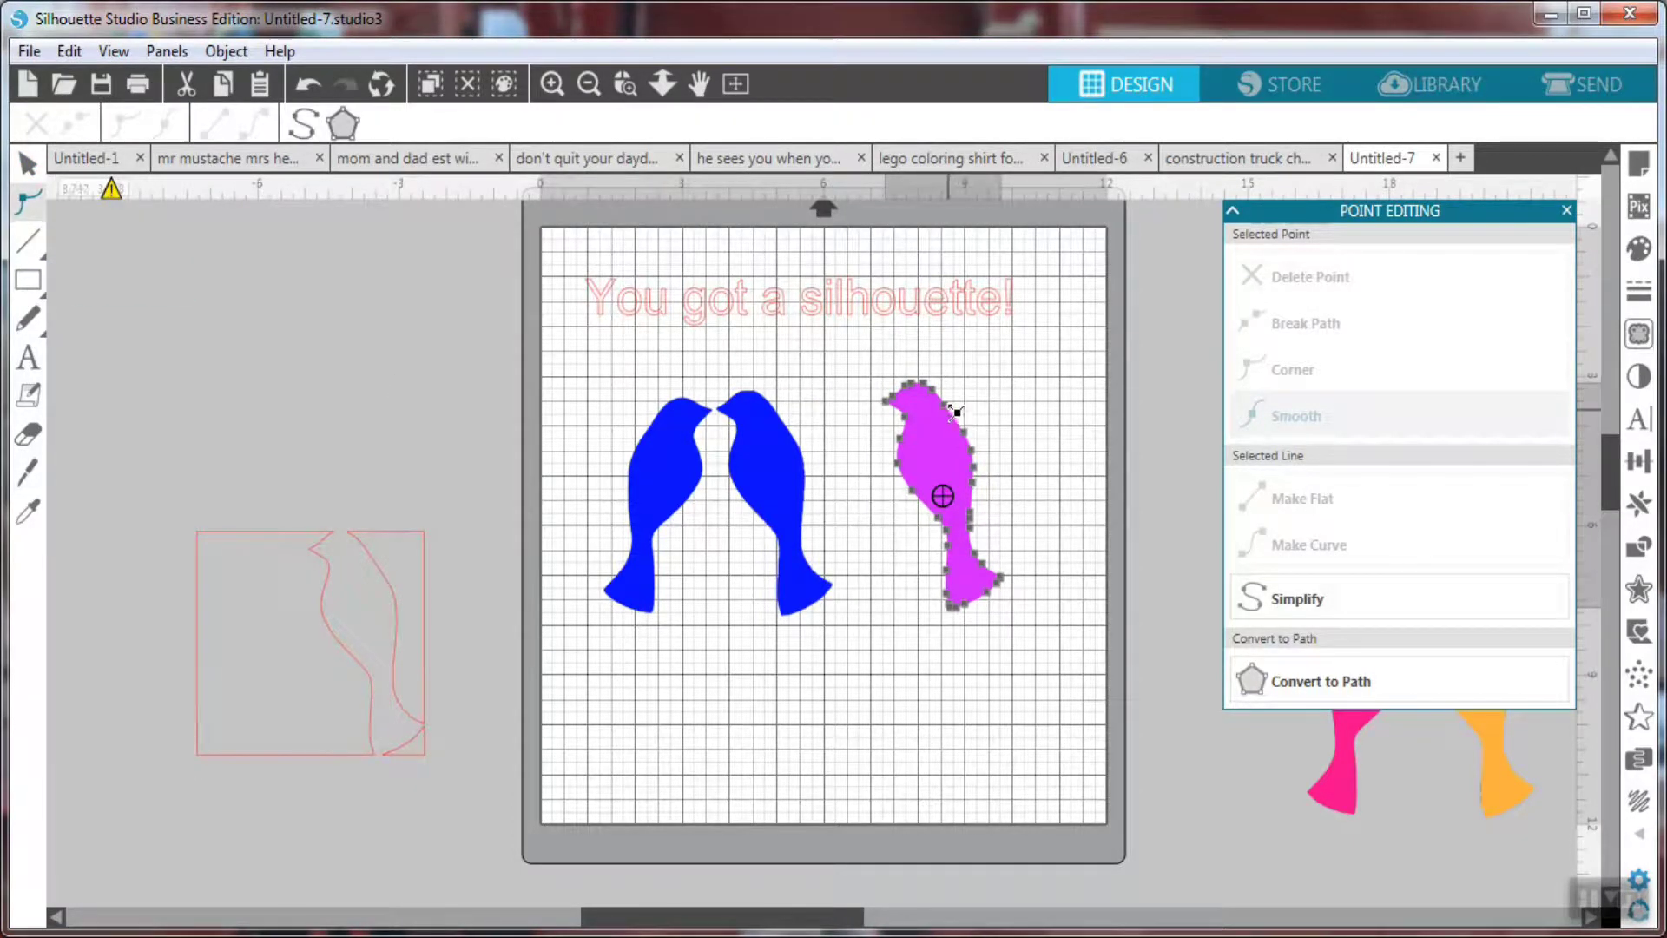
{"action": "left_click_drag", "start_coordinate": [1048, 363], "coordinate": [954, 397]}
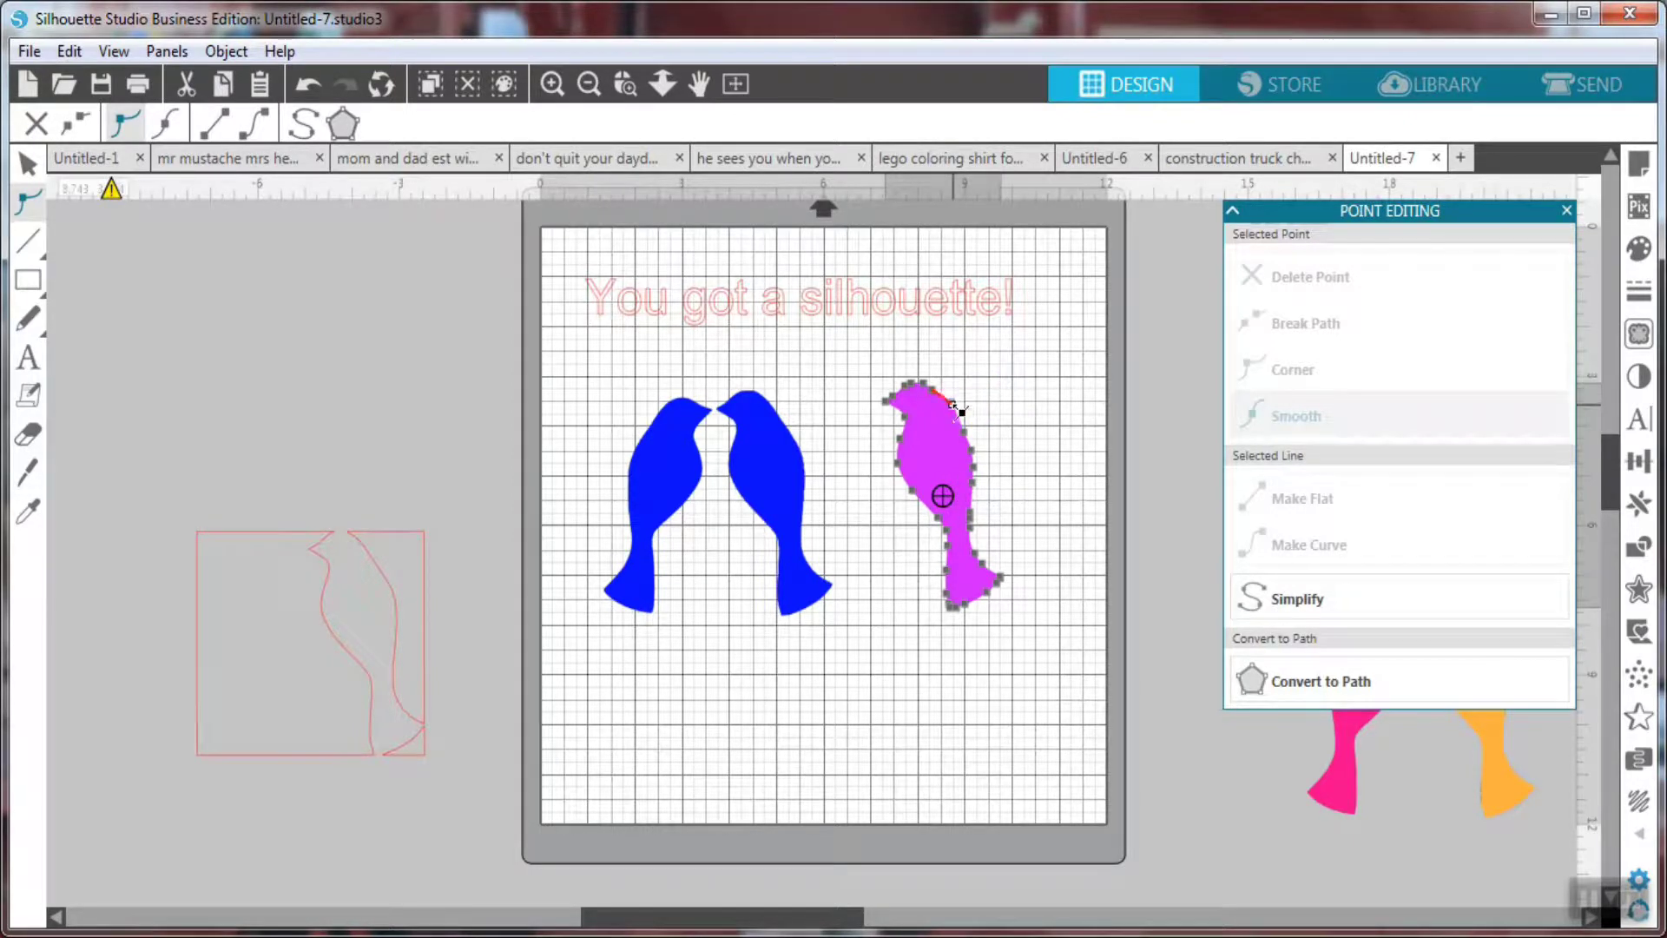
{"action": "left_click_drag", "start_coordinate": [972, 481], "coordinate": [1010, 431]}
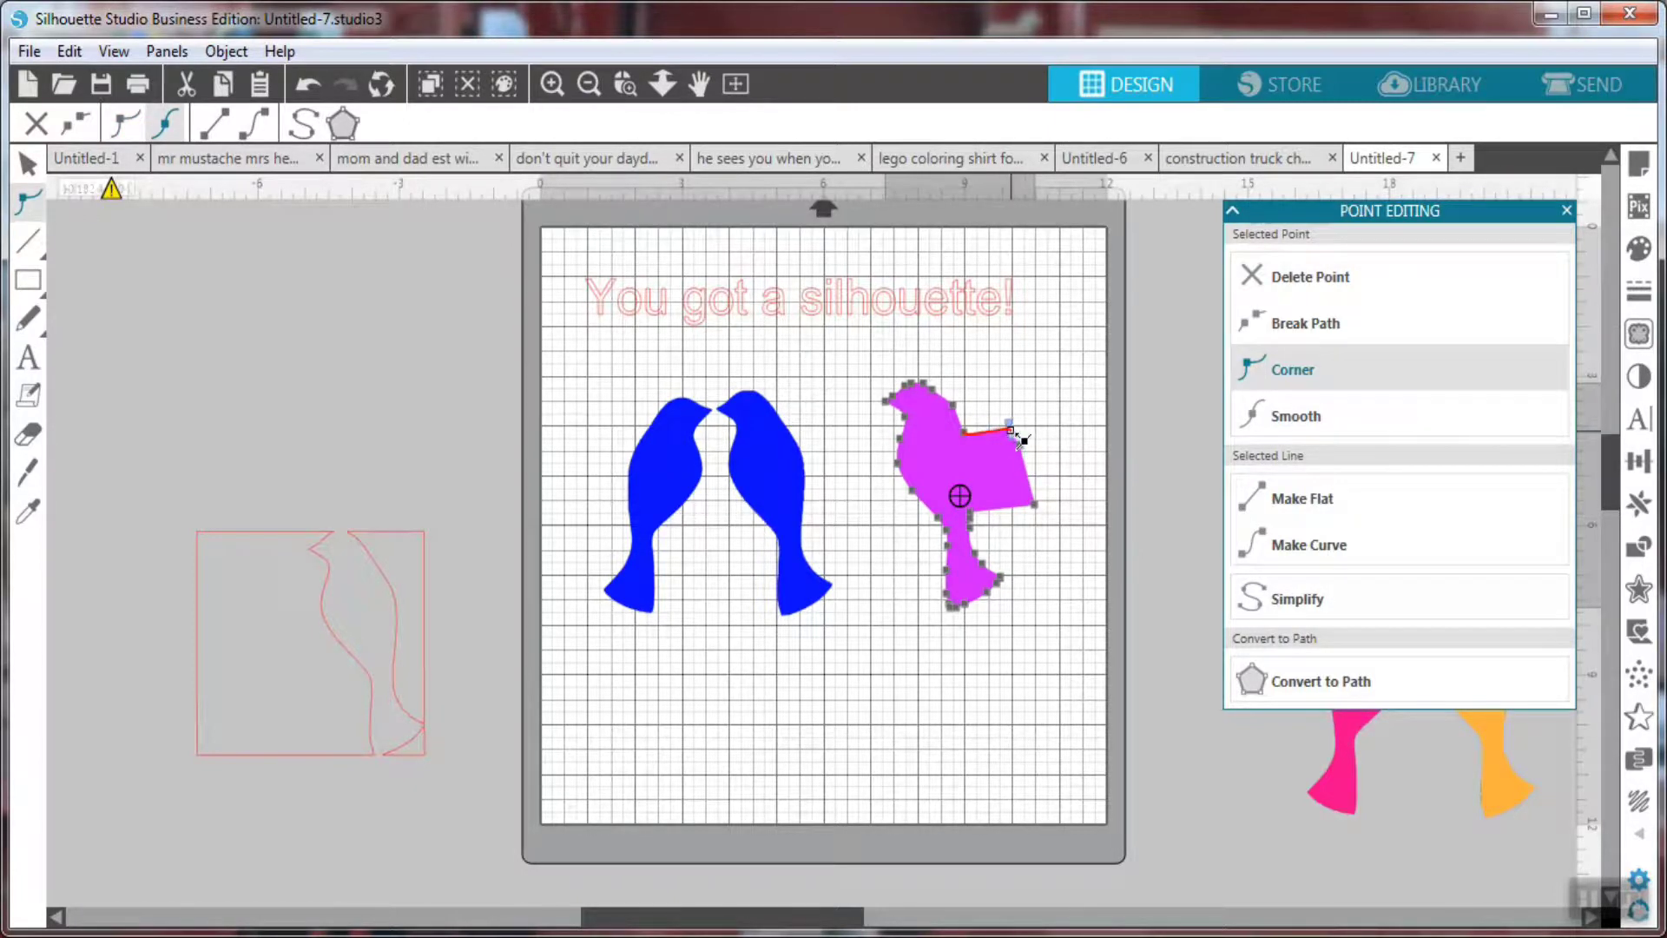
{"action": "left_click", "coordinate": [1059, 438]}
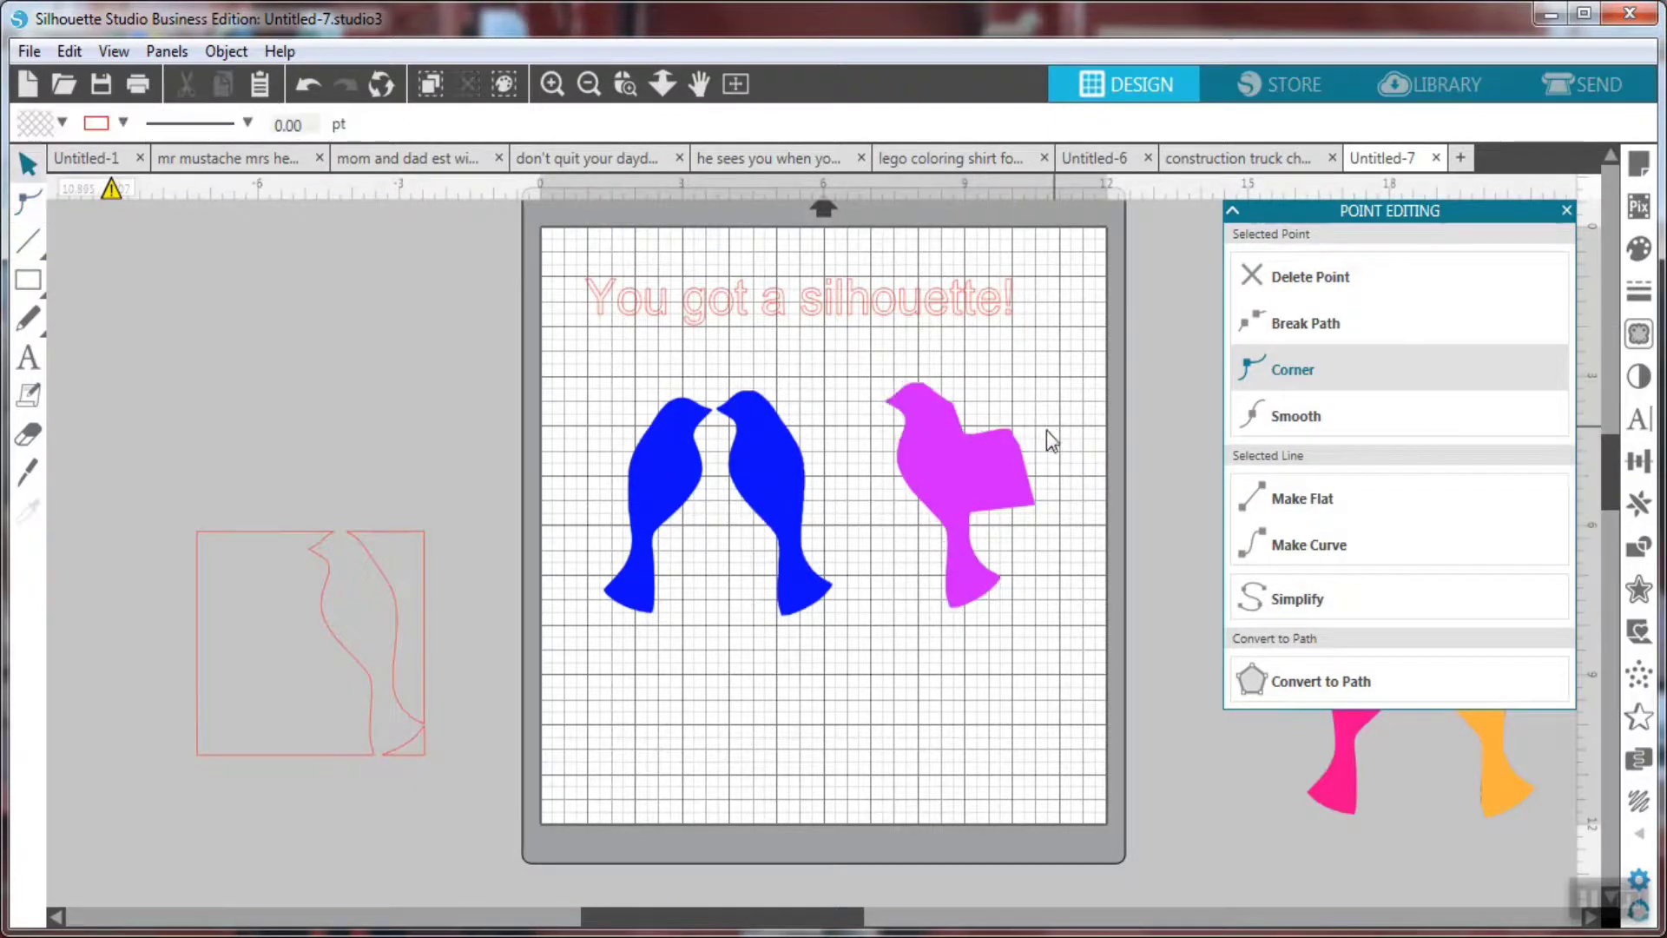
Delete edit points along the upper back of the magenta bird.
{"action": "left_click", "coordinate": [1017, 485]}
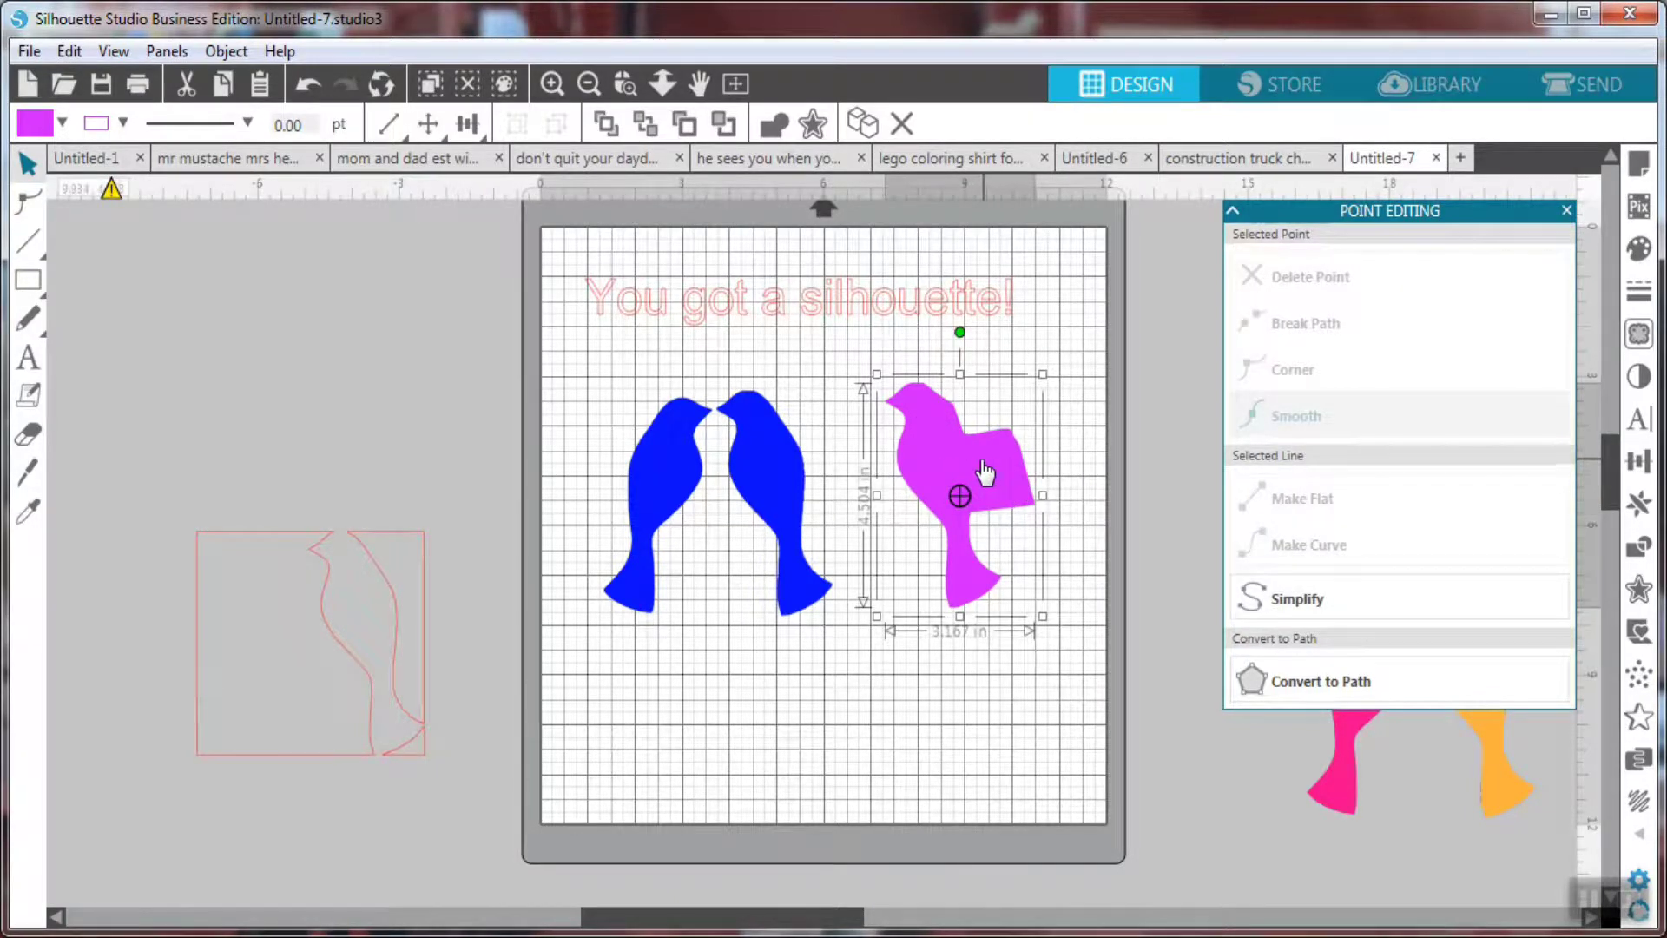
{"action": "double_click", "coordinate": [982, 473]}
{"action": "left_click", "coordinate": [1013, 434]}
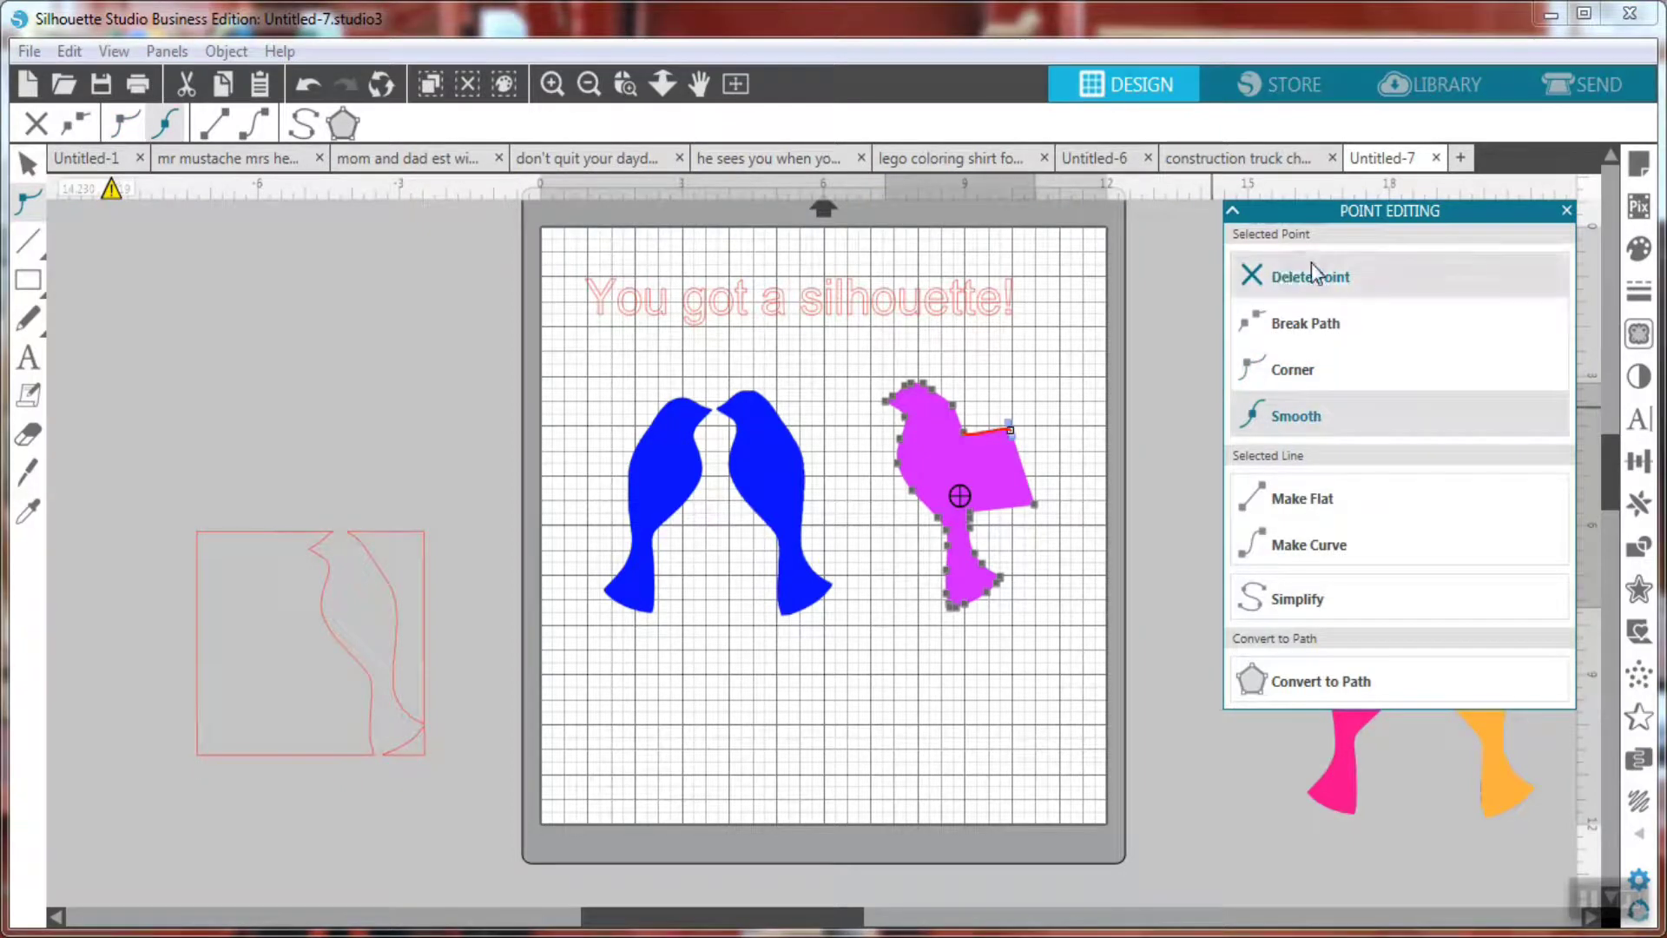
{"action": "left_click", "coordinate": [1311, 266]}
{"action": "left_click", "coordinate": [1311, 264]}
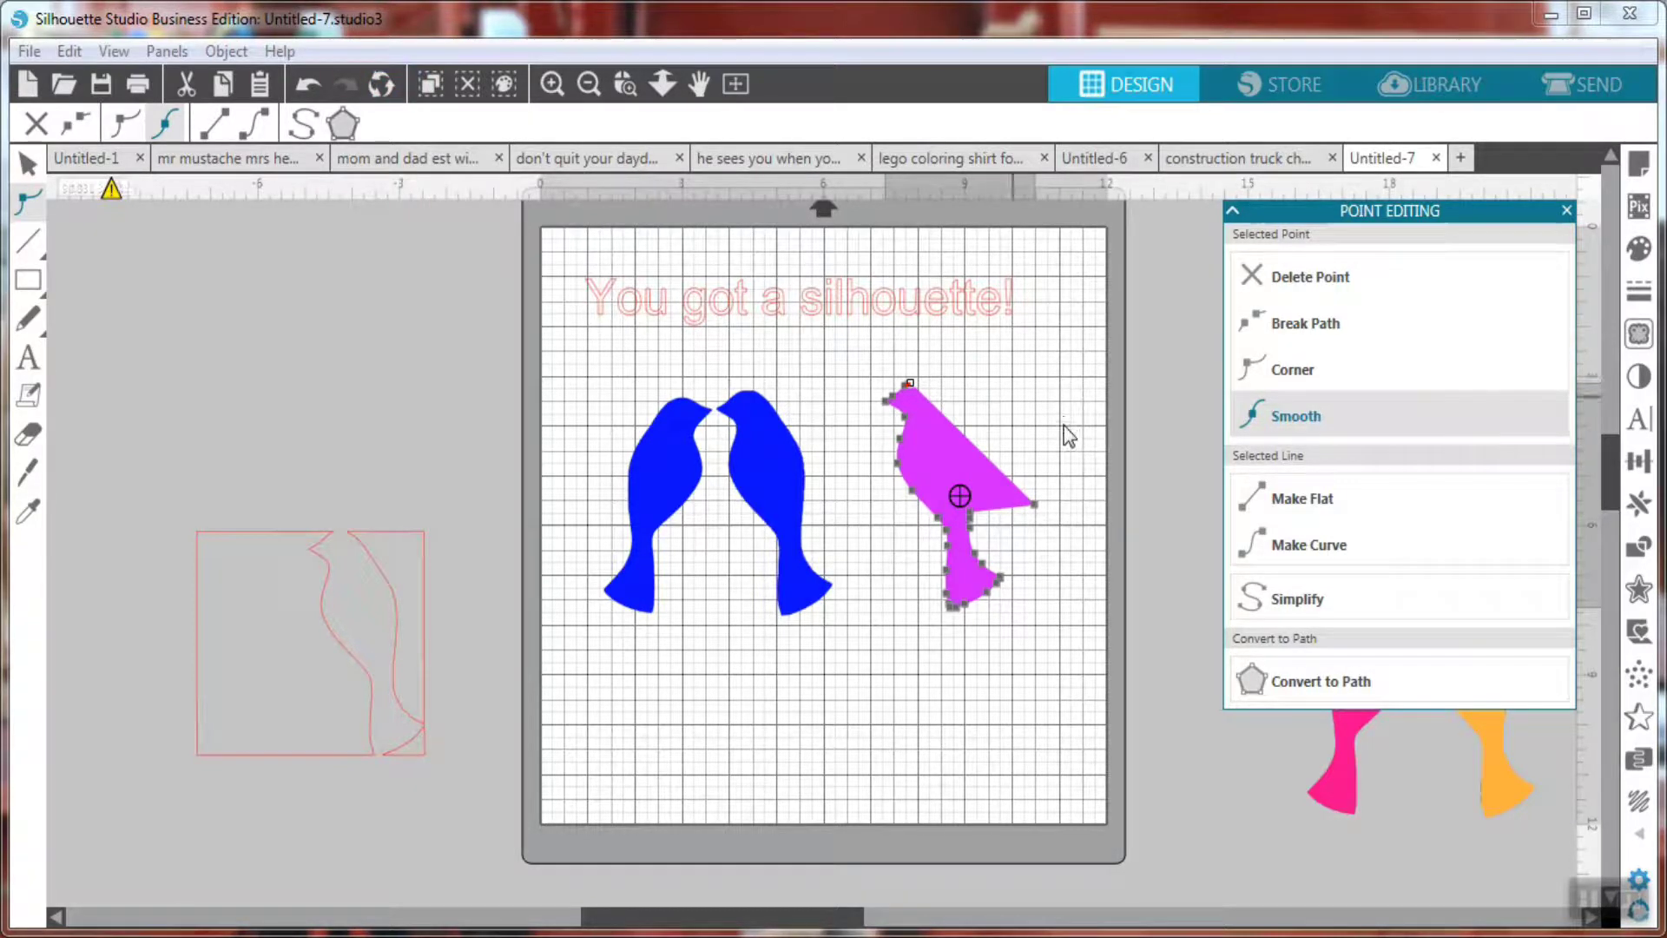
Undo all the point edits on the magenta bird using the multiple undo history.
{"action": "left_click", "coordinate": [308, 88]}
{"action": "left_click", "coordinate": [380, 84]}
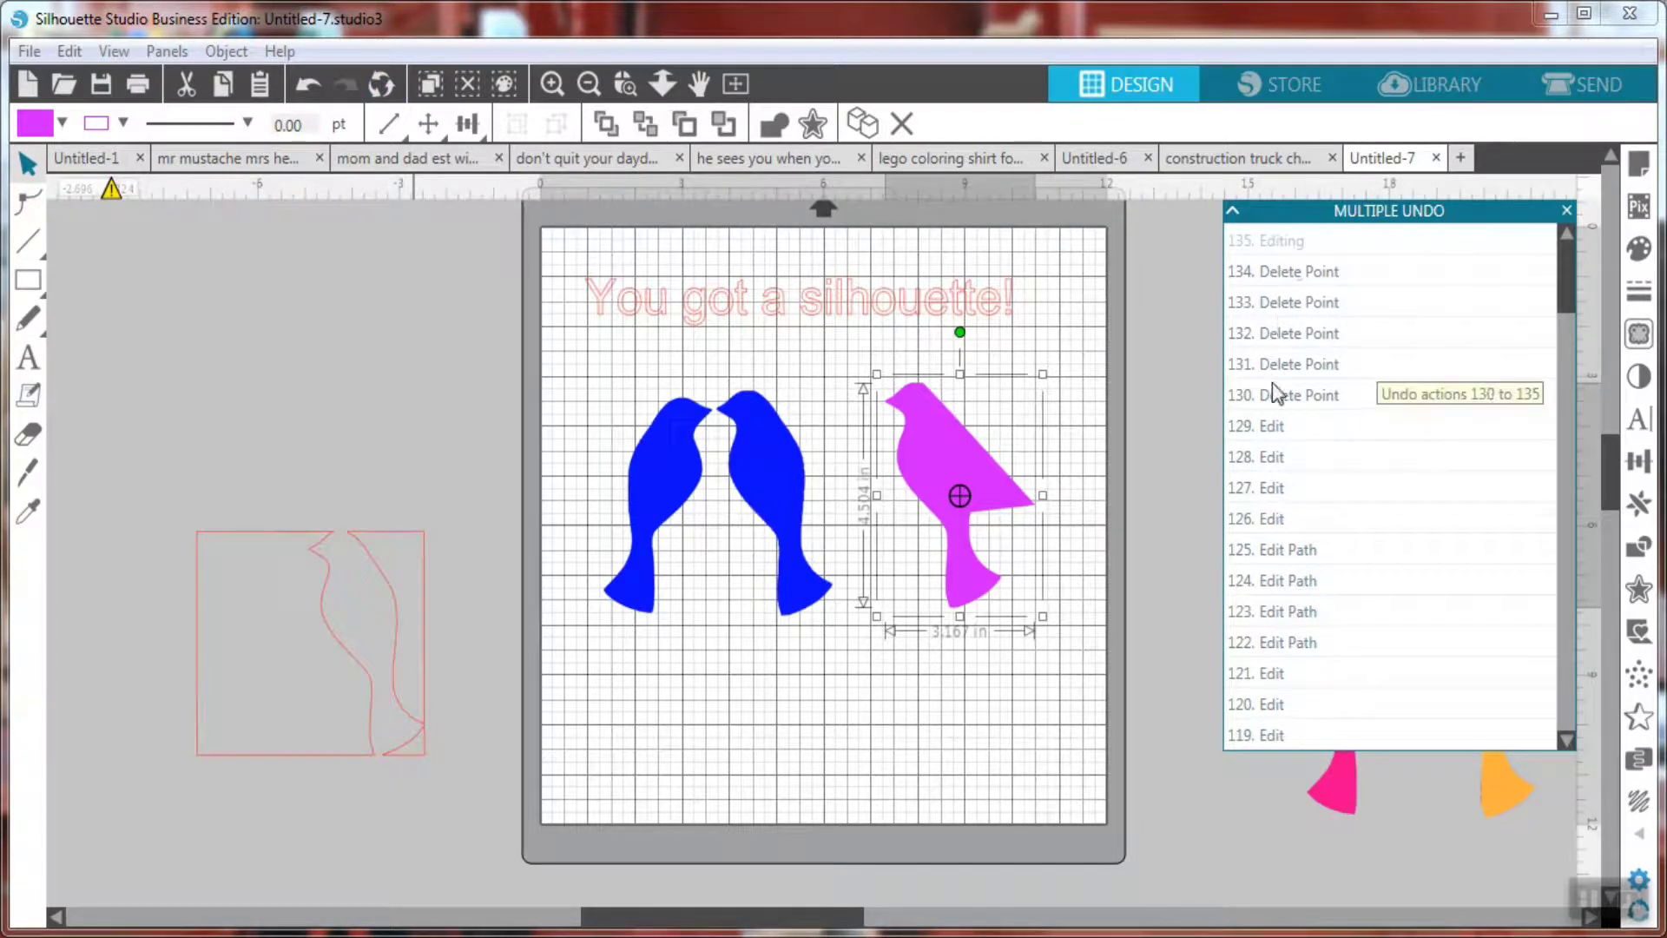
{"action": "left_click", "coordinate": [1309, 641]}
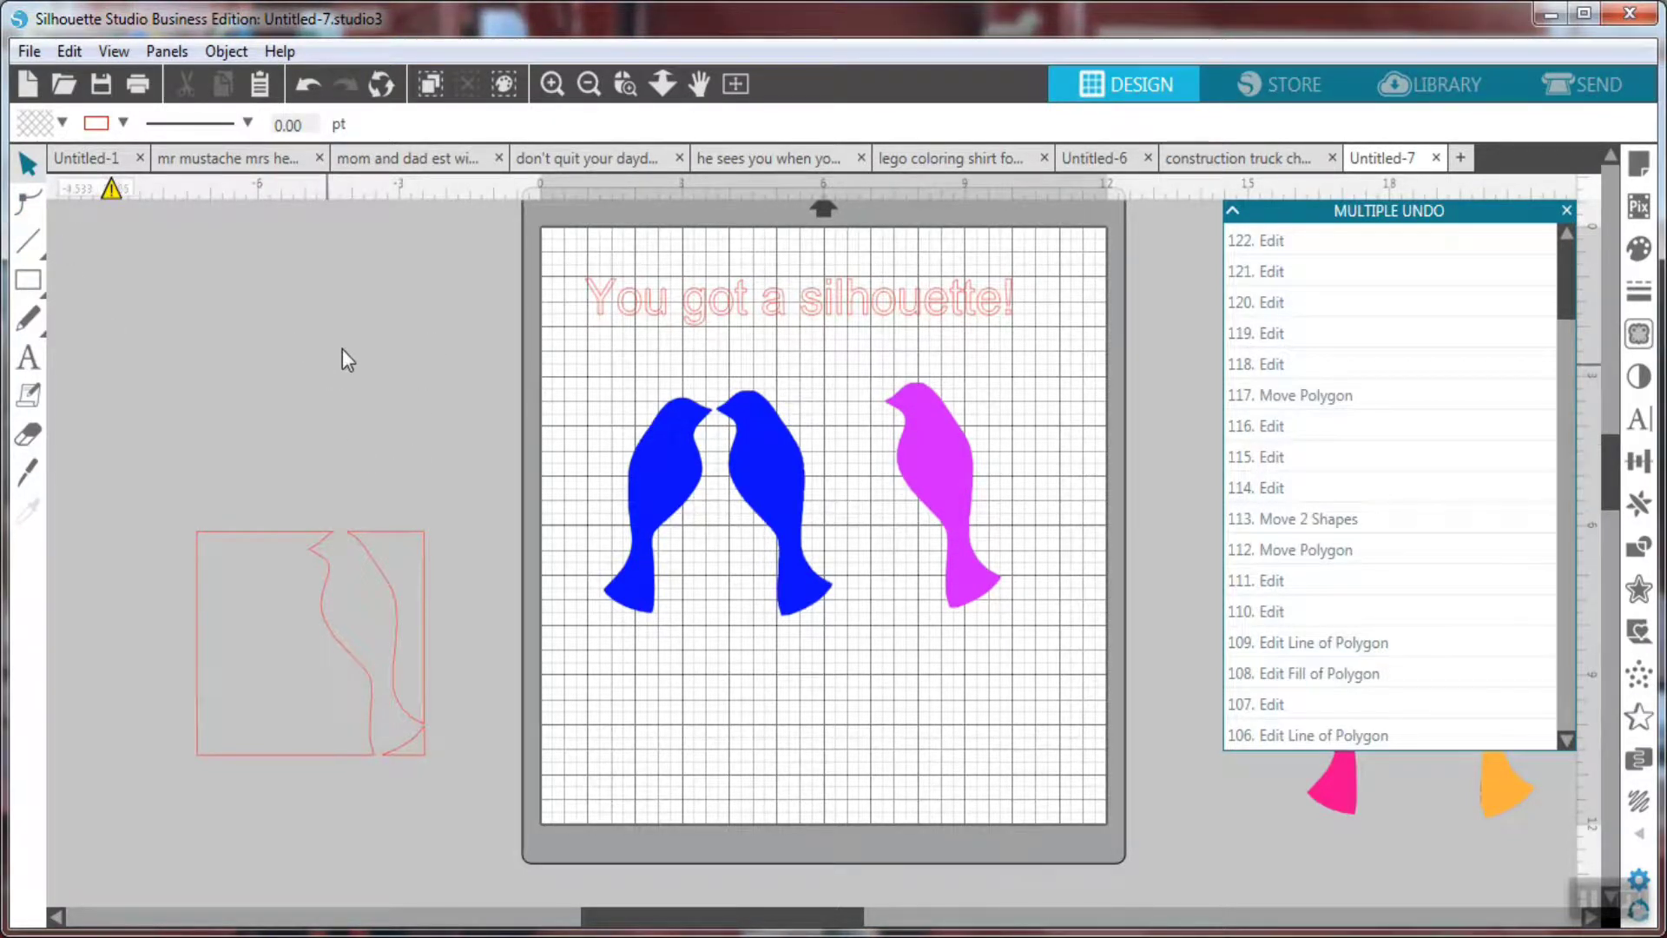
Draw a circle in the empty area of the page below the birds.
{"action": "left_click", "coordinate": [23, 245]}
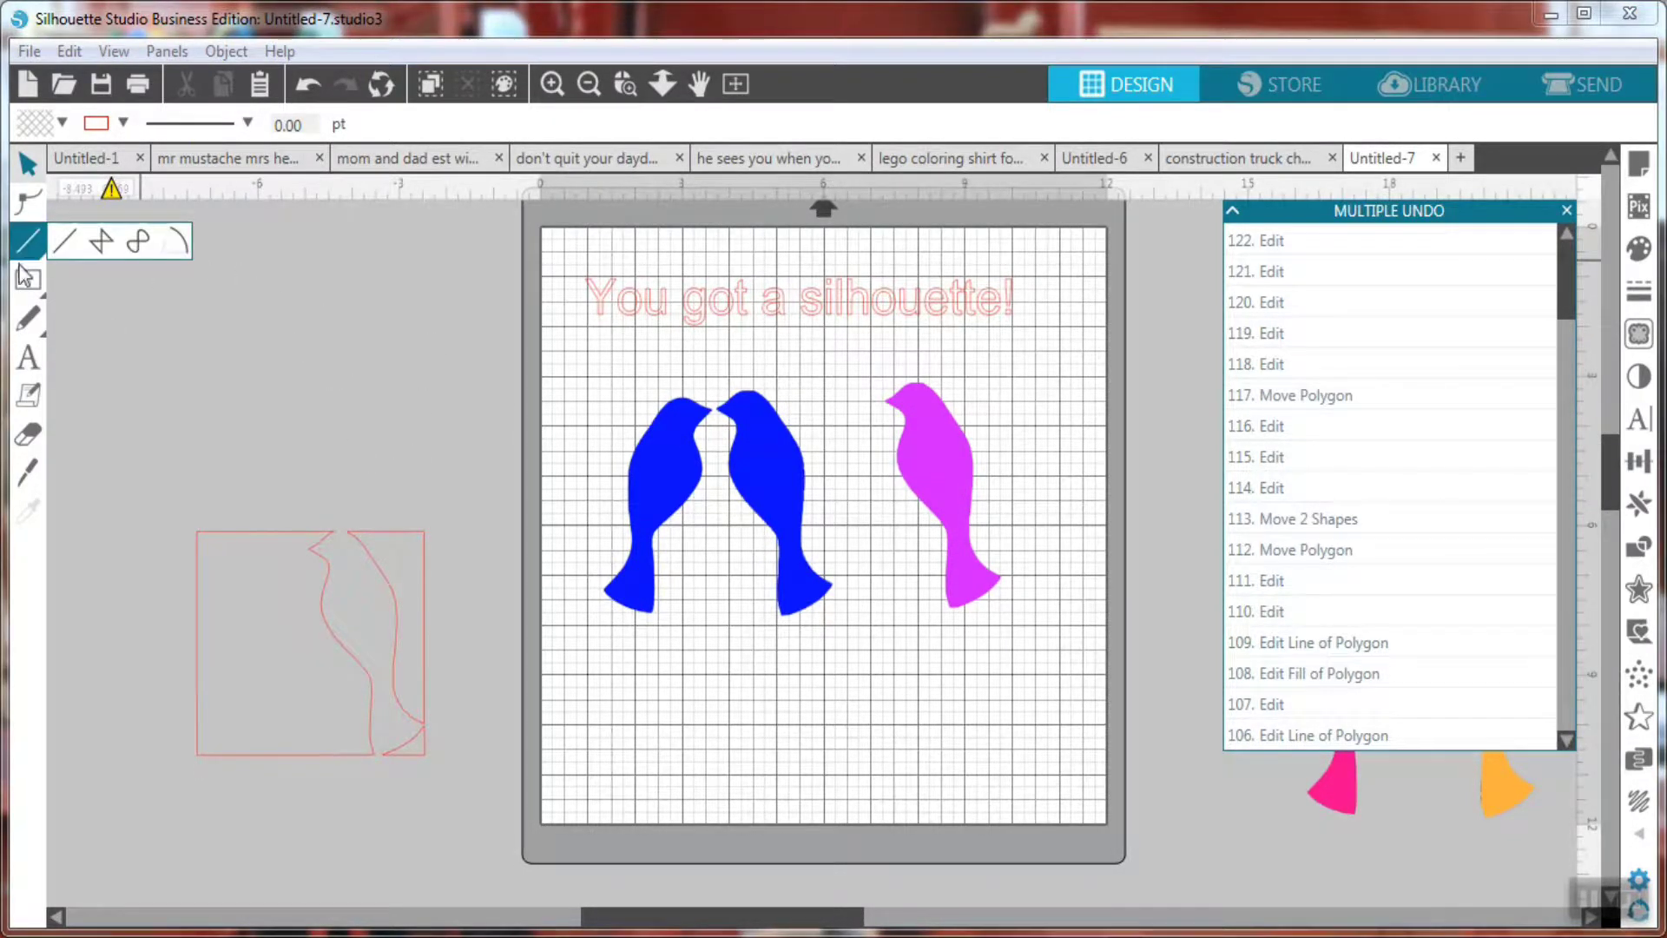
{"action": "mouse_move", "coordinate": [29, 283]}
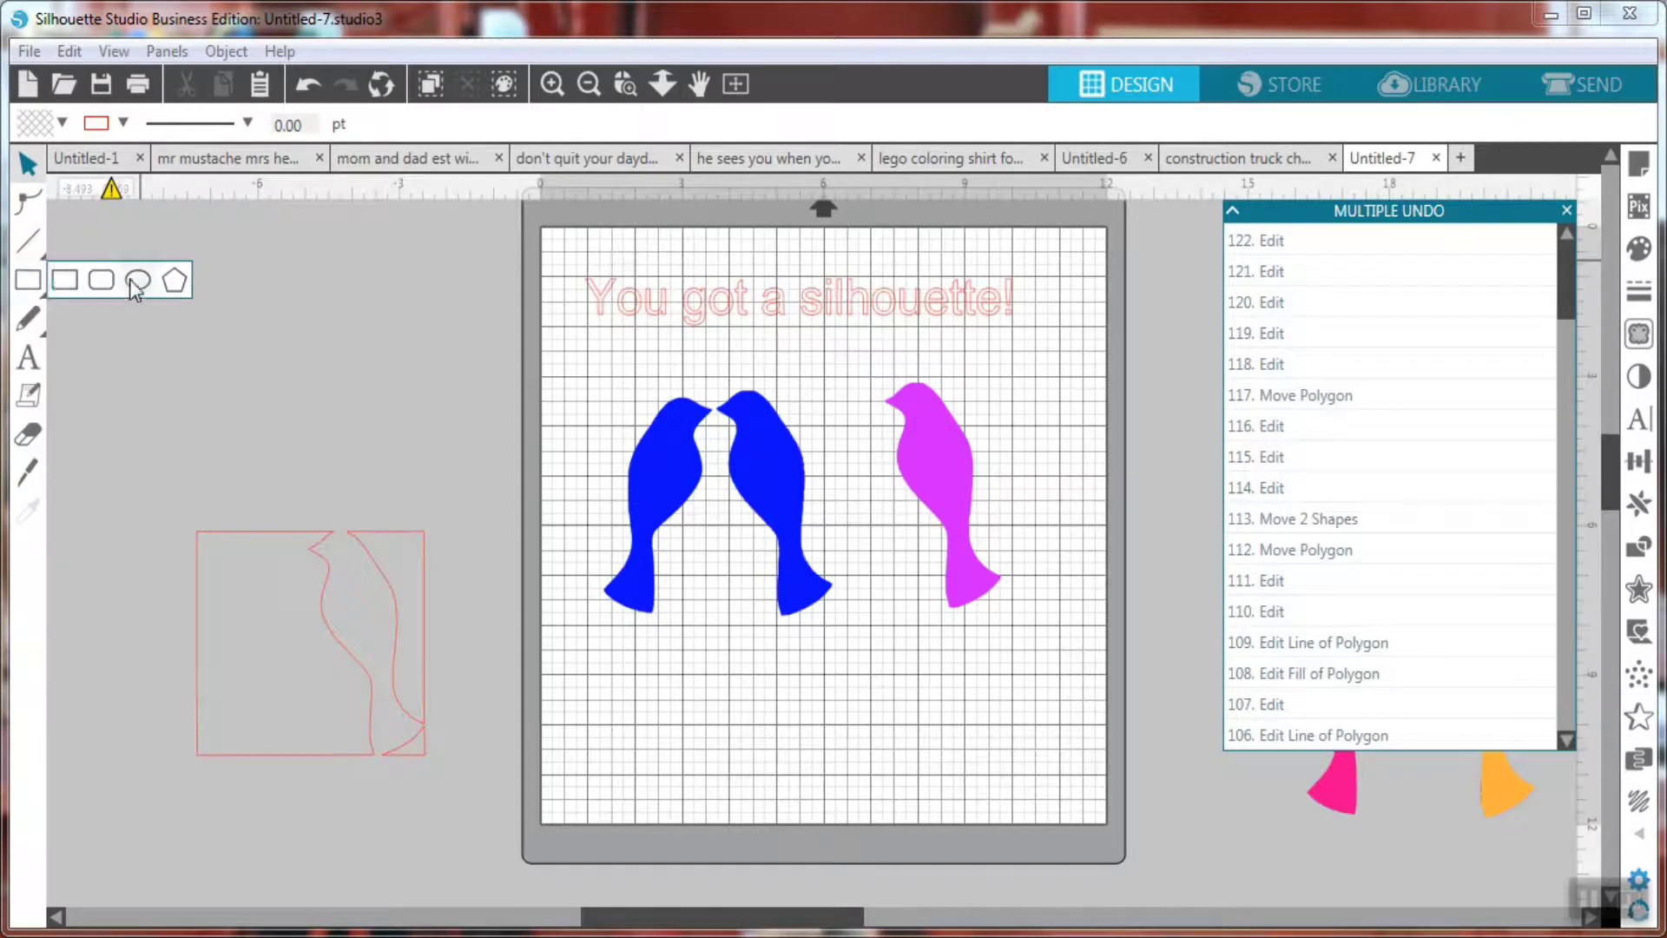
{"action": "left_click", "coordinate": [136, 281]}
{"action": "left_click_drag", "start_coordinate": [753, 649], "coordinate": [961, 763]}
{"action": "key", "text": "shift"}
Draw a square about the same size as the circle, to the right of it.
{"action": "left_click", "coordinate": [28, 278]}
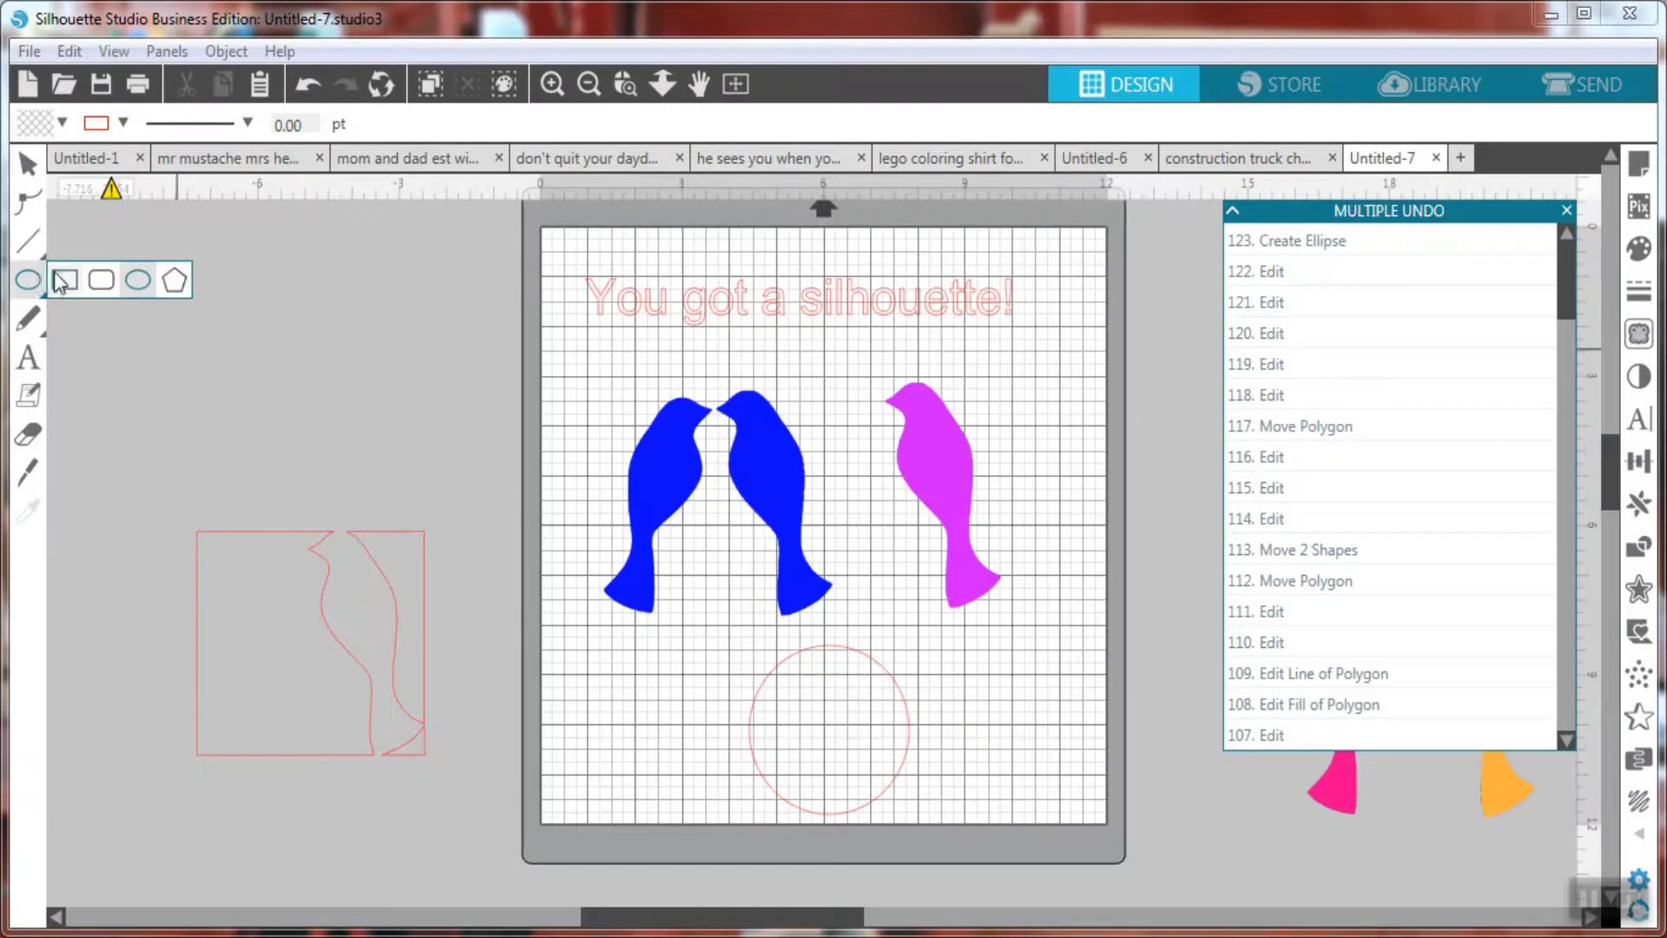
{"action": "left_click", "coordinate": [66, 279]}
{"action": "left_click_drag", "start_coordinate": [992, 644], "coordinate": [1151, 812]}
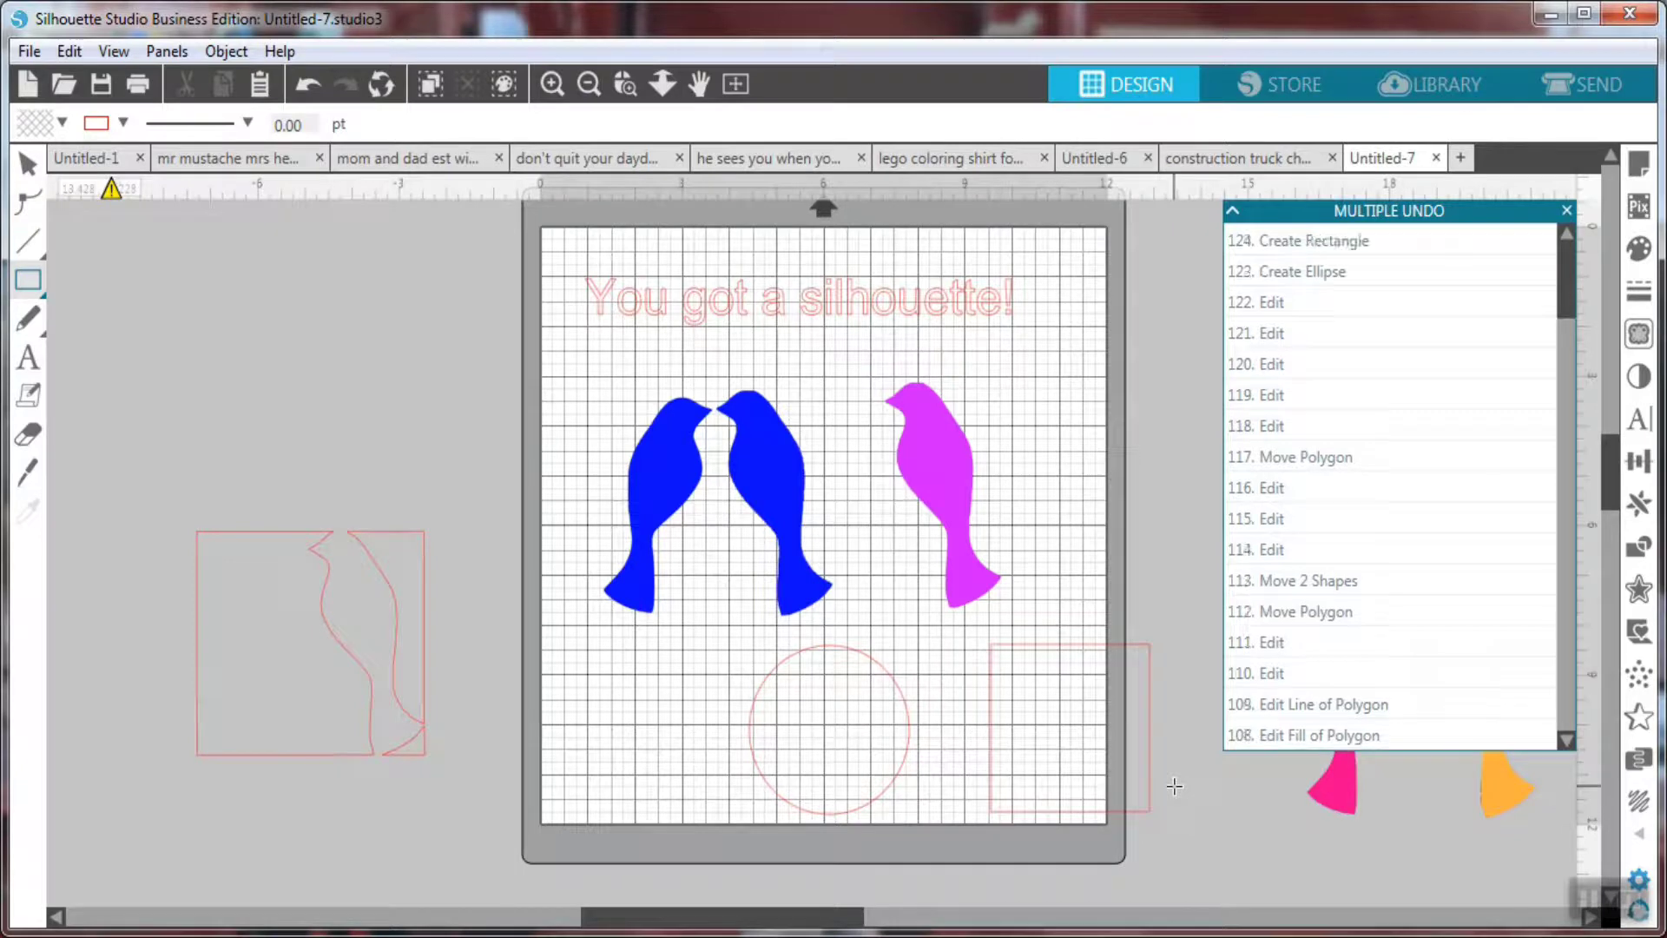
Move the square fully onto the page, just right of the circle without overlapping it.
{"action": "left_click", "coordinate": [29, 164]}
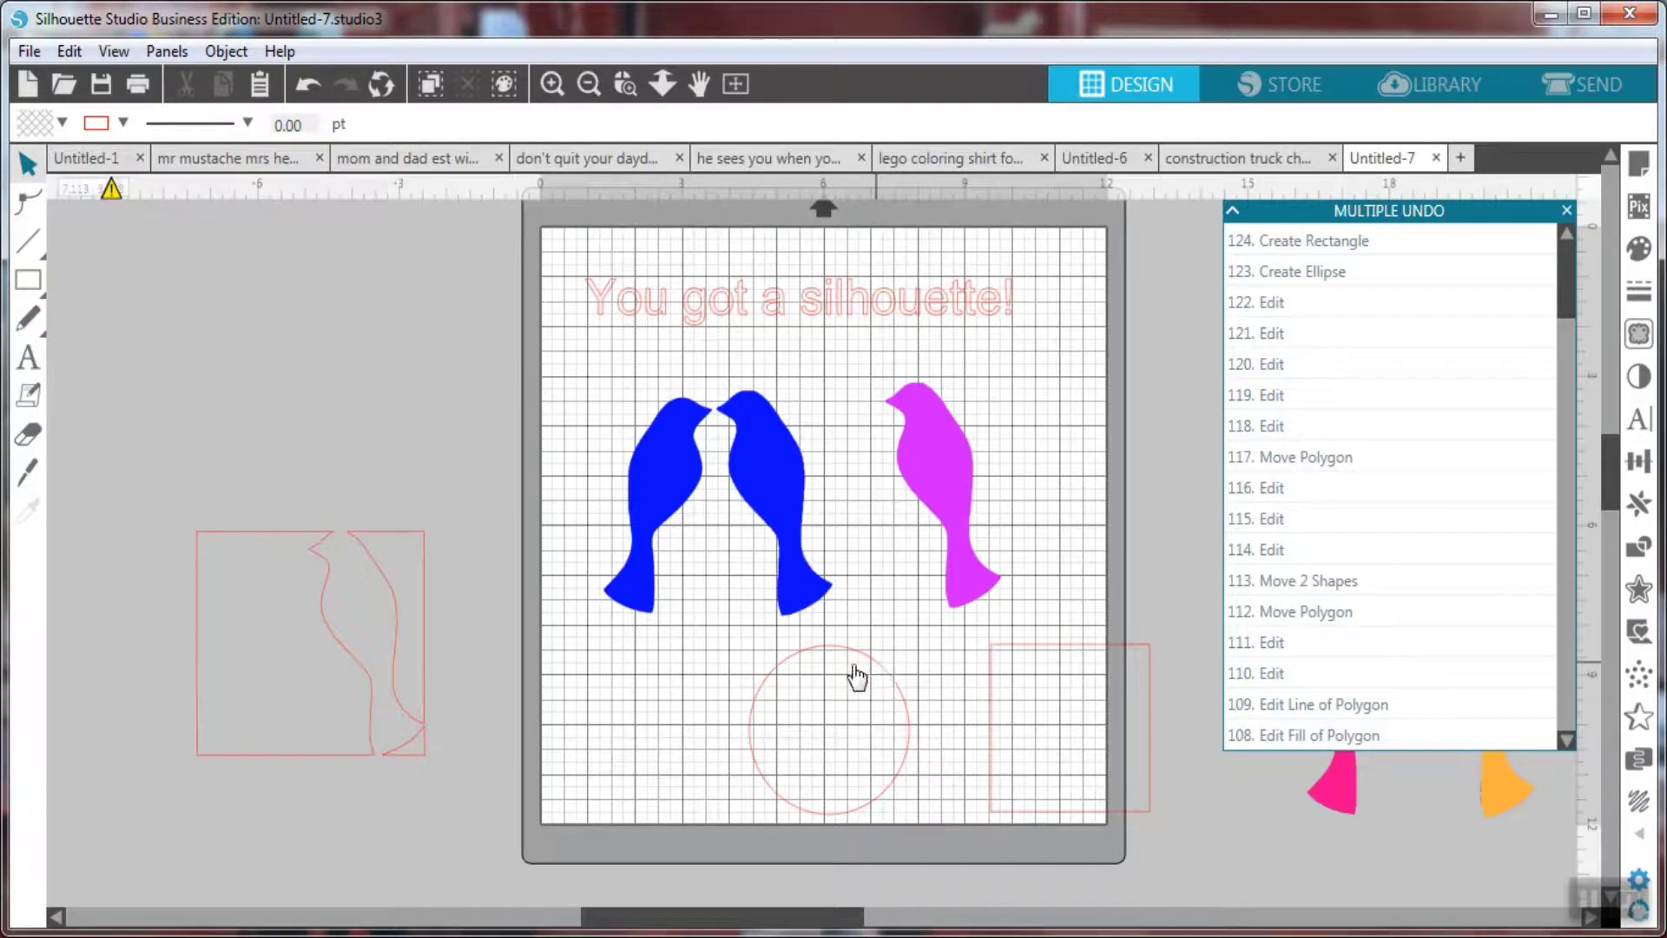
{"action": "left_click_drag", "start_coordinate": [996, 689], "coordinate": [863, 685]}
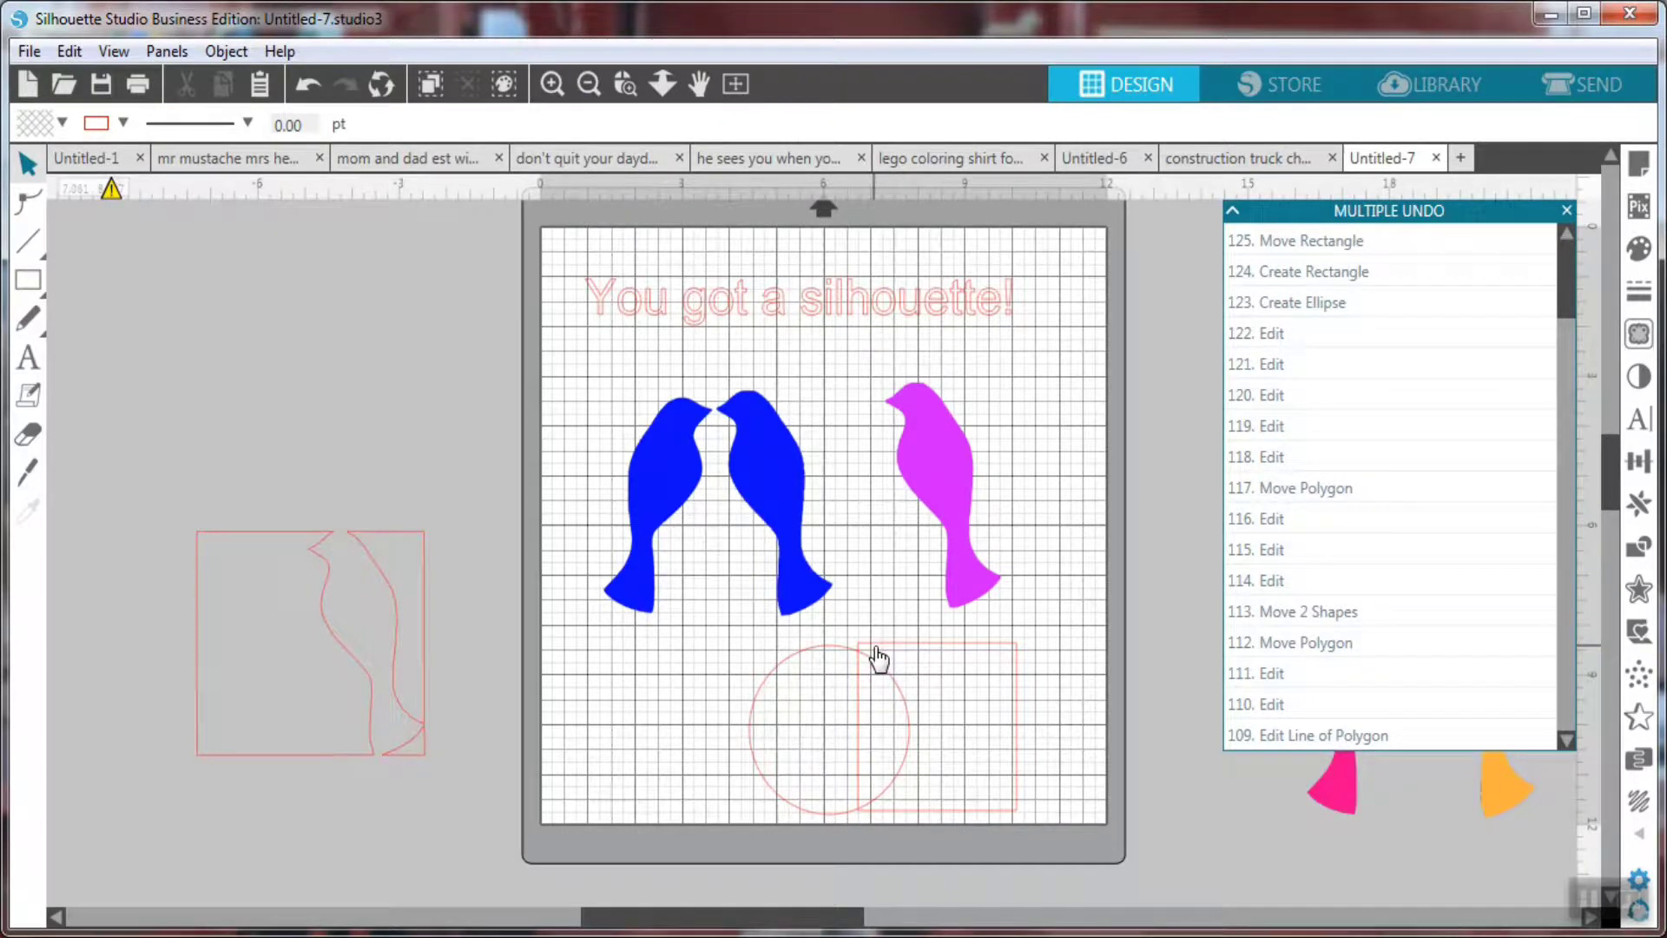
{"action": "left_click", "coordinate": [918, 649]}
{"action": "left_click_drag", "start_coordinate": [920, 662], "coordinate": [990, 659]}
{"action": "left_click", "coordinate": [977, 665]}
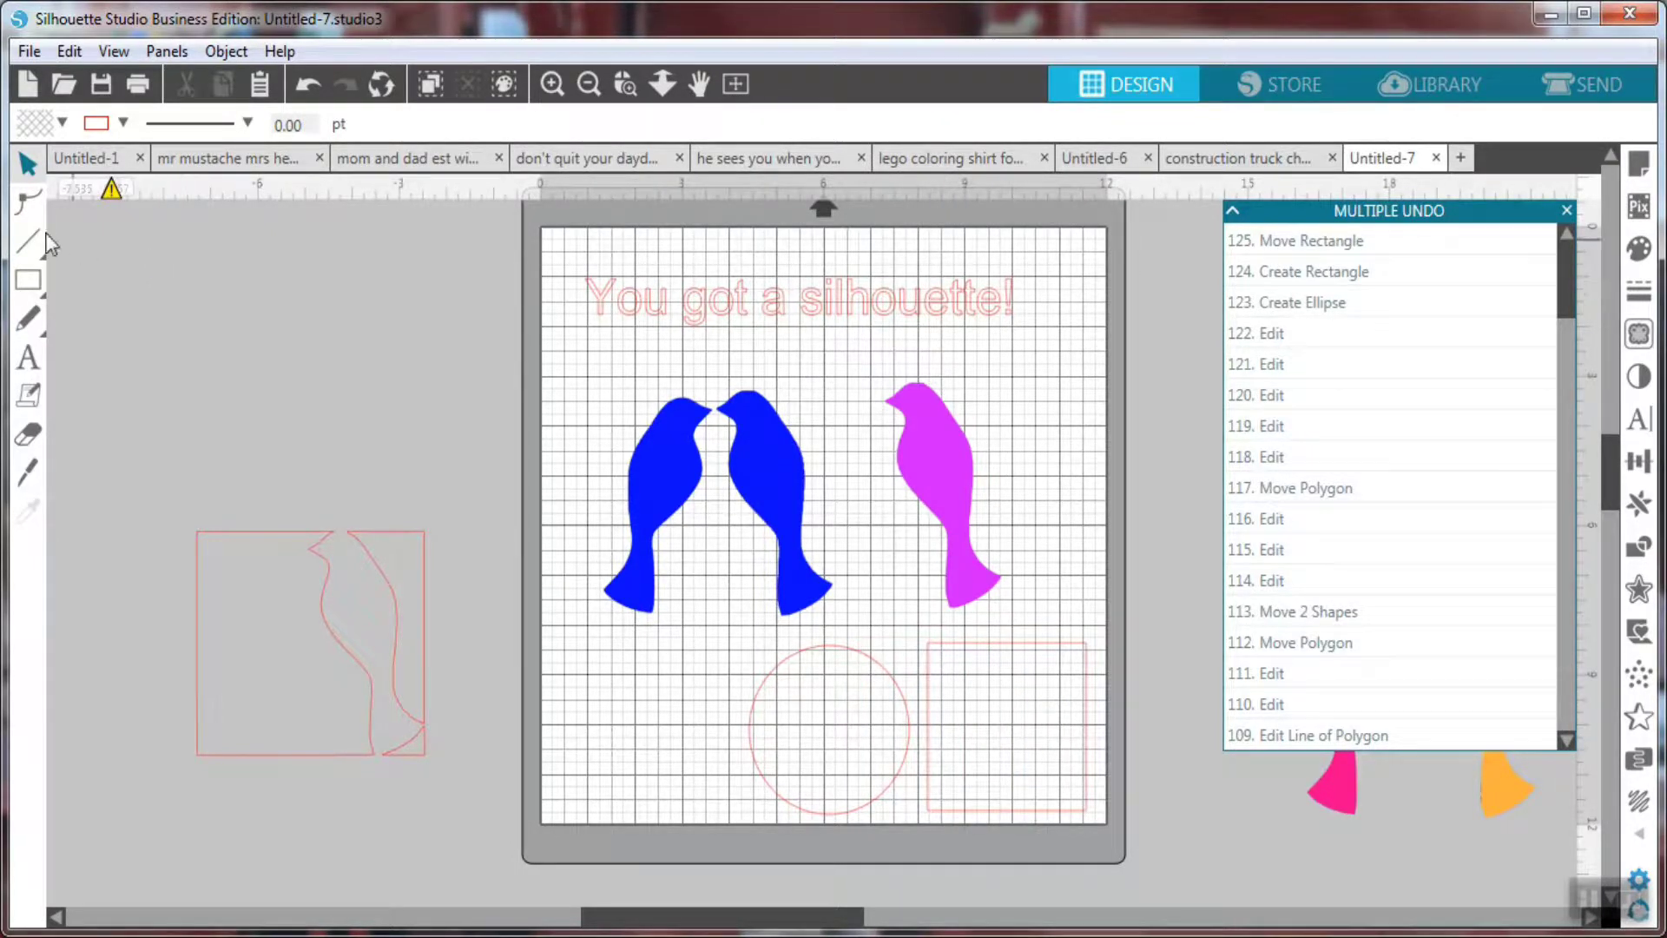
Draw a wavy freehand line above the two blue birds.
{"action": "left_click", "coordinate": [28, 319]}
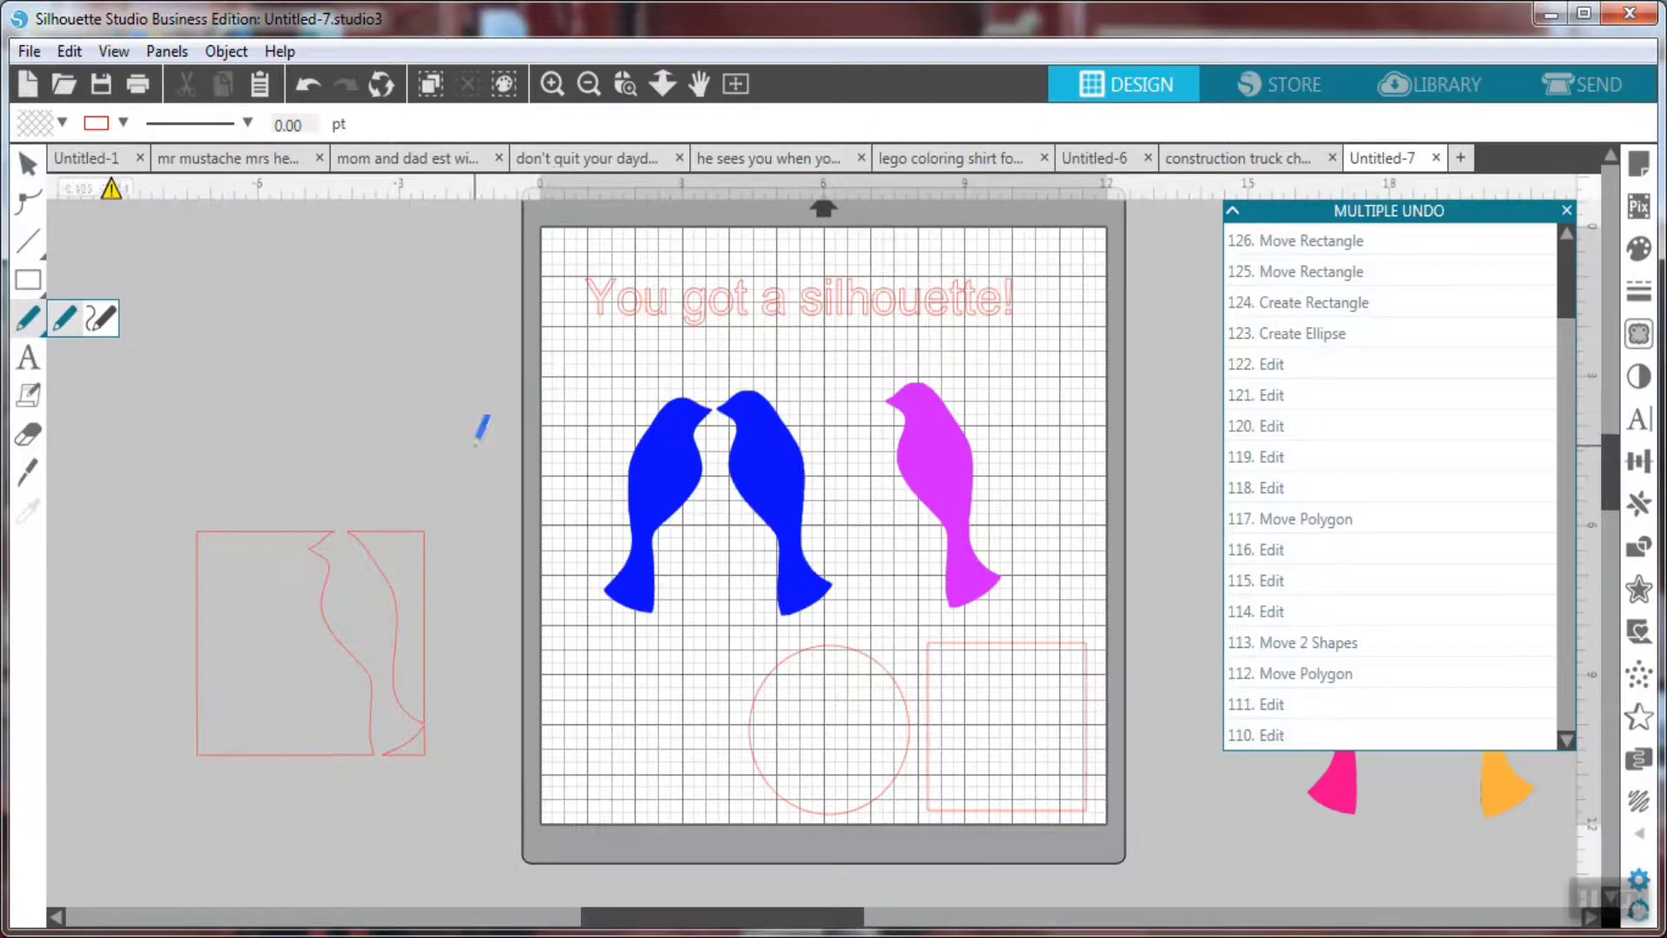
{"action": "mouse_move", "coordinate": [564, 408]}
{"action": "left_mouse_down"}
{"action": "mouse_move", "coordinate": [628, 359]}
{"action": "mouse_move", "coordinate": [666, 384]}
{"action": "mouse_move", "coordinate": [737, 367]}
{"action": "mouse_move", "coordinate": [815, 384]}
{"action": "left_mouse_up"}
Add the text "You got a silhouette!" near the top edge of the page.
{"action": "left_click", "coordinate": [20, 369]}
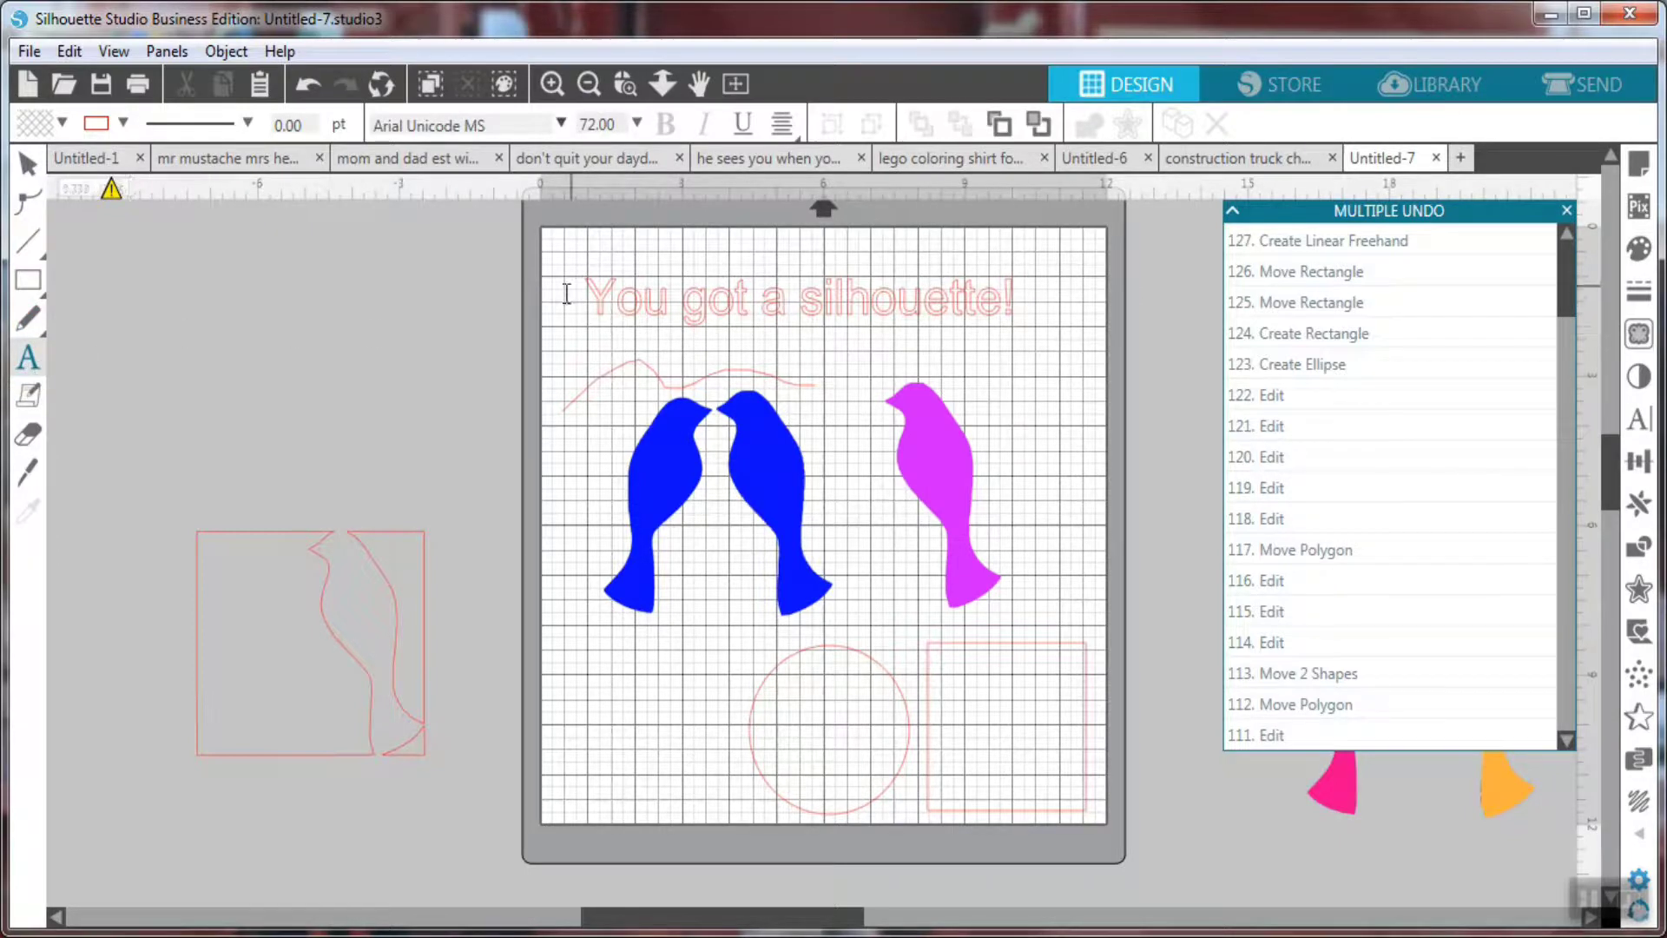
{"action": "key", "text": "Escape"}
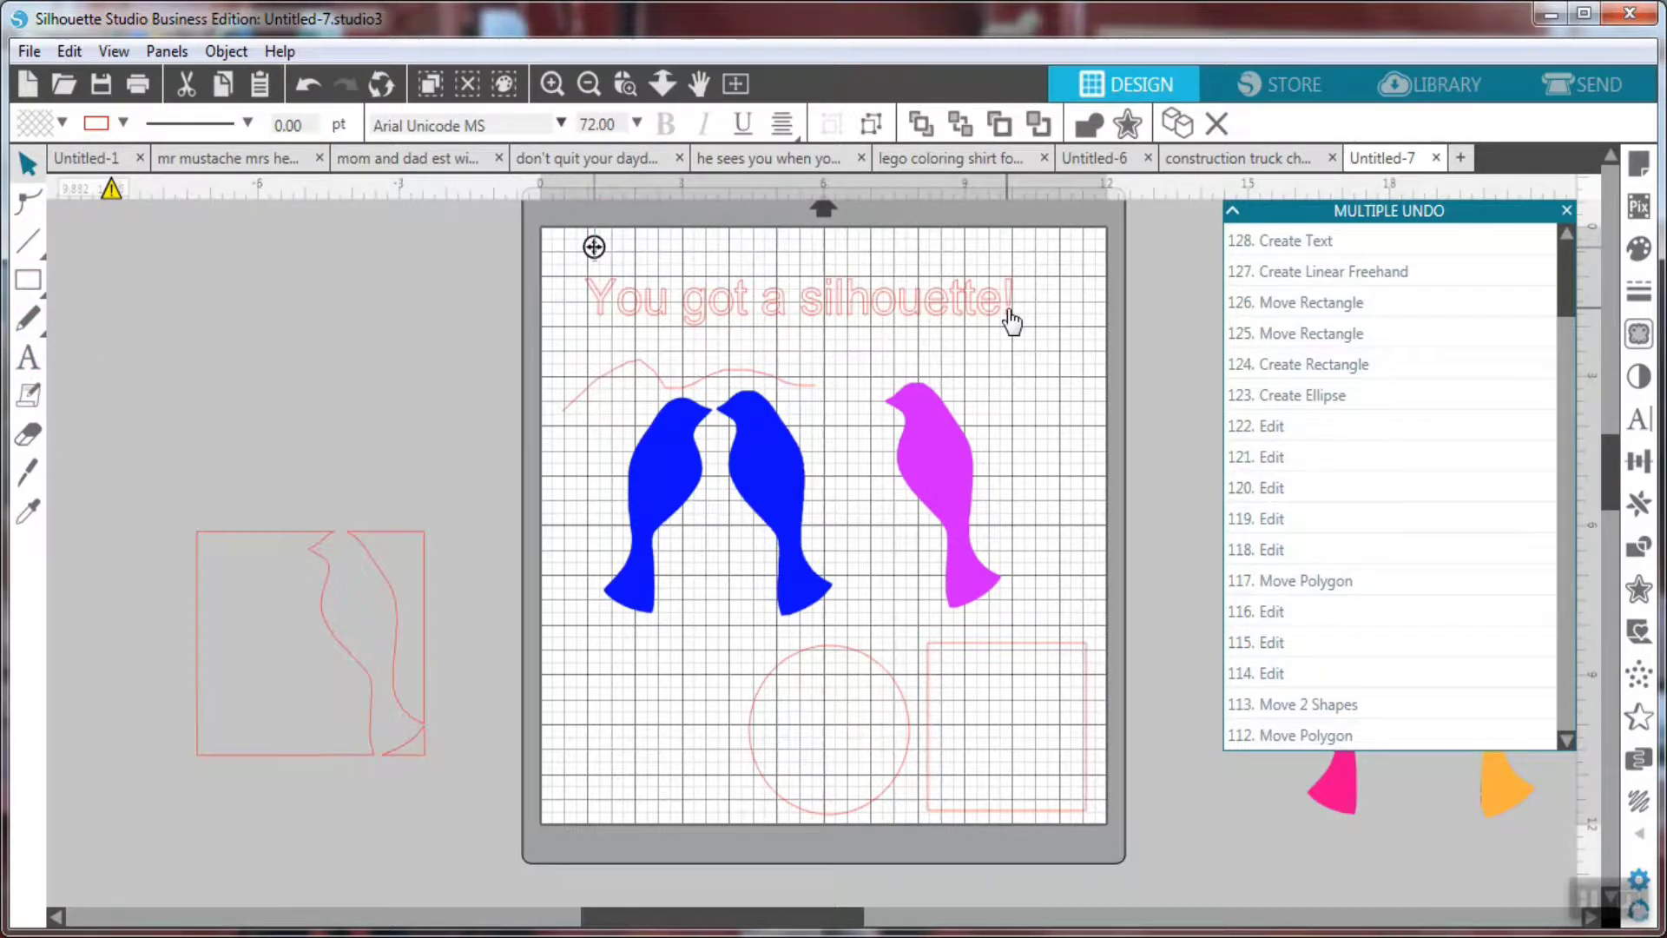
{"action": "type", "text": "You got a silhouette!"}
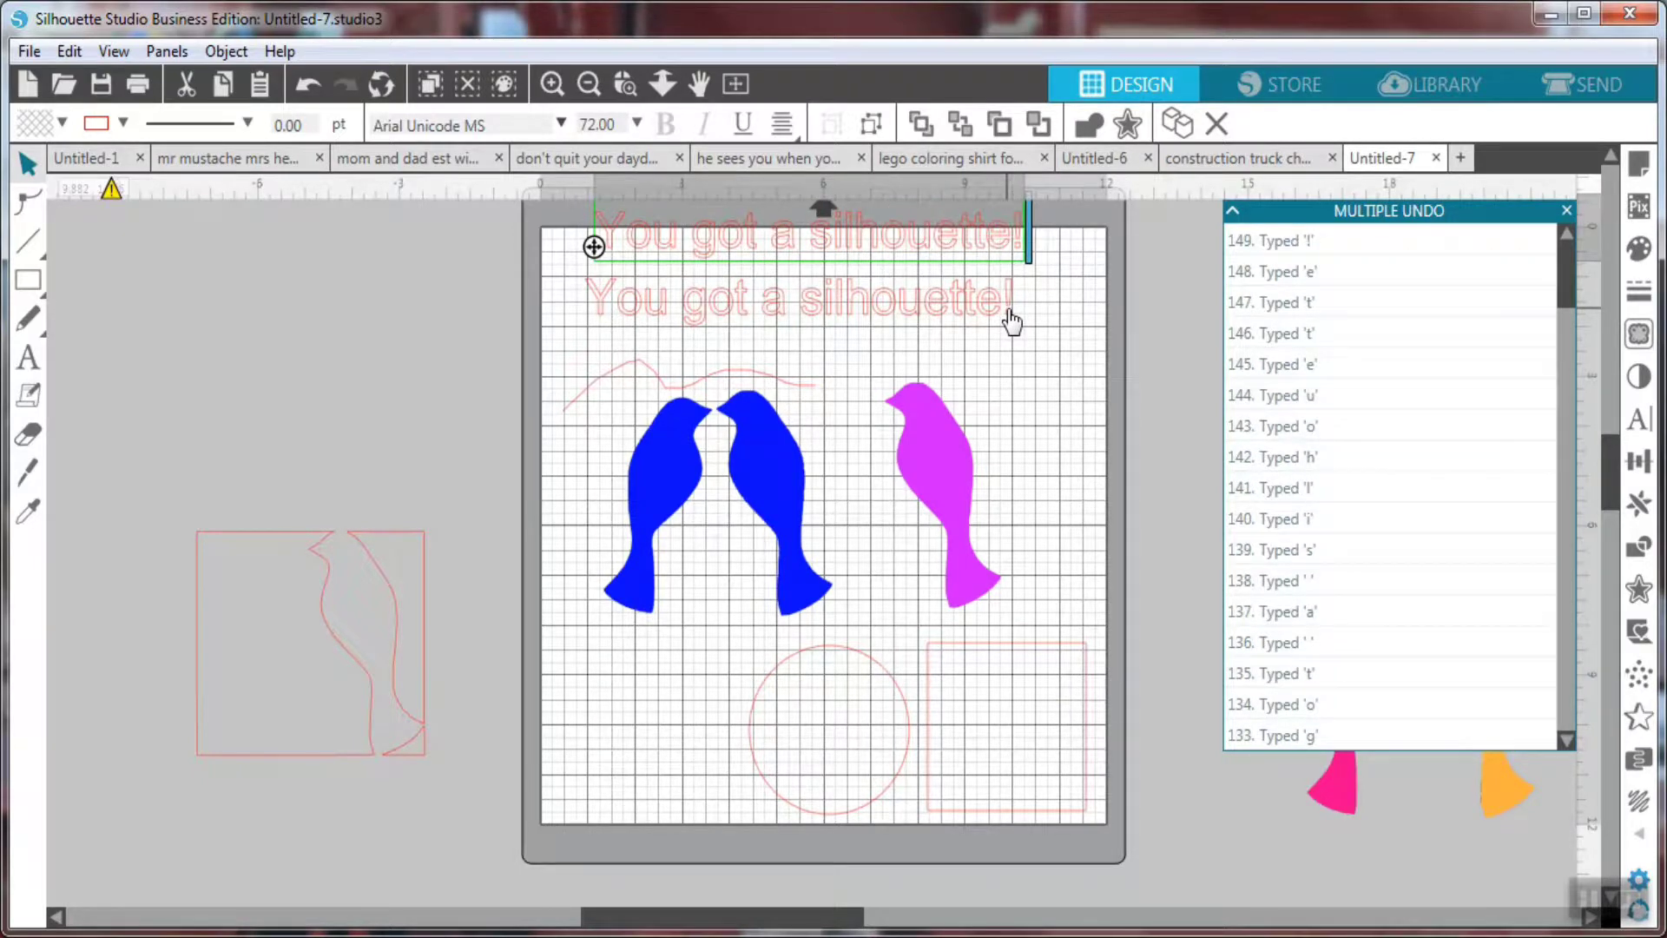
Move the old text off the left side of the page and bring the new text down fully onto the page.
{"action": "left_click_drag", "start_coordinate": [986, 326], "coordinate": [480, 343]}
{"action": "left_click", "coordinate": [651, 287]}
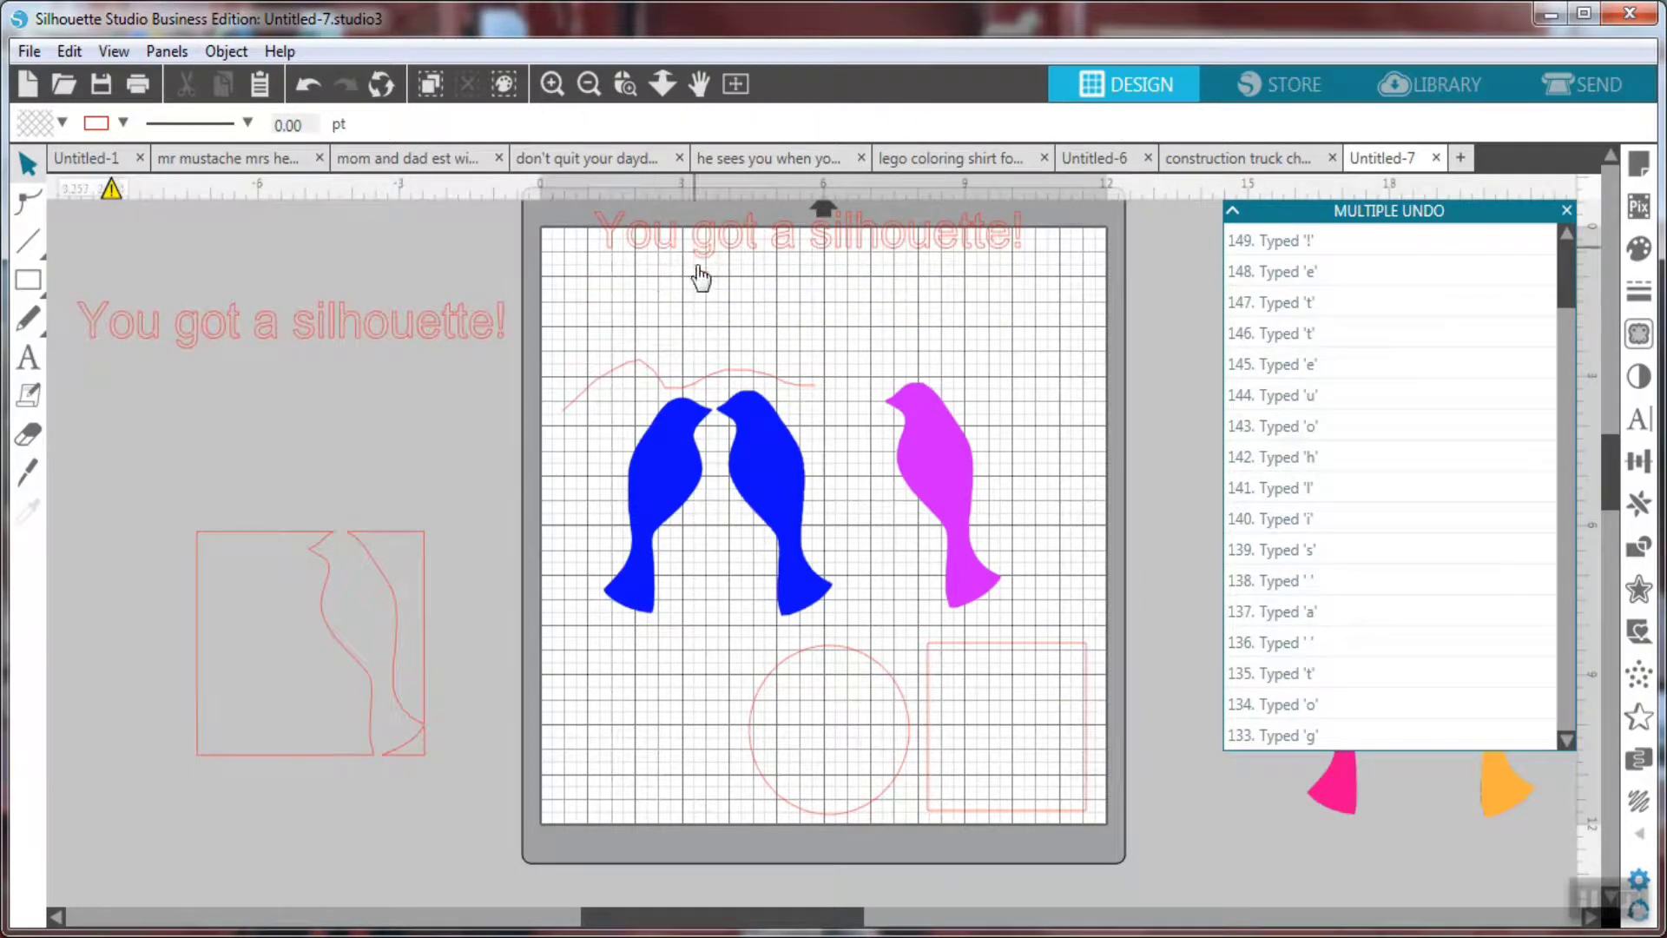
{"action": "left_click_drag", "start_coordinate": [700, 276], "coordinate": [701, 321]}
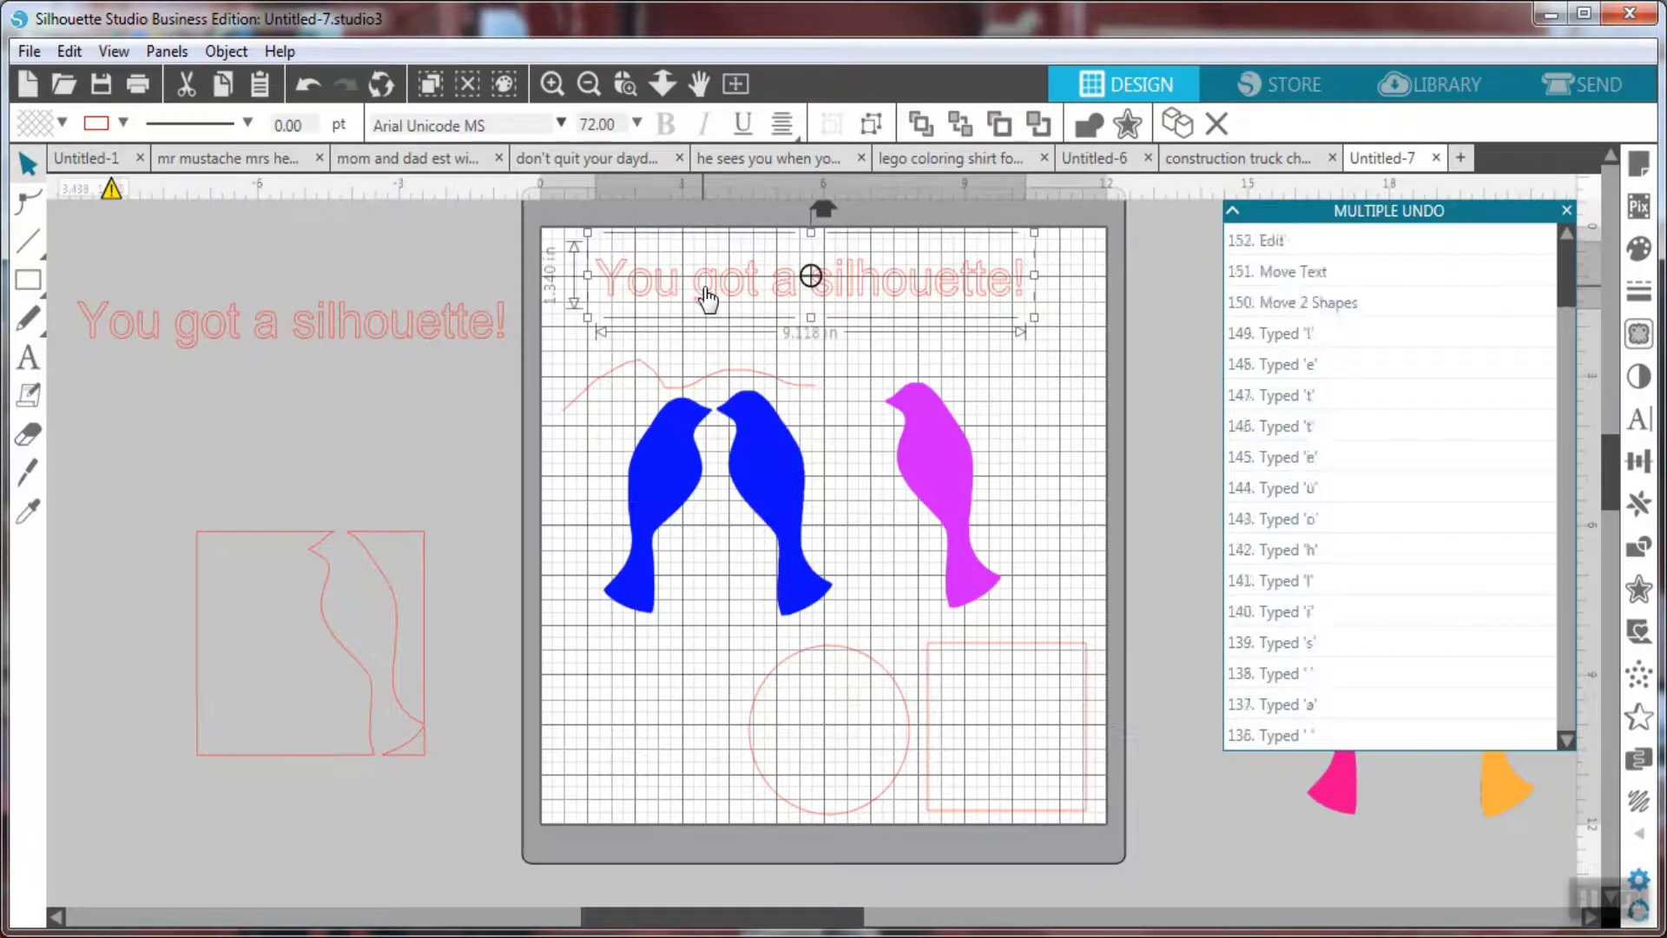
Change the font of the new "You got a silhouette!" text to moondust.
{"action": "left_click", "coordinate": [1640, 427]}
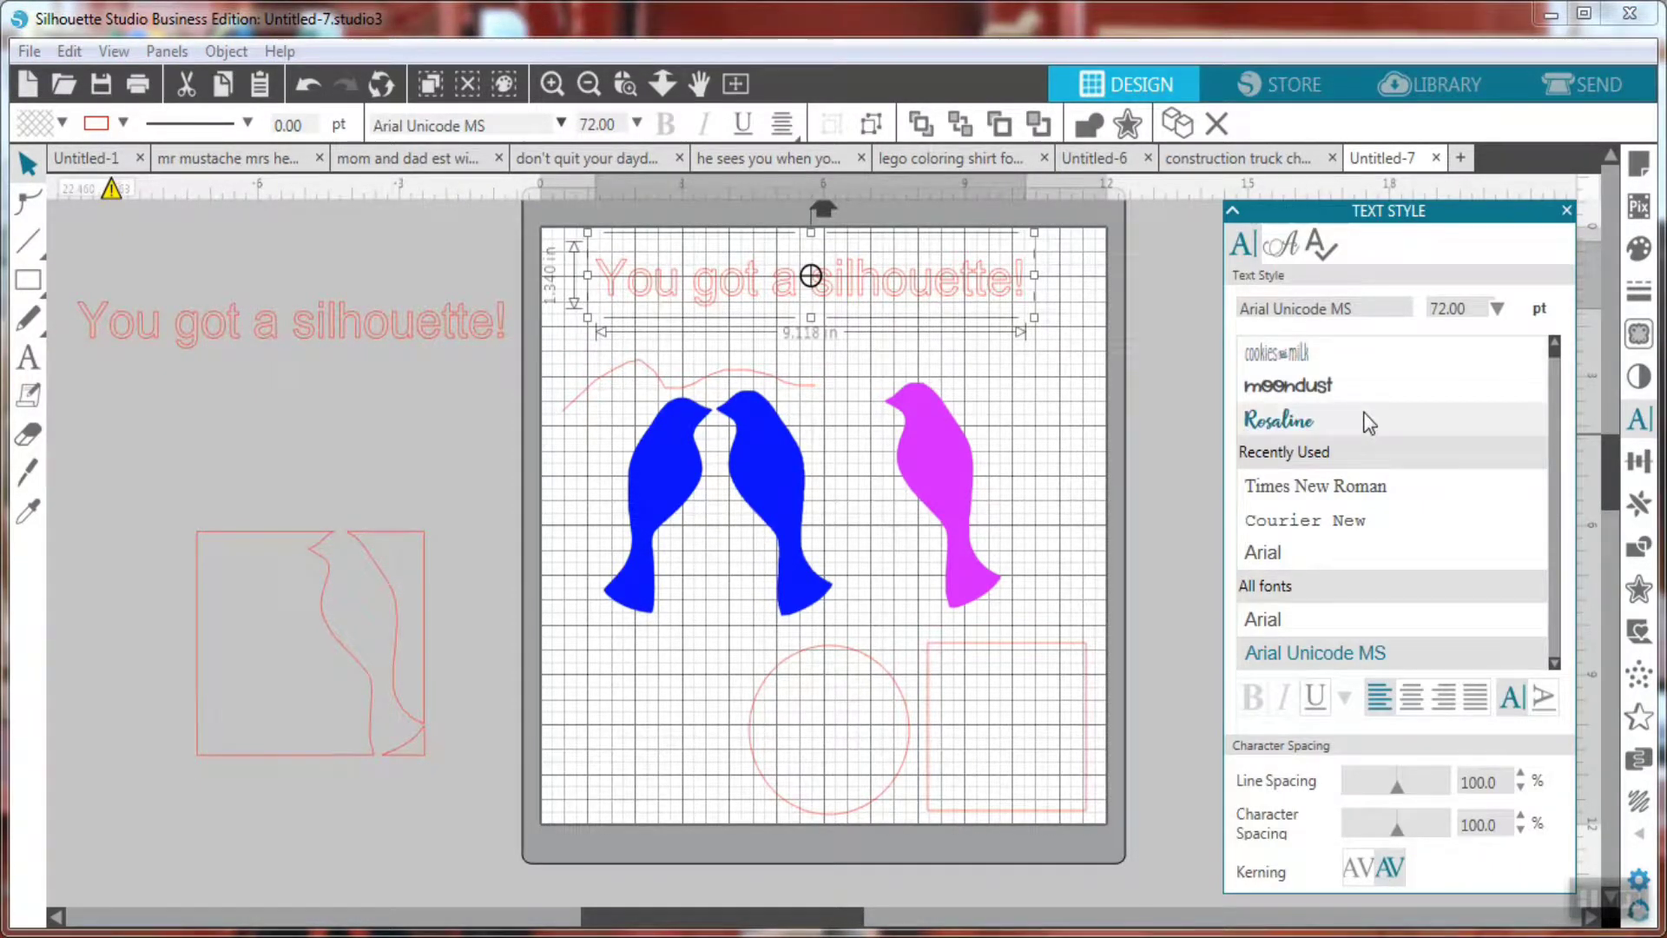
{"action": "left_click", "coordinate": [1367, 383]}
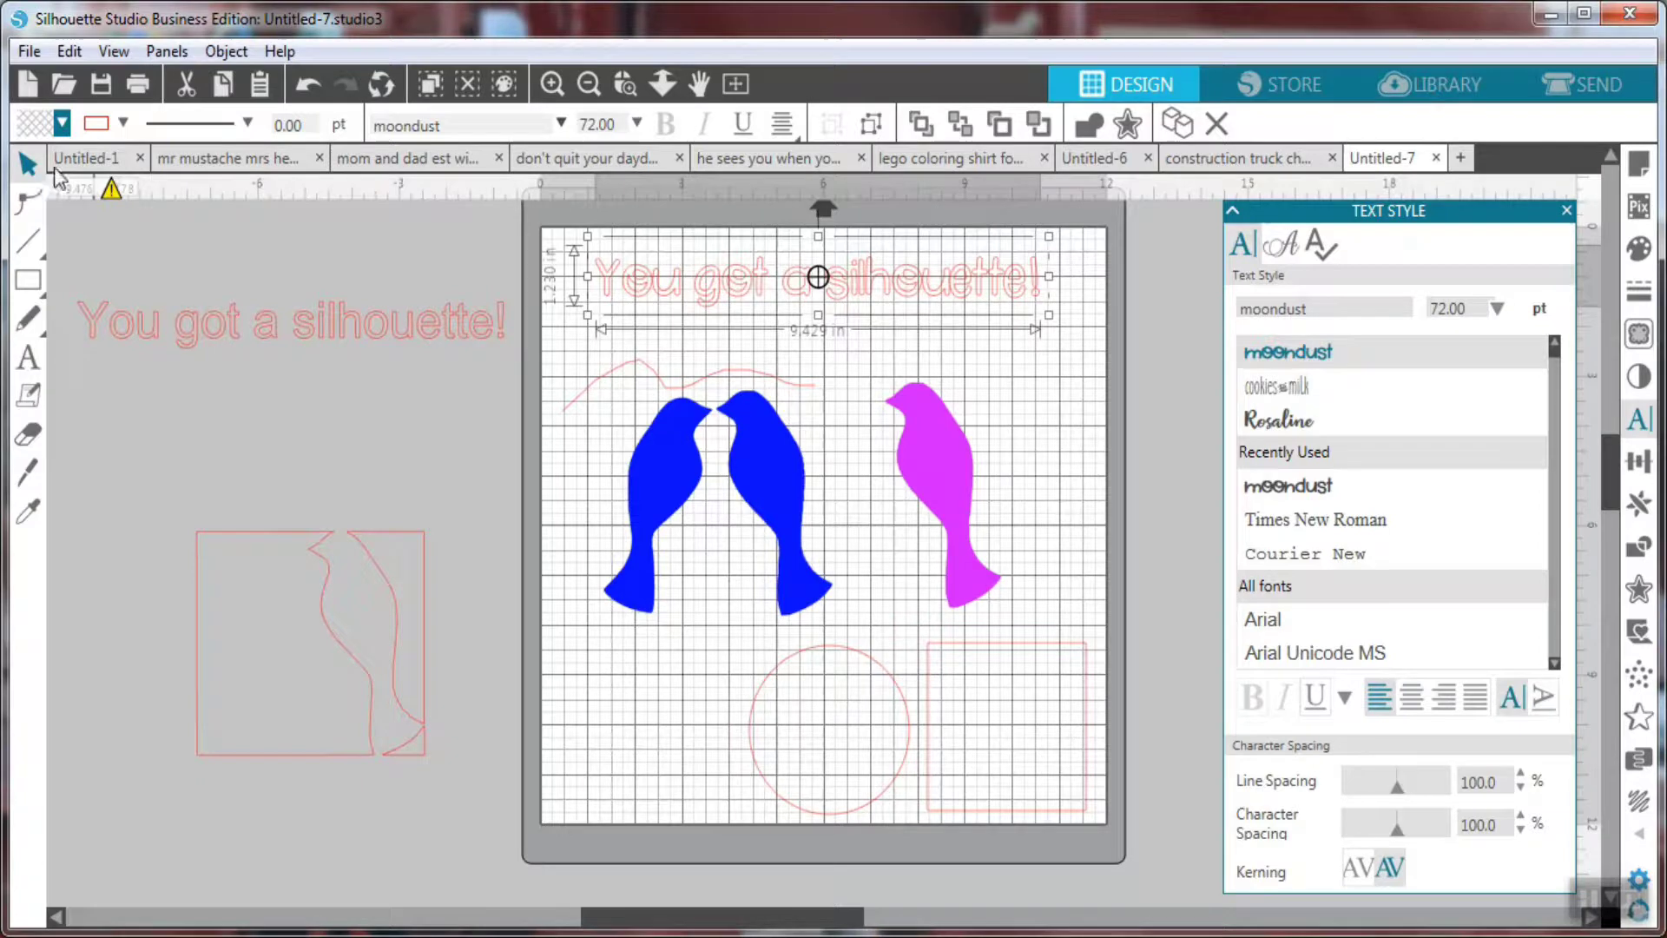
Fill the moondust "You got a silhouette!" text with light blue.
{"action": "left_click", "coordinate": [62, 125]}
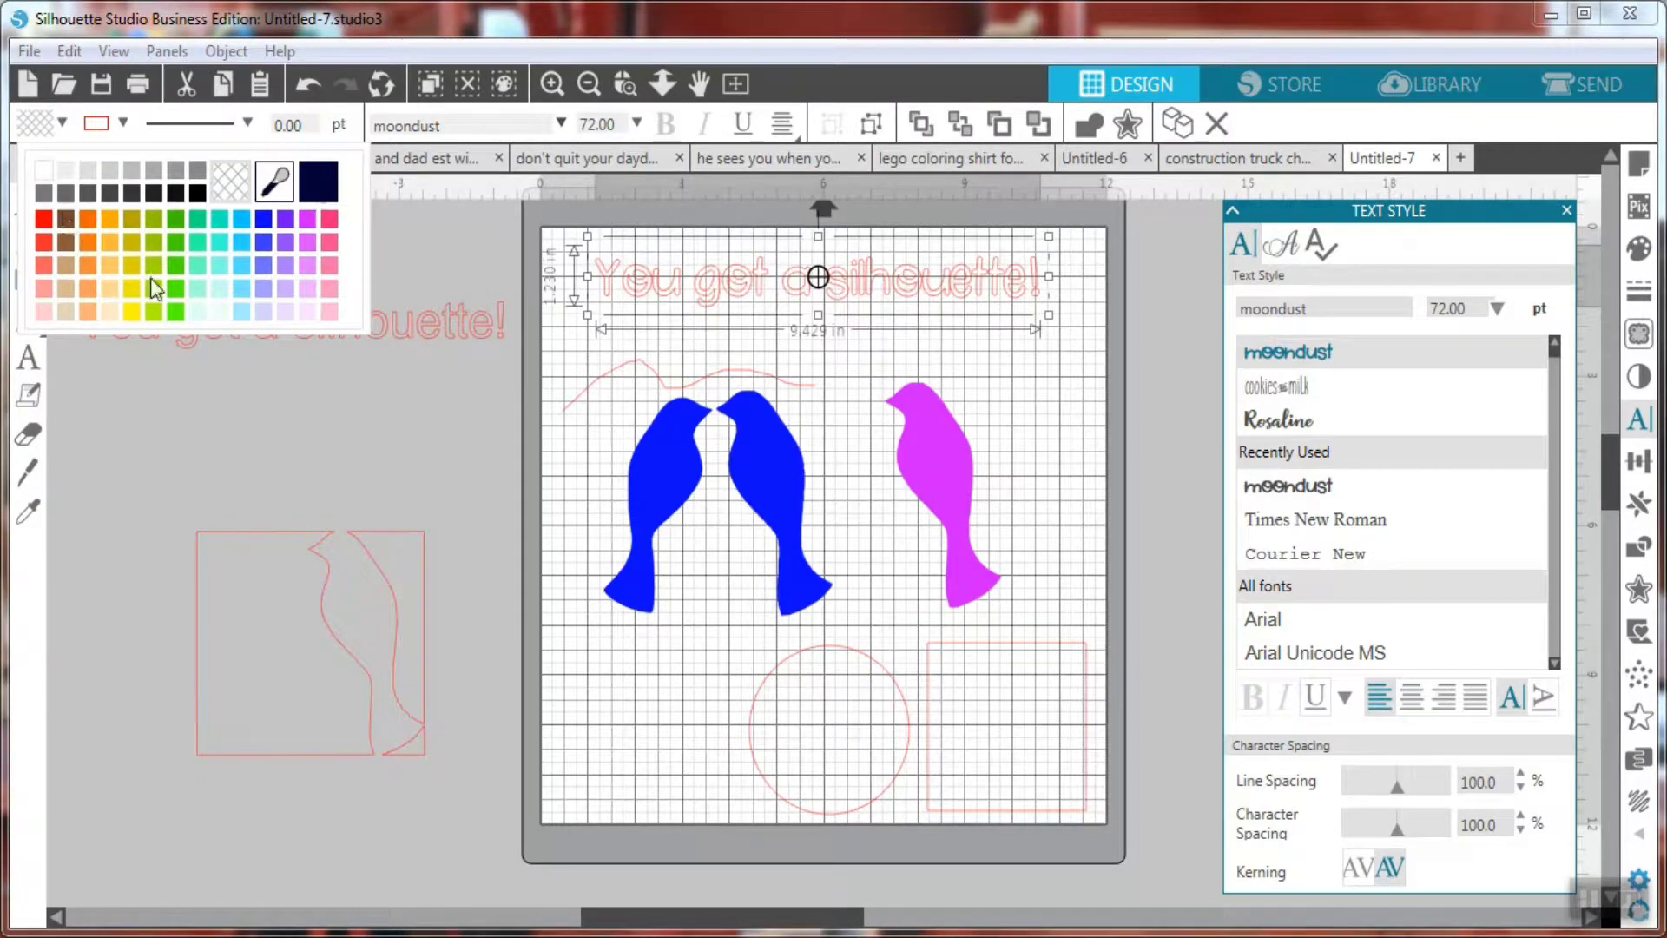
{"action": "left_click", "coordinate": [244, 220]}
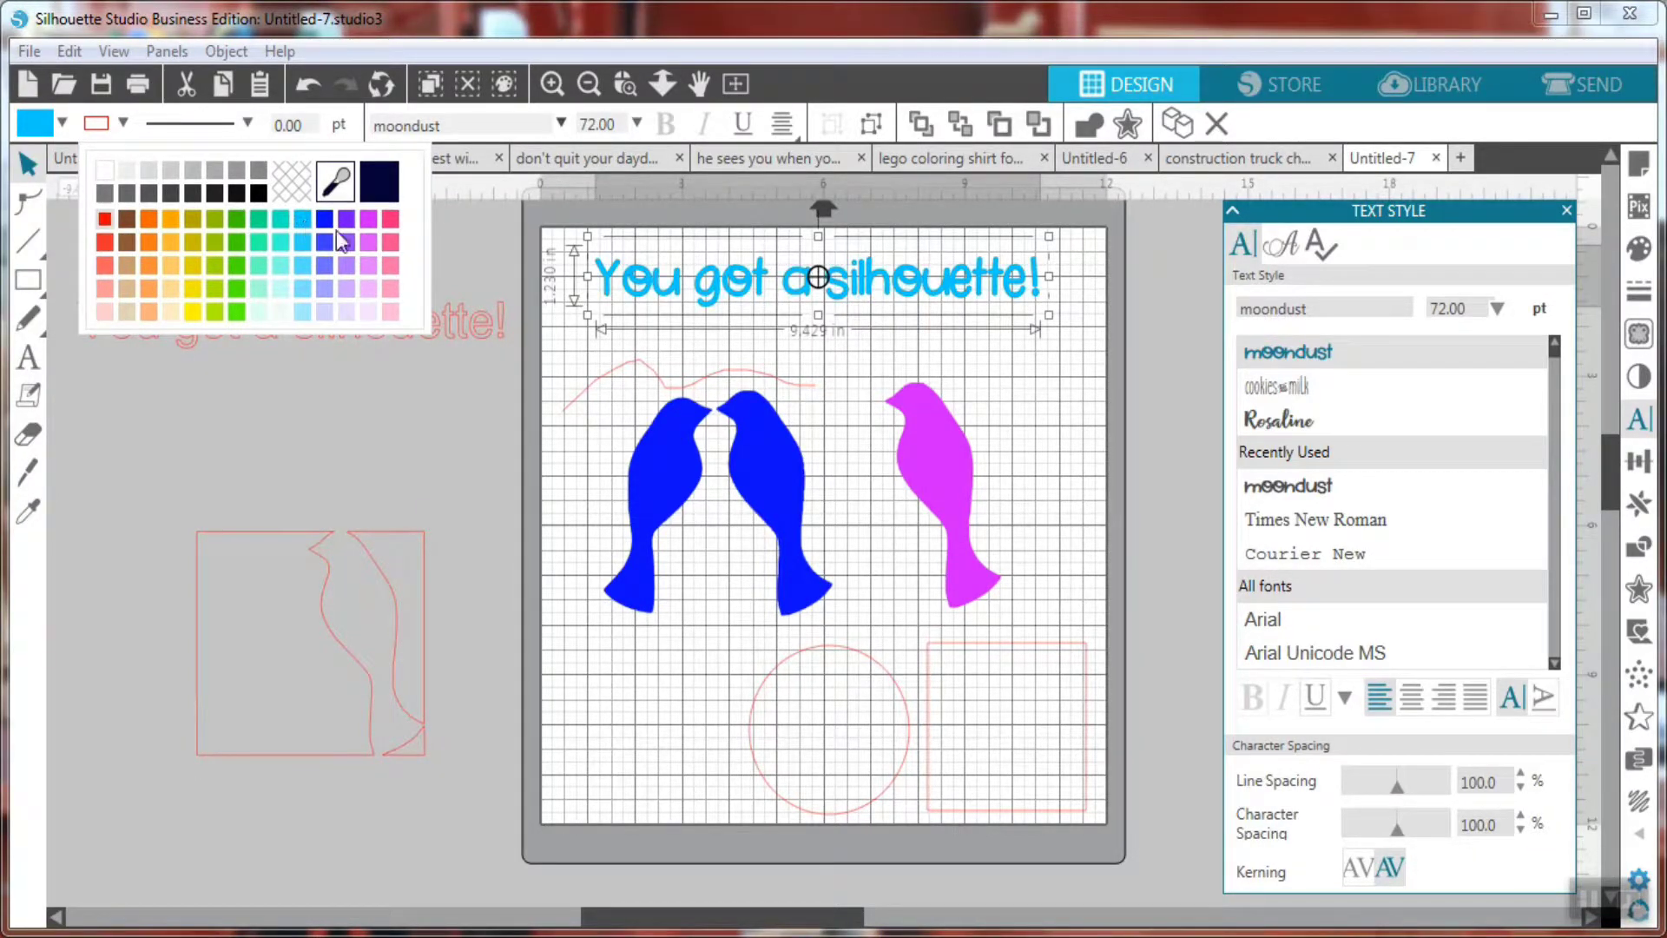
{"action": "left_click", "coordinate": [1116, 353]}
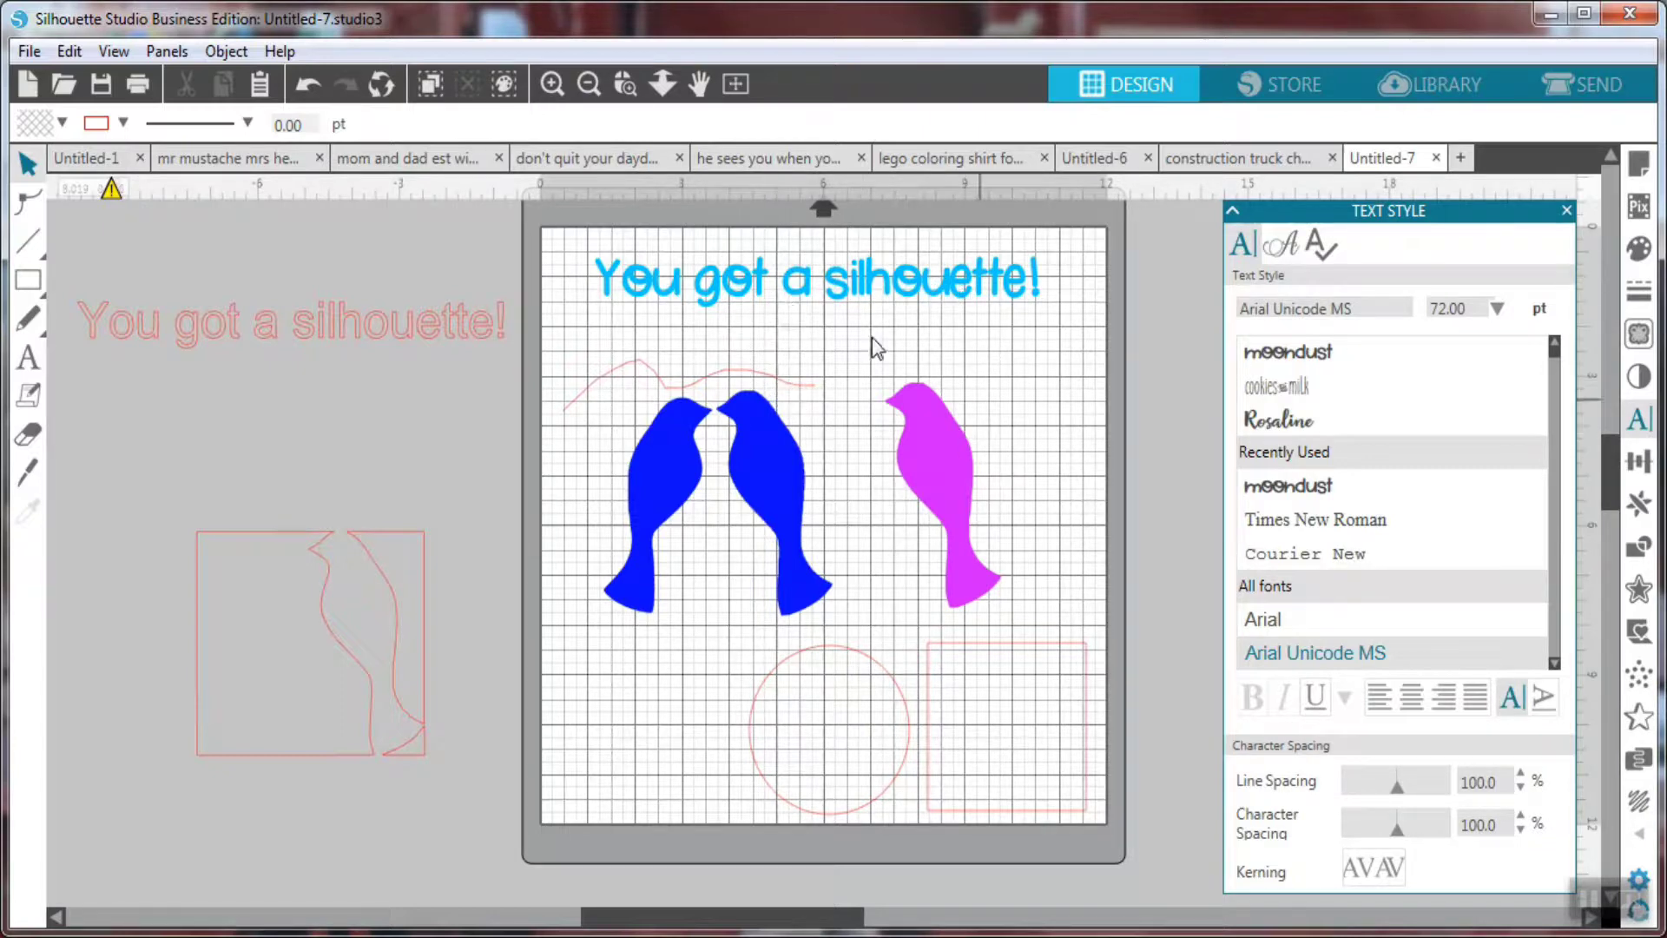
Nudge the light blue text slightly down and move the wavy freehand line off the page, below the old text.
{"action": "mouse_move", "coordinate": [791, 285]}
{"action": "left_mouse_down"}
{"action": "mouse_move", "coordinate": [794, 311]}
{"action": "mouse_move", "coordinate": [792, 292]}
{"action": "left_mouse_up"}
{"action": "left_click_drag", "start_coordinate": [740, 373], "coordinate": [300, 408]}
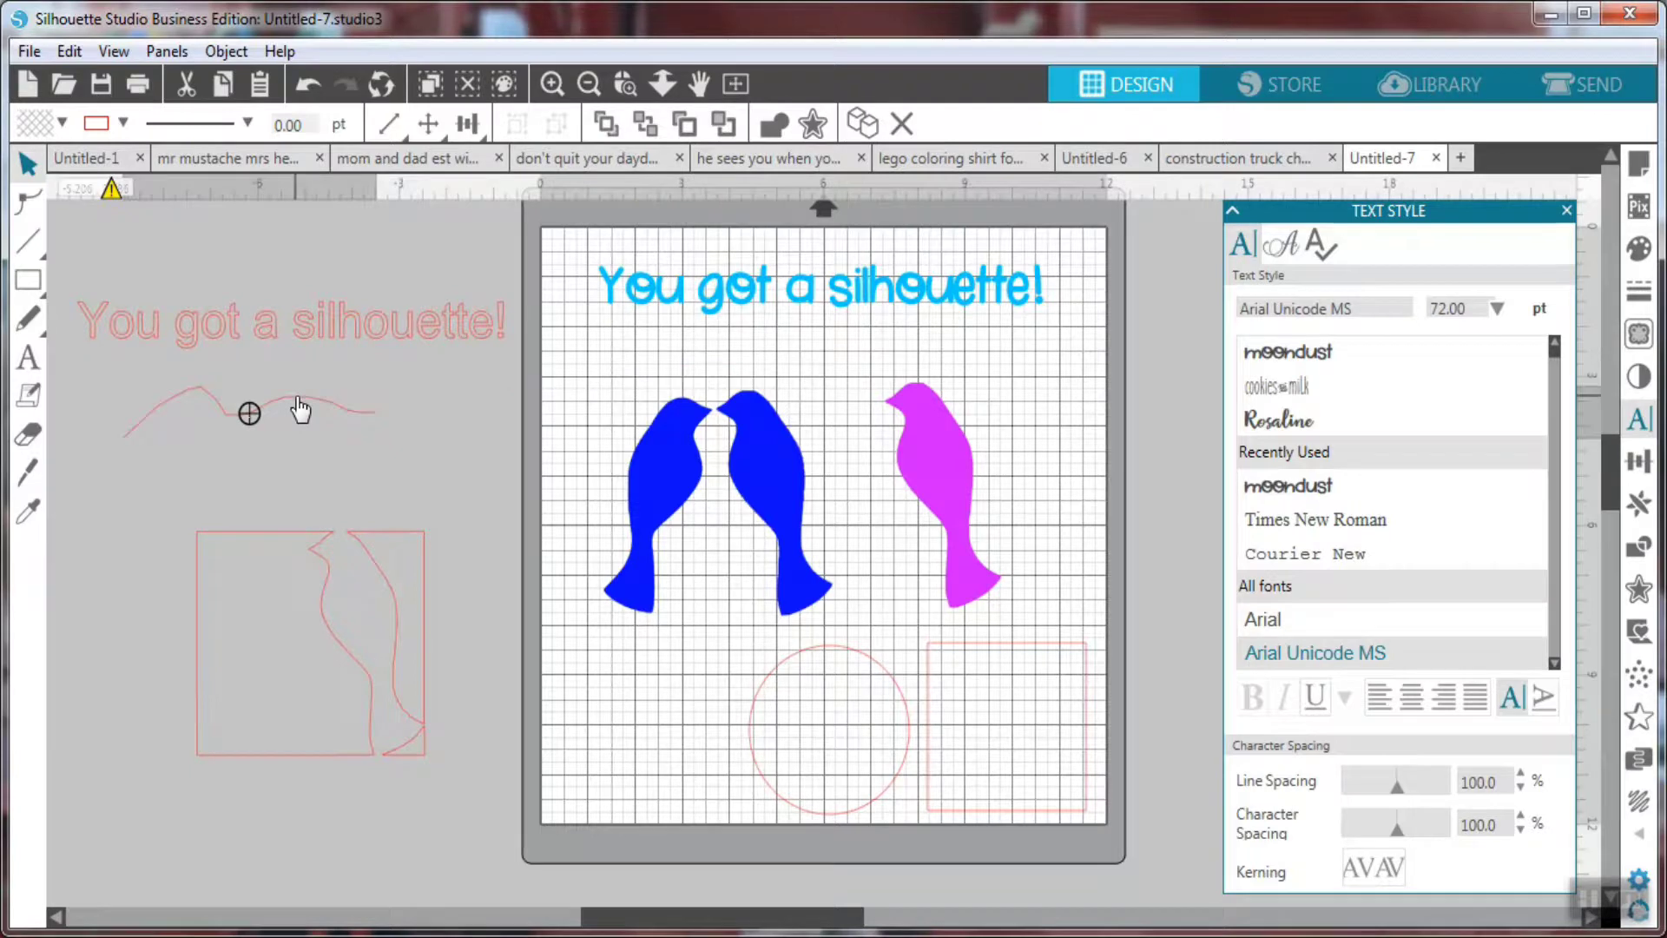
{"action": "left_click", "coordinate": [536, 332]}
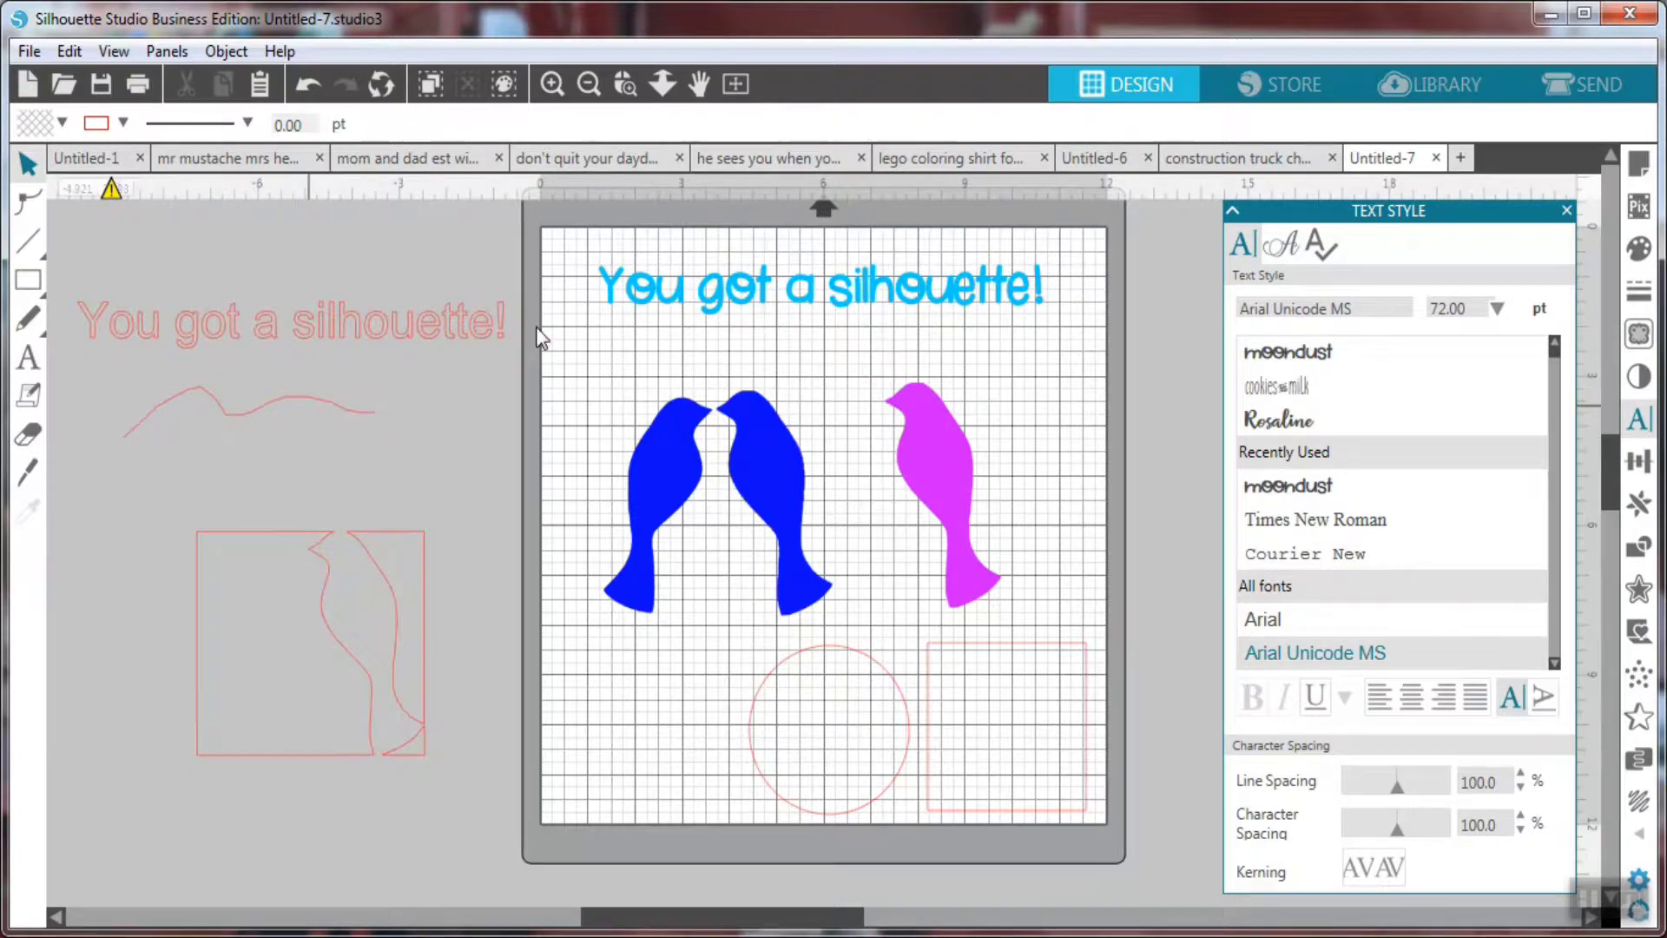
Add a sticky note beside the page reading "I used this design on a cup.".
{"action": "left_click", "coordinate": [28, 399]}
{"action": "left_click", "coordinate": [62, 509]}
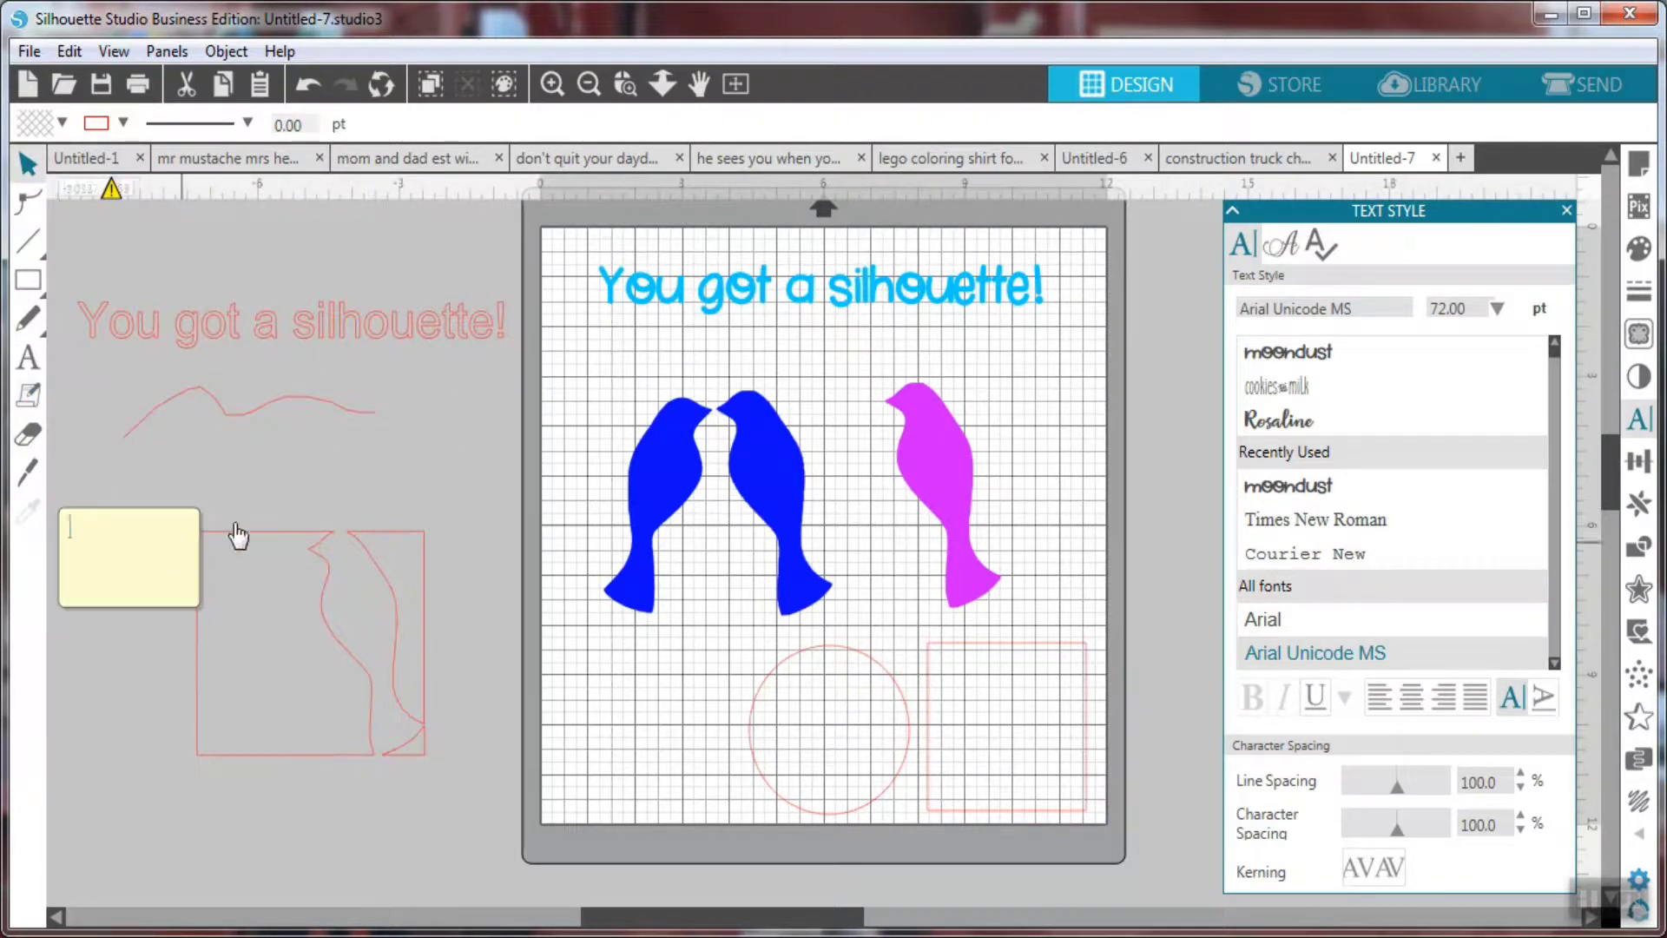
{"action": "type", "text": "I"}
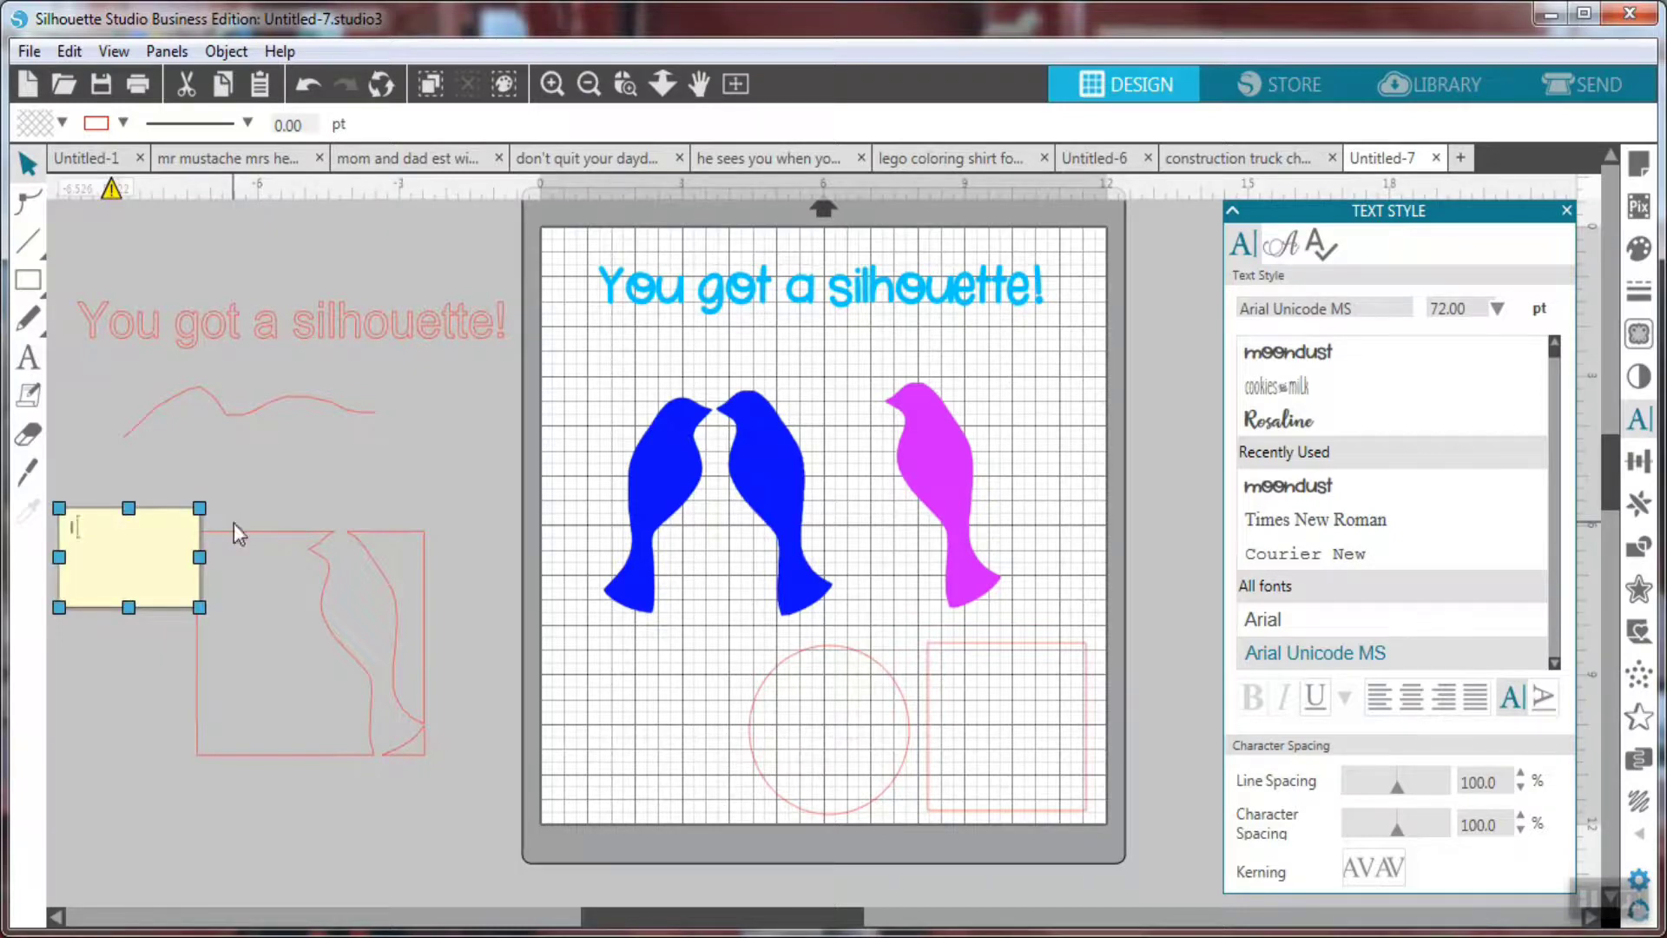
{"action": "type", "text": " used this design on a cup."}
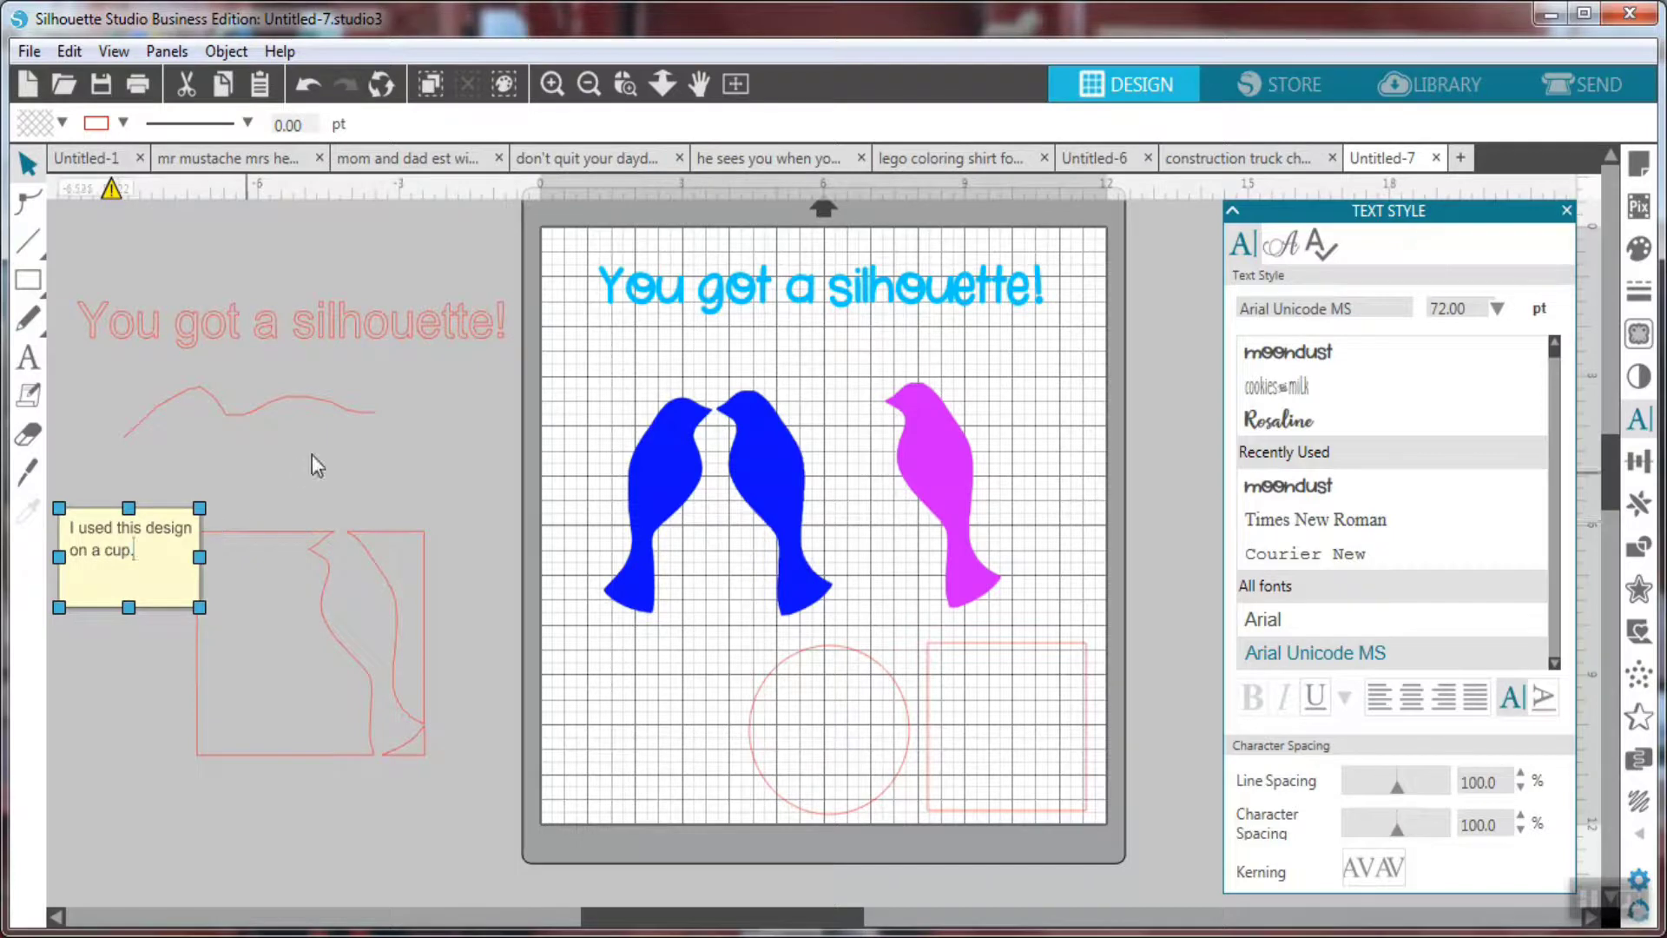
Move the sticky note to the empty area right of the page, level with the light blue text.
{"action": "left_click", "coordinate": [226, 512]}
{"action": "left_click", "coordinate": [202, 514]}
{"action": "left_click_drag", "start_coordinate": [144, 527], "coordinate": [164, 528]}
{"action": "left_click", "coordinate": [176, 609]}
{"action": "left_click_drag", "start_coordinate": [200, 566], "coordinate": [1297, 346]}
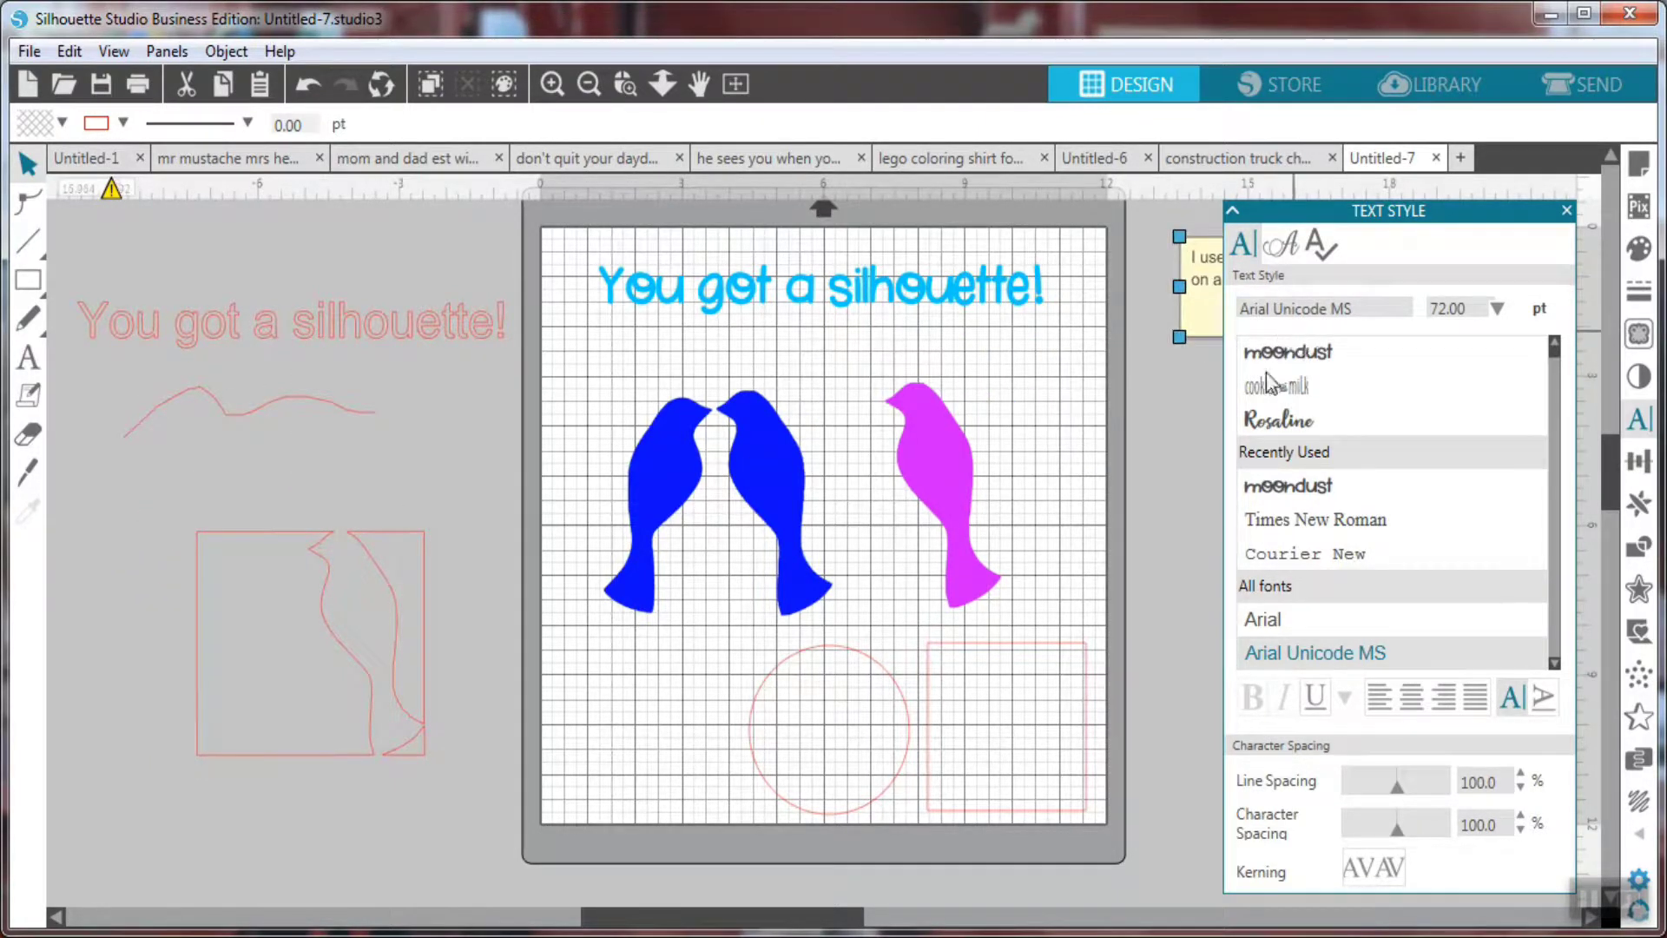
{"action": "left_click_drag", "start_coordinate": [784, 919], "coordinate": [875, 918]}
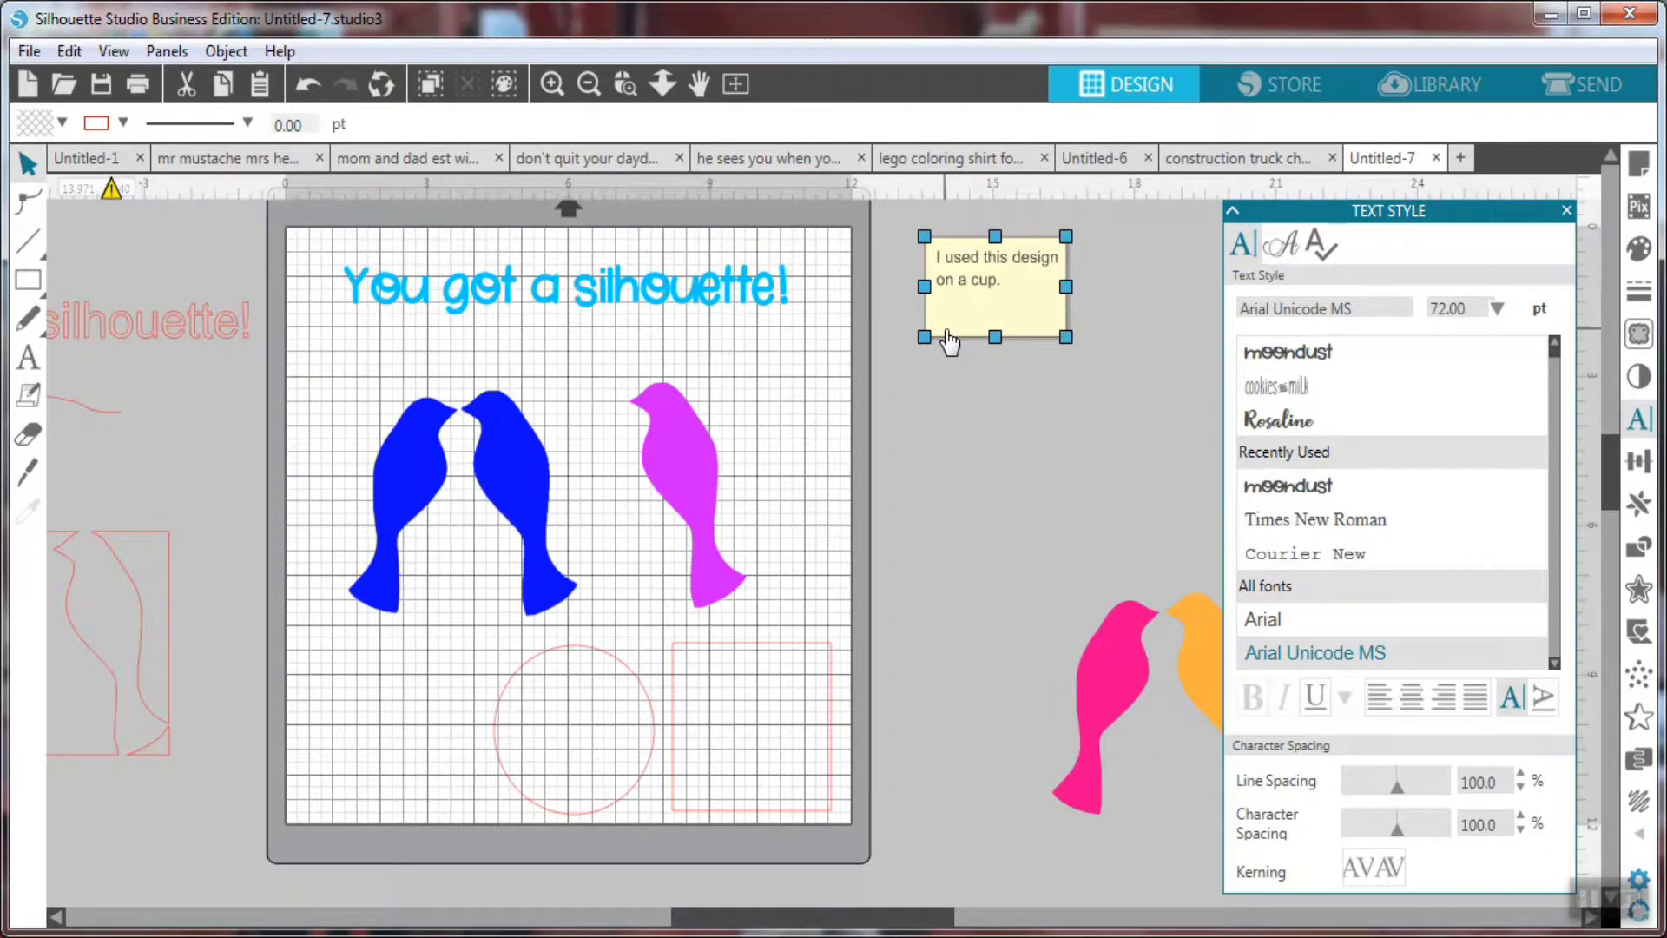
Erase a round hole in the magenta bird's body and erase its tail with the 0.866 in round Eraser in Outline mode.
{"action": "left_click", "coordinate": [27, 444]}
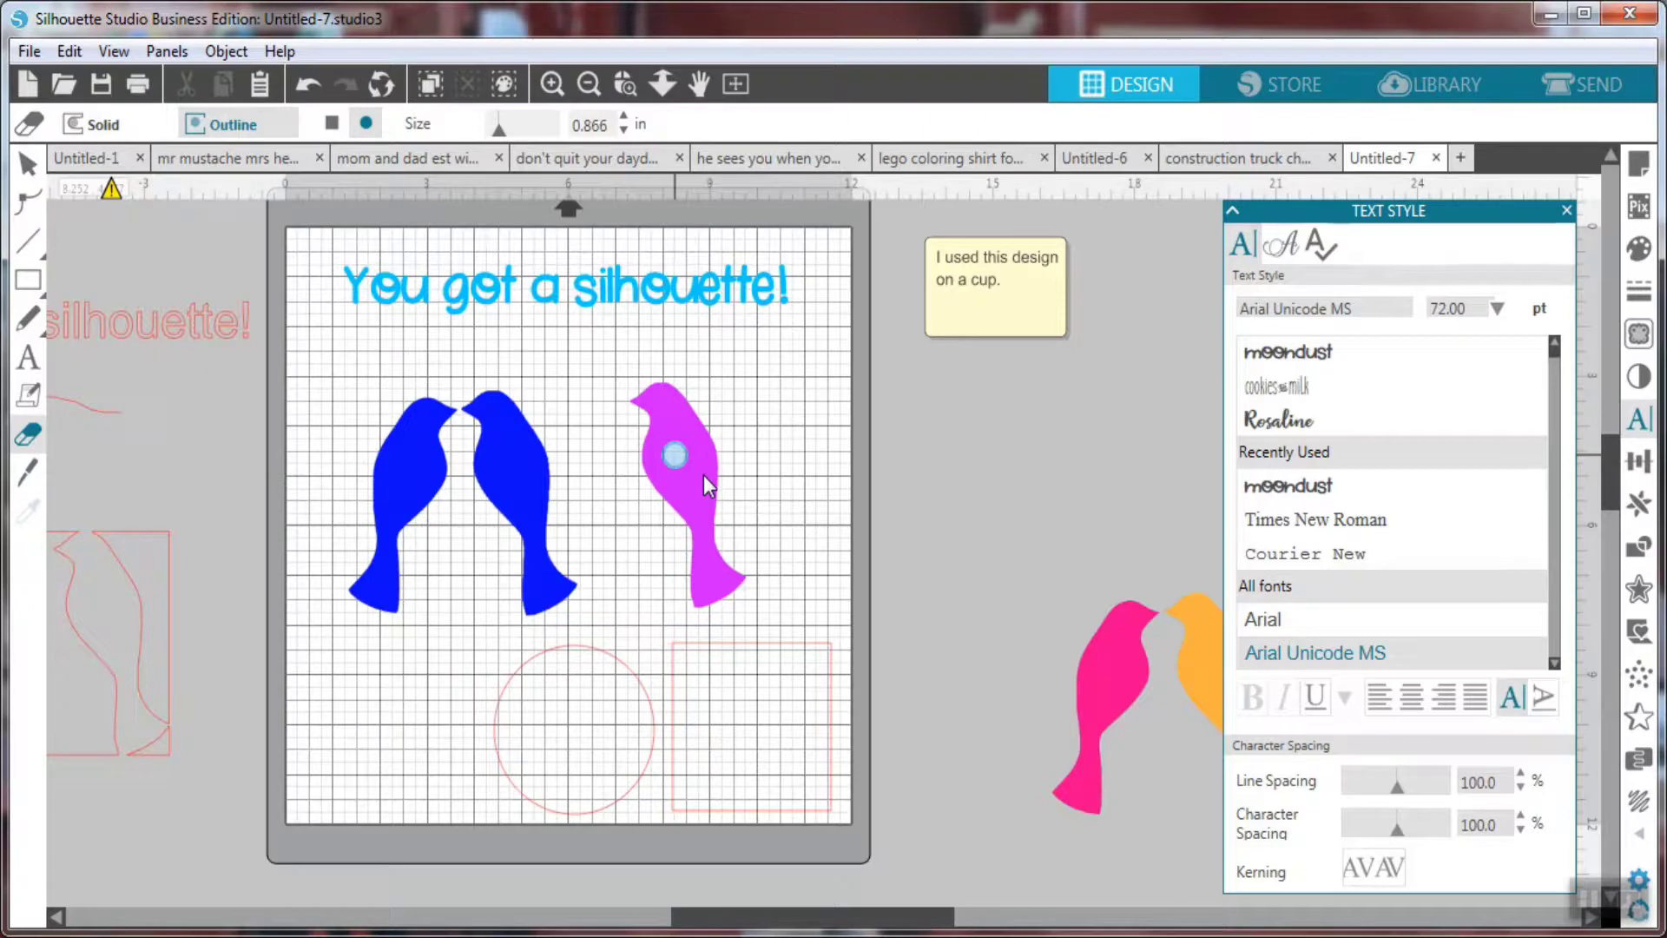
{"action": "left_click", "coordinate": [675, 454]}
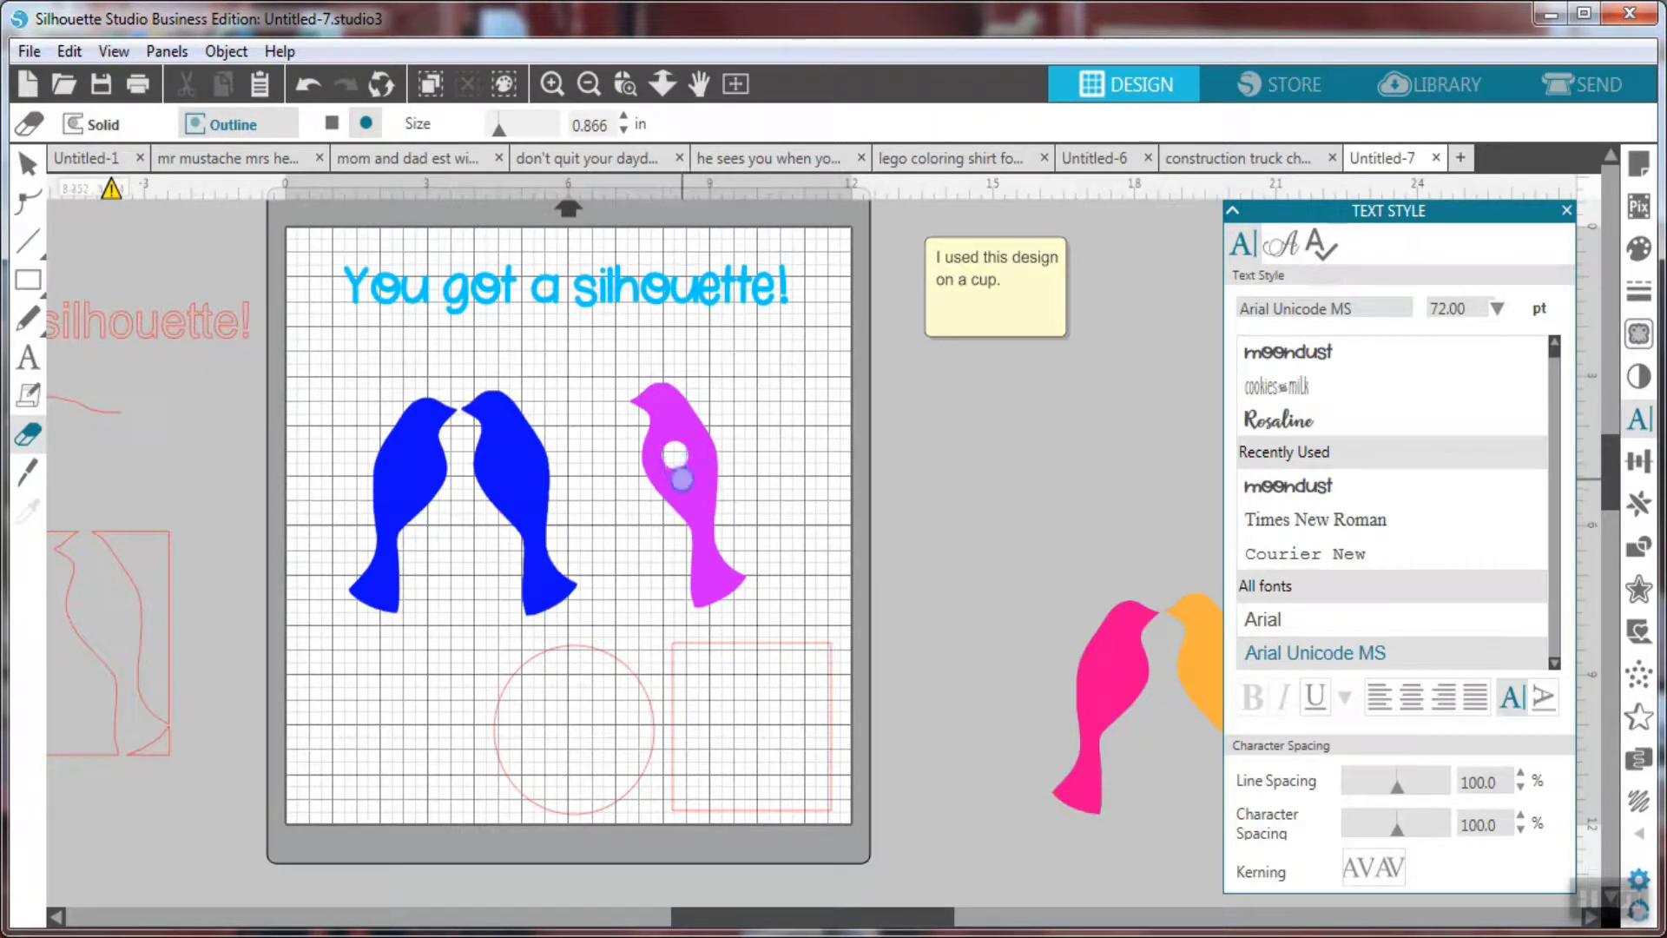
{"action": "mouse_move", "coordinate": [729, 551]}
{"action": "left_mouse_down"}
{"action": "mouse_move", "coordinate": [696, 558]}
{"action": "mouse_move", "coordinate": [699, 574]}
{"action": "mouse_move", "coordinate": [744, 571]}
{"action": "mouse_move", "coordinate": [699, 597]}
{"action": "mouse_move", "coordinate": [732, 584]}
{"action": "left_mouse_up"}
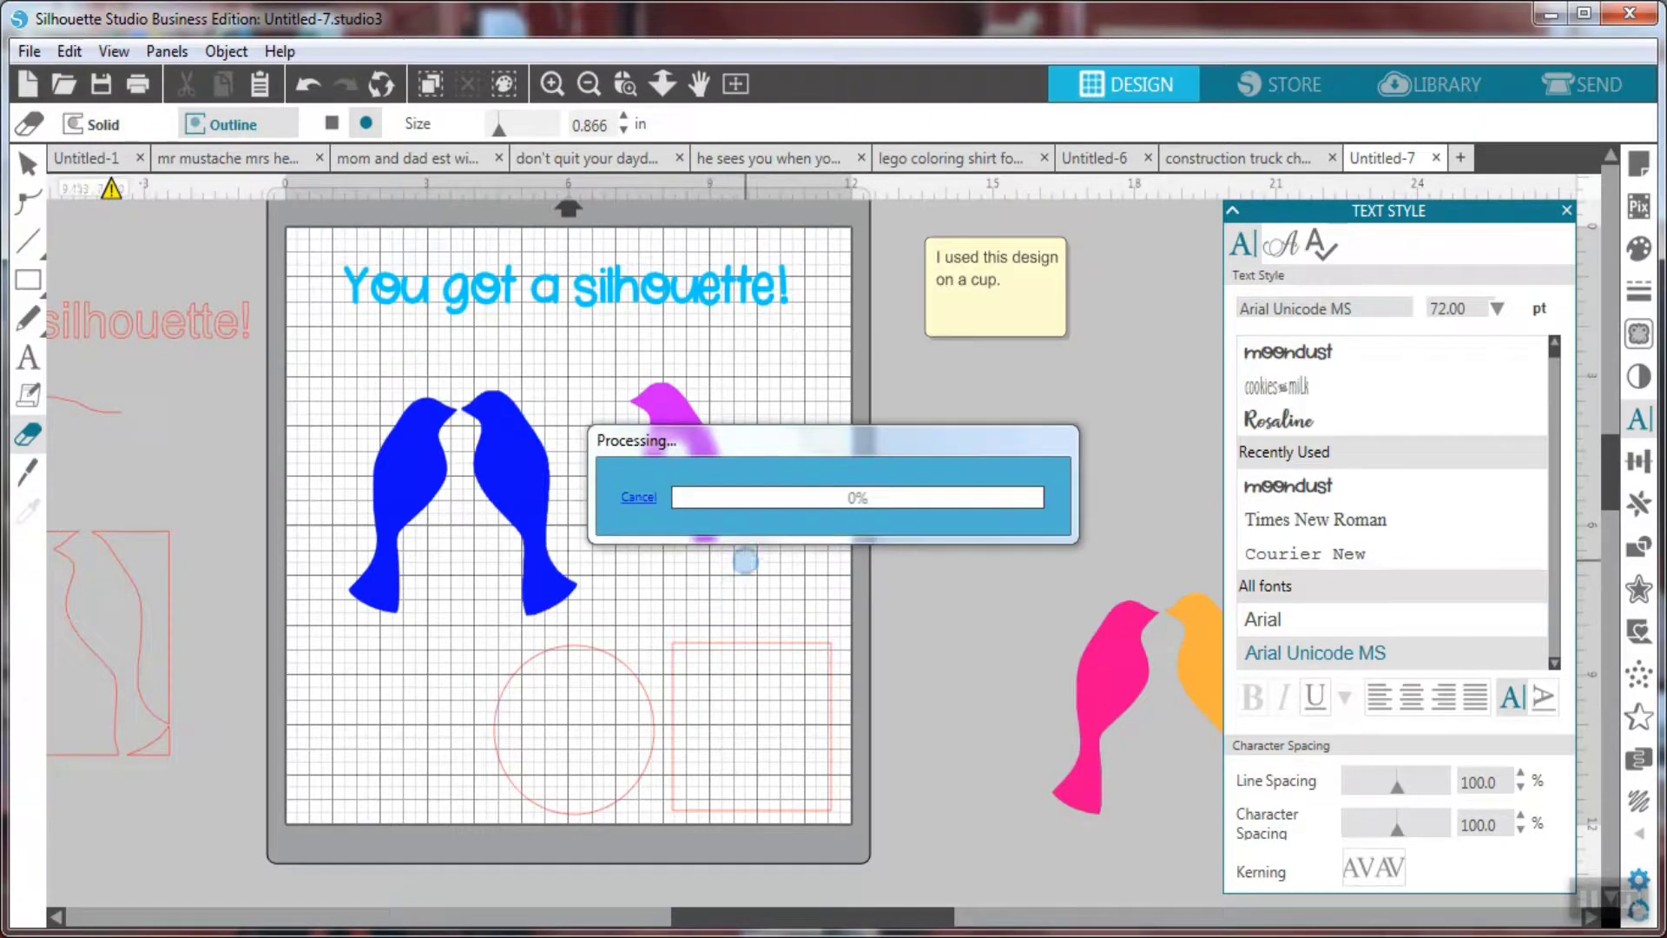
Cut straight across the magenta bird below its hole with the Knife tool in Outline mode.
{"action": "left_click", "coordinate": [26, 475]}
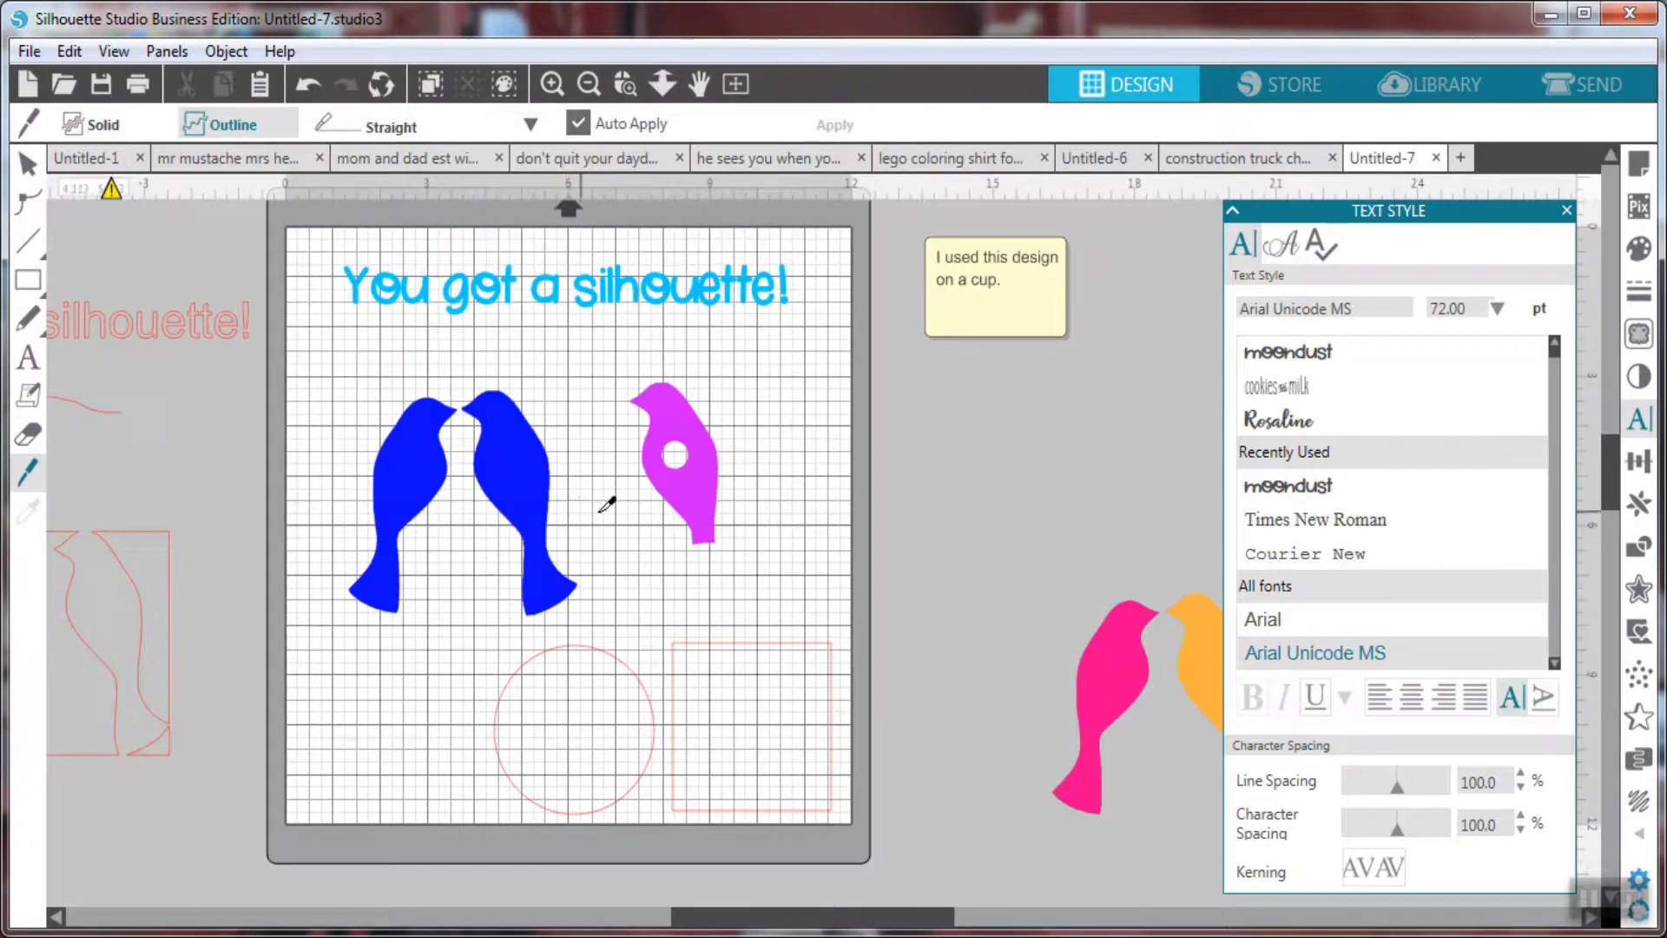
{"action": "left_click_drag", "start_coordinate": [644, 495], "coordinate": [767, 484]}
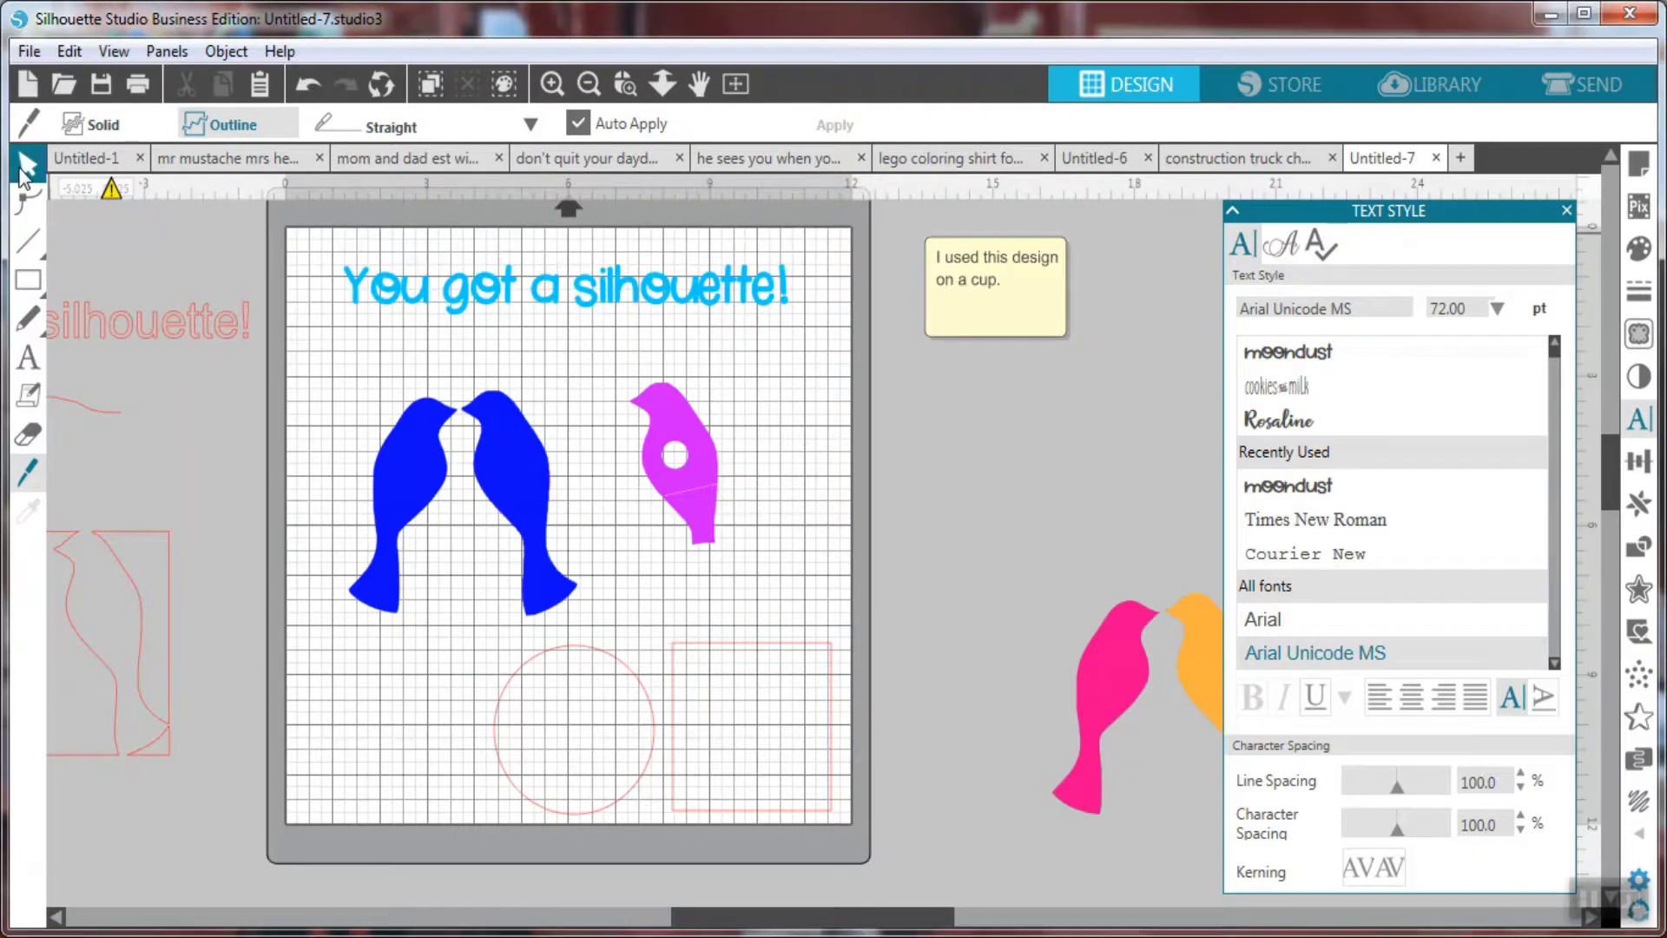
{"action": "left_click", "coordinate": [28, 241]}
Examine the Knife tool's Solid and Outline modes and its available cut styles, keeping Outline and Straight.
{"action": "left_click", "coordinate": [28, 473]}
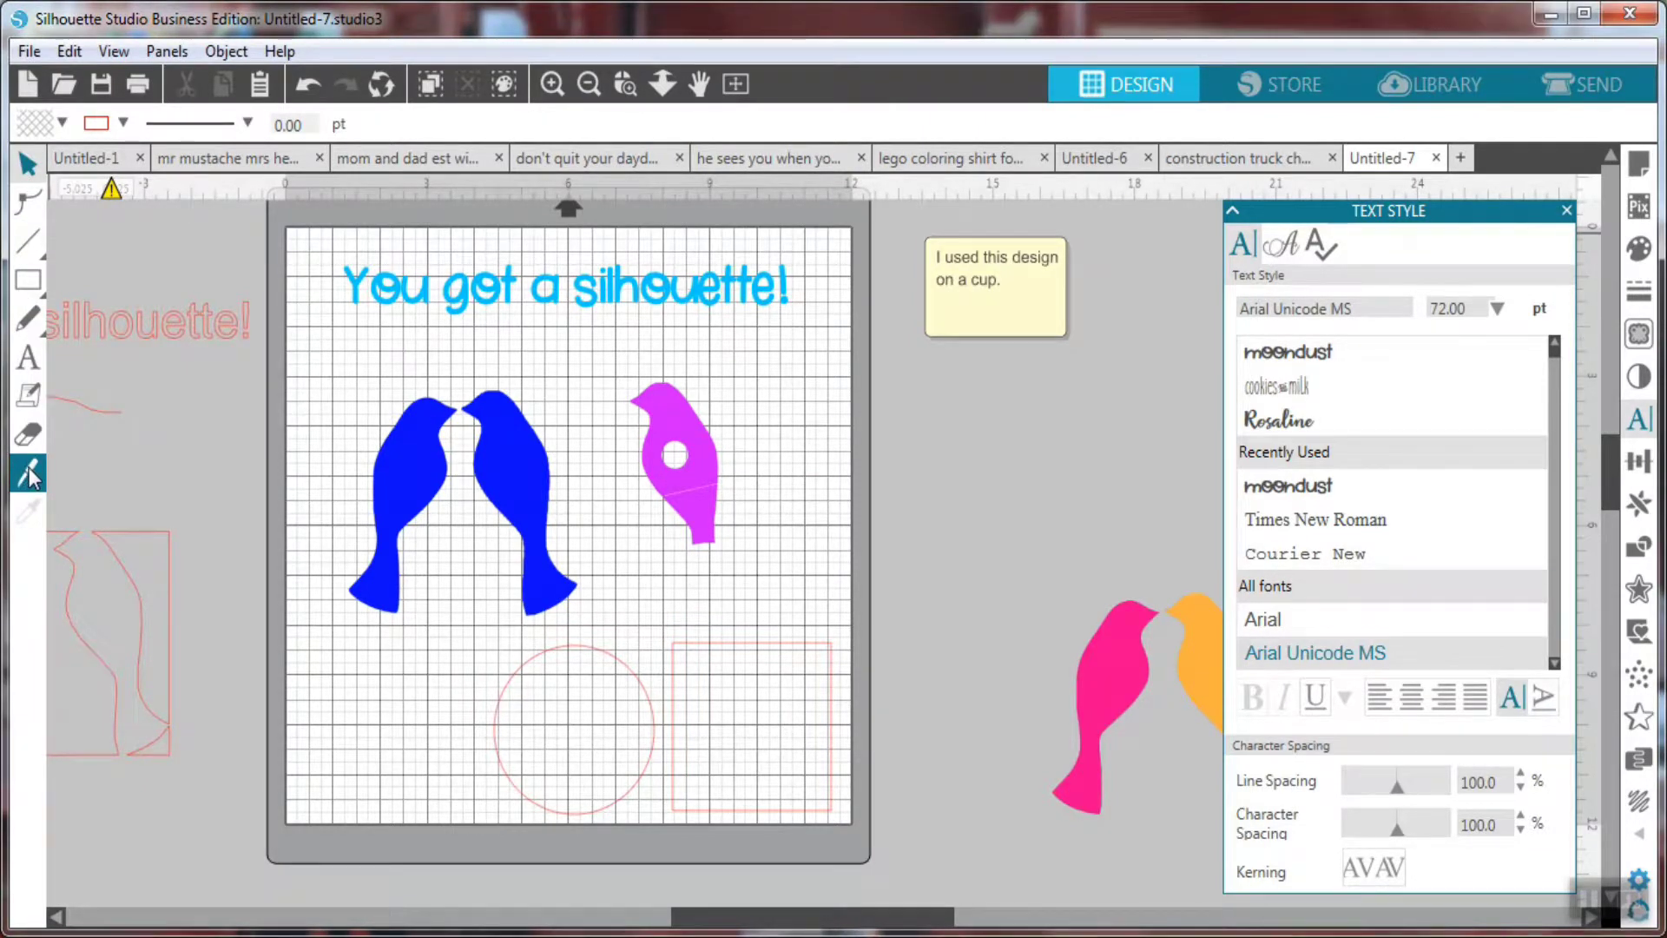
{"action": "left_click", "coordinate": [74, 130]}
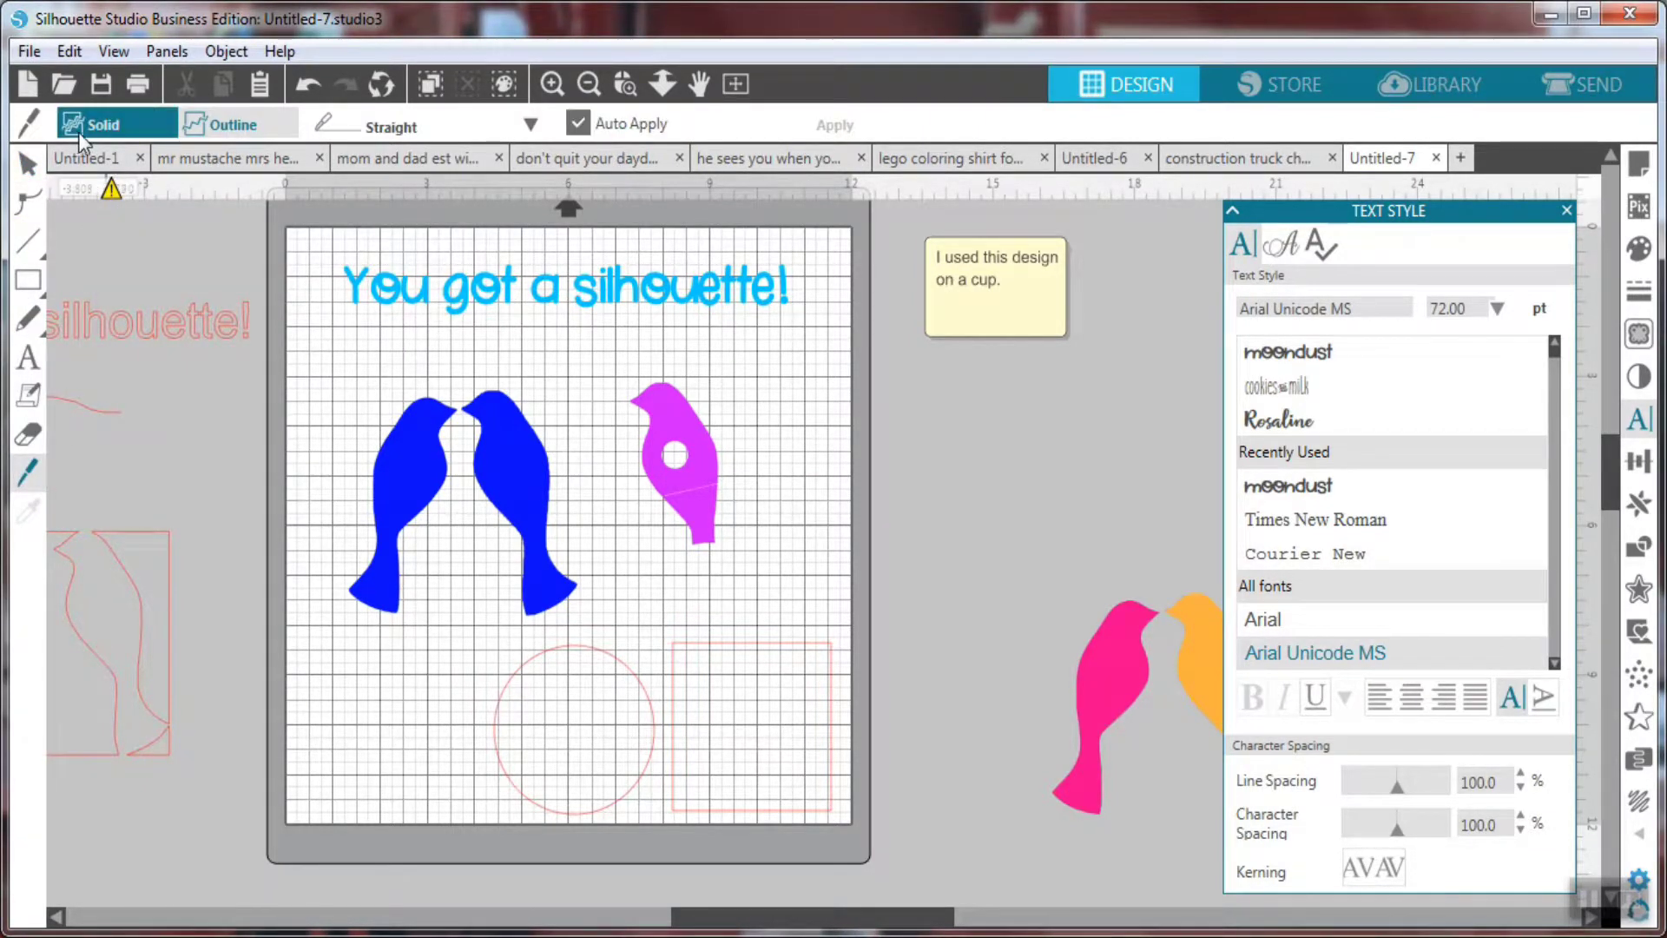
{"action": "left_click", "coordinate": [227, 129]}
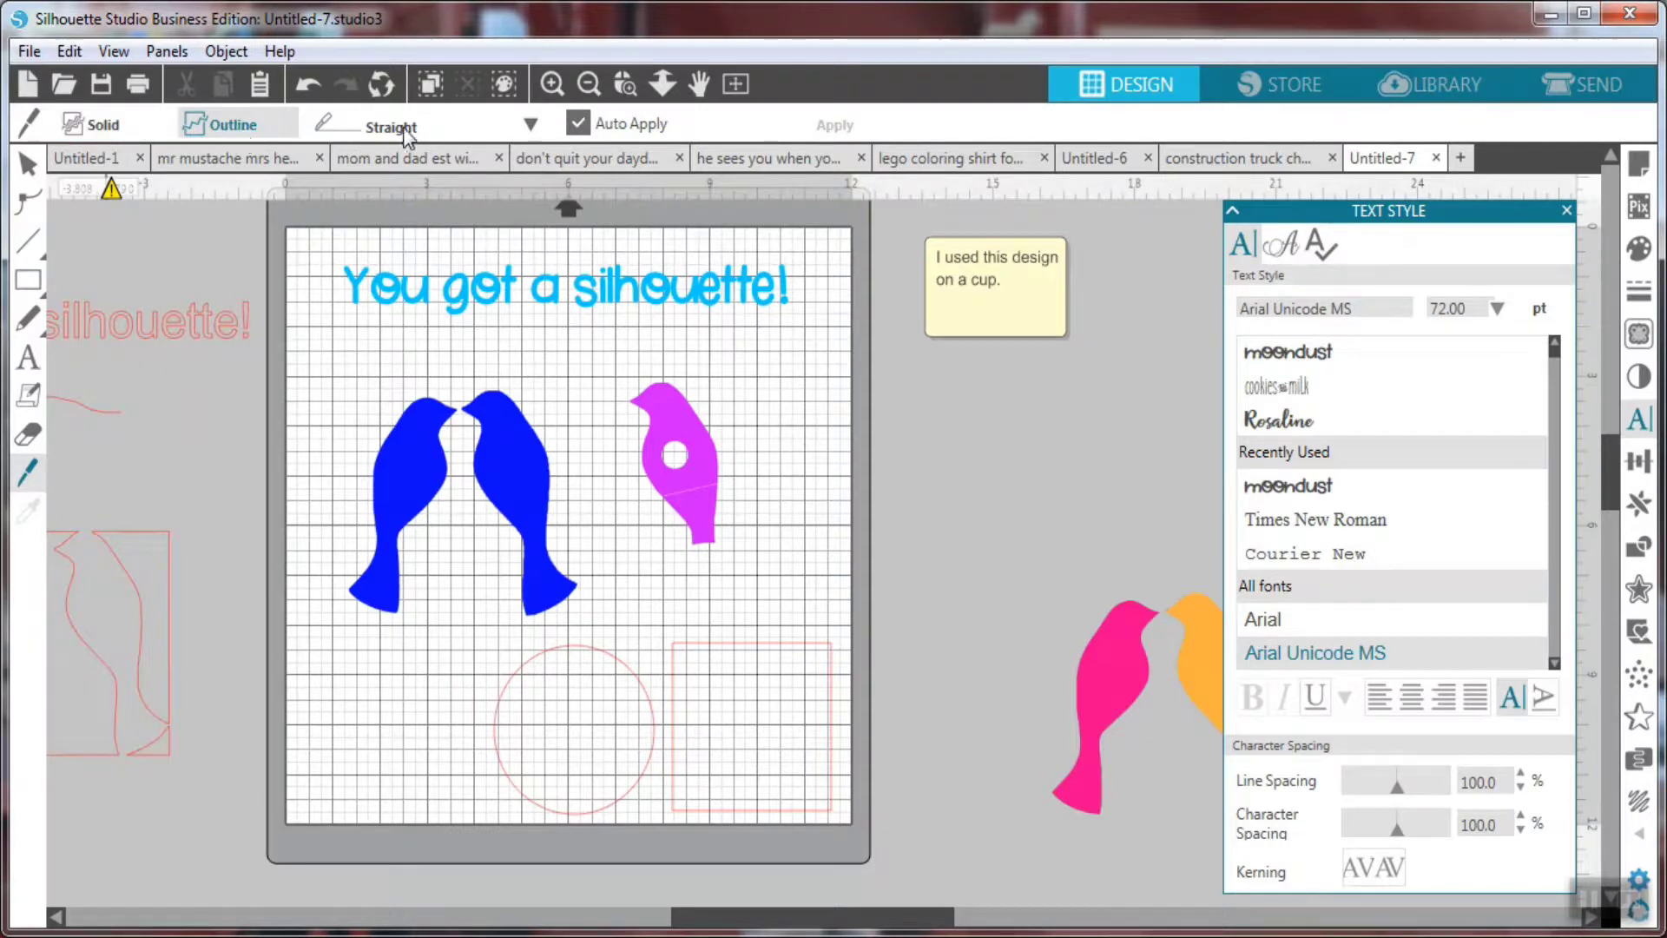
{"action": "left_click", "coordinate": [531, 125]}
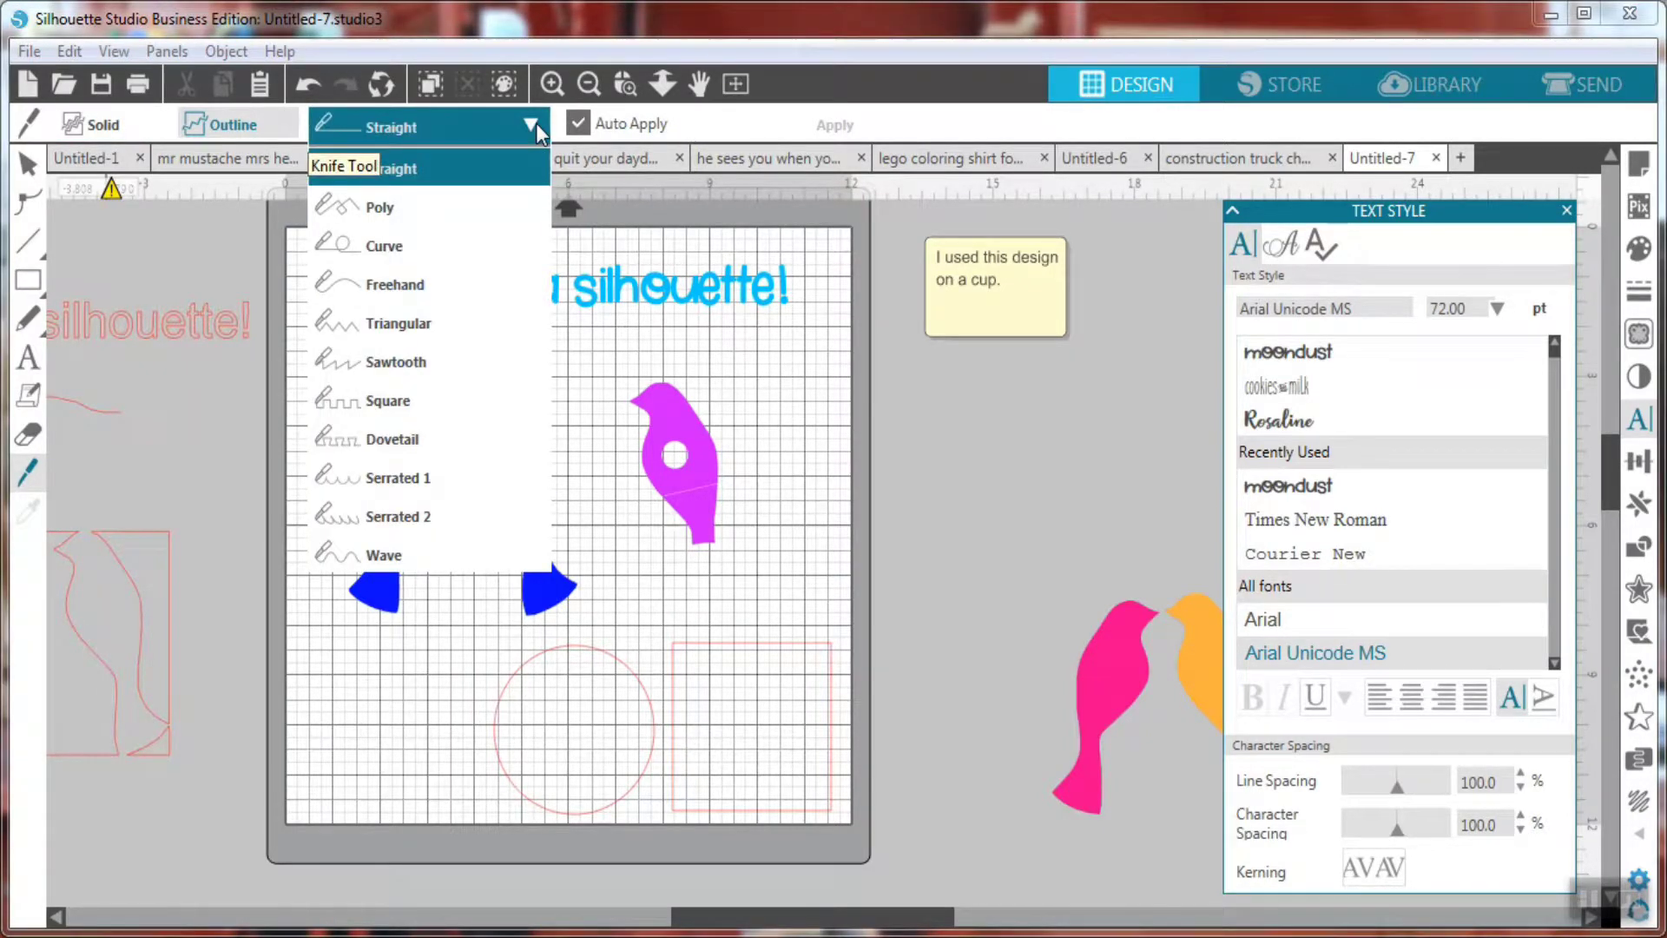
{"action": "left_click", "coordinate": [535, 123]}
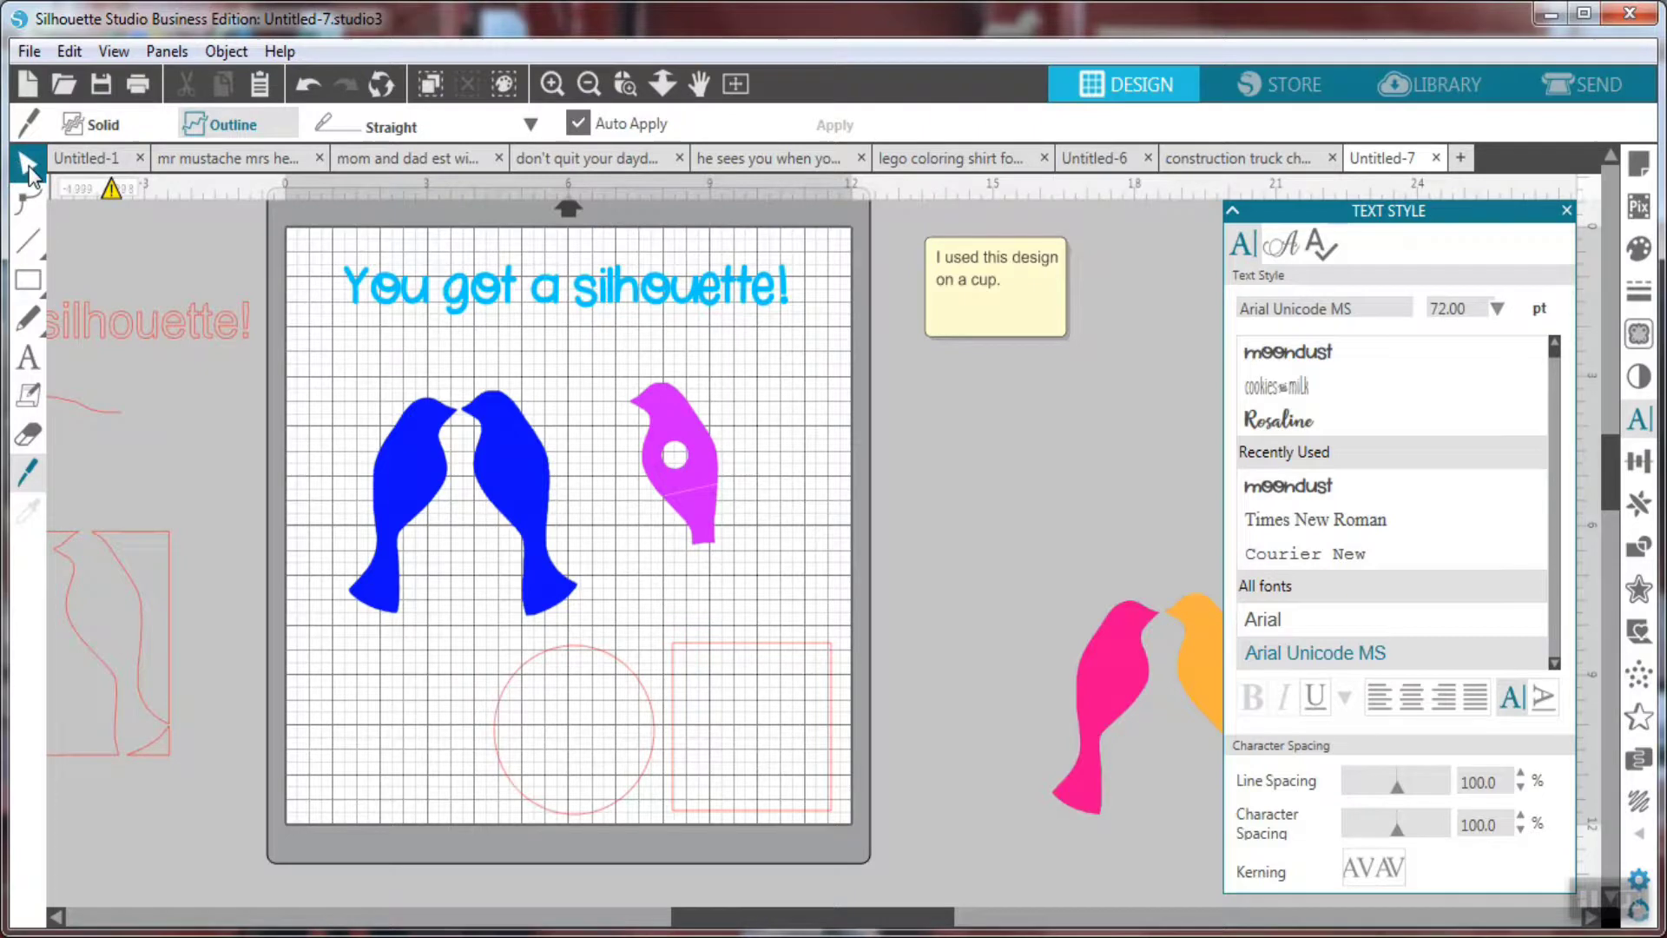
Move the cut-off lower piece of the magenta bird to the right of its body.
{"action": "left_click", "coordinate": [29, 165]}
{"action": "left_click_drag", "start_coordinate": [685, 510], "coordinate": [760, 422]}
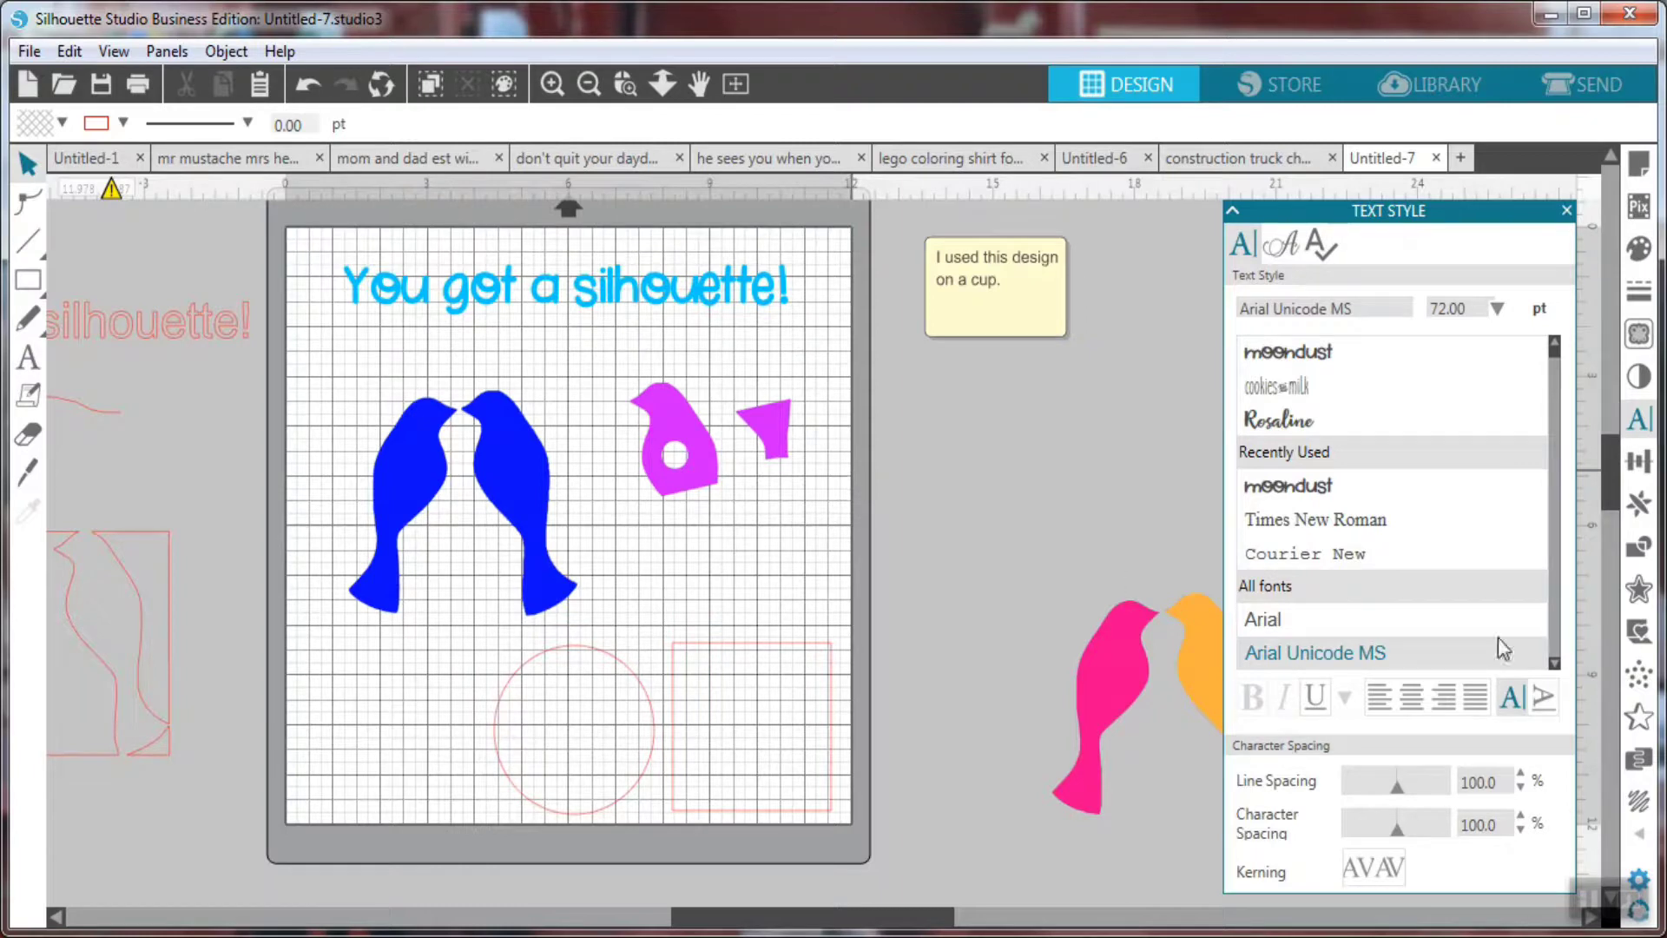
Align the two magenta bird pieces to each other by horizontal center and vertical middle, and try equal vertical spacing.
{"action": "left_click", "coordinate": [1640, 462]}
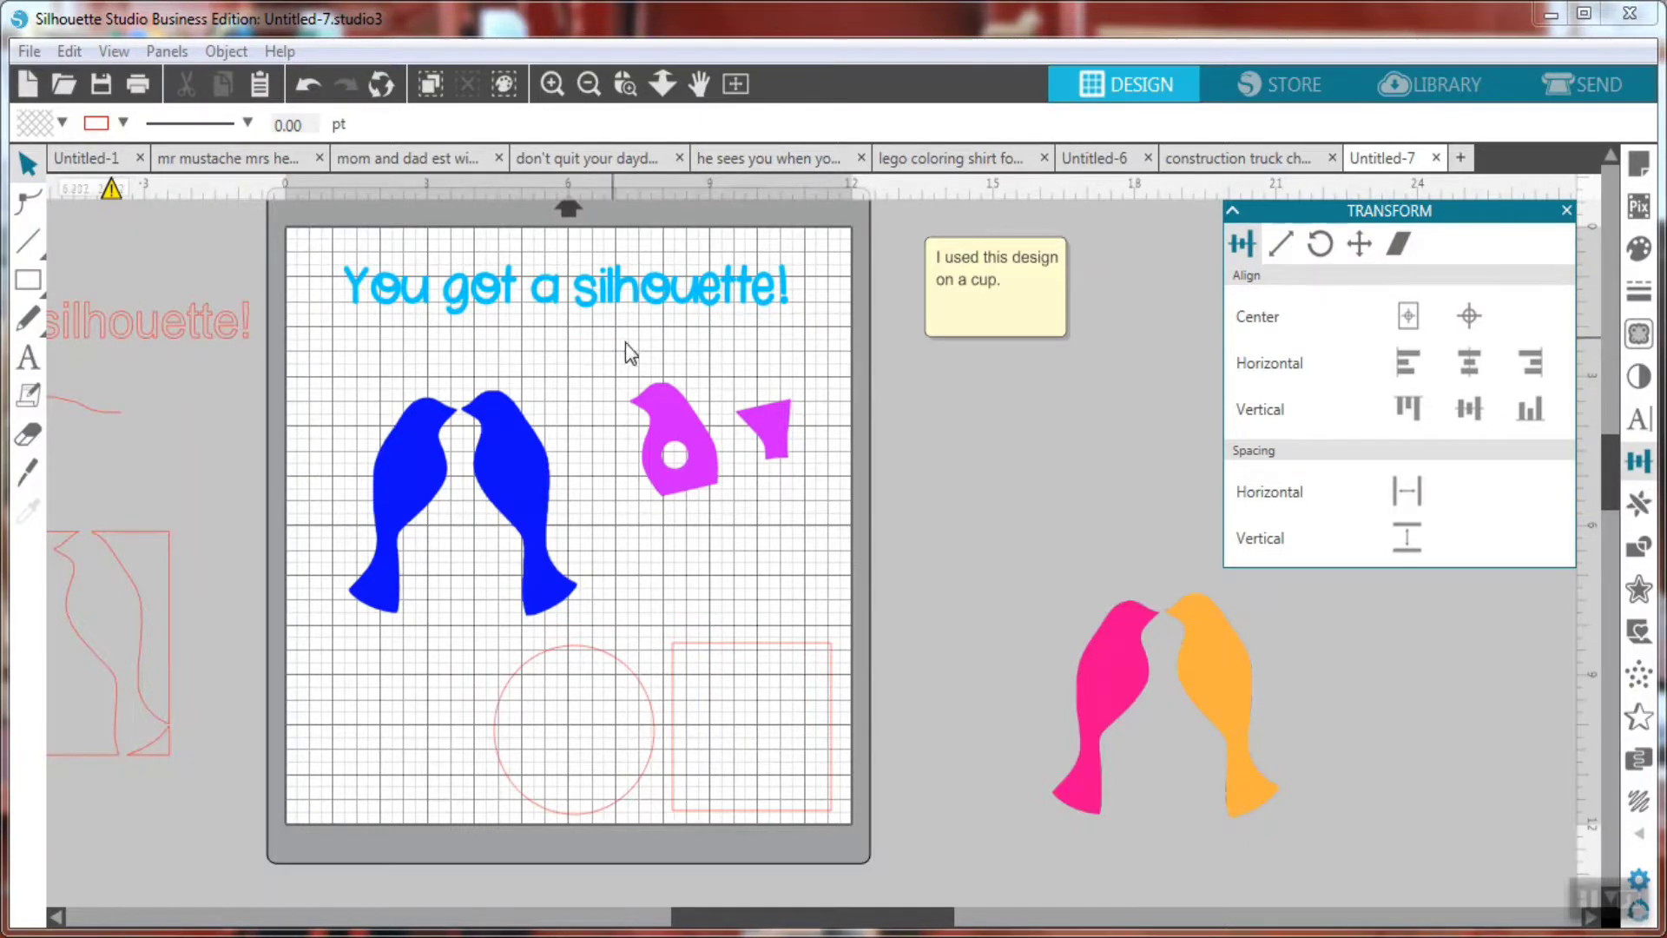
{"action": "left_click_drag", "start_coordinate": [626, 342], "coordinate": [832, 496]}
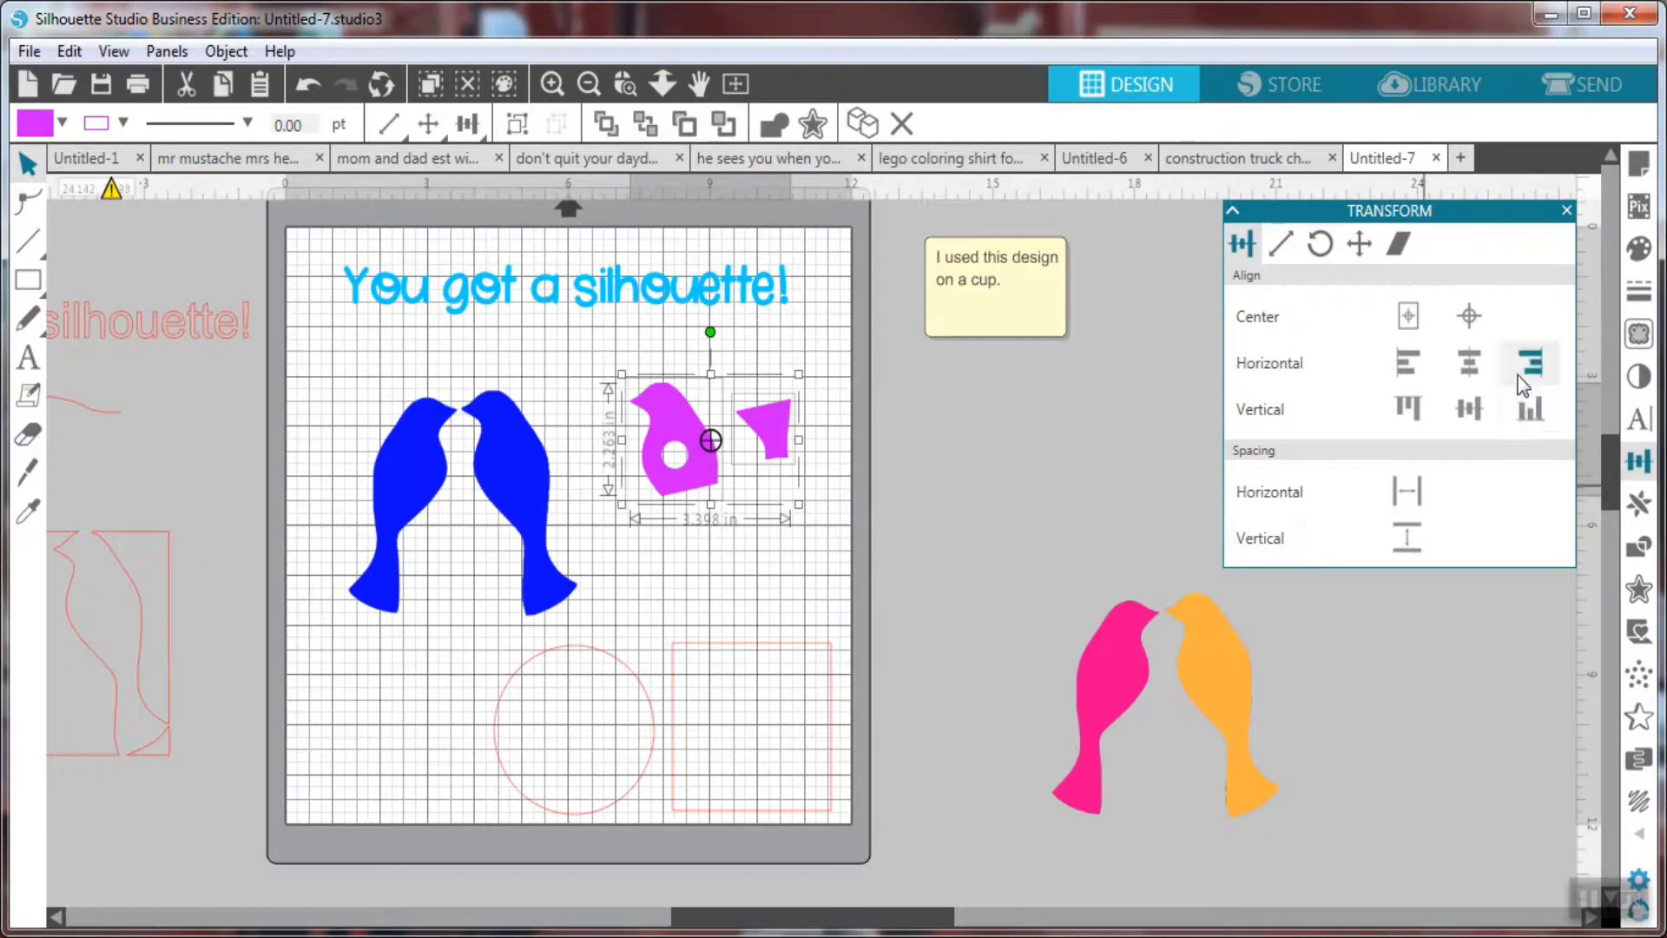
{"action": "left_click", "coordinate": [1468, 372]}
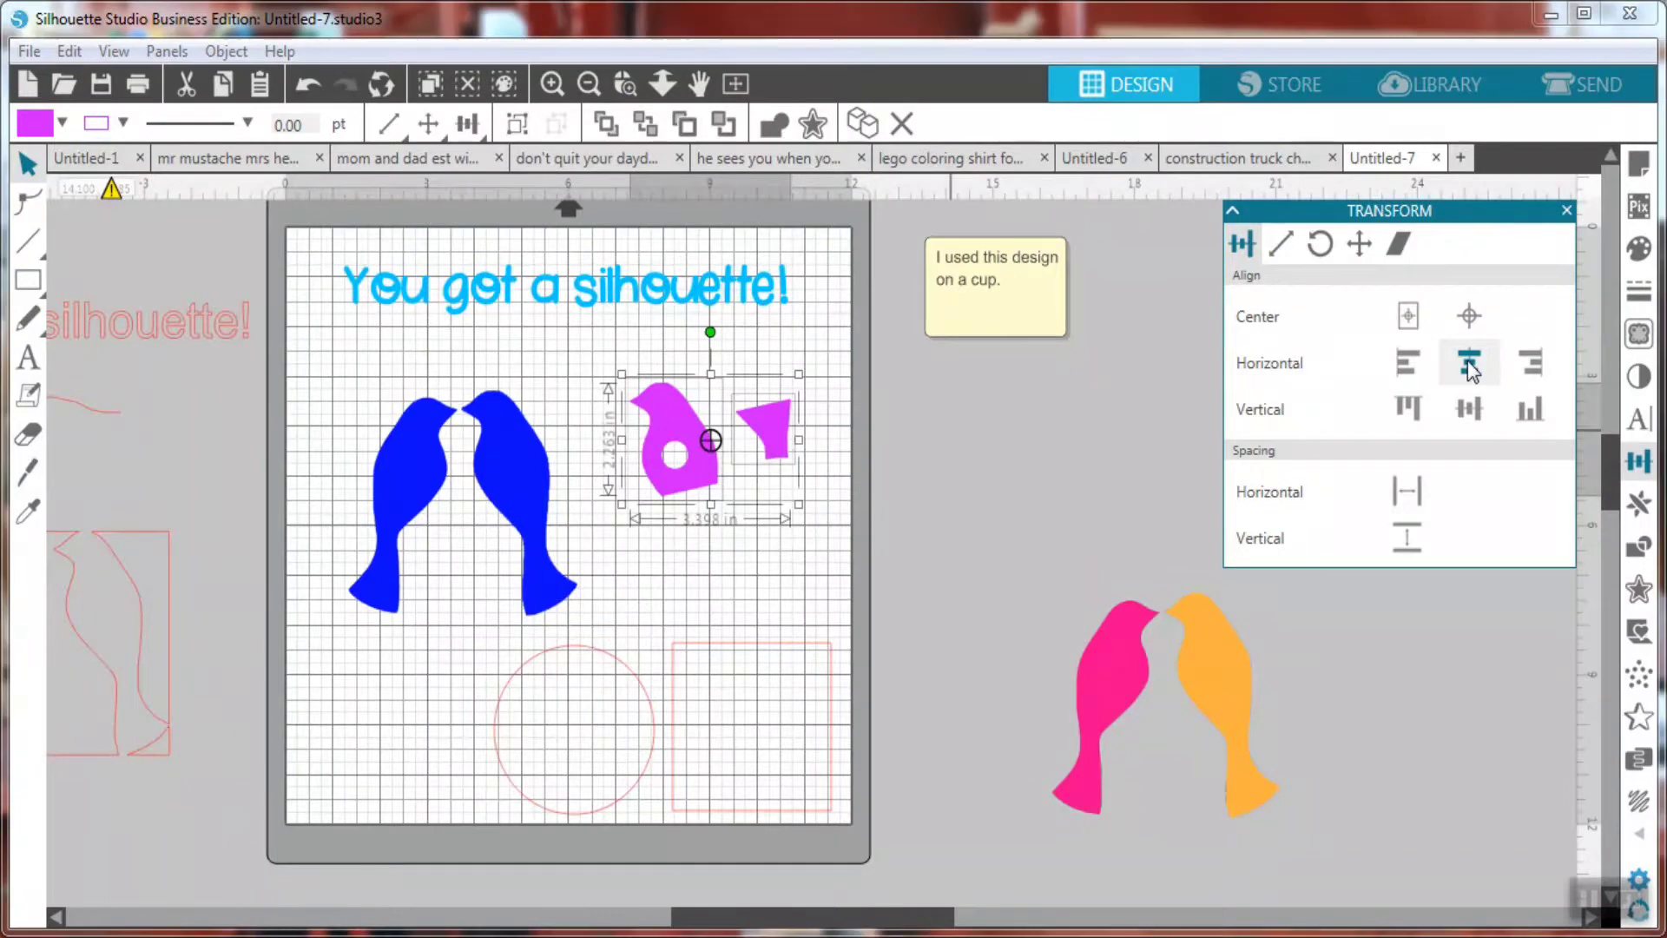
{"action": "left_click", "coordinate": [1462, 406]}
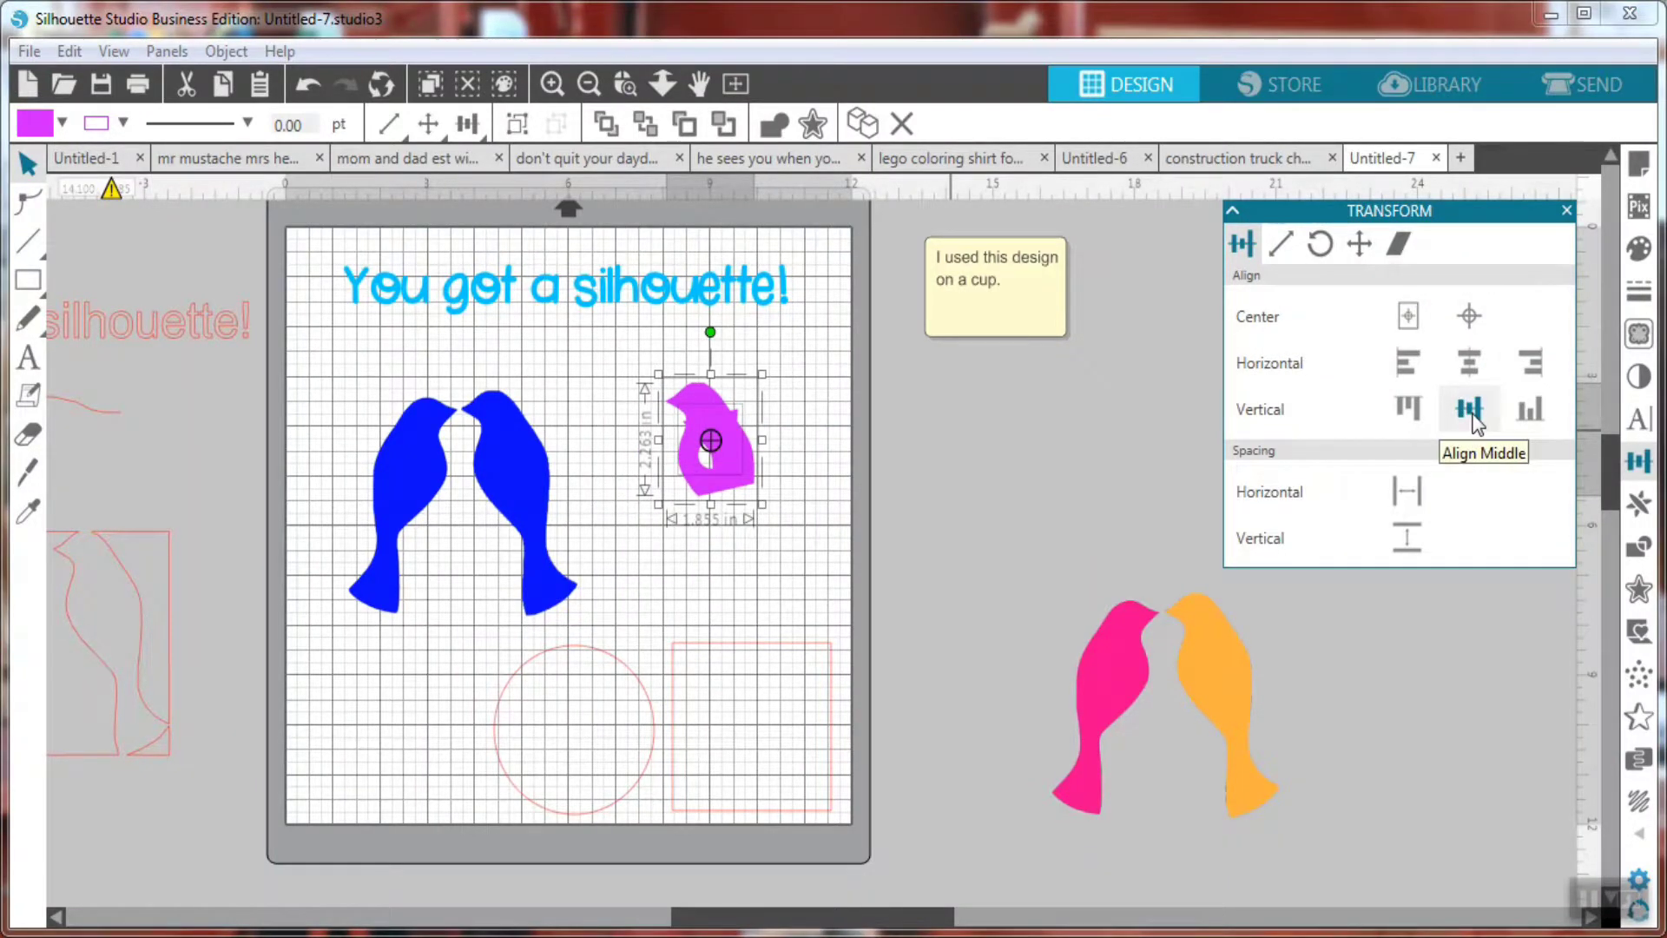
{"action": "left_click", "coordinate": [1426, 540]}
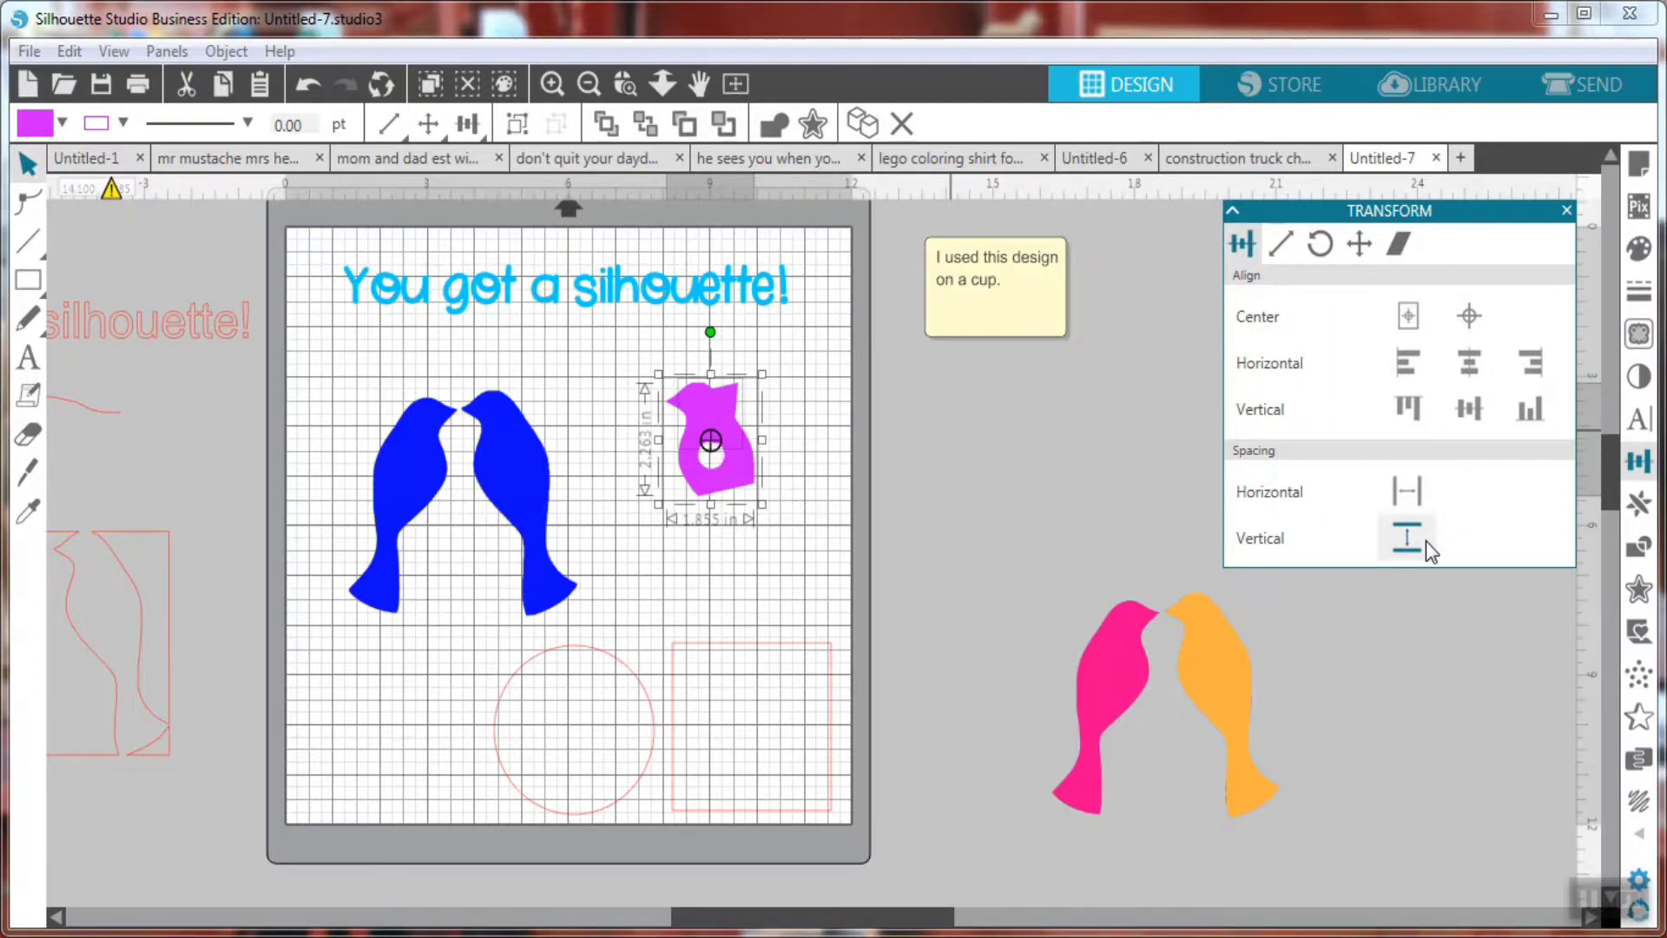
Move the small magenta piece down to just below the bird's body.
{"action": "left_click", "coordinate": [770, 434]}
{"action": "left_click_drag", "start_coordinate": [734, 423], "coordinate": [737, 552]}
{"action": "left_click", "coordinate": [735, 607]}
Move the square to the page's lower left, the circle beneath the magenta pieces, and the pink and orange birds slightly right.
{"action": "left_click_drag", "start_coordinate": [718, 662], "coordinate": [435, 726]}
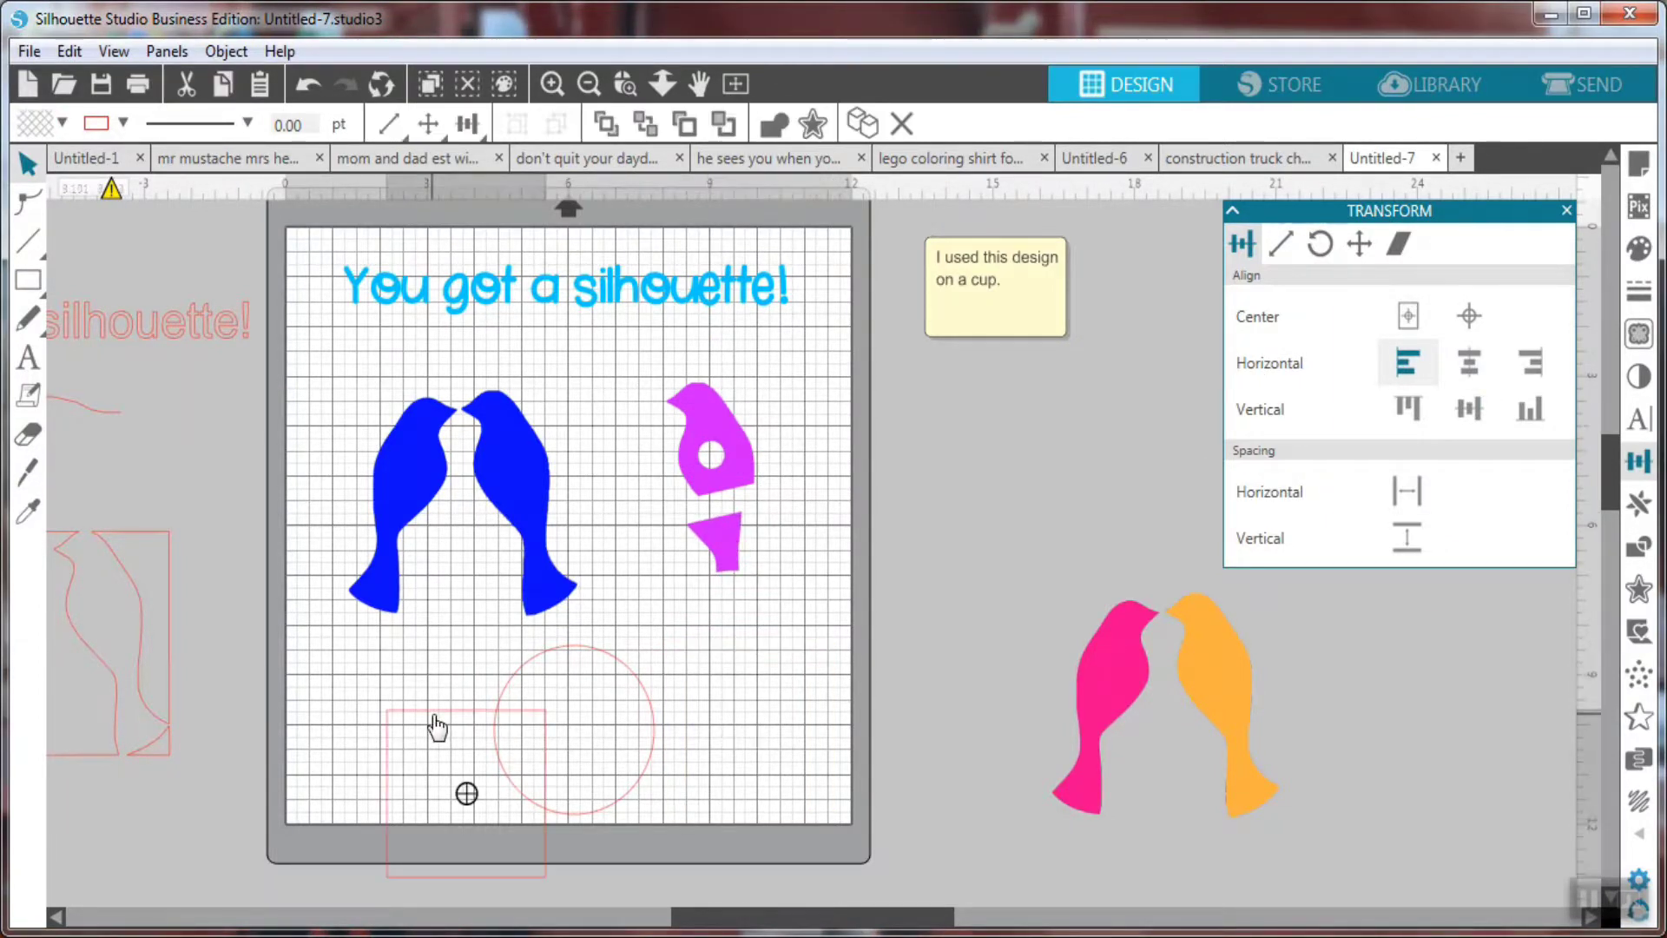
{"action": "left_click_drag", "start_coordinate": [636, 696], "coordinate": [492, 681]}
{"action": "left_click", "coordinate": [640, 593]}
{"action": "left_click_drag", "start_coordinate": [1095, 682], "coordinate": [1170, 666]}
{"action": "left_click_drag", "start_coordinate": [495, 712], "coordinate": [802, 636]}
Center-align both magenta pieces and the circle horizontally, and space them evenly vertically.
{"action": "left_click", "coordinate": [717, 435]}
{"action": "left_click", "coordinate": [728, 538], "text": "shift"}
{"action": "left_click", "coordinate": [772, 706], "text": "shift"}
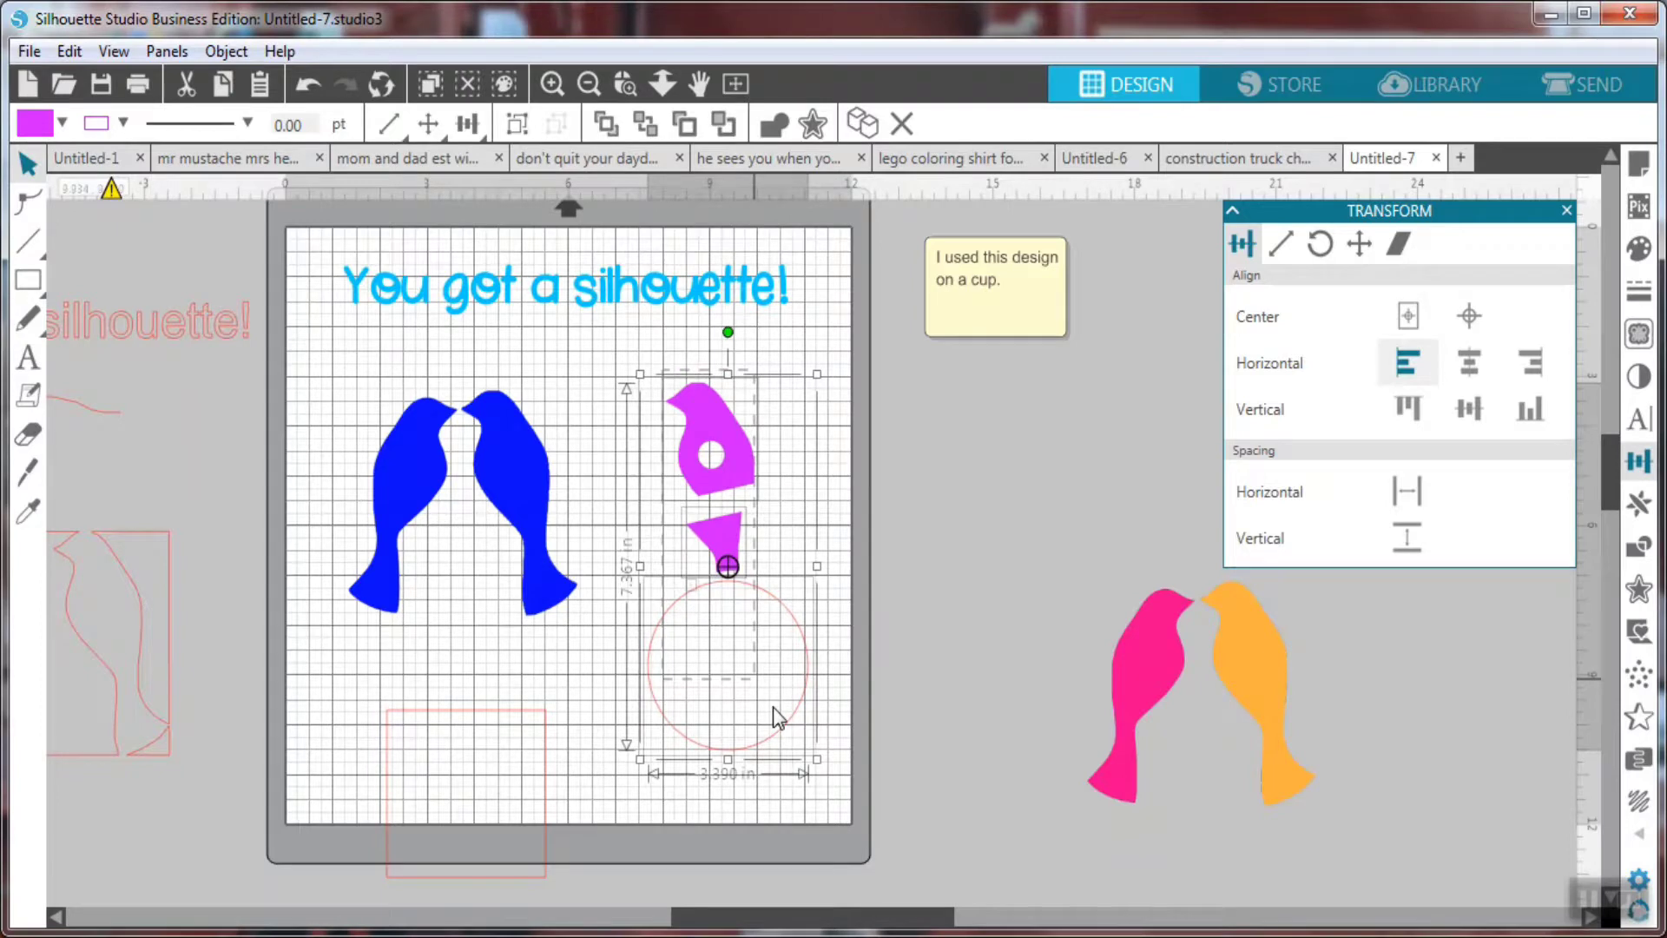
{"action": "left_click", "coordinate": [1464, 373]}
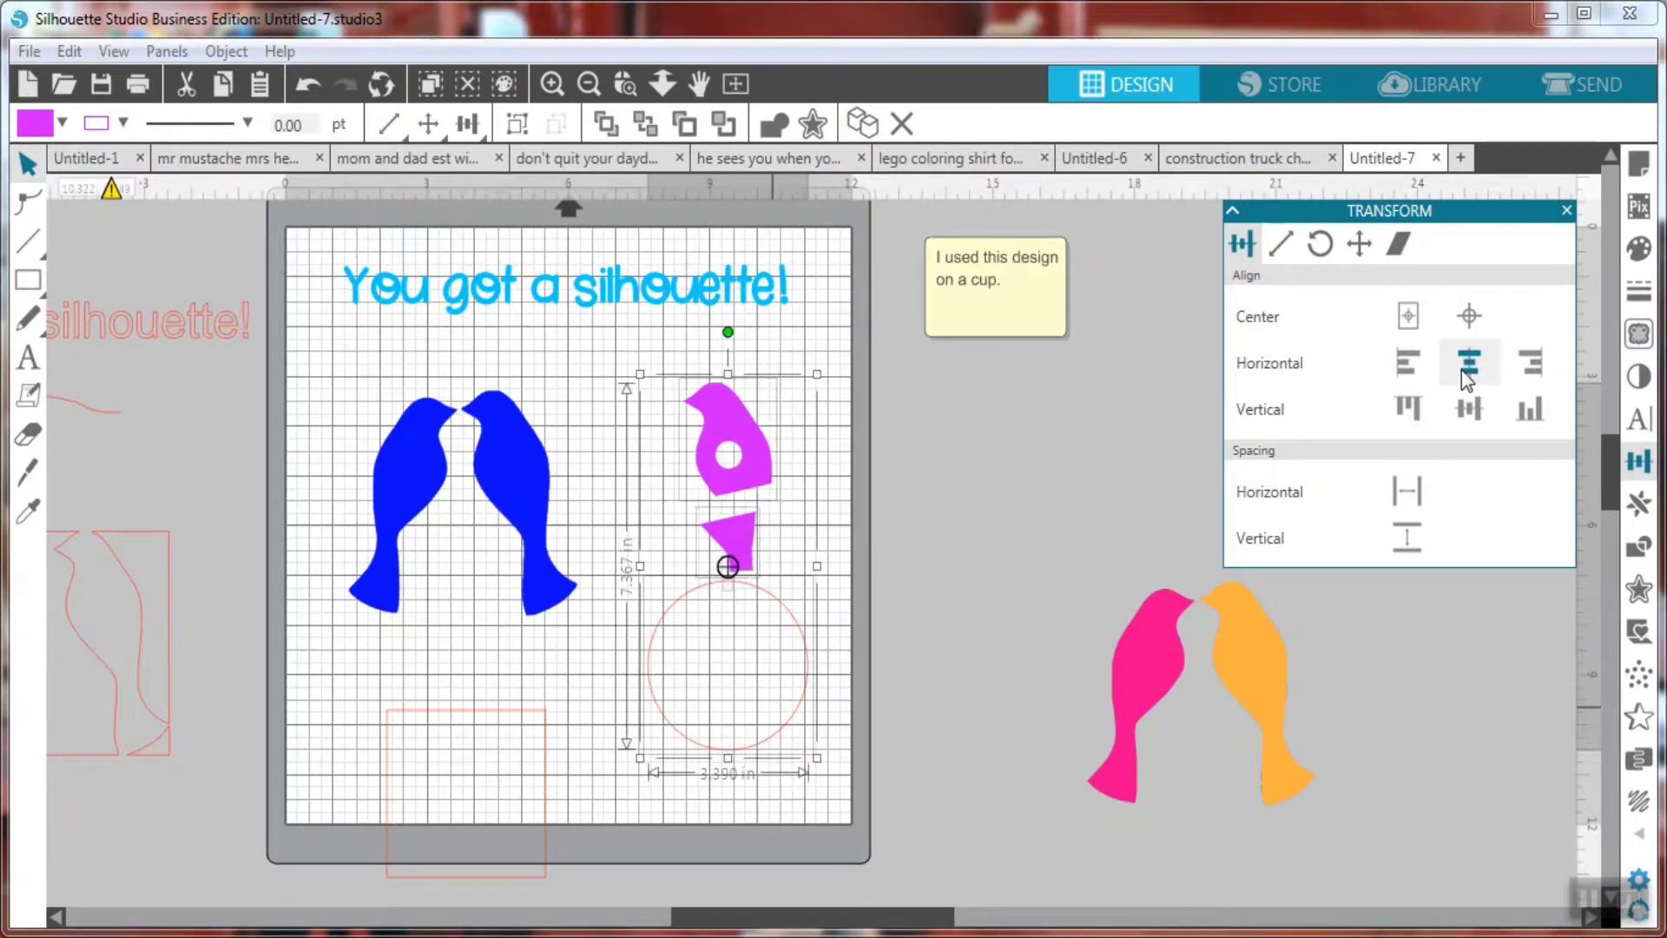
{"action": "left_click", "coordinate": [1407, 539]}
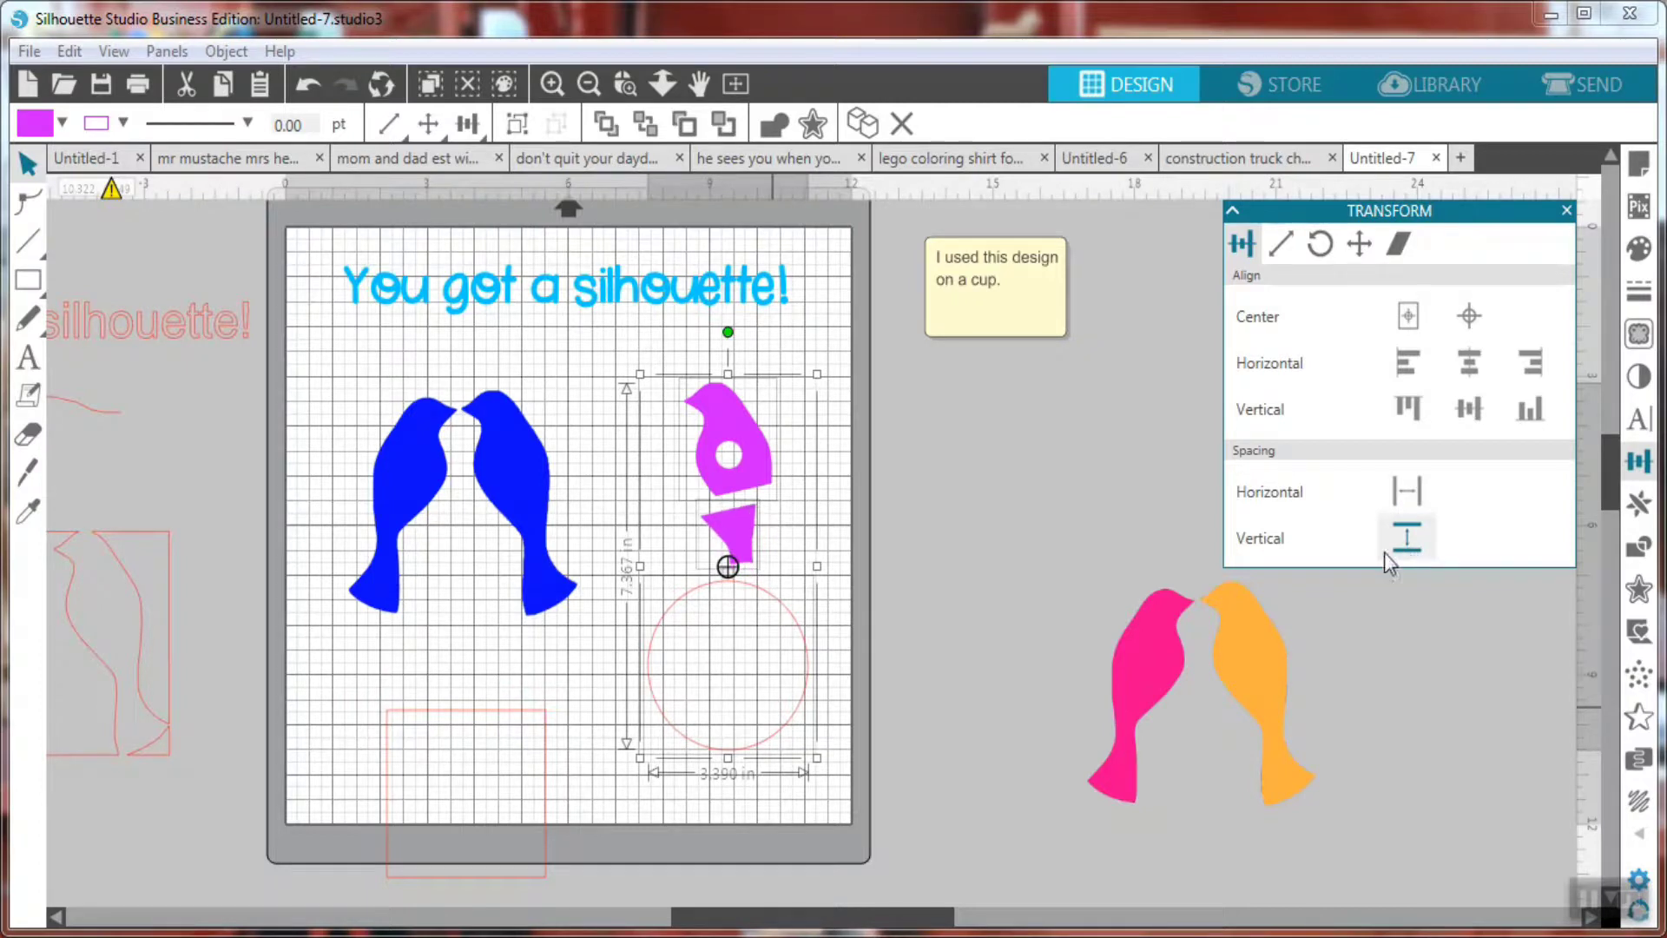
{"action": "left_click", "coordinate": [948, 503]}
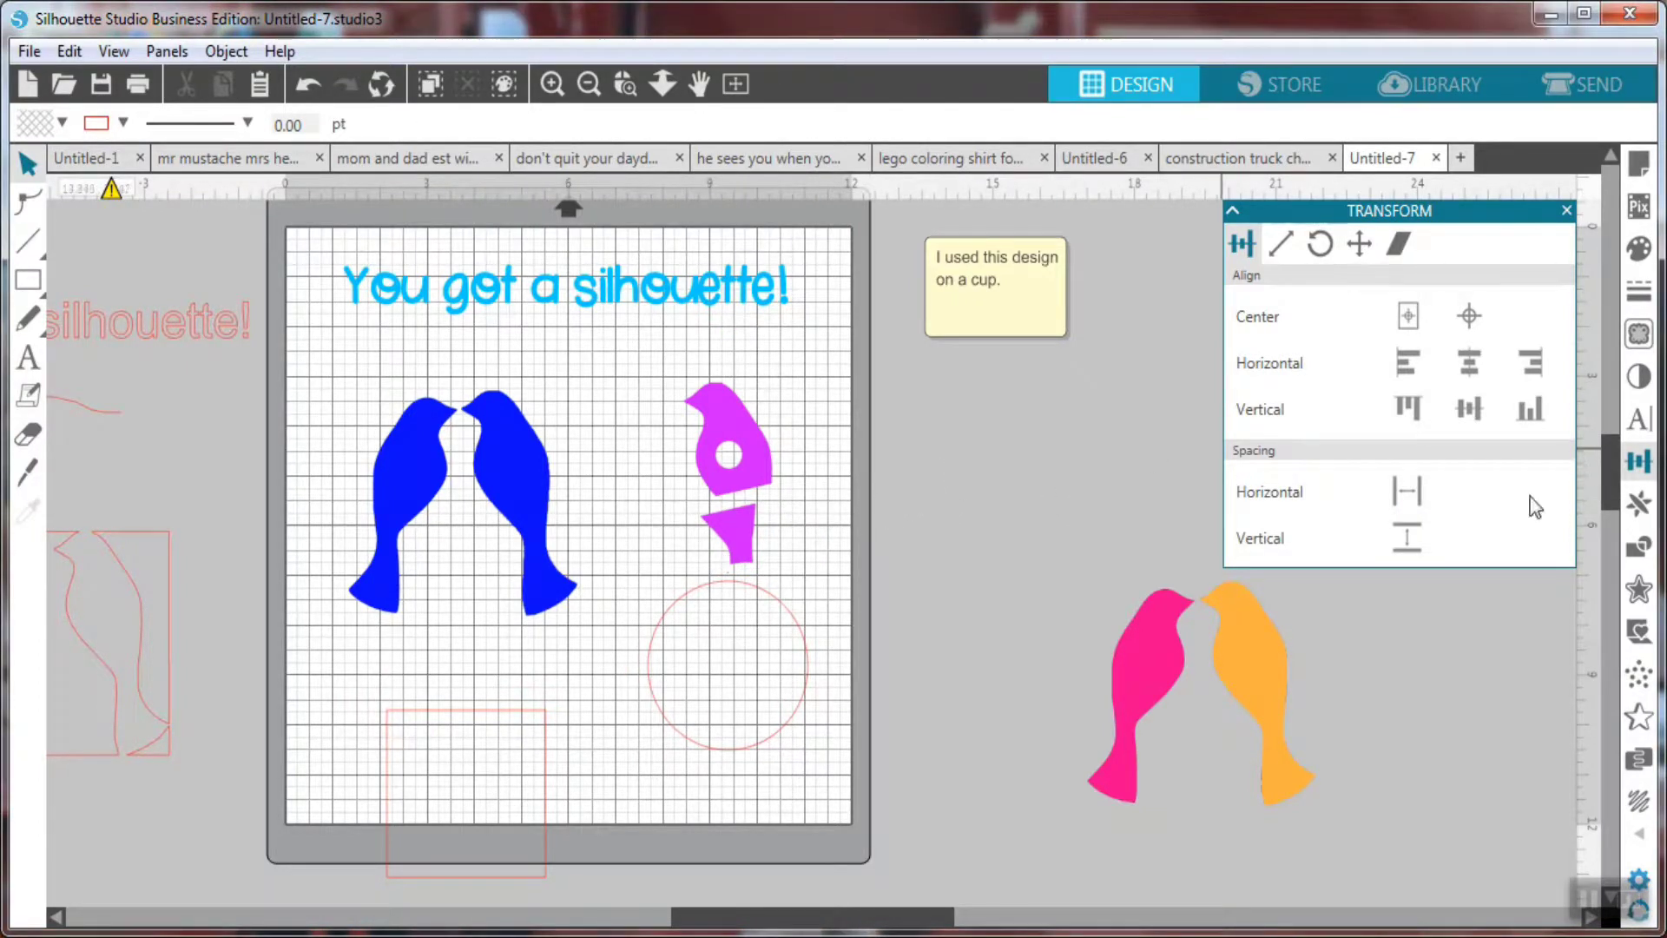
Duplicate the two blue birds to the left and delete the copy.
{"action": "left_click", "coordinate": [1640, 505]}
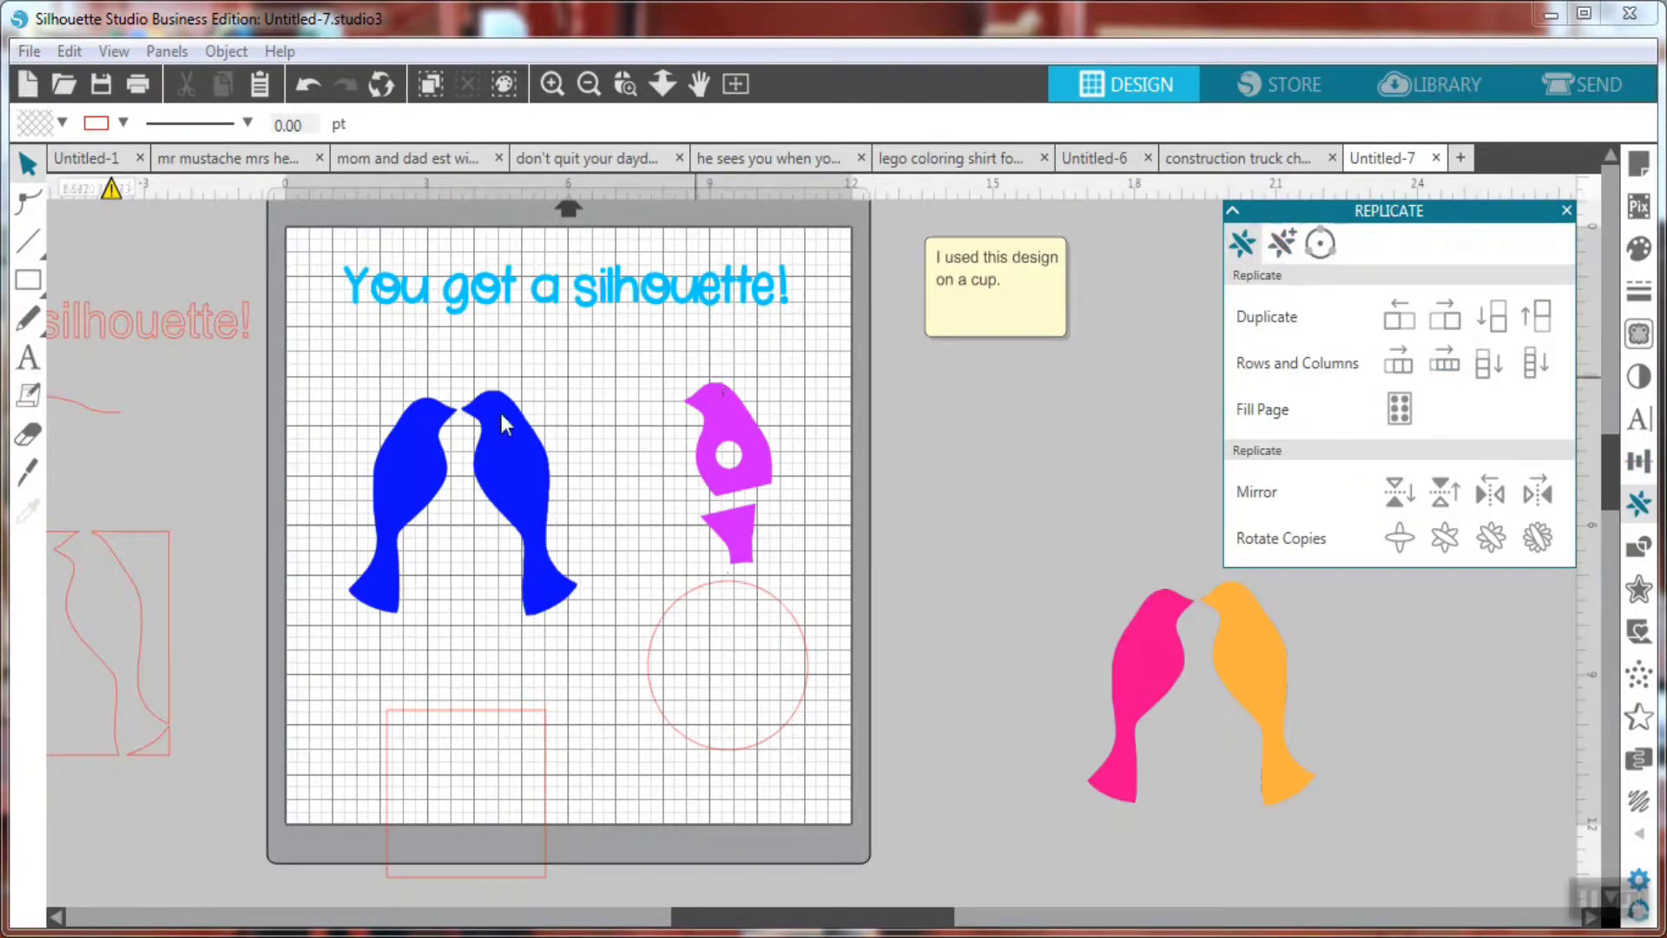
{"action": "left_click", "coordinate": [418, 409]}
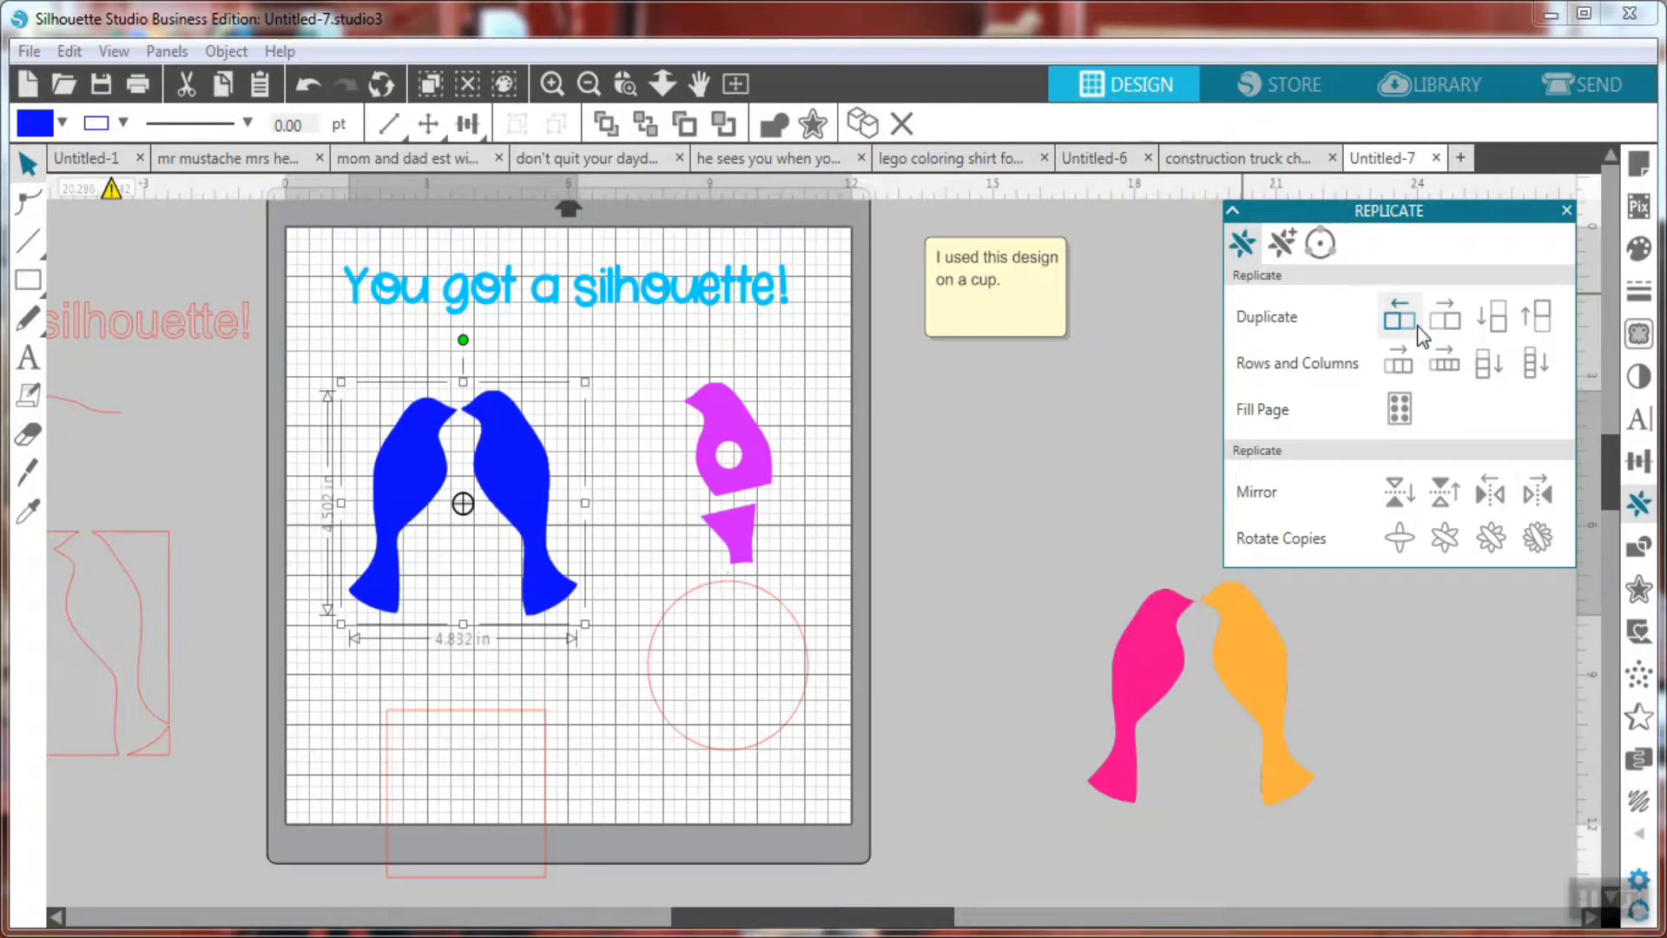
{"action": "left_click", "coordinate": [1447, 328]}
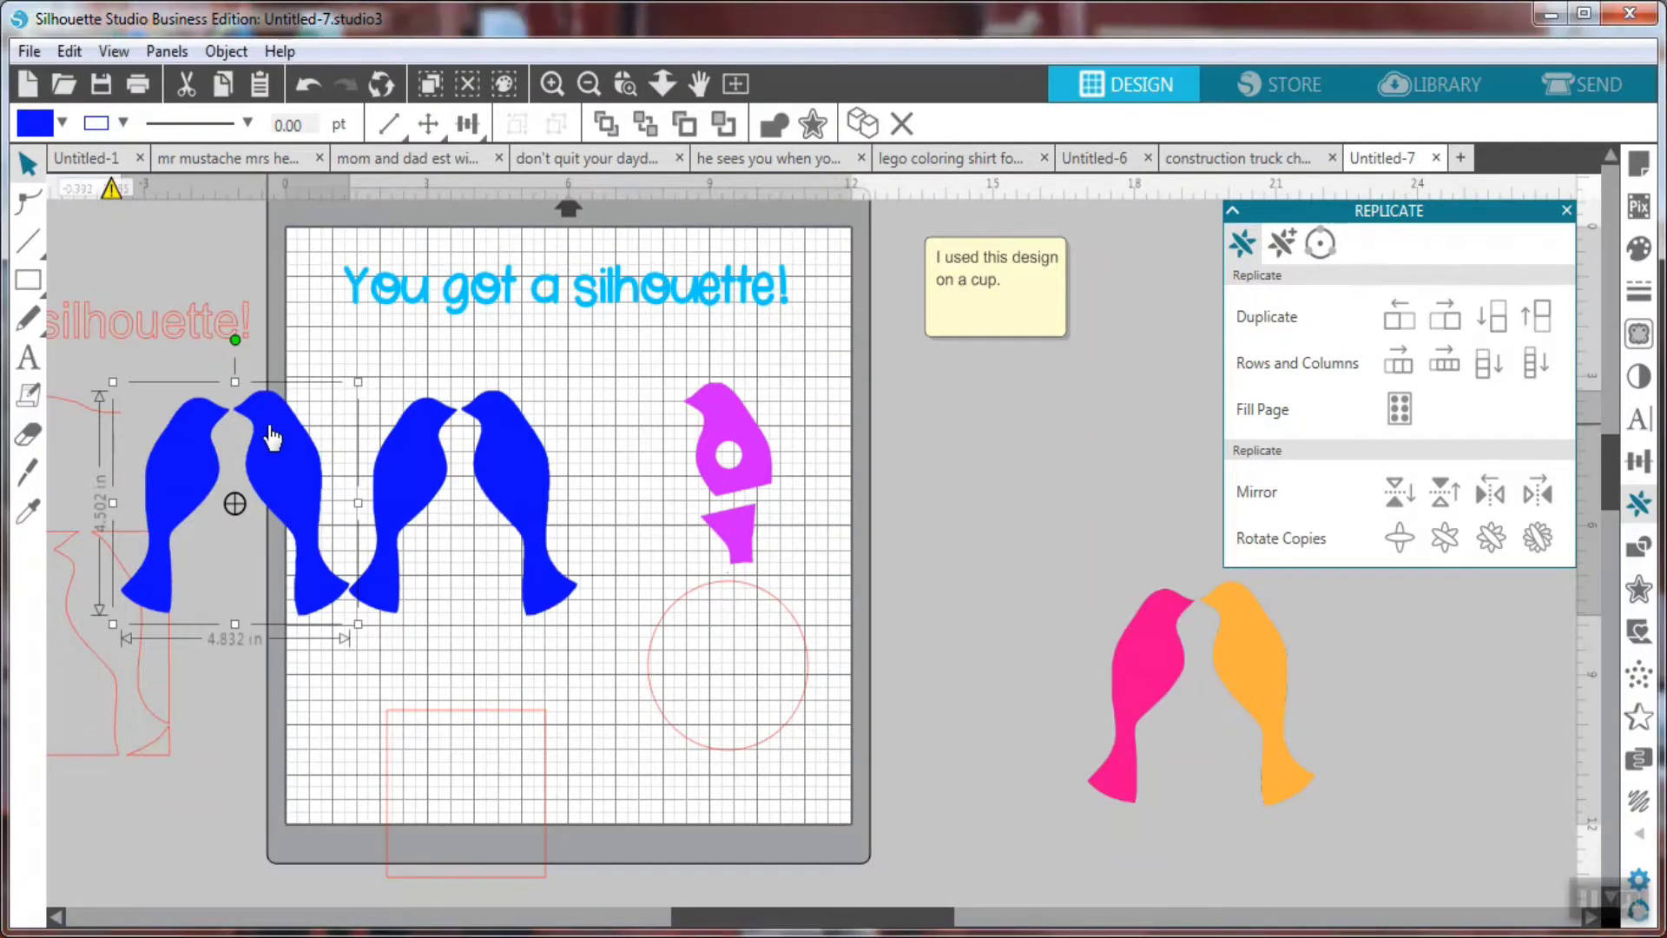
{"action": "key", "text": "Delete"}
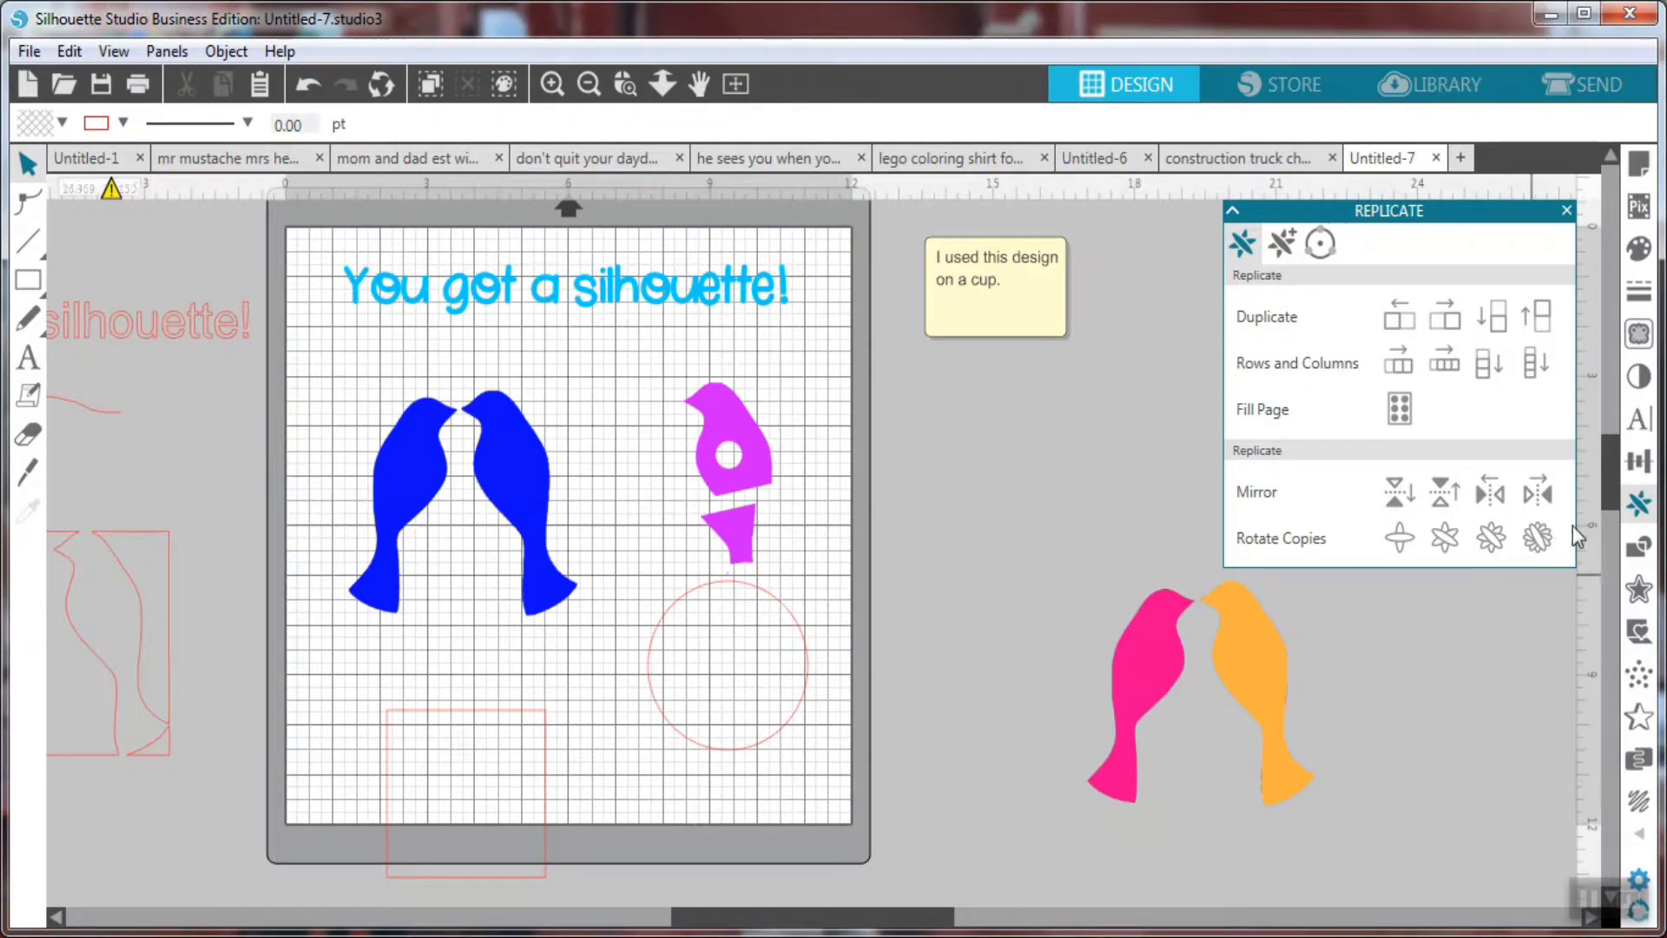
Move the two blue birds toward the page's upper left and fill the page with copies of them.
{"action": "left_click", "coordinate": [1651, 512]}
{"action": "left_click", "coordinate": [1638, 505]}
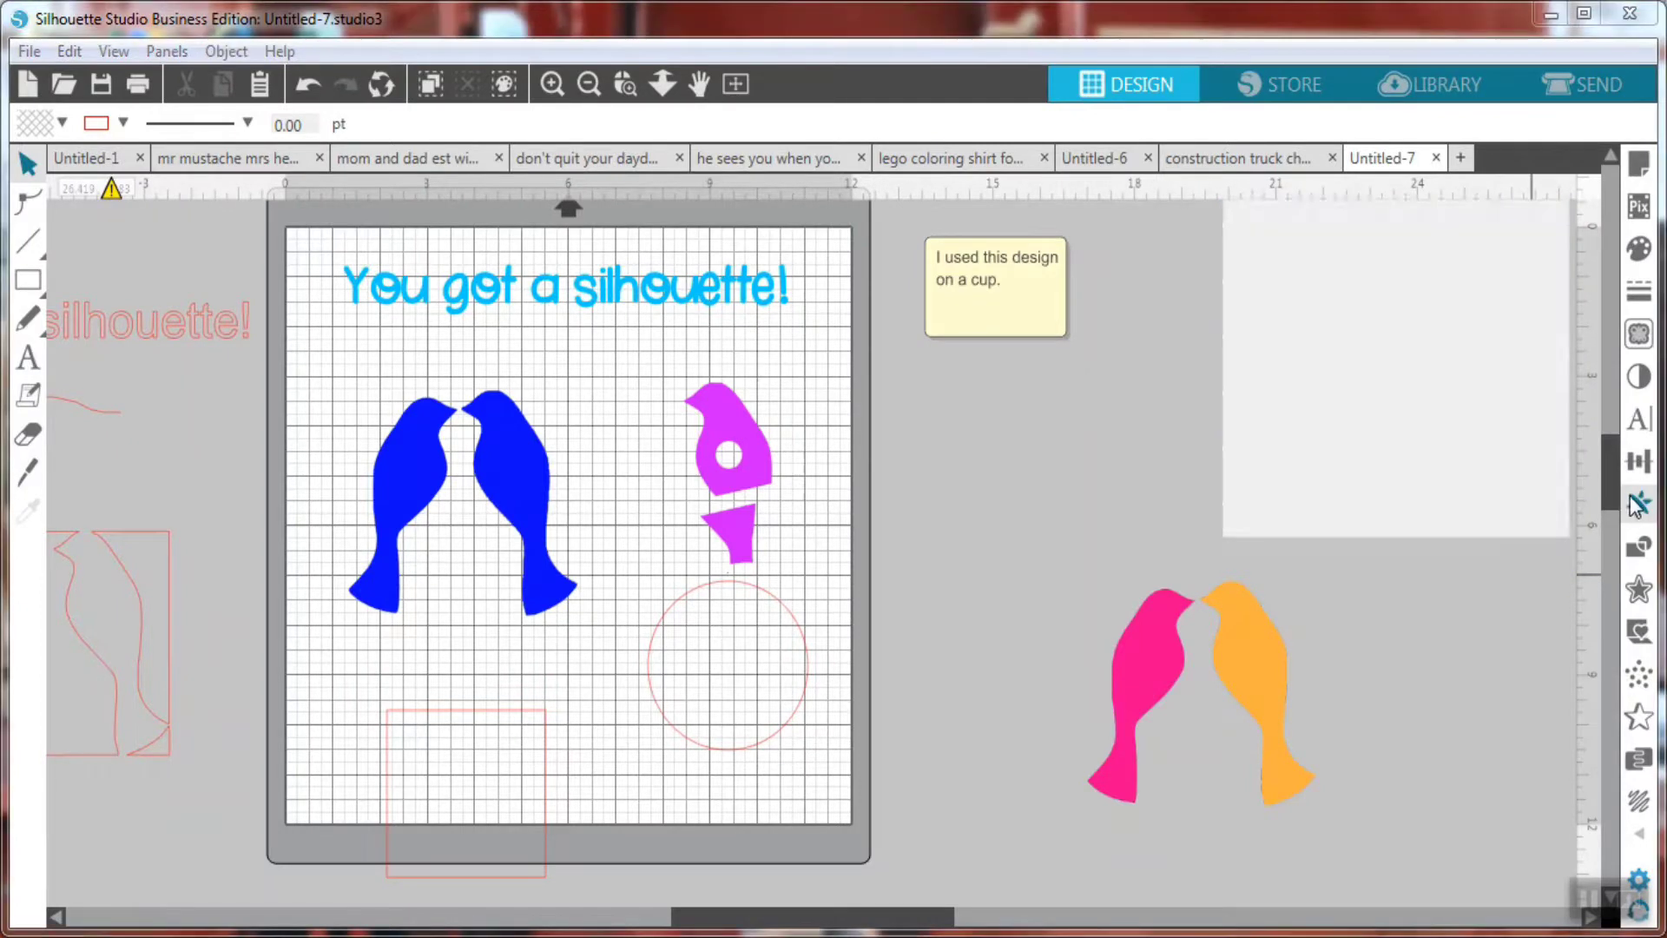
{"action": "left_click_drag", "start_coordinate": [530, 468], "coordinate": [500, 419]}
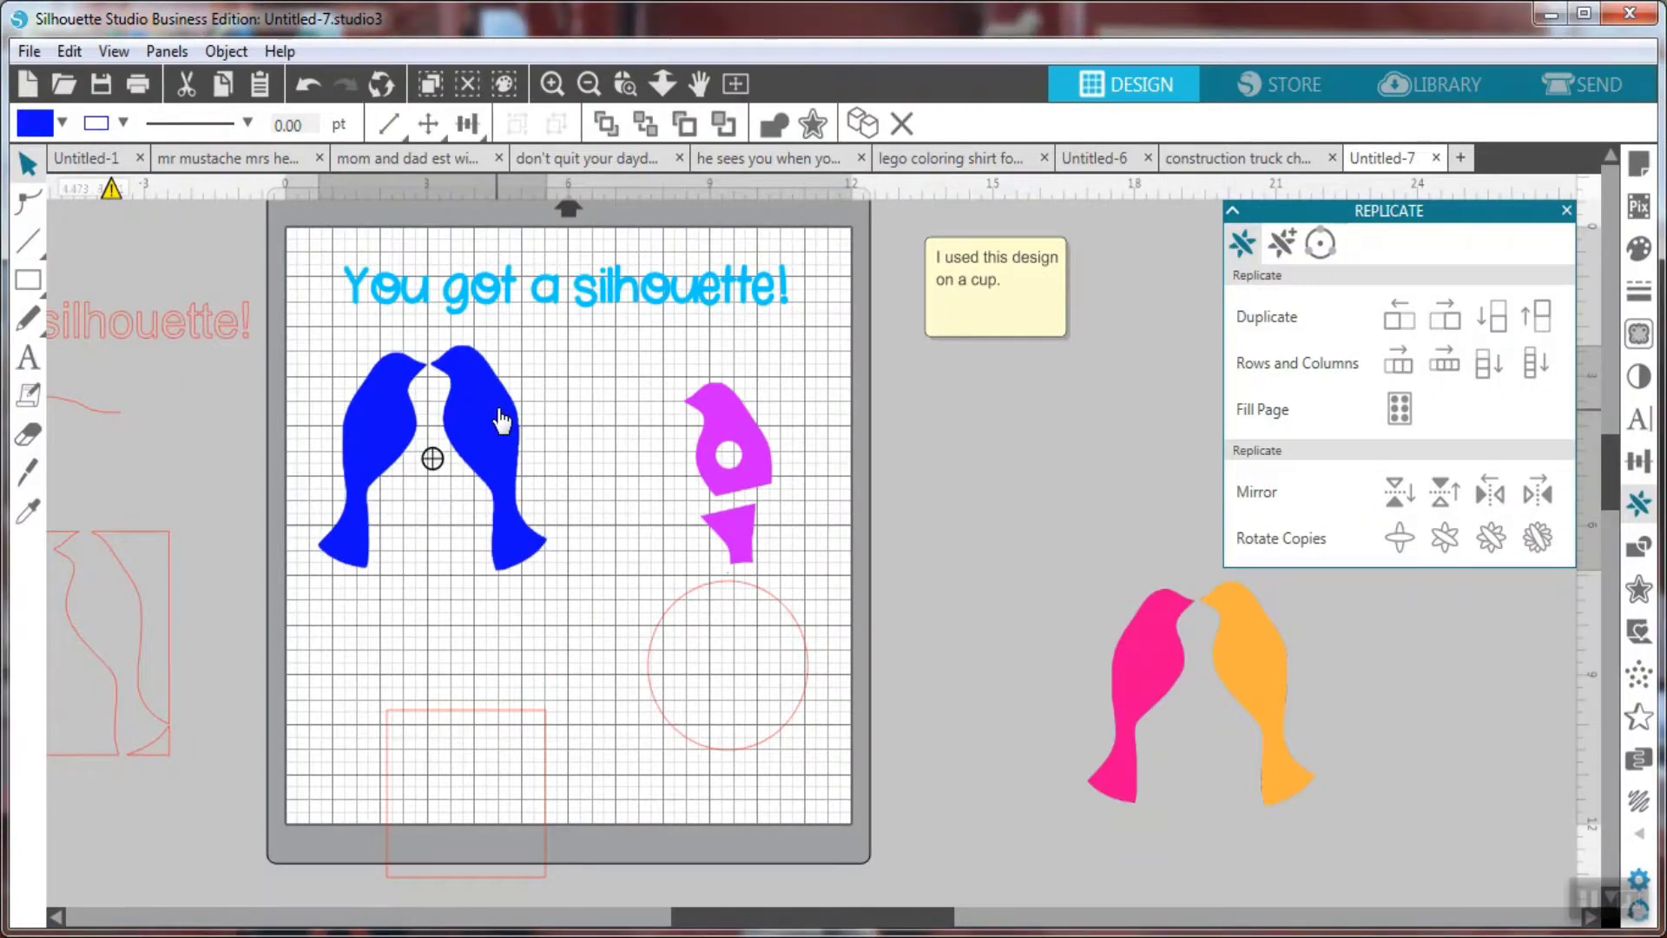
{"action": "left_click", "coordinate": [500, 411]}
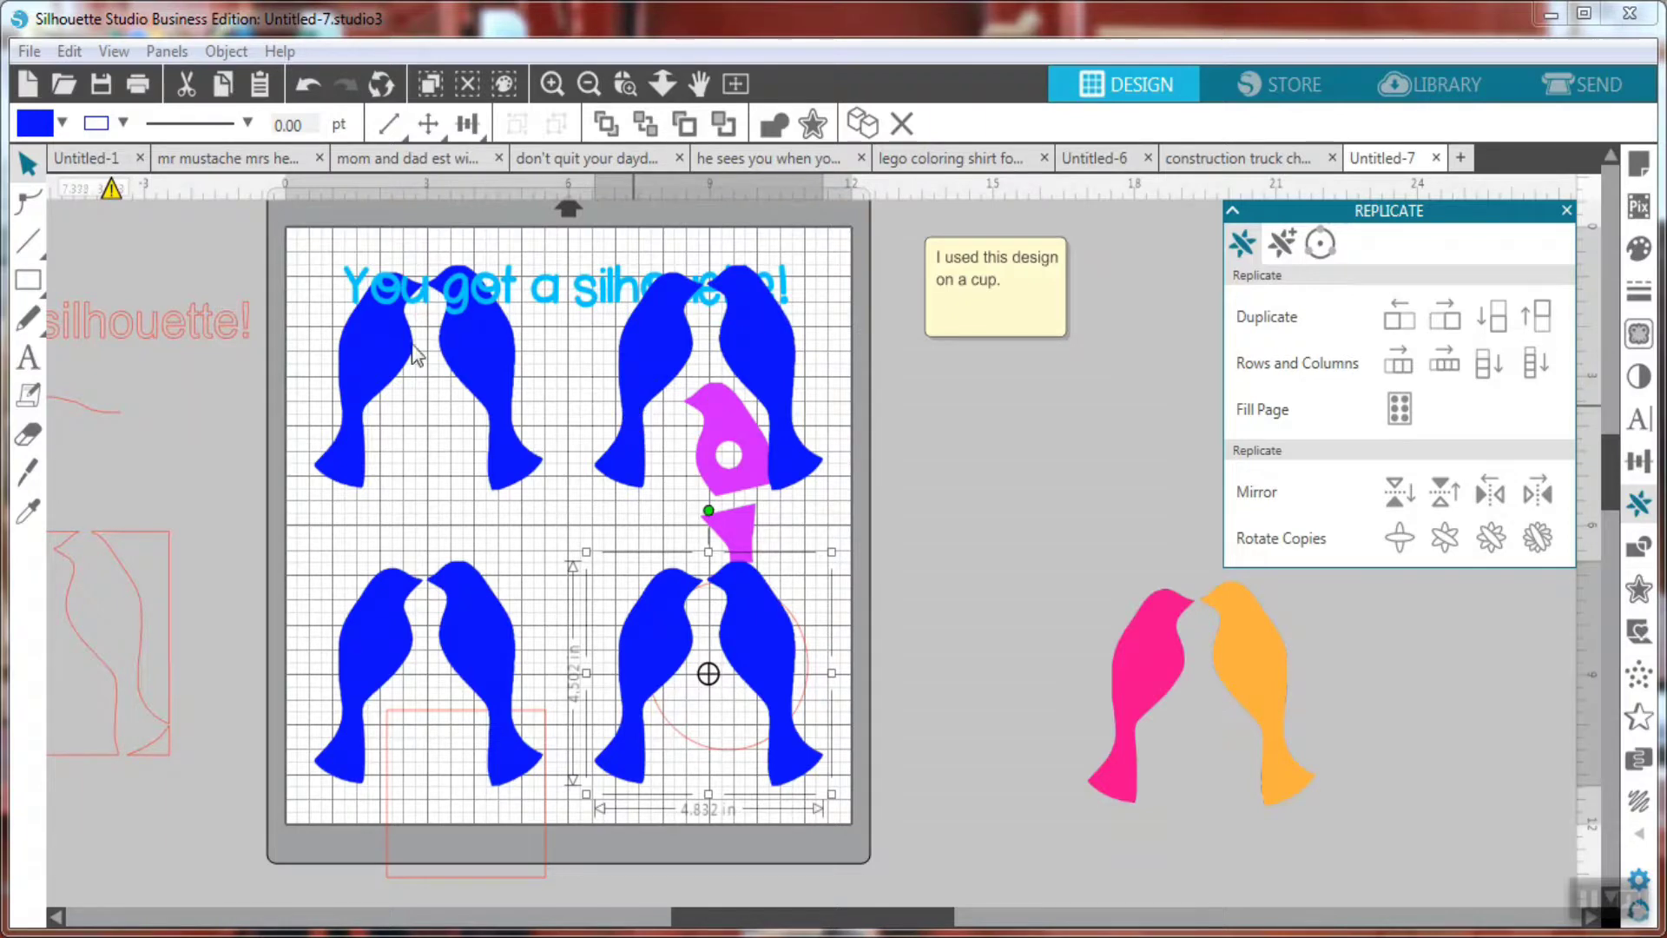
{"action": "left_click", "coordinate": [898, 516]}
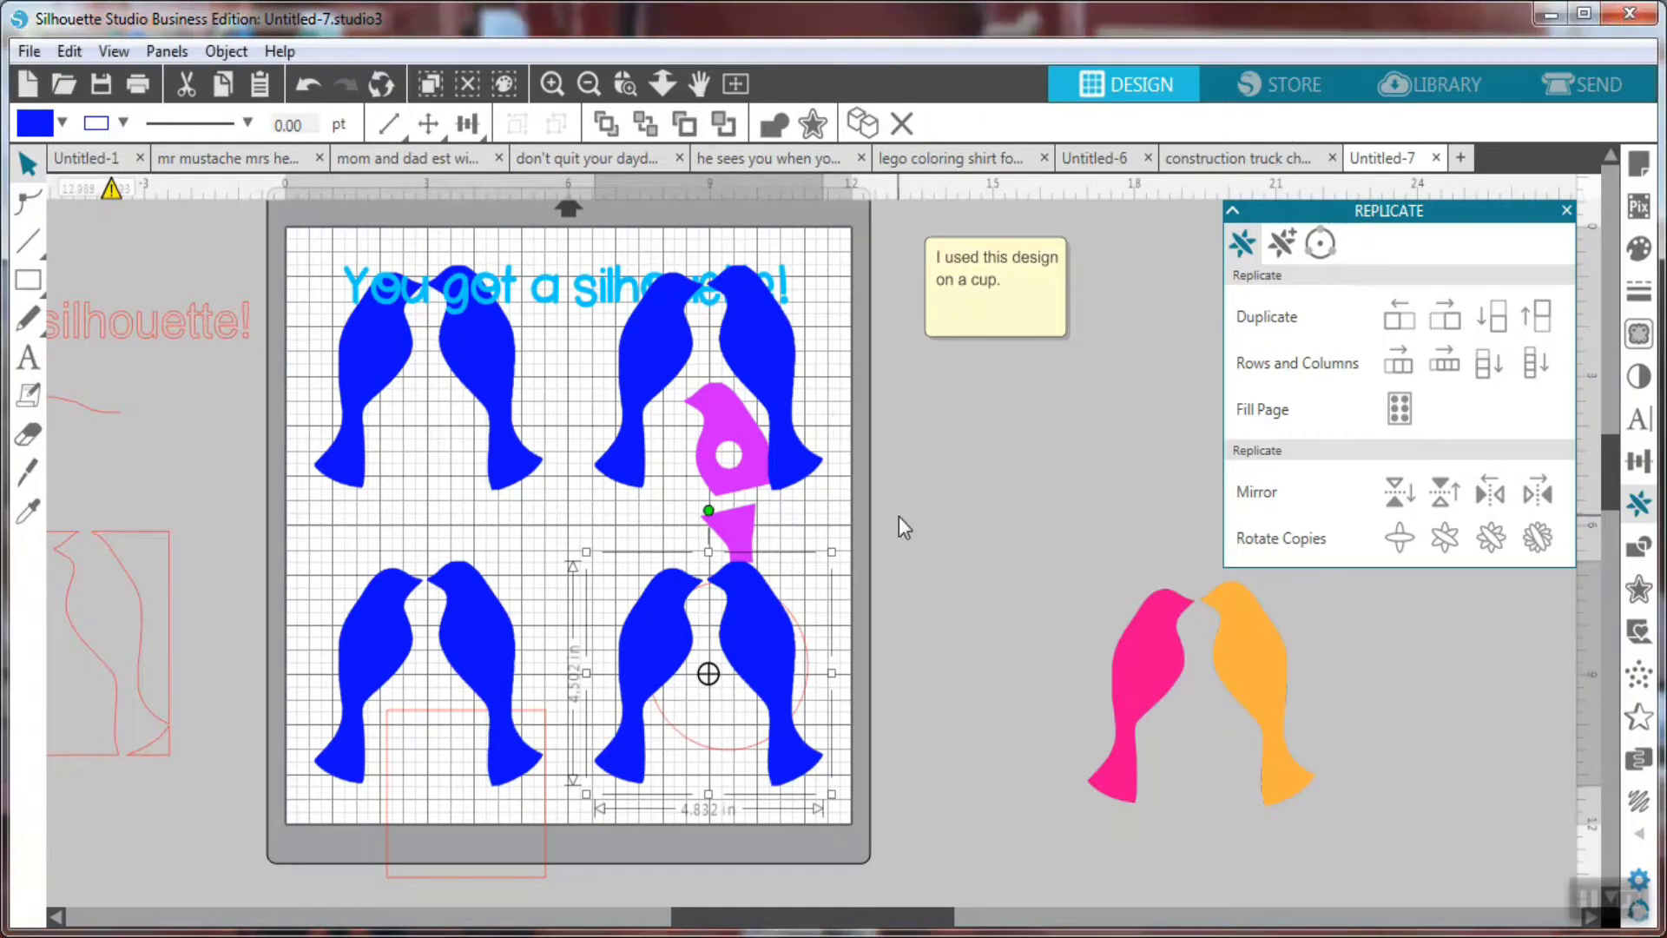
Move three of the blue bird pairs off the page to the right and centre the remaining pair beneath the heading text.
{"action": "left_click_drag", "start_coordinate": [785, 378], "coordinate": [1064, 461]}
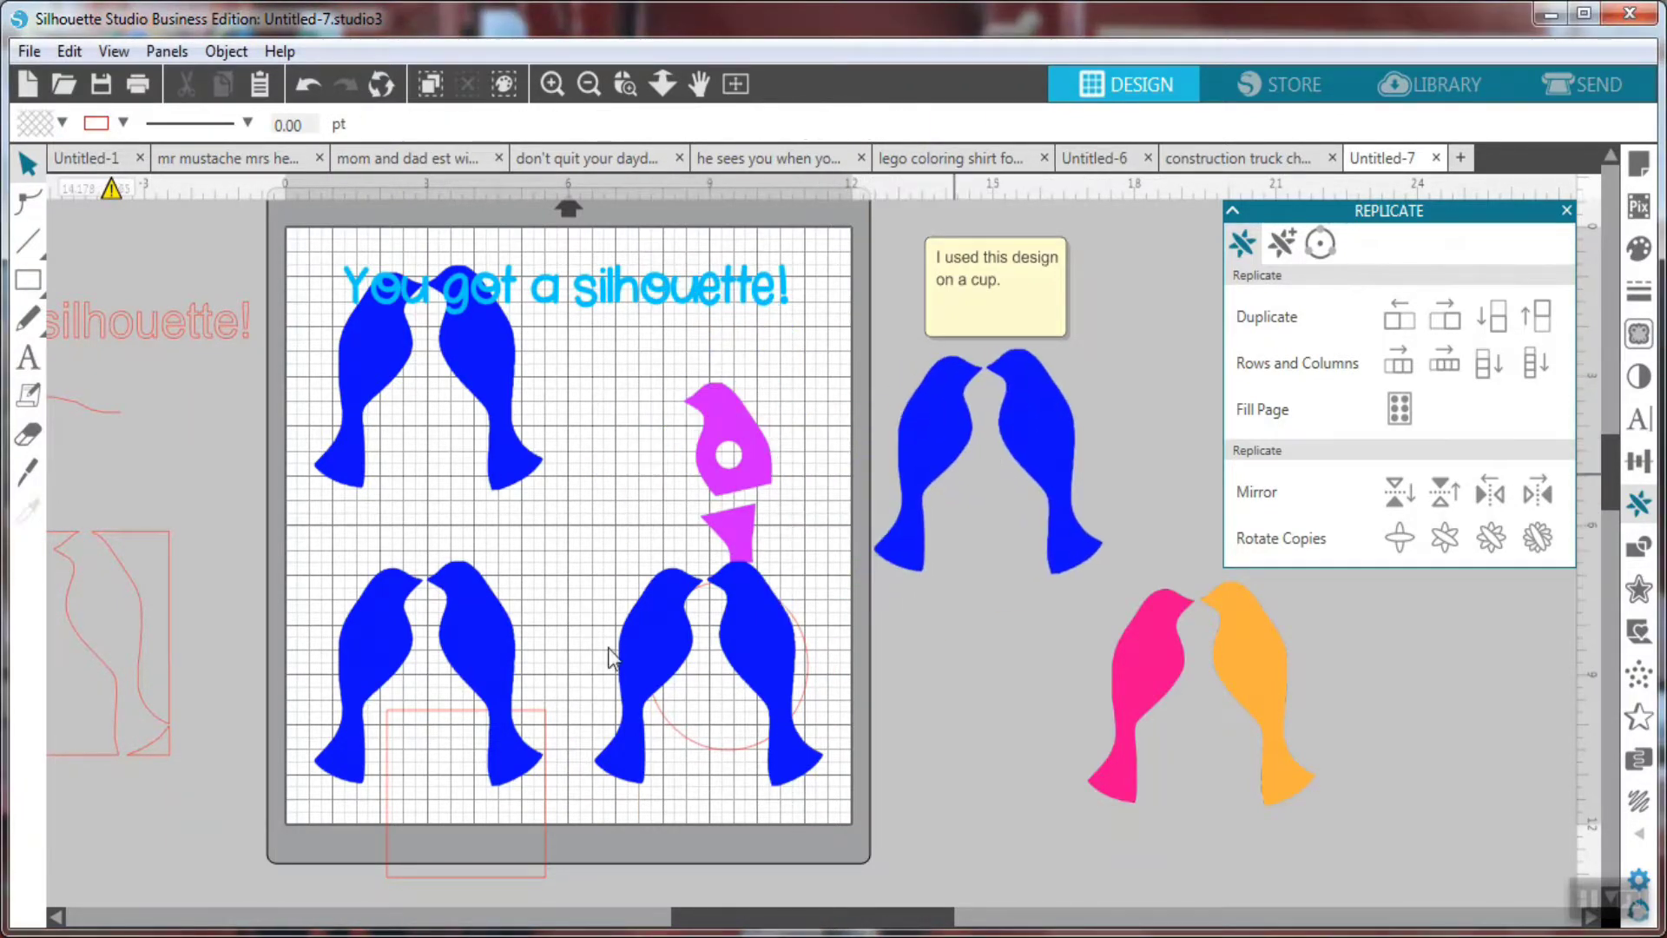
{"action": "left_click_drag", "start_coordinate": [778, 656], "coordinate": [1143, 529]}
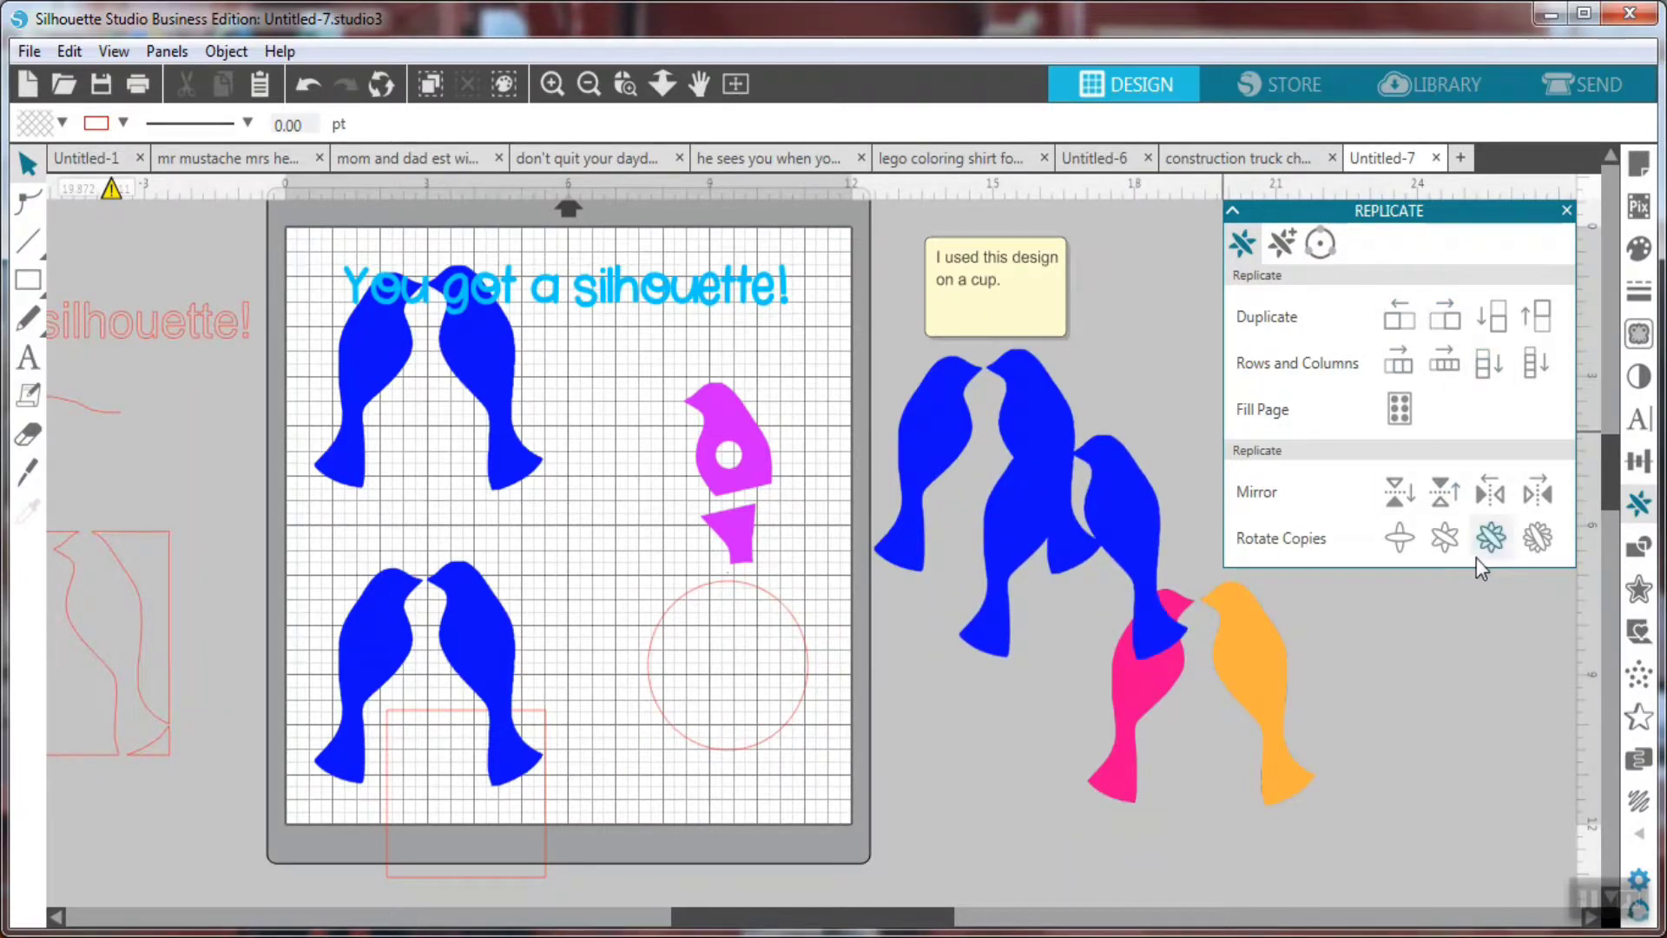
{"action": "left_click_drag", "start_coordinate": [521, 518], "coordinate": [1161, 674]}
{"action": "left_click", "coordinate": [538, 604]}
{"action": "left_click", "coordinate": [1398, 643]}
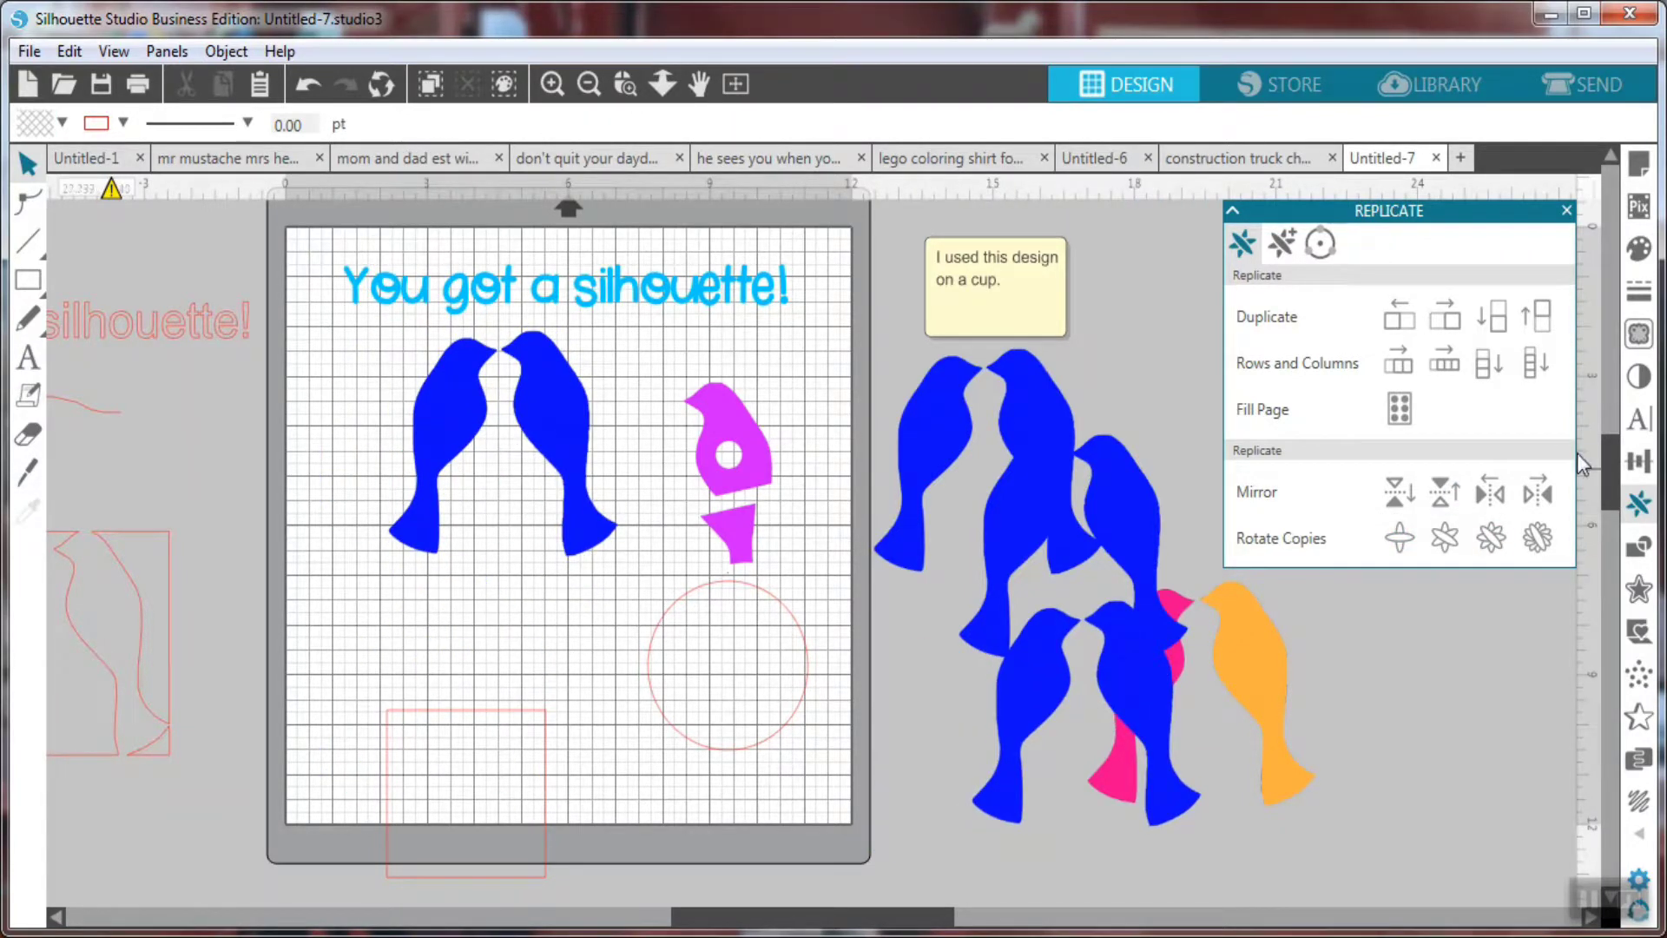
Place the small magenta piece over the right blue bird and subtract its shape from the bird.
{"action": "left_click", "coordinate": [1638, 546]}
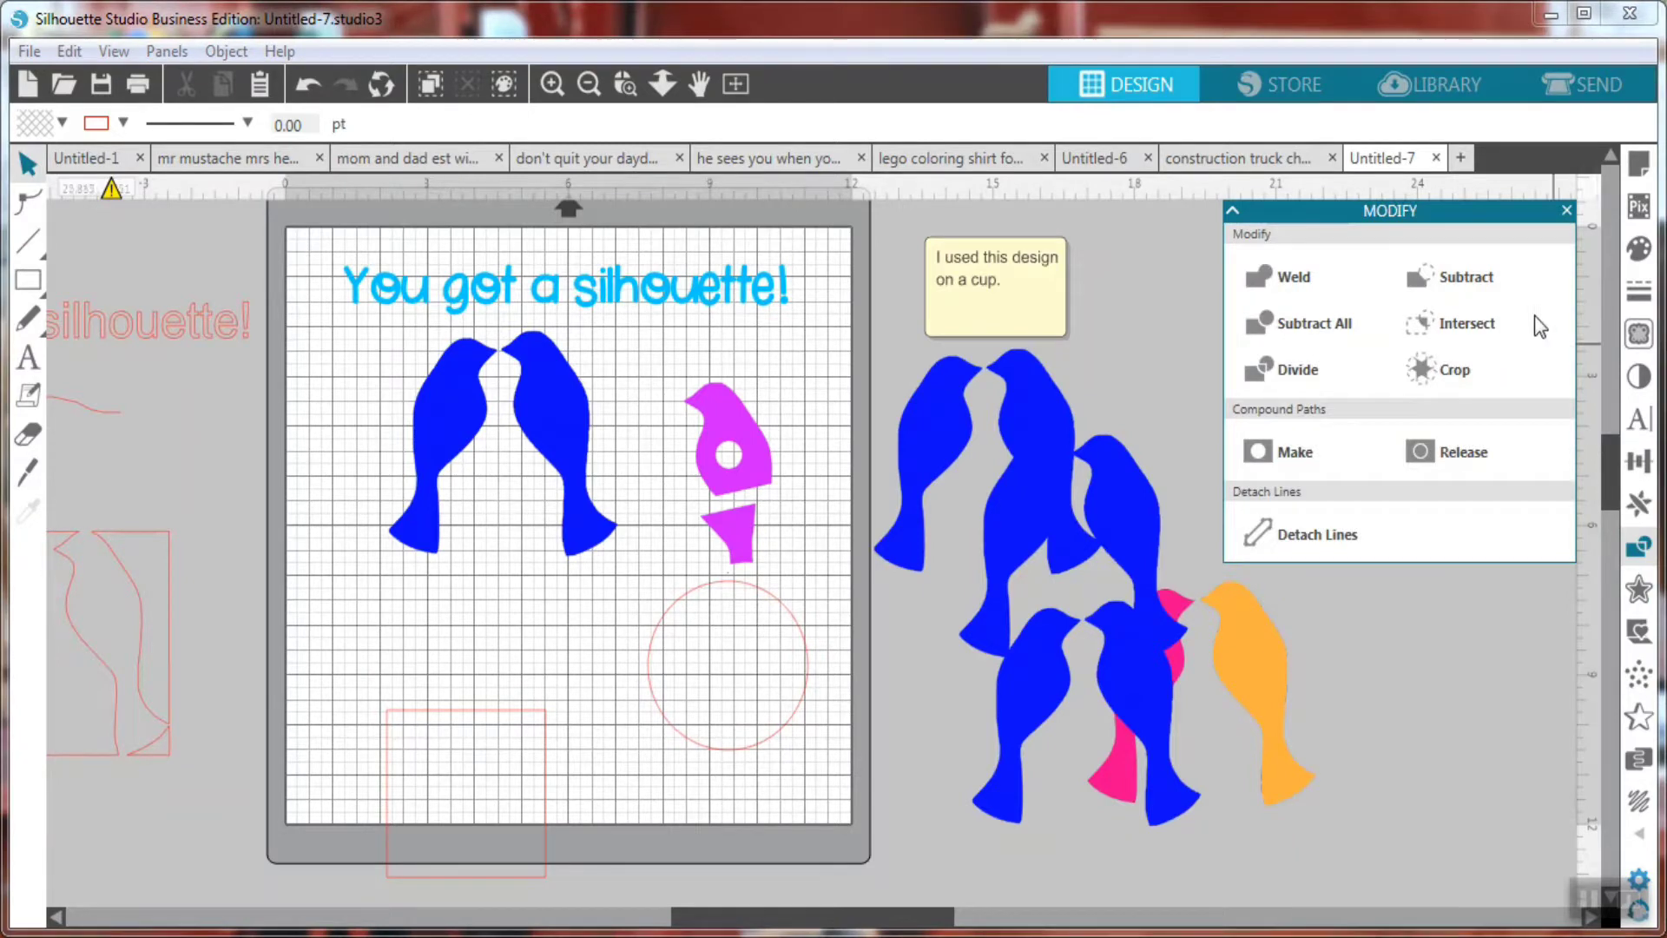
{"action": "mouse_move", "coordinate": [711, 512]}
{"action": "left_mouse_down"}
{"action": "mouse_move", "coordinate": [567, 420]}
{"action": "mouse_move", "coordinate": [746, 456]}
{"action": "mouse_move", "coordinate": [695, 421]}
{"action": "mouse_move", "coordinate": [673, 334]}
{"action": "mouse_move", "coordinate": [568, 417]}
{"action": "left_mouse_up"}
{"action": "left_click", "coordinate": [610, 451]}
{"action": "left_click", "coordinate": [559, 436]}
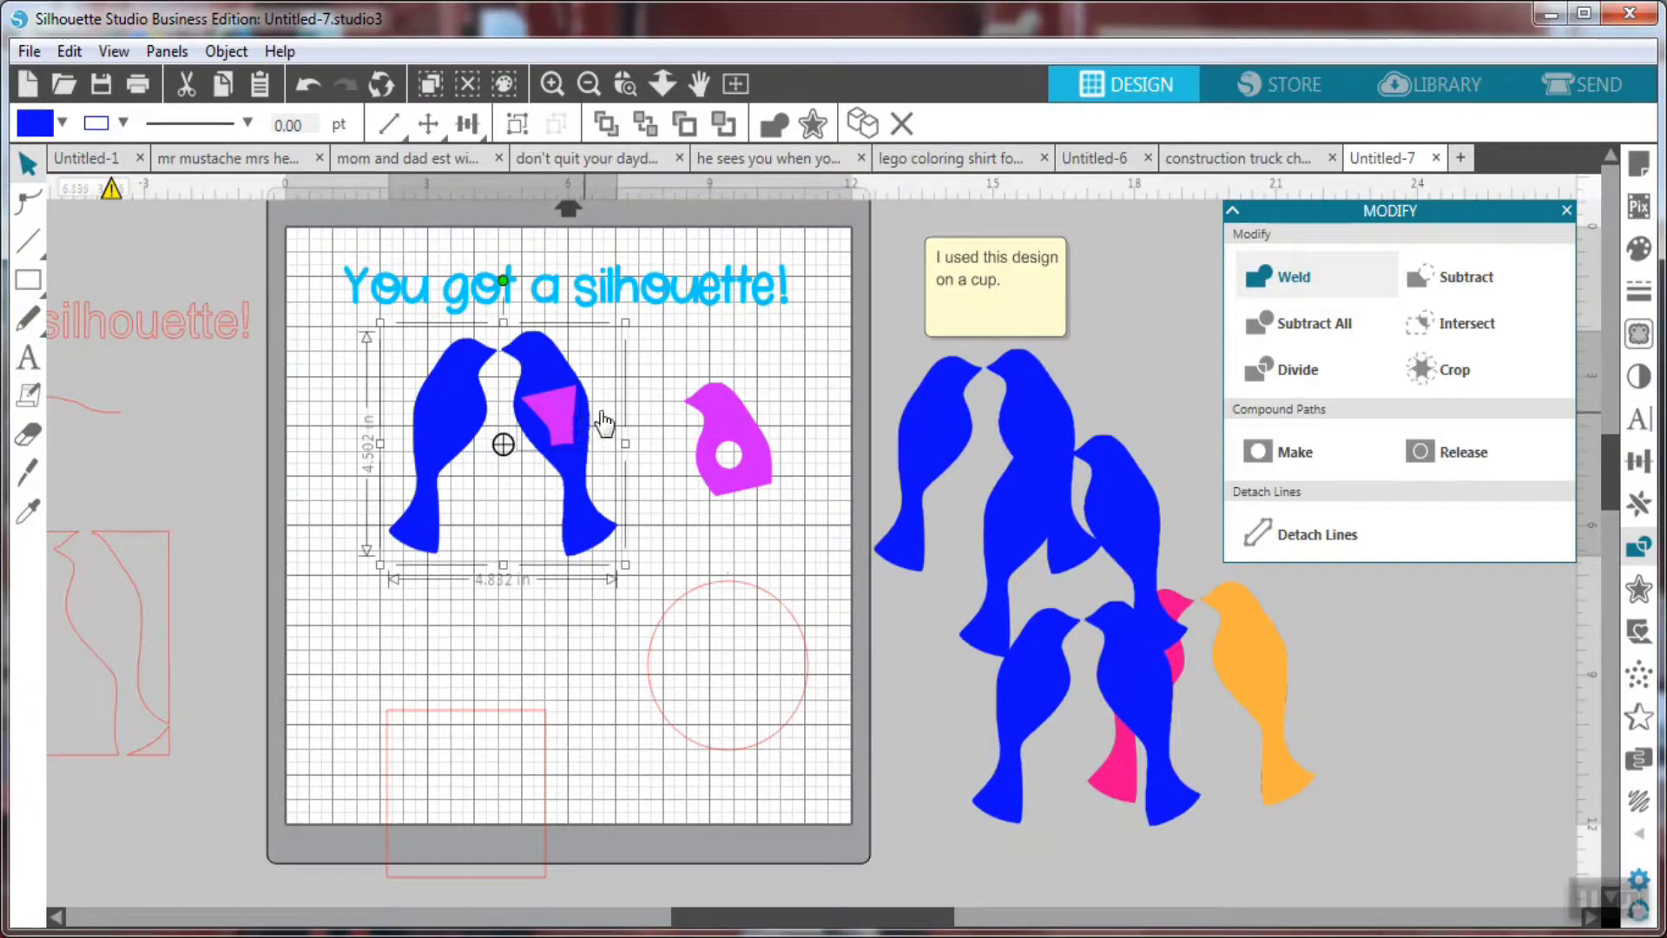
{"action": "left_click", "coordinate": [1482, 373]}
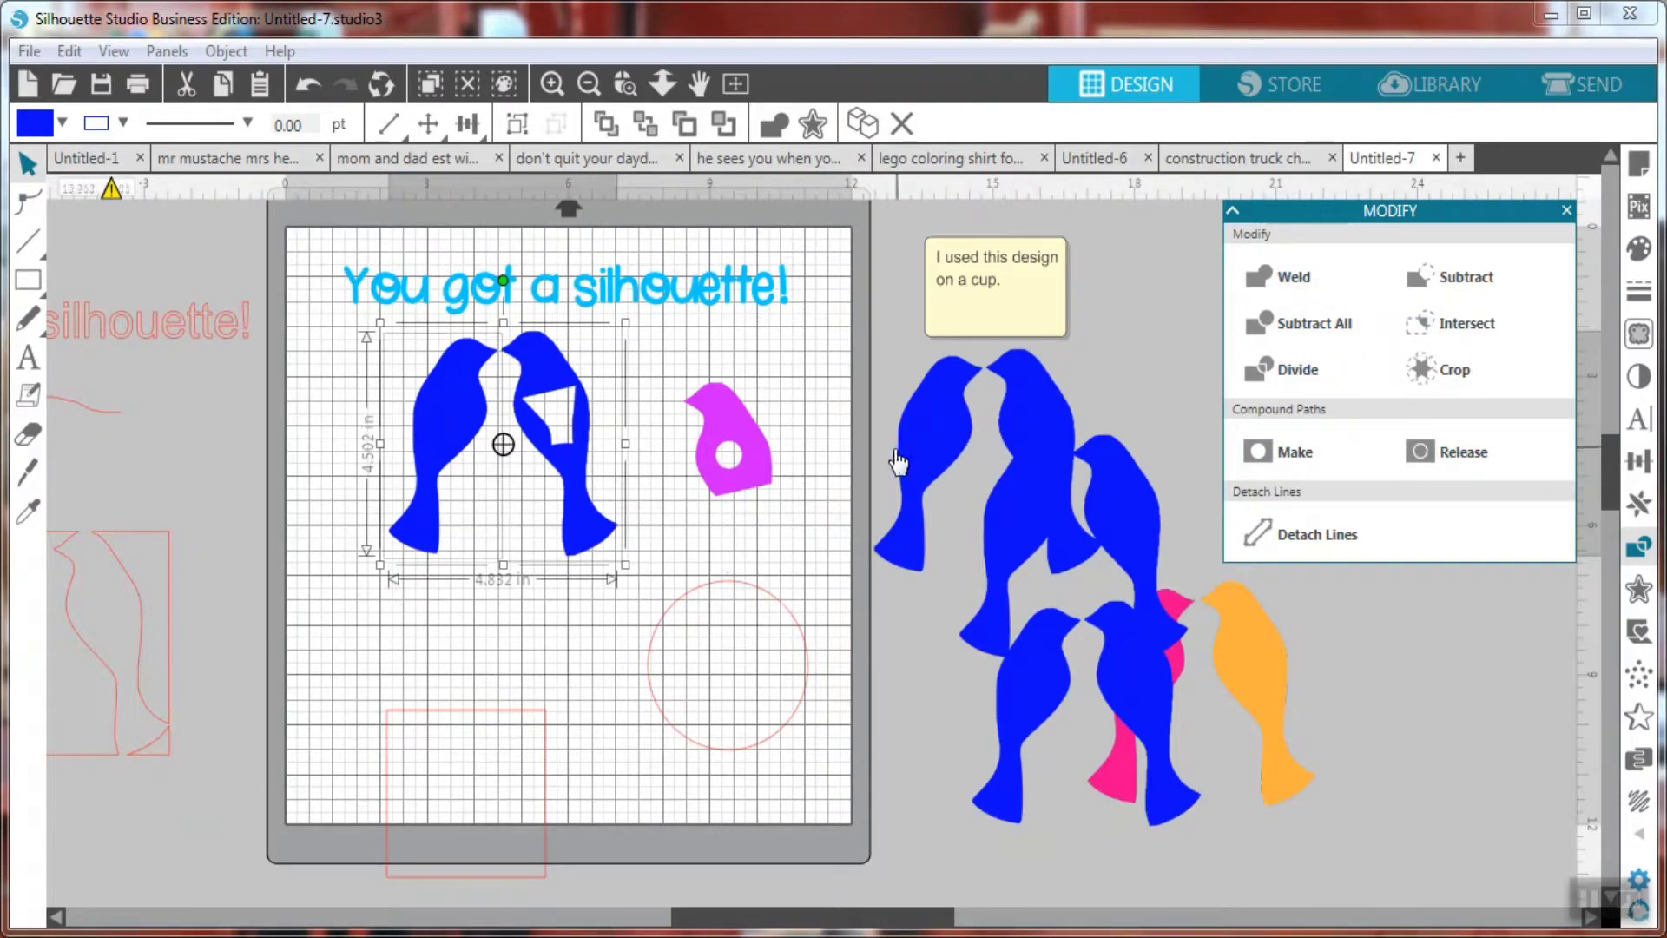
Place the magenta bird body over the left blue bird, weld them together, and move the welded birds slightly left.
{"action": "left_click_drag", "start_coordinate": [756, 477], "coordinate": [469, 424]}
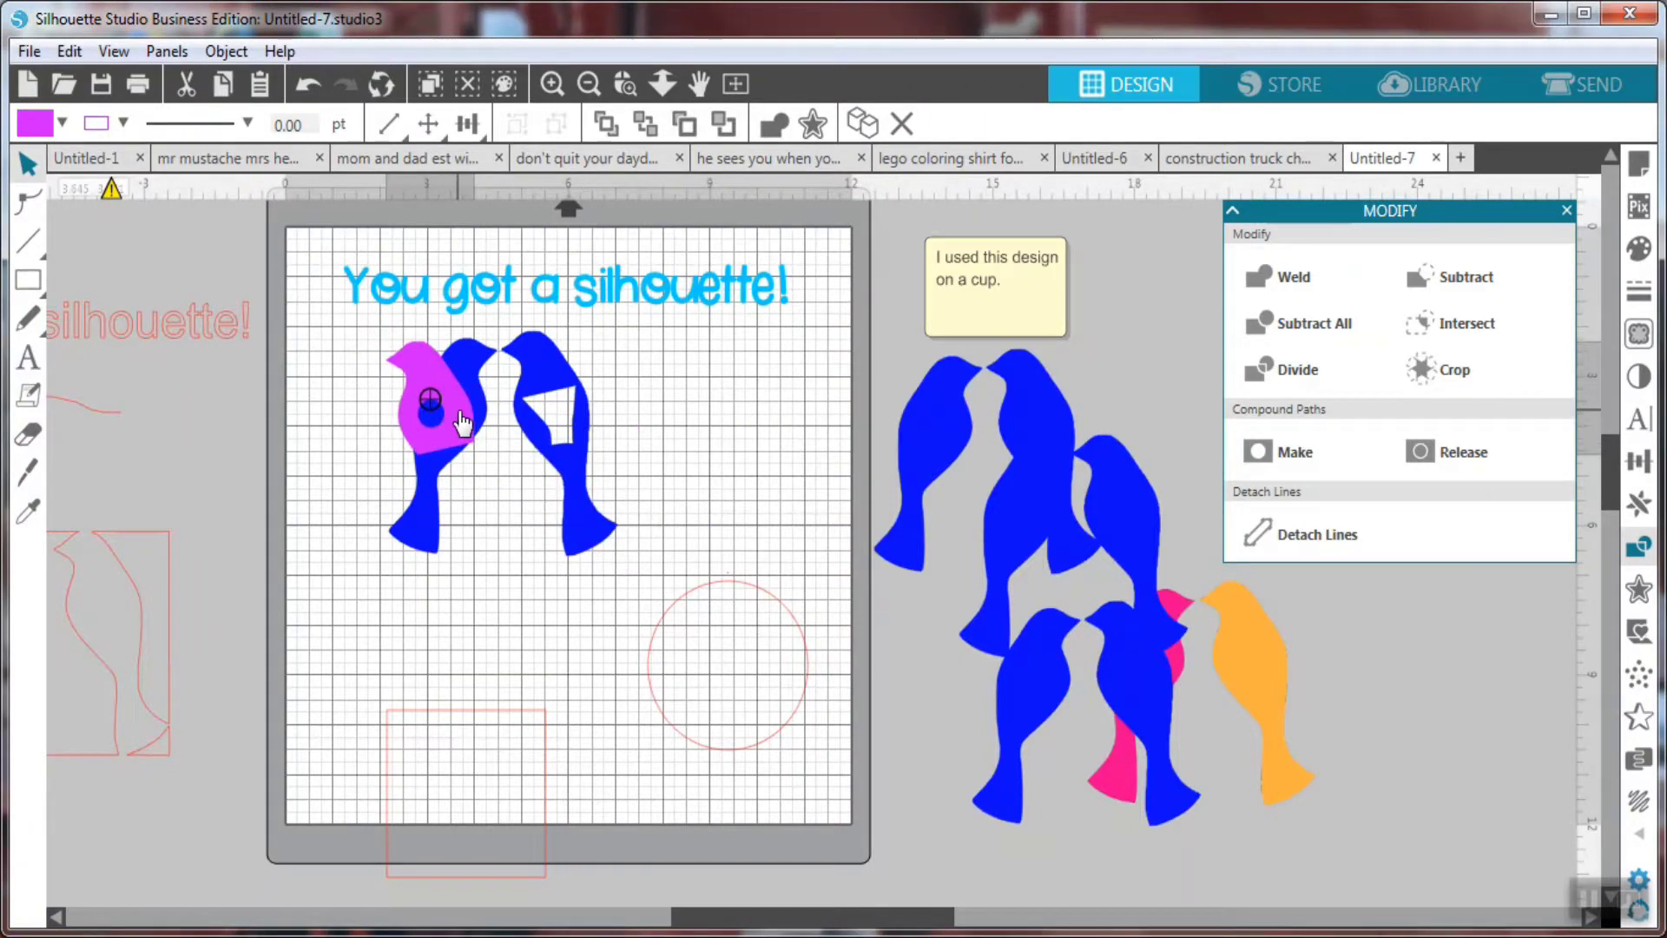
{"action": "left_click_drag", "start_coordinate": [790, 471], "coordinate": [371, 408]}
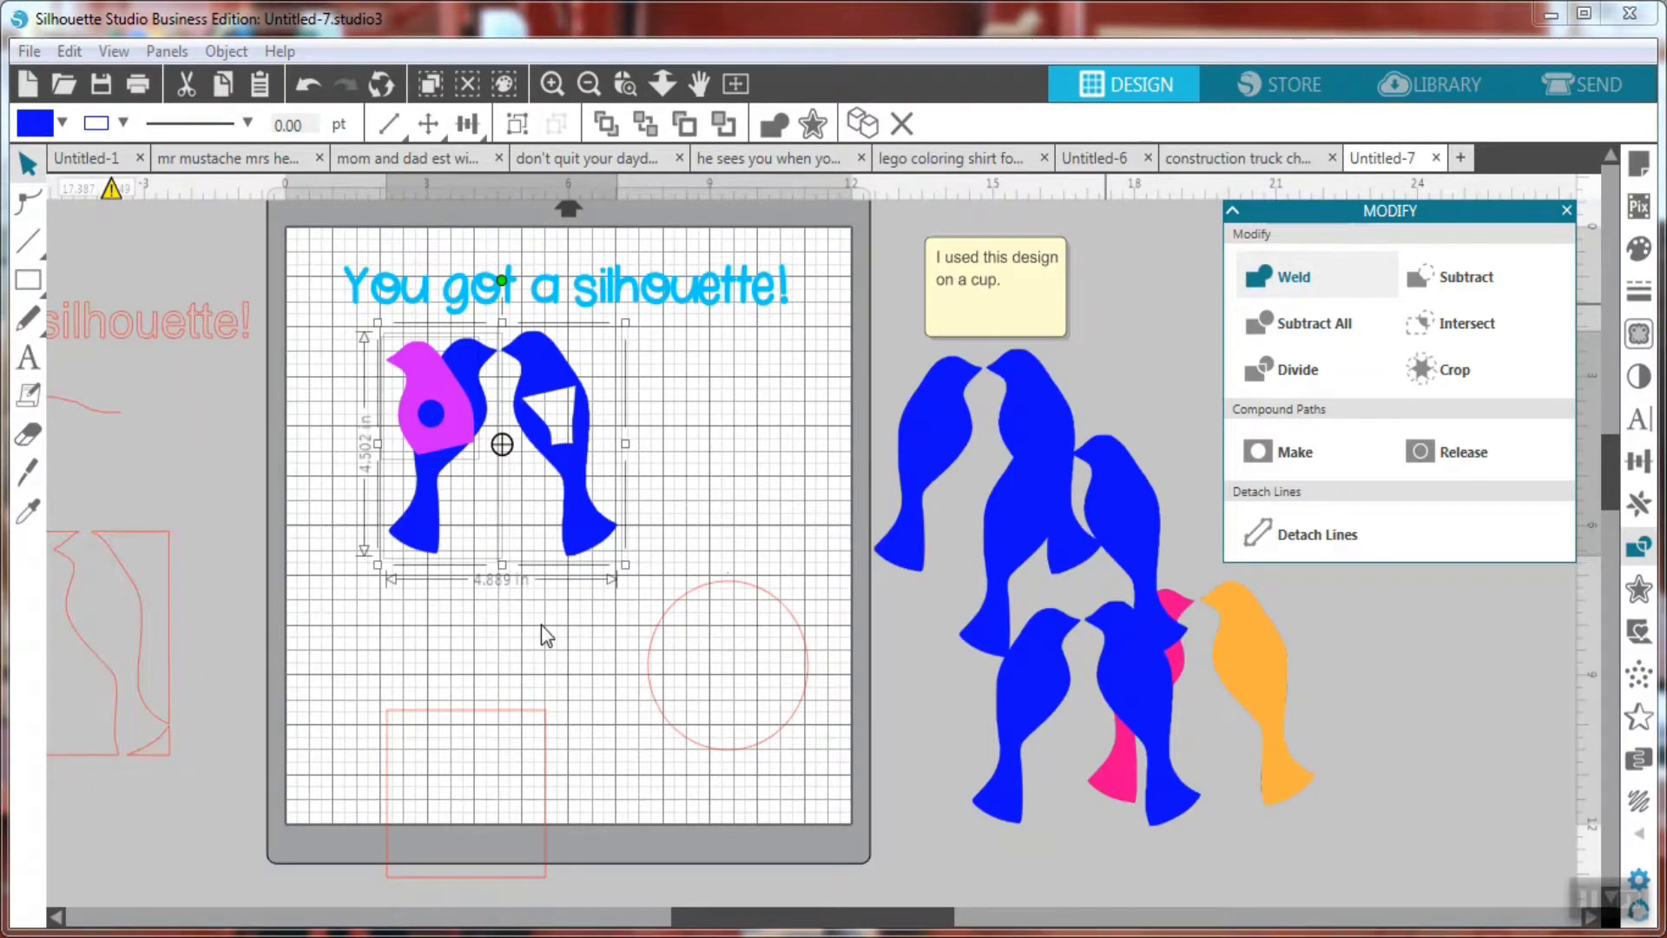
{"action": "left_click_drag", "start_coordinate": [428, 385], "coordinate": [390, 388]}
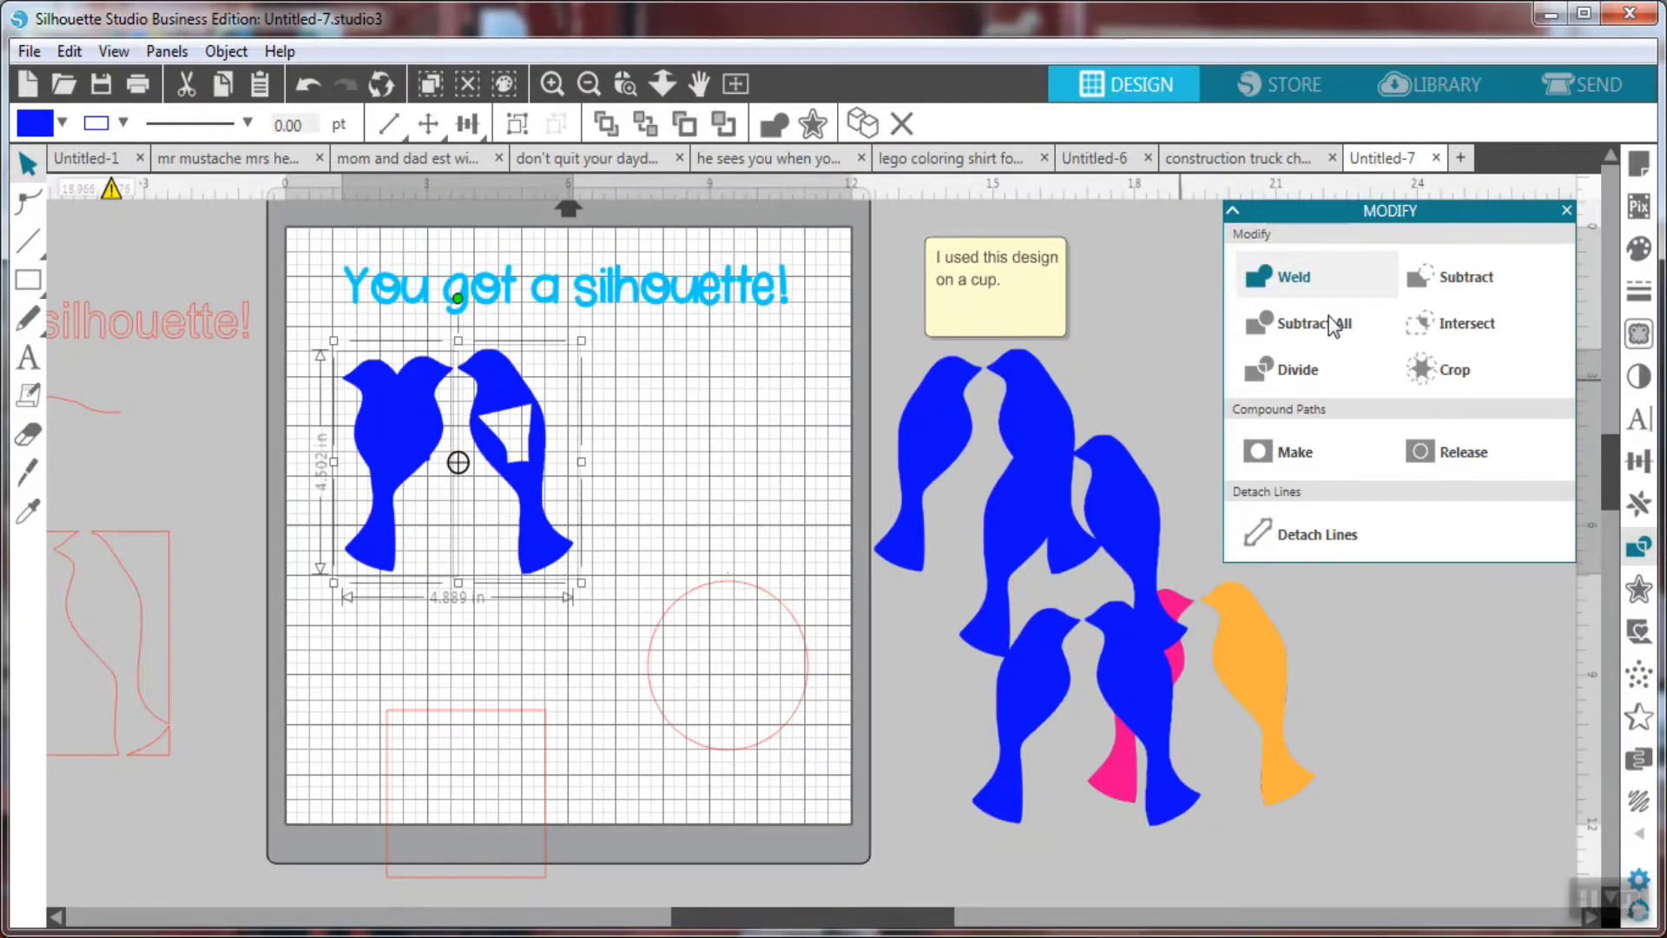
Add the text "Hello!" to the right of the blue birds and set its font to Rosaline.
{"action": "left_click", "coordinate": [29, 357]}
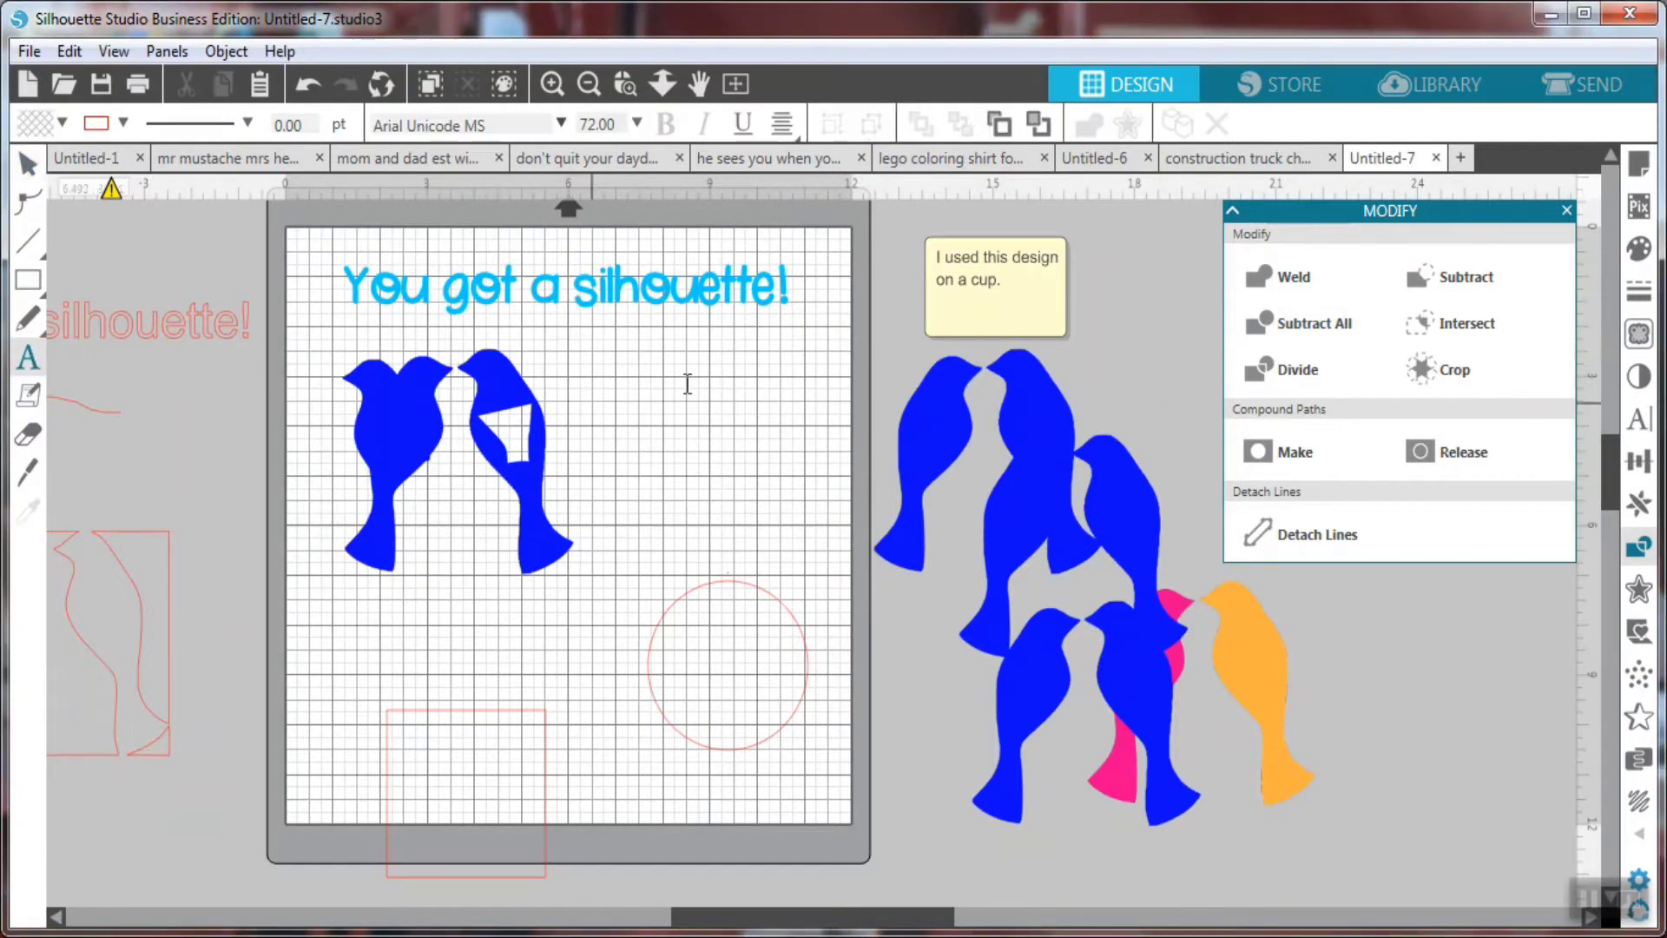
{"action": "left_click", "coordinate": [631, 393]}
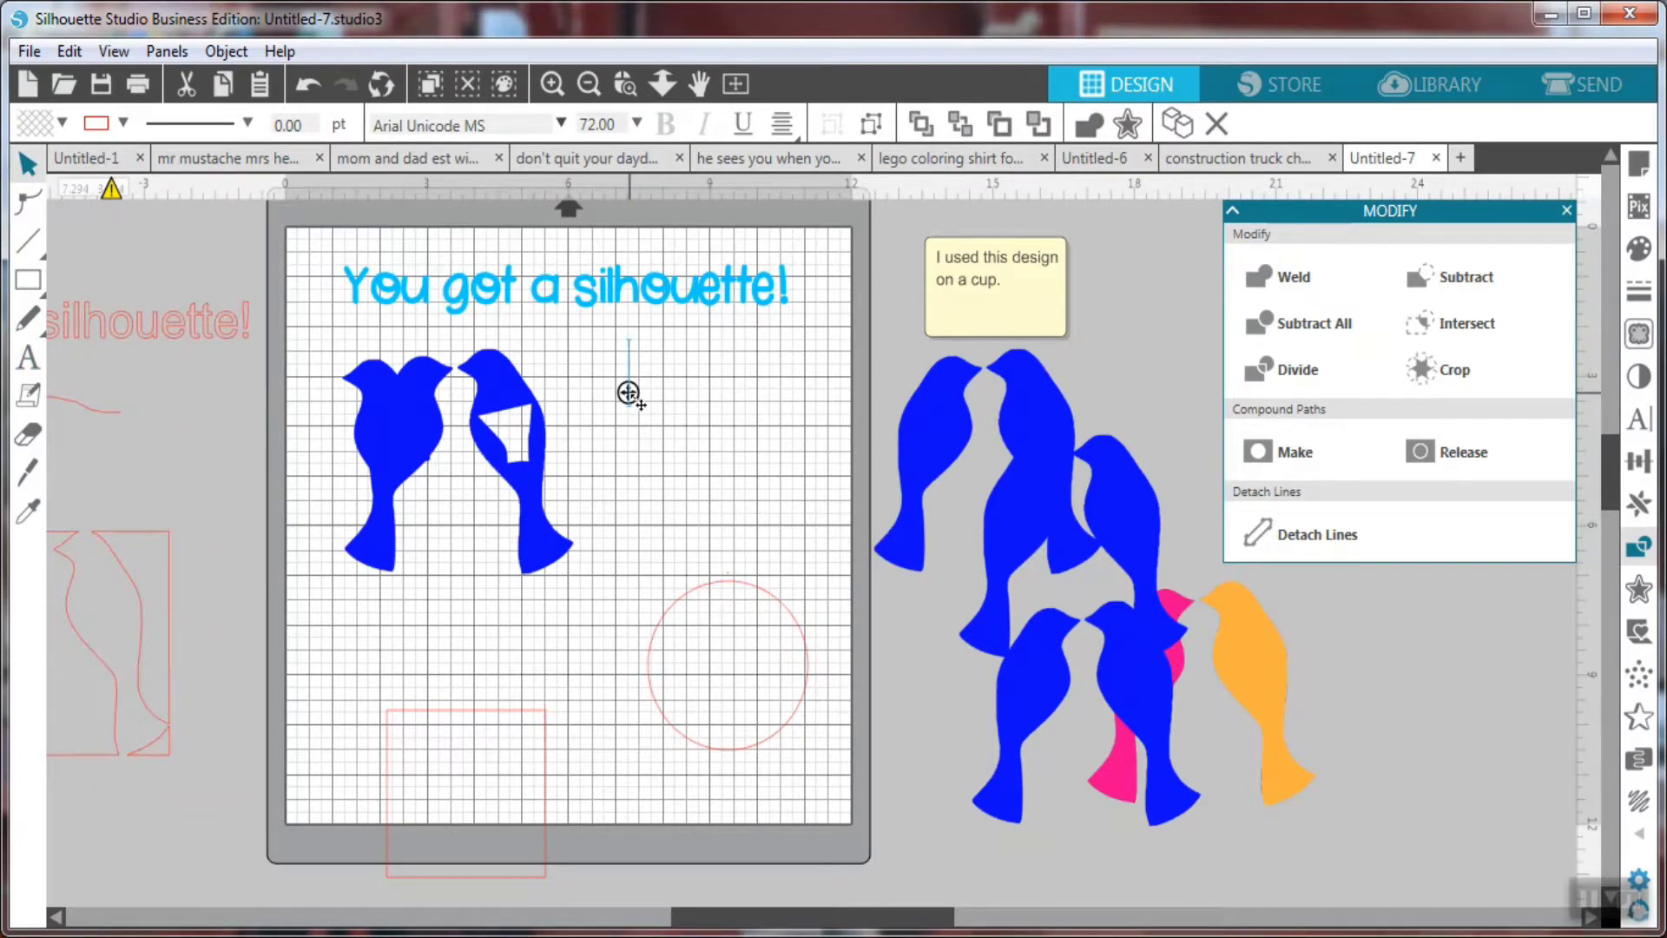
{"action": "type", "text": "H"}
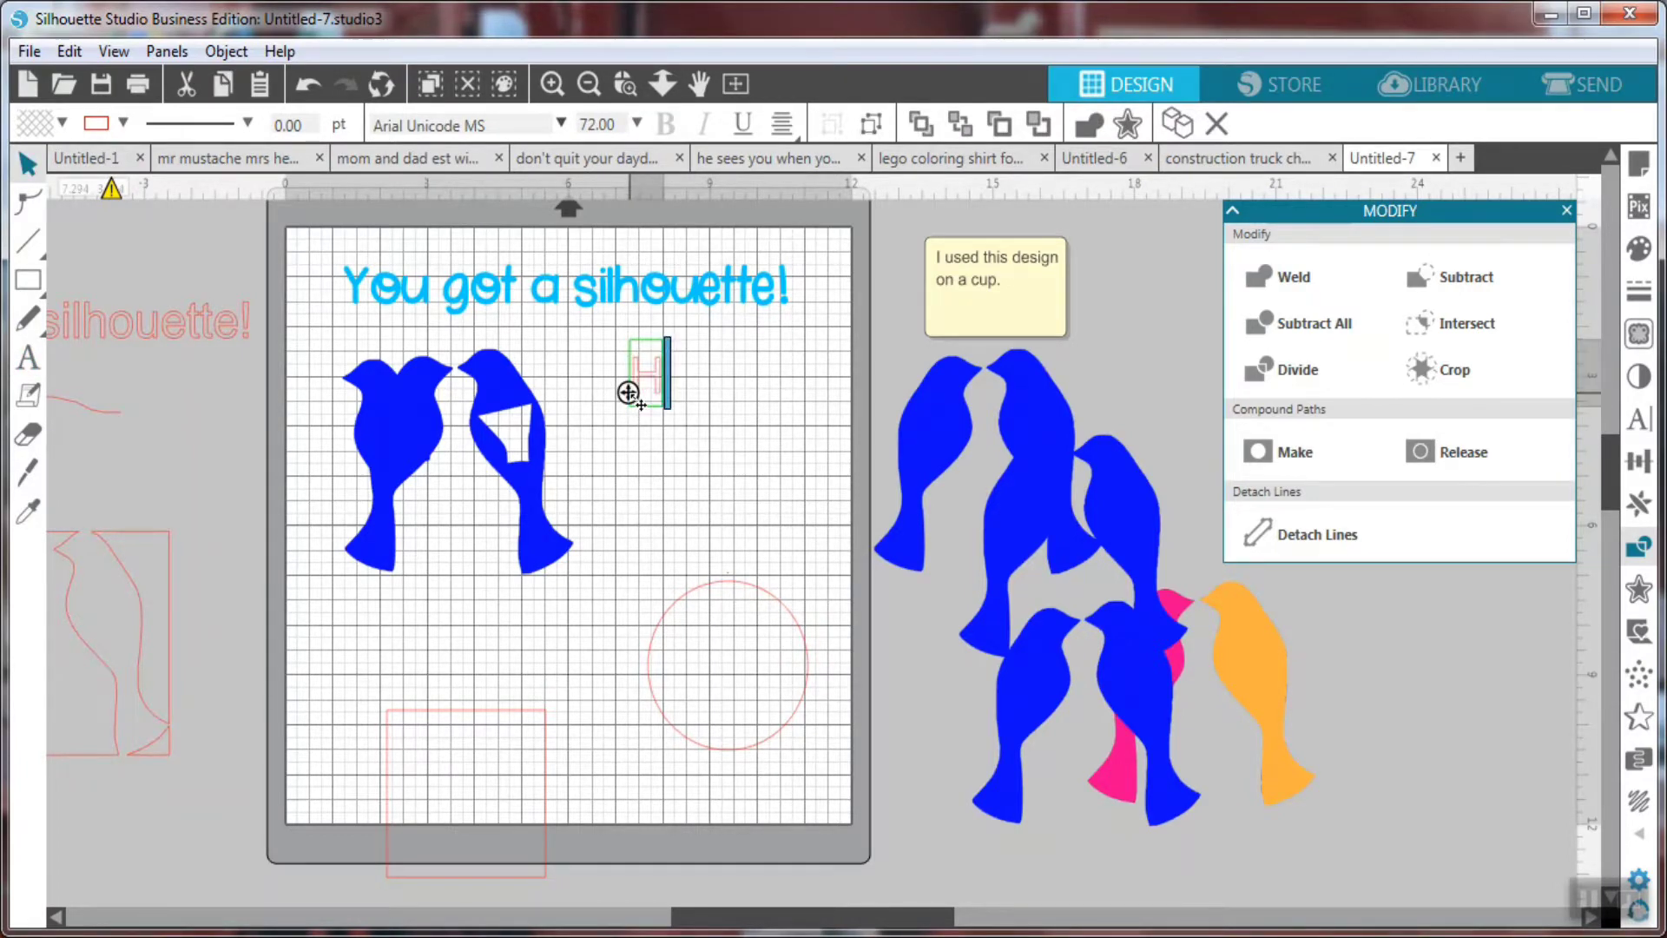
{"action": "type", "text": "ello!"}
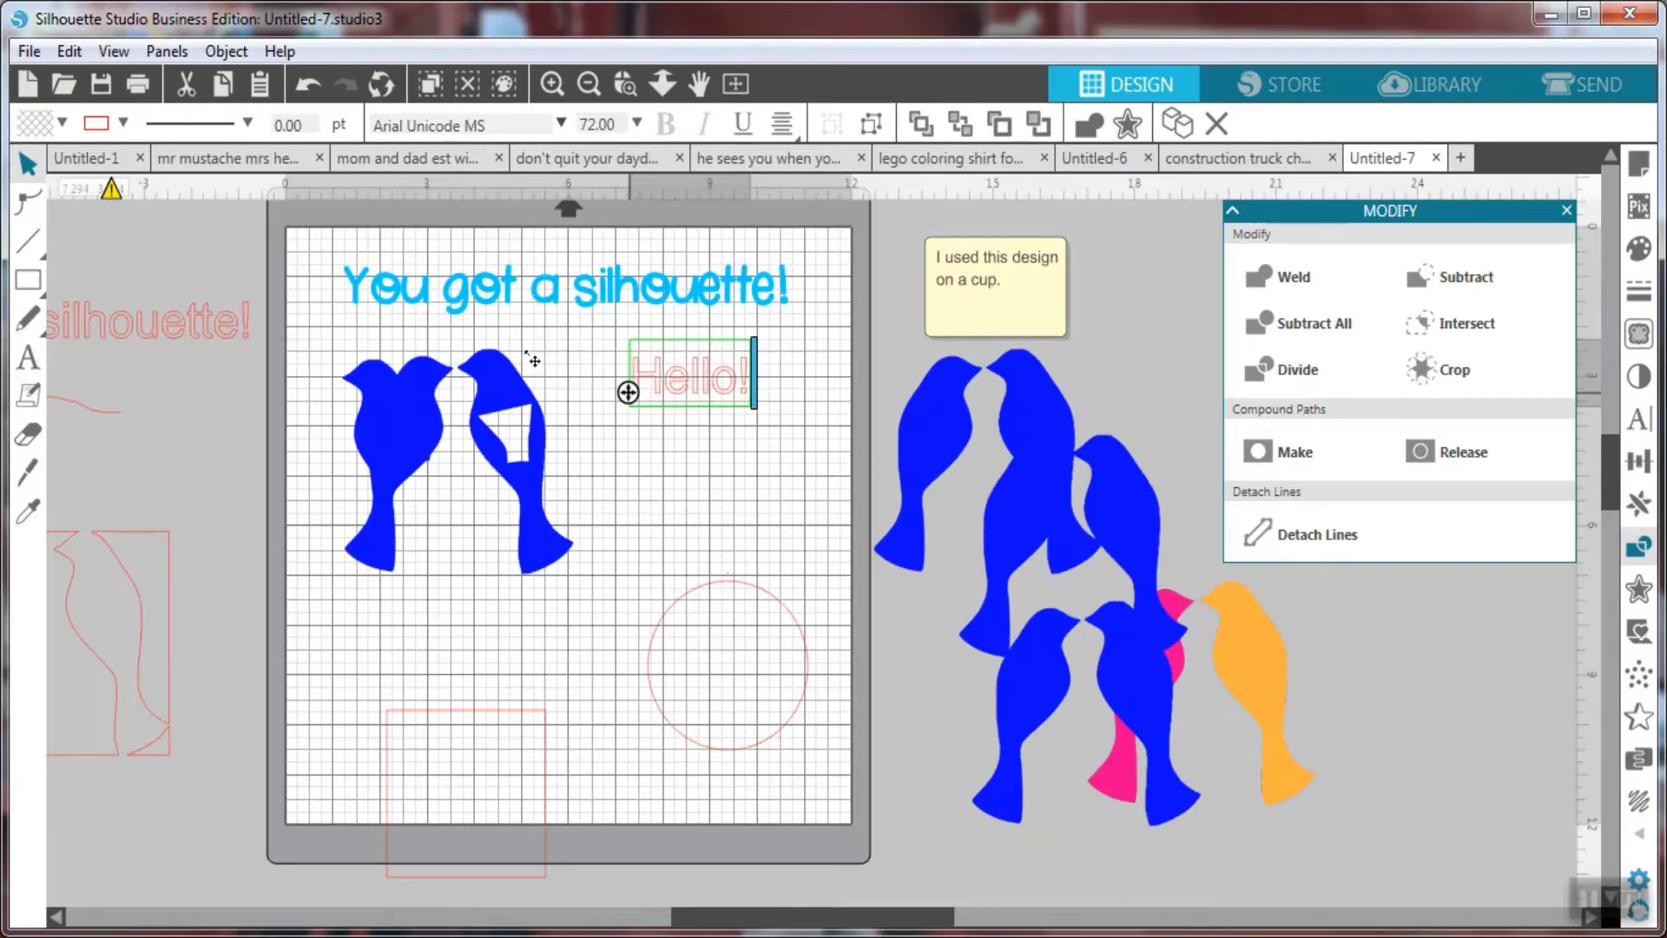
{"action": "left_click", "coordinate": [764, 397]}
{"action": "left_click", "coordinate": [722, 404]}
{"action": "left_click", "coordinate": [1639, 419]}
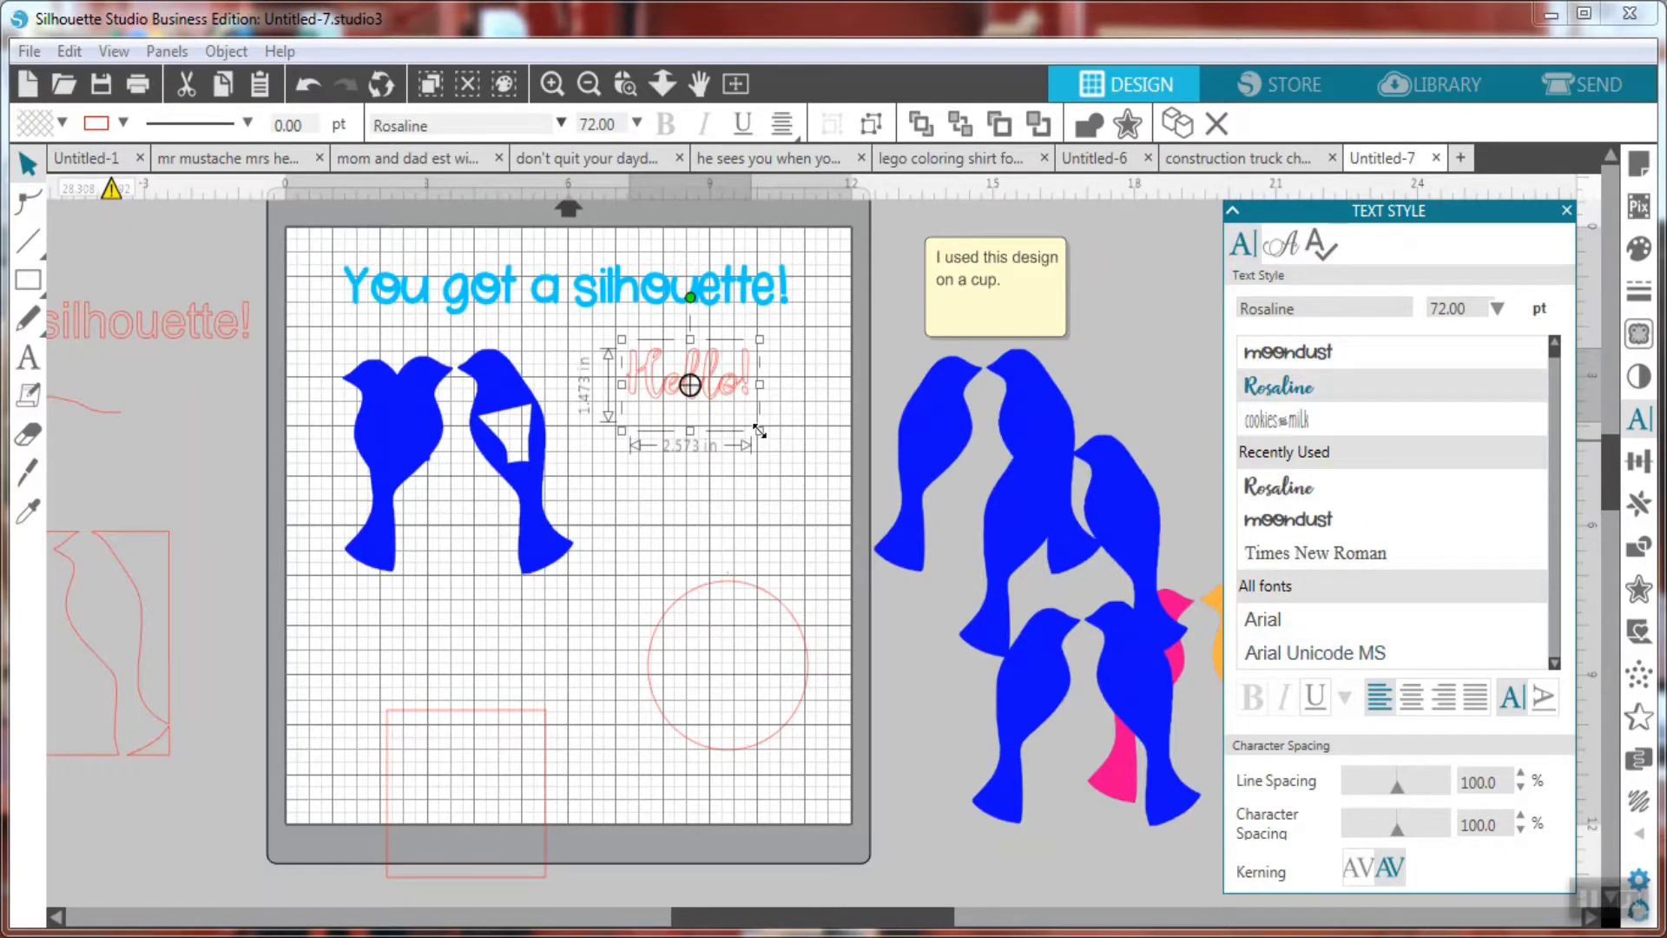
Enlarge the "Hello!" text to about 4.46 in wide and weld its overlapping letters.
{"action": "left_click_drag", "start_coordinate": [759, 432], "coordinate": [848, 484]}
{"action": "left_click_drag", "start_coordinate": [793, 416], "coordinate": [767, 423]}
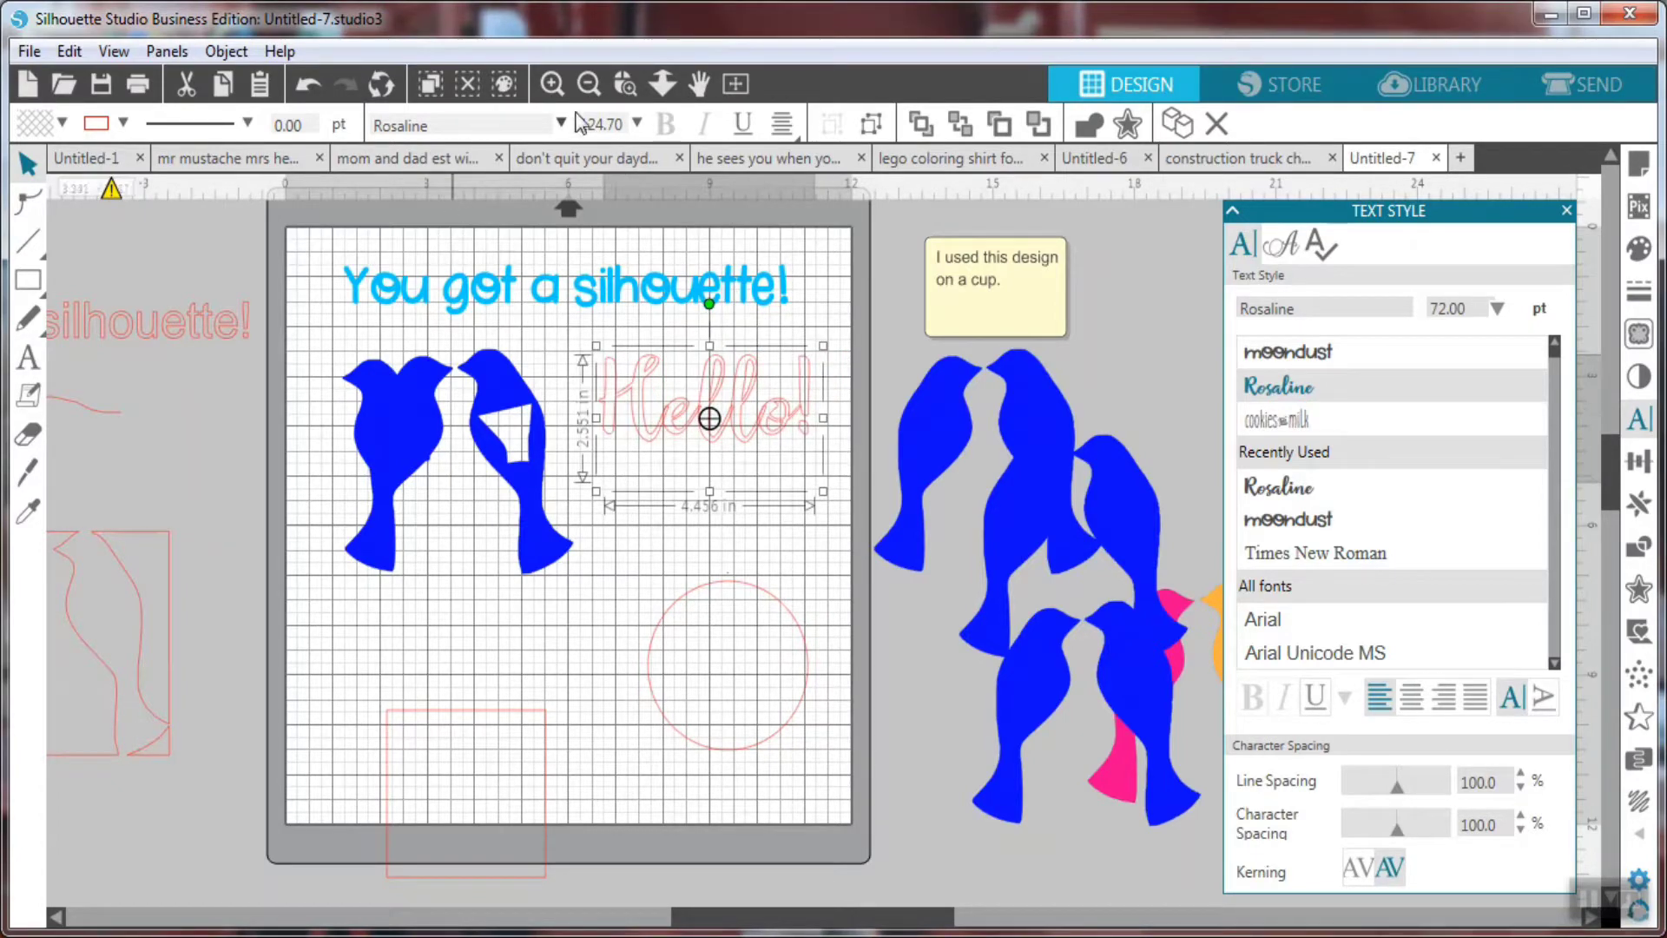
{"action": "left_click", "coordinate": [807, 457]}
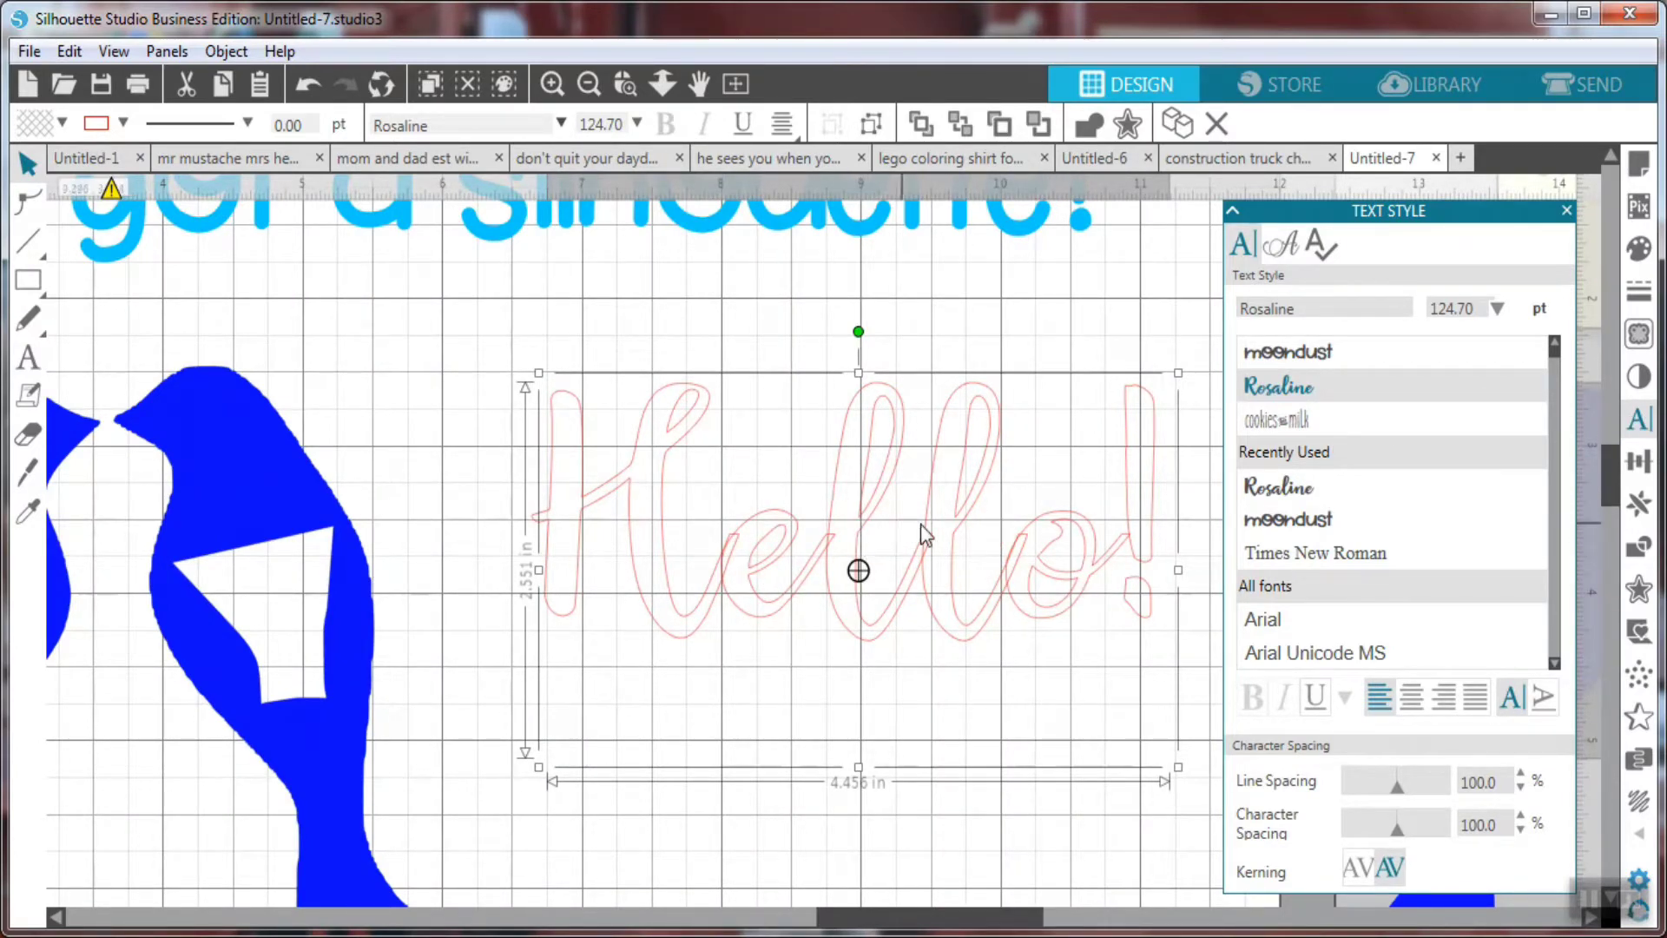
{"action": "left_click", "coordinate": [1638, 546]}
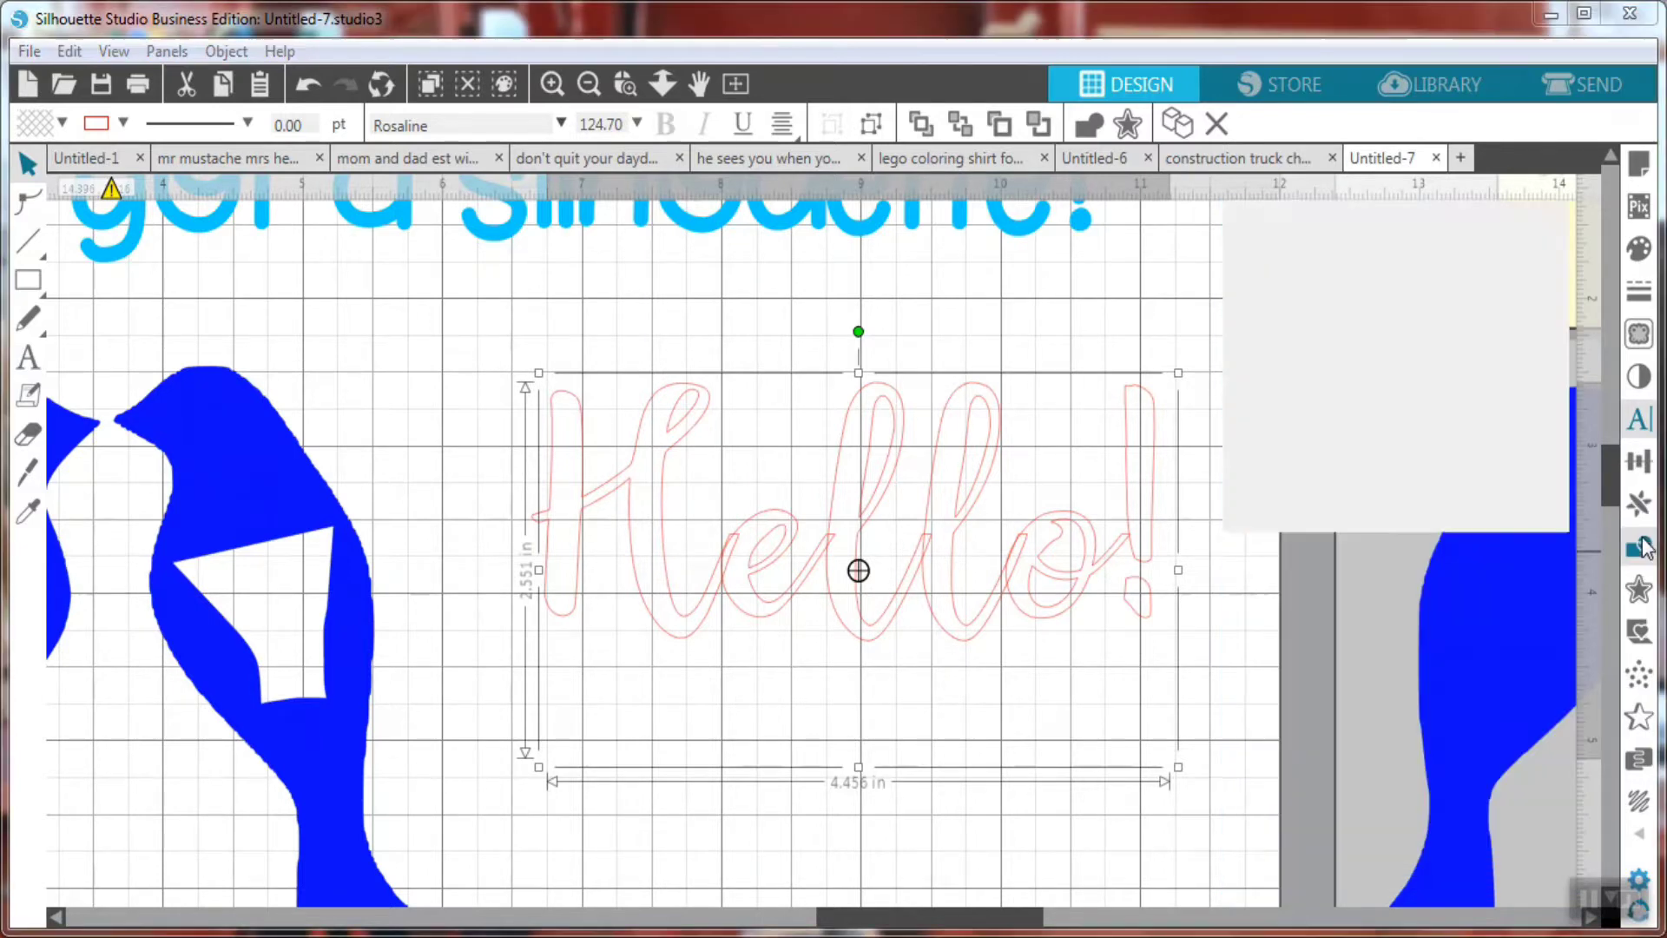
{"action": "right_click", "coordinate": [843, 452]}
{"action": "left_click", "coordinate": [903, 548]}
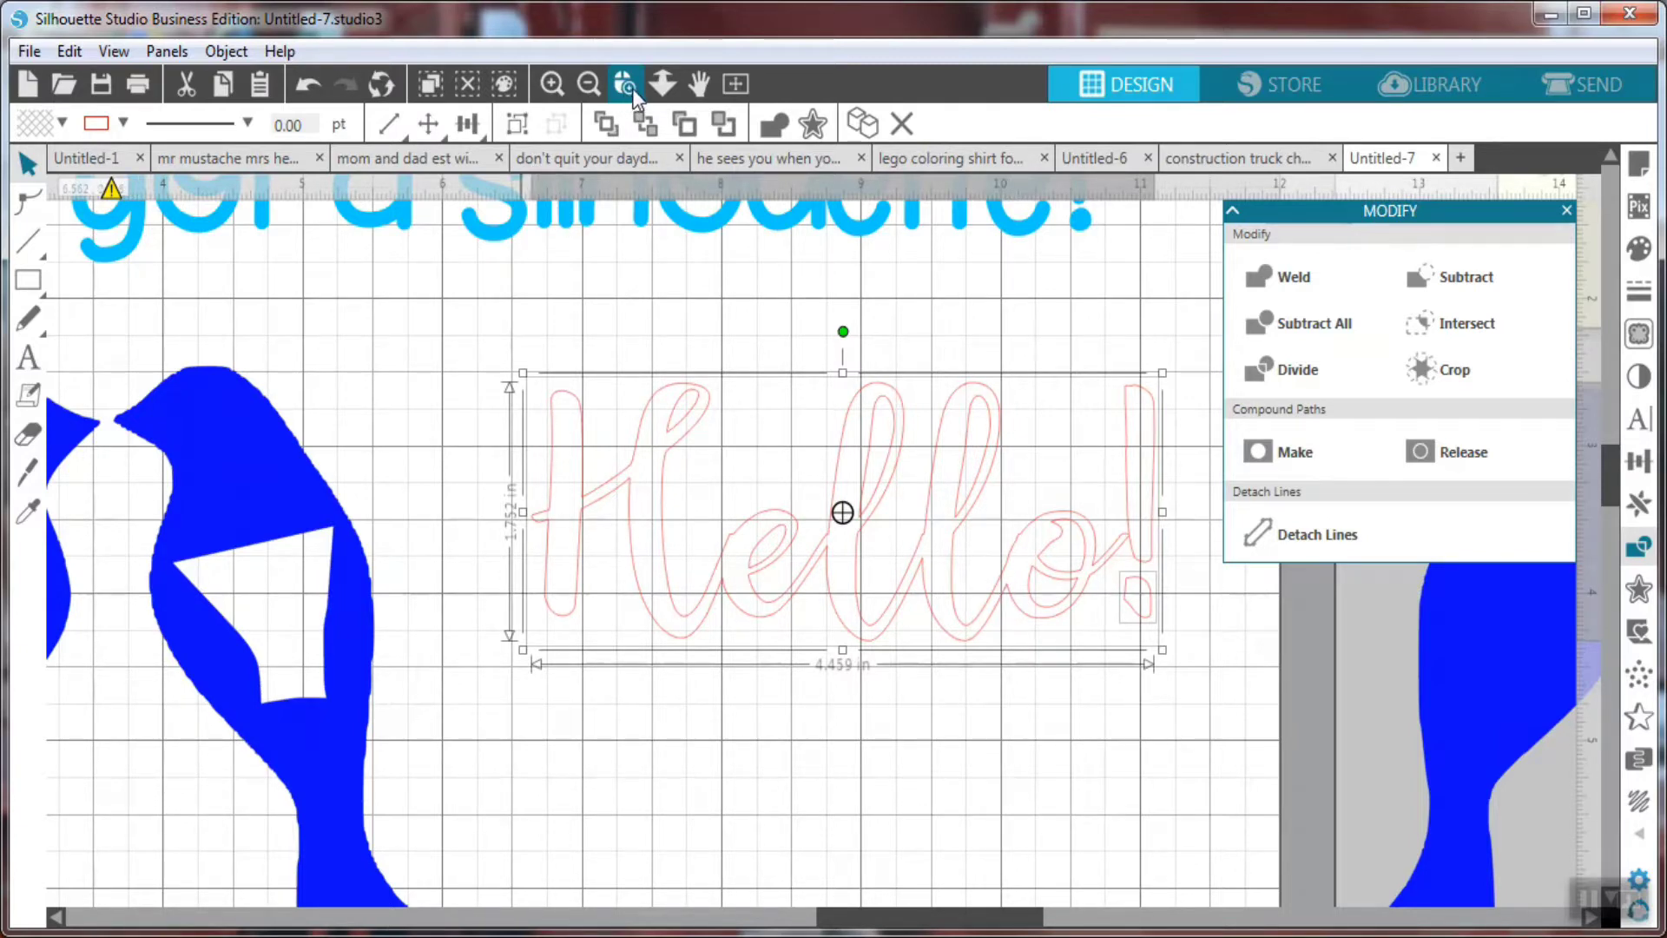
Swap the modified blue birds for an intact blue pair, moving the modified ones off the page and placing the pair above the square.
{"action": "left_click", "coordinate": [597, 86]}
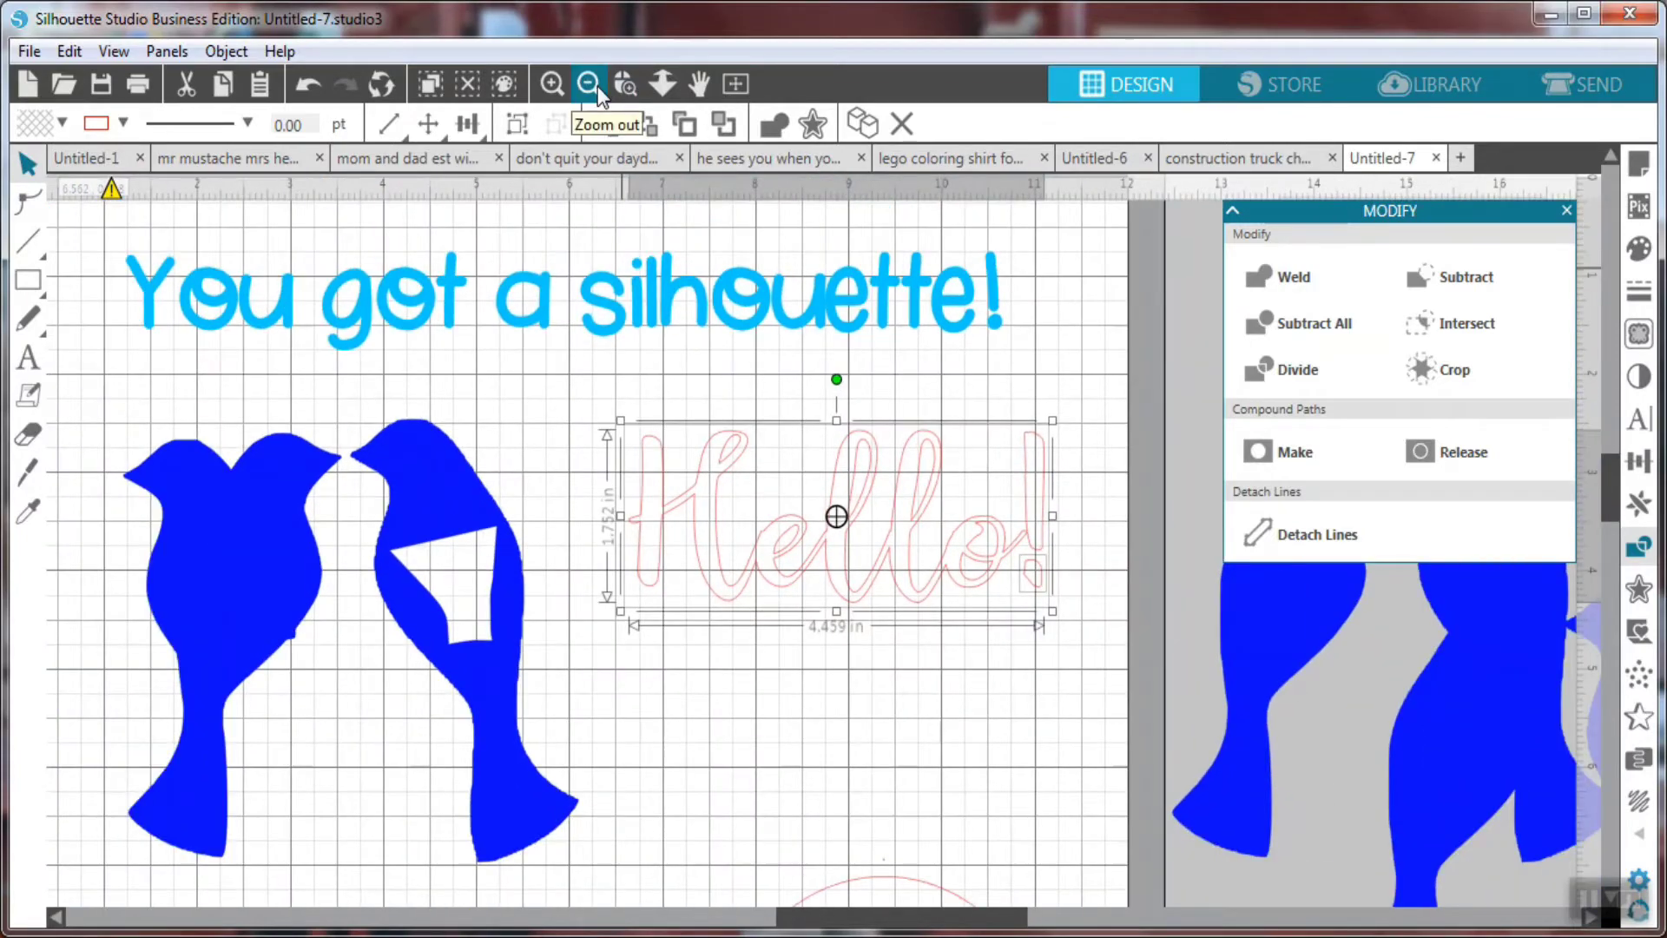
{"action": "left_click", "coordinate": [597, 86]}
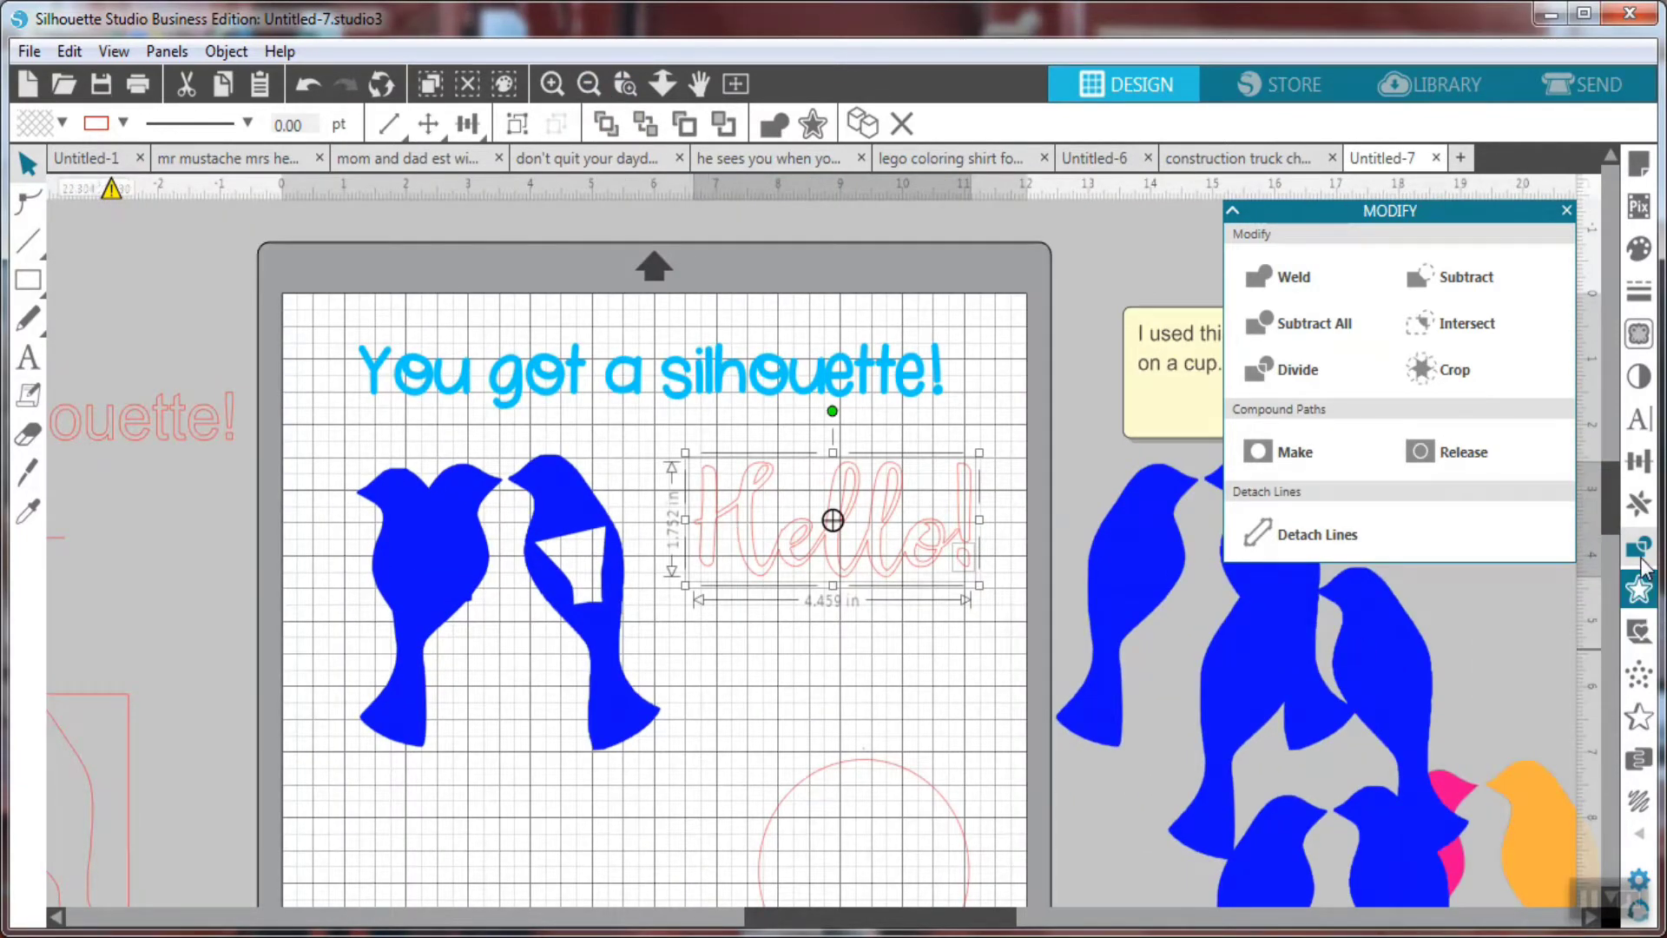
{"action": "scroll", "coordinate": [1623, 542], "scroll_direction": "down", "scroll_amount": 3}
{"action": "scroll", "coordinate": [1623, 543], "scroll_direction": "up", "scroll_amount": 1}
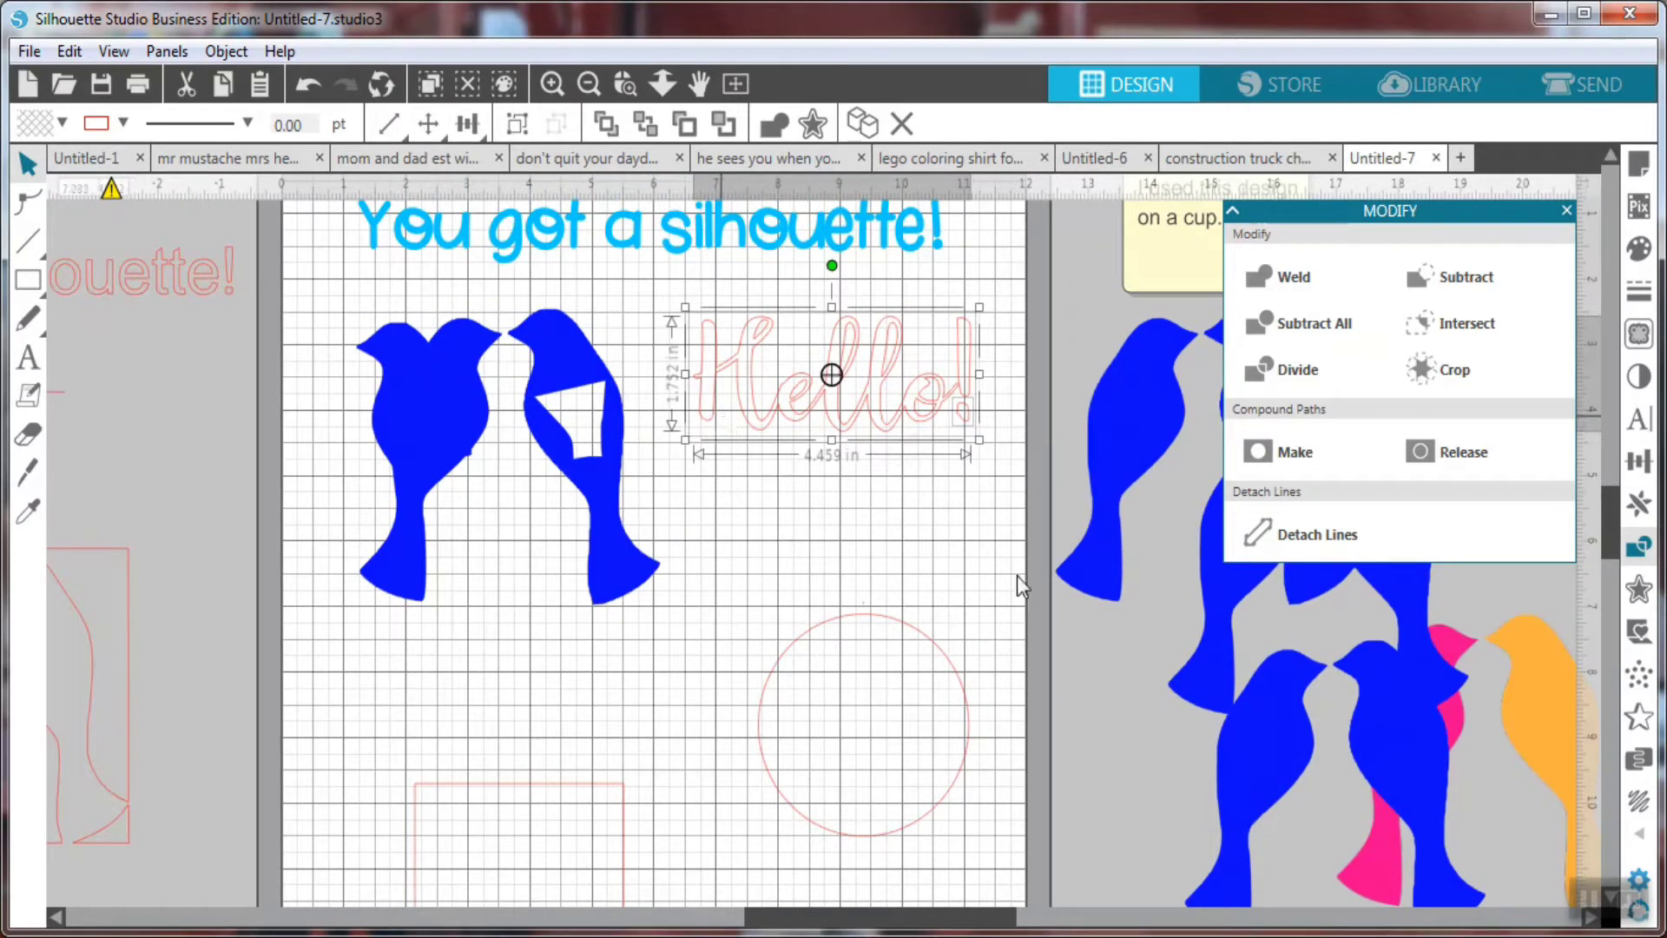
{"action": "left_click_drag", "start_coordinate": [1102, 457], "coordinate": [478, 821]}
{"action": "left_click_drag", "start_coordinate": [576, 446], "coordinate": [1345, 554]}
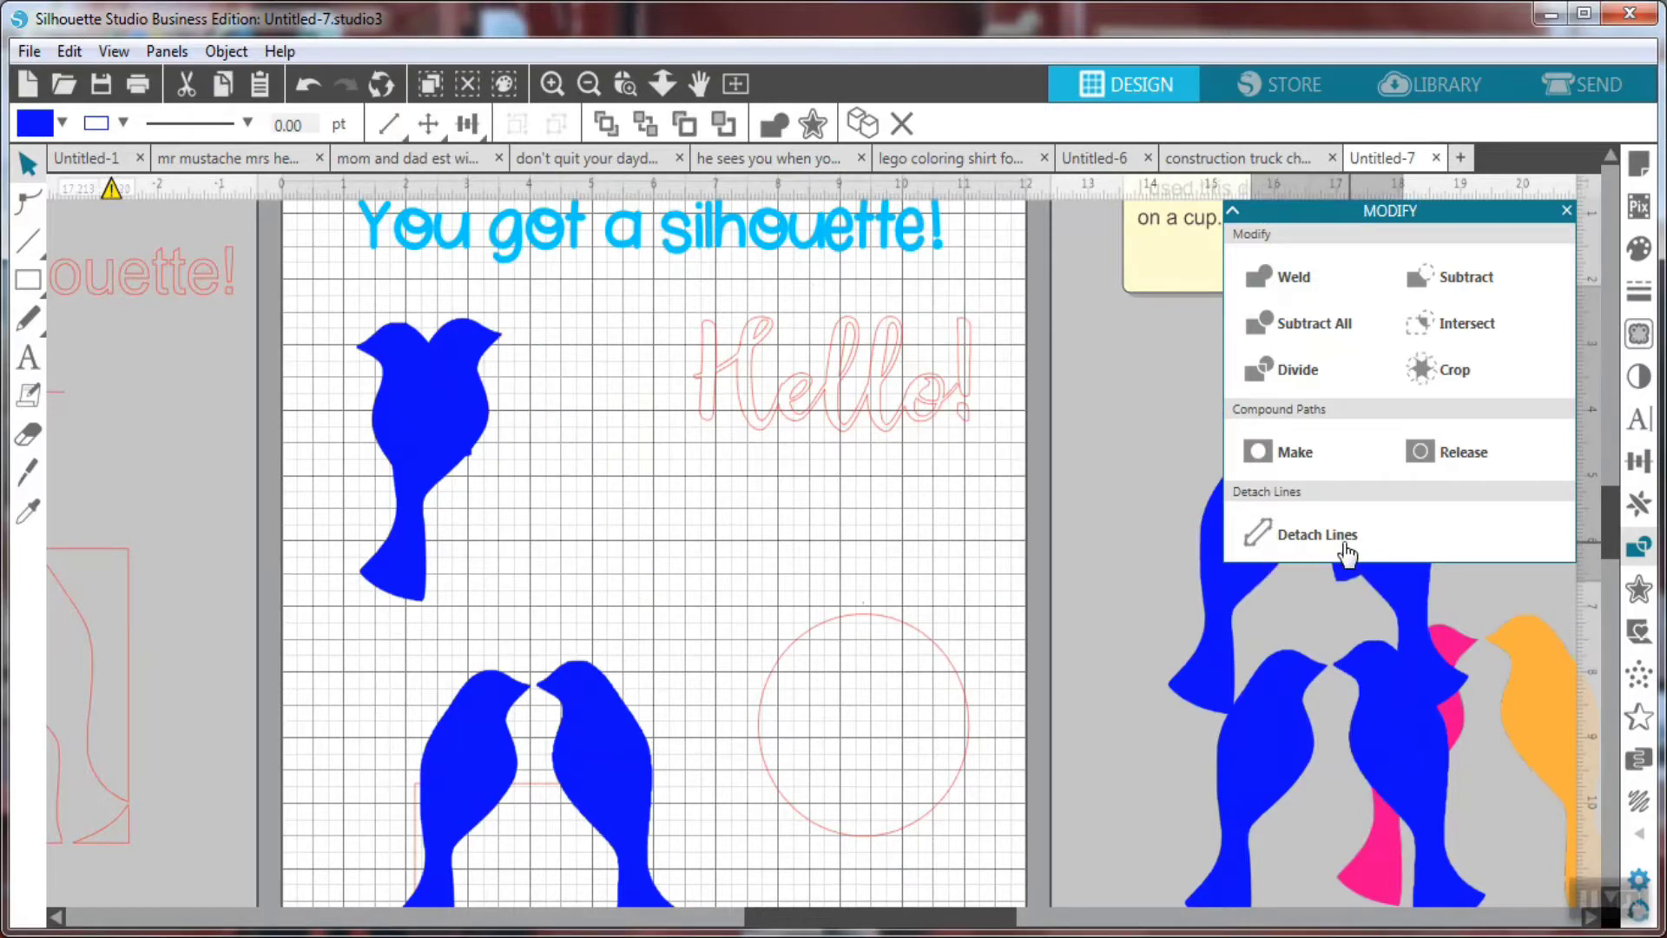
{"action": "left_click_drag", "start_coordinate": [484, 414], "coordinate": [1223, 403]}
{"action": "left_click_drag", "start_coordinate": [619, 735], "coordinate": [584, 539]}
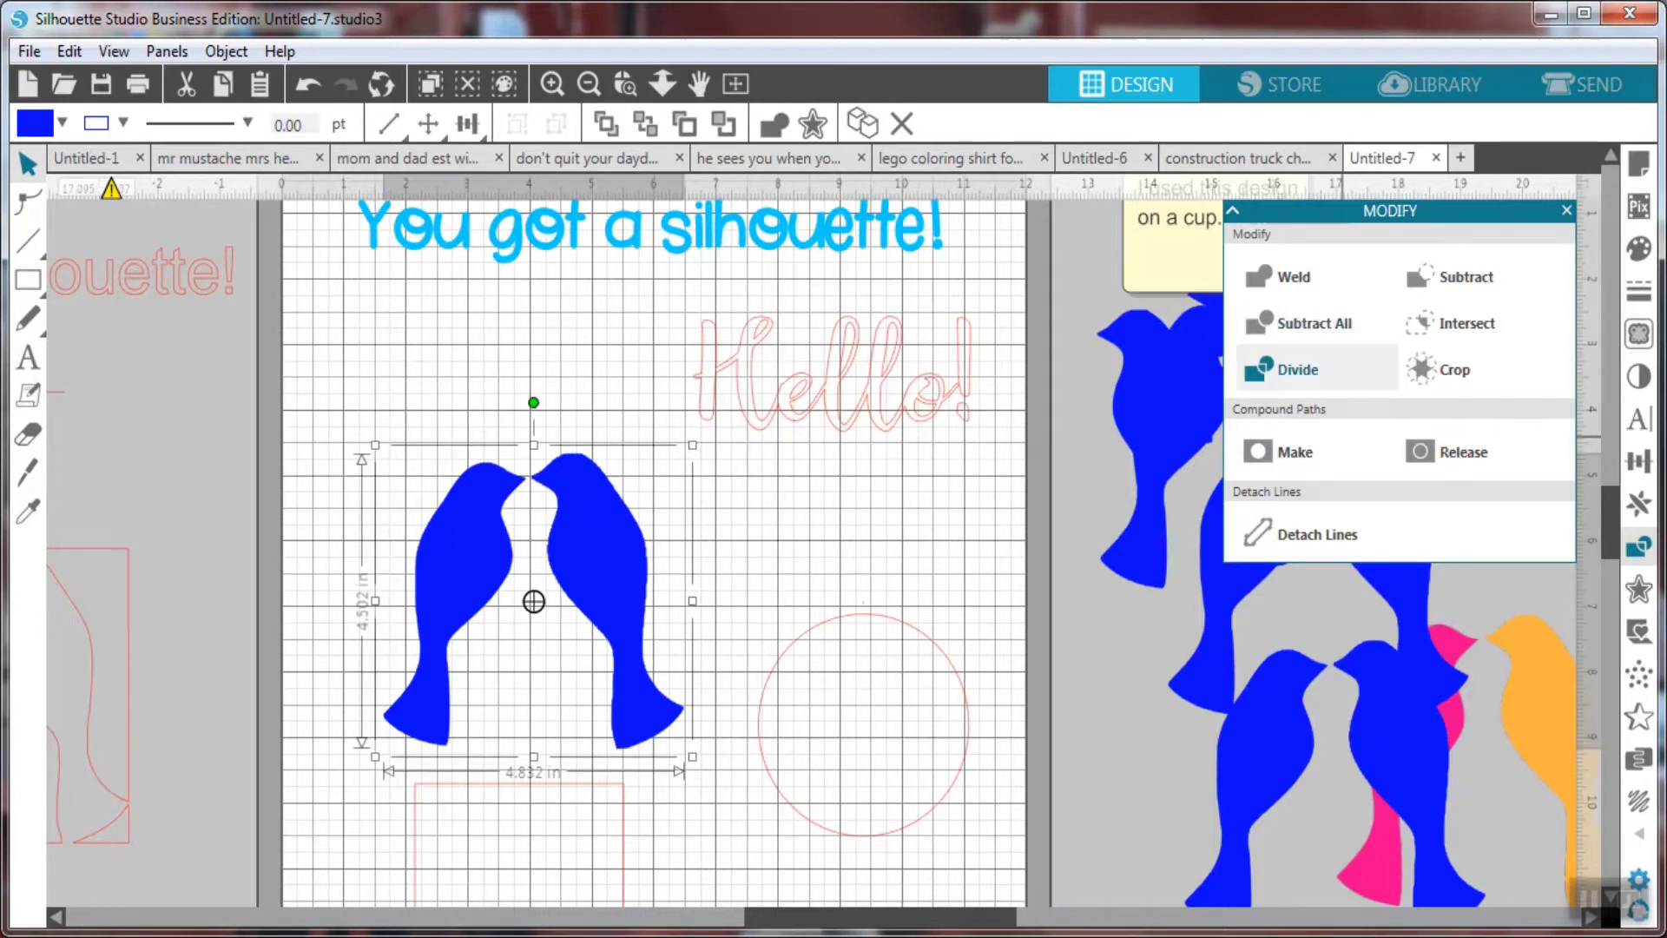
Create a round-cornered offset outline around the two blue birds, adjusting the distance to 0.125 in.
{"action": "left_click", "coordinate": [1639, 594]}
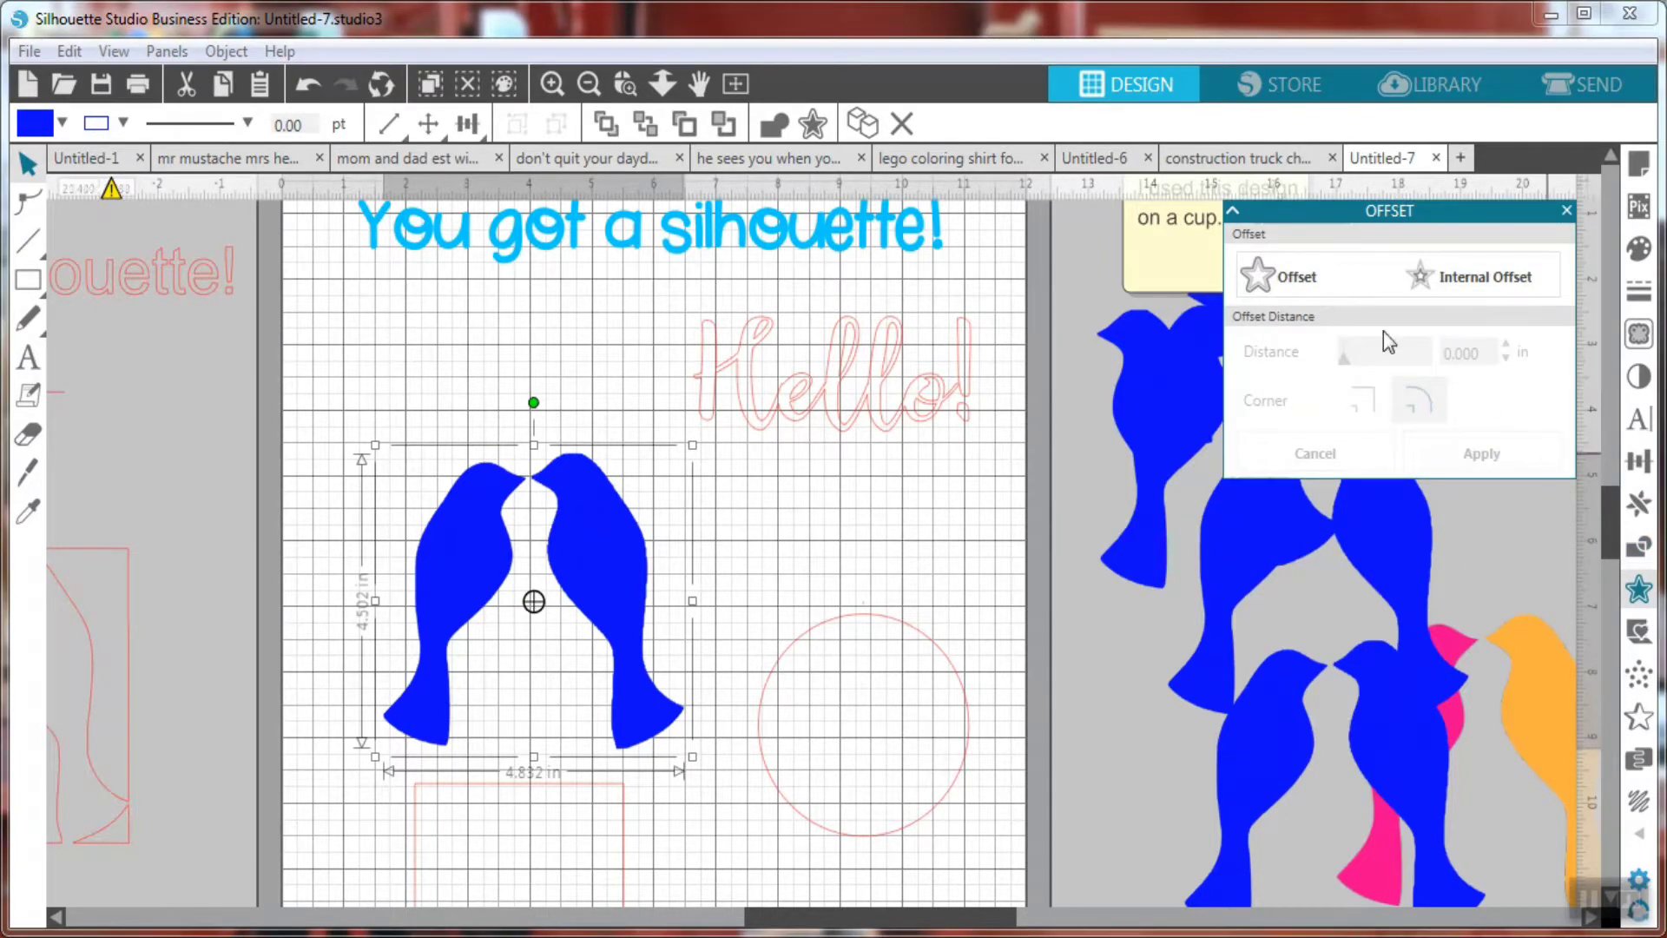
{"action": "left_click", "coordinate": [1358, 277]}
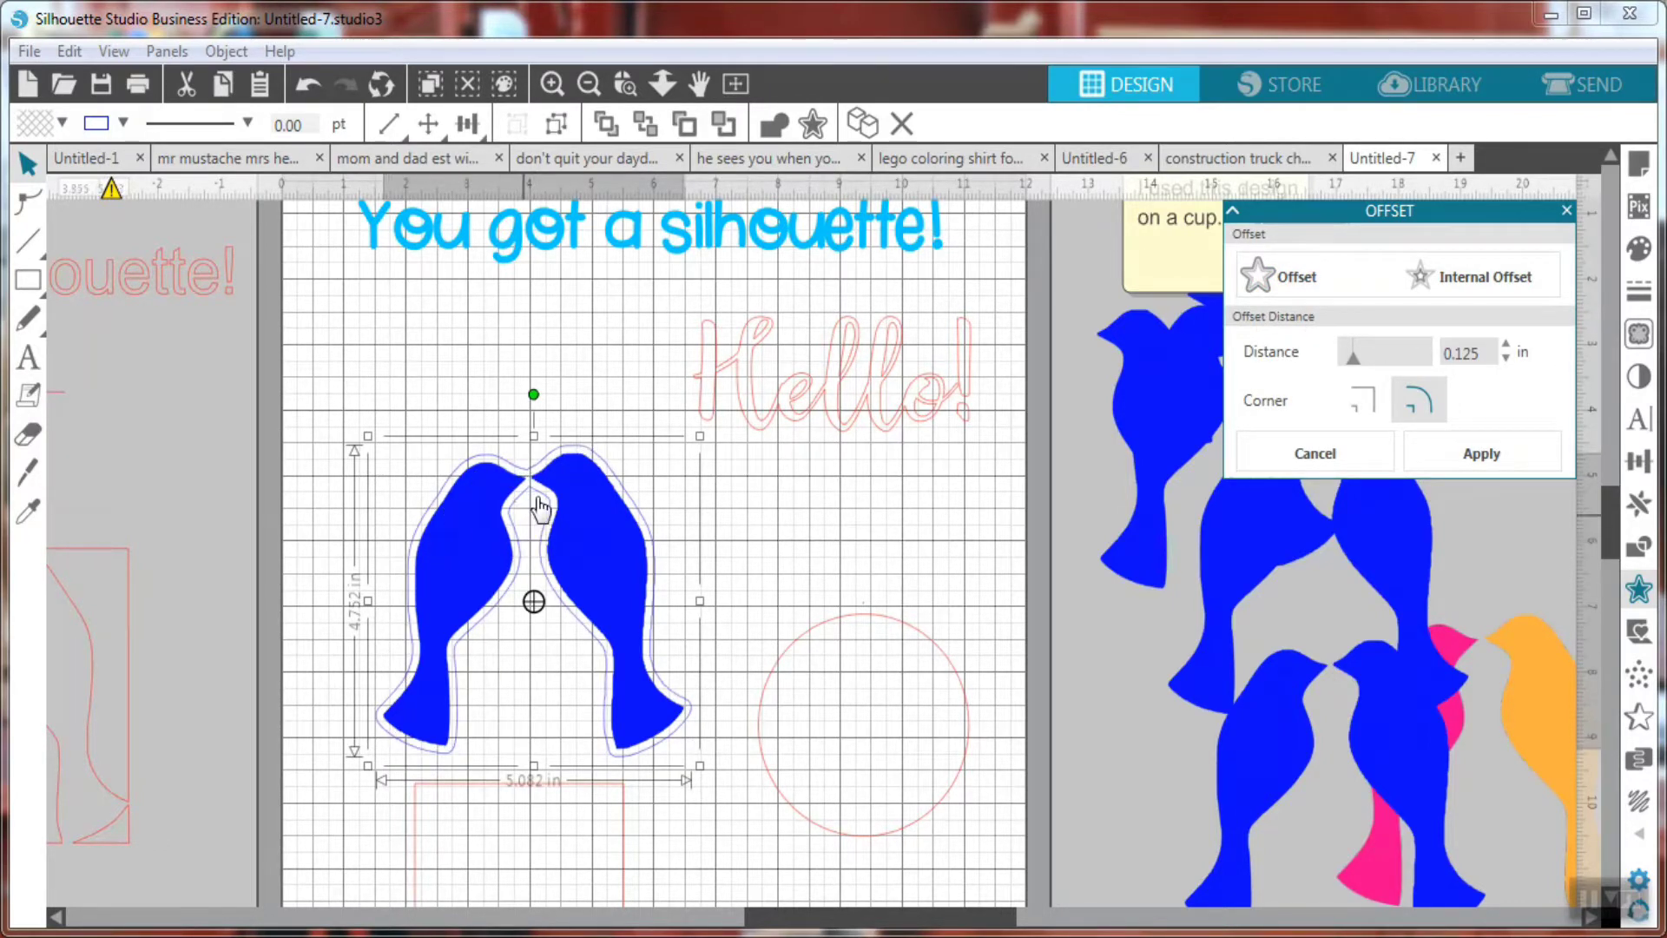
{"action": "left_click", "coordinate": [1507, 359]}
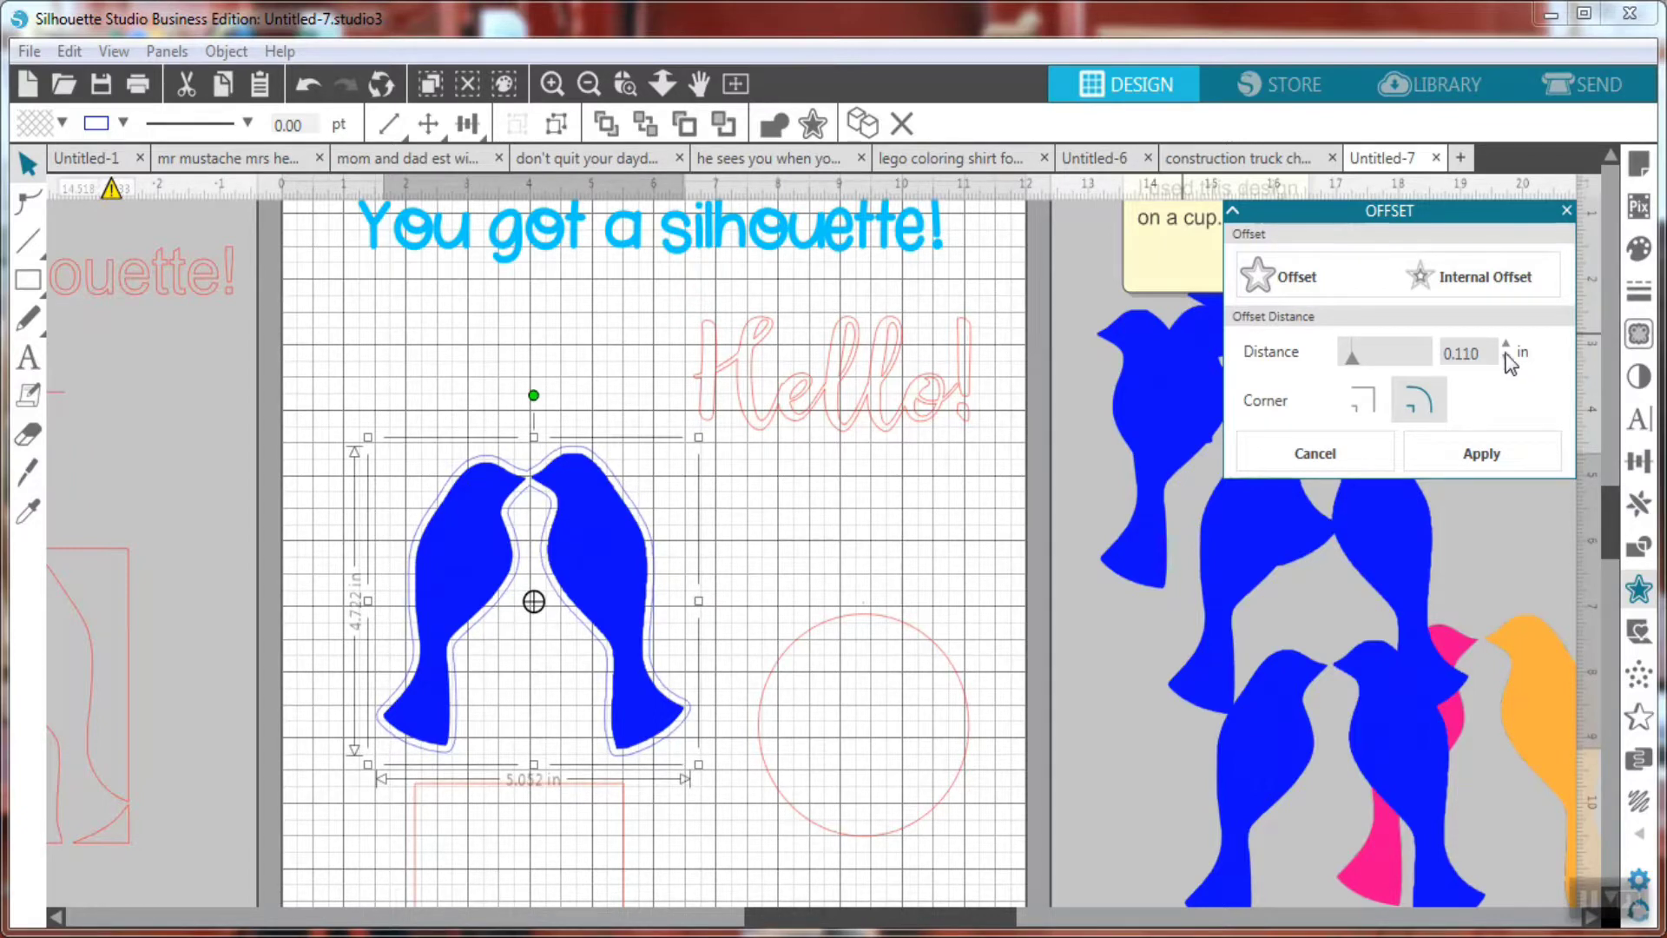
{"action": "left_click", "coordinate": [1506, 345]}
{"action": "left_click", "coordinate": [1506, 345]}
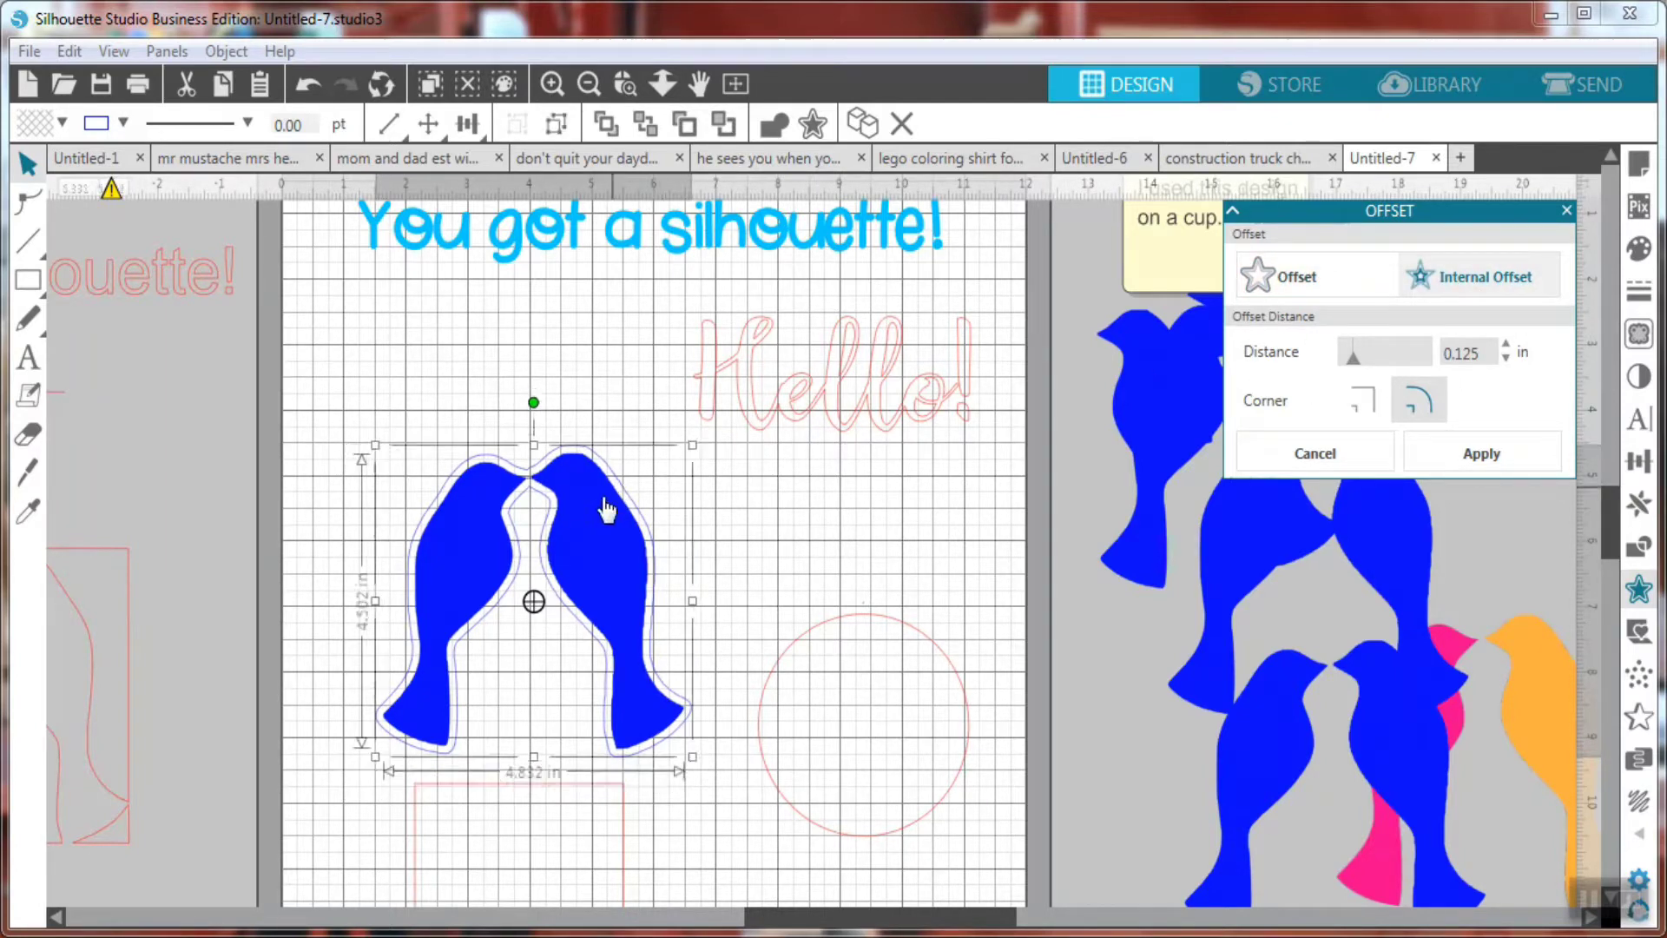
Move the blue bird pair up and to the left, off its offset outlines, and clear the selection.
{"action": "left_click_drag", "start_coordinate": [603, 513], "coordinate": [359, 411]}
{"action": "left_click", "coordinate": [555, 480]}
{"action": "mouse_move", "coordinate": [556, 480]}
{"action": "left_mouse_down"}
{"action": "mouse_move", "coordinate": [658, 486]}
{"action": "mouse_move", "coordinate": [558, 477]}
{"action": "left_mouse_up"}
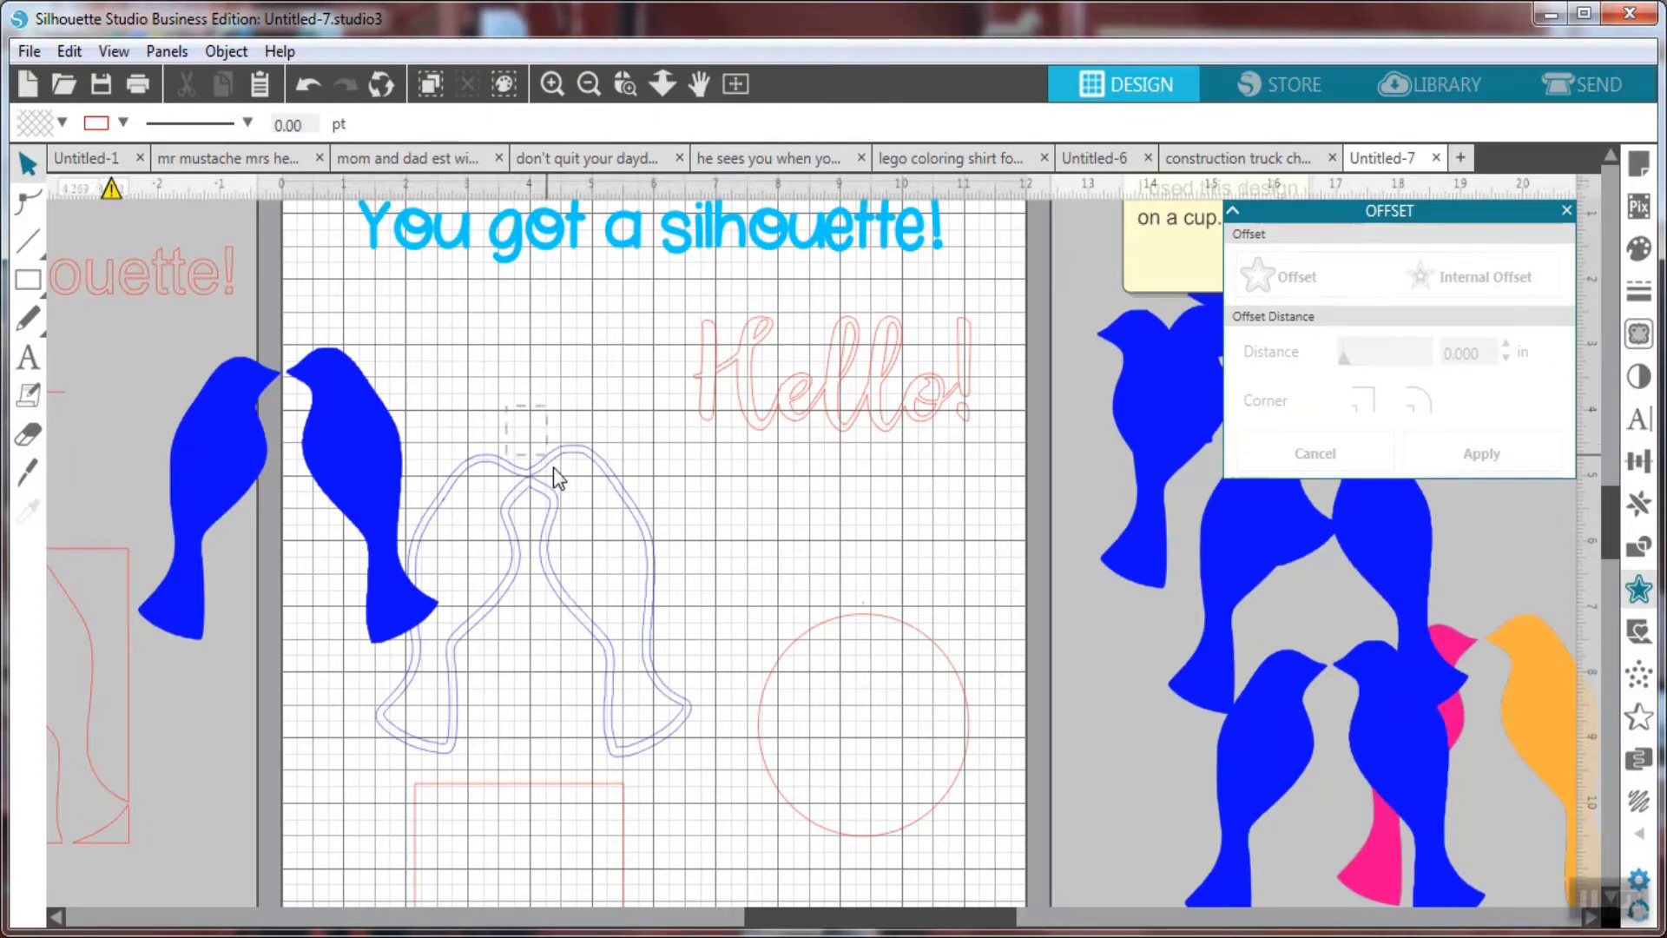
{"action": "left_click", "coordinate": [872, 527]}
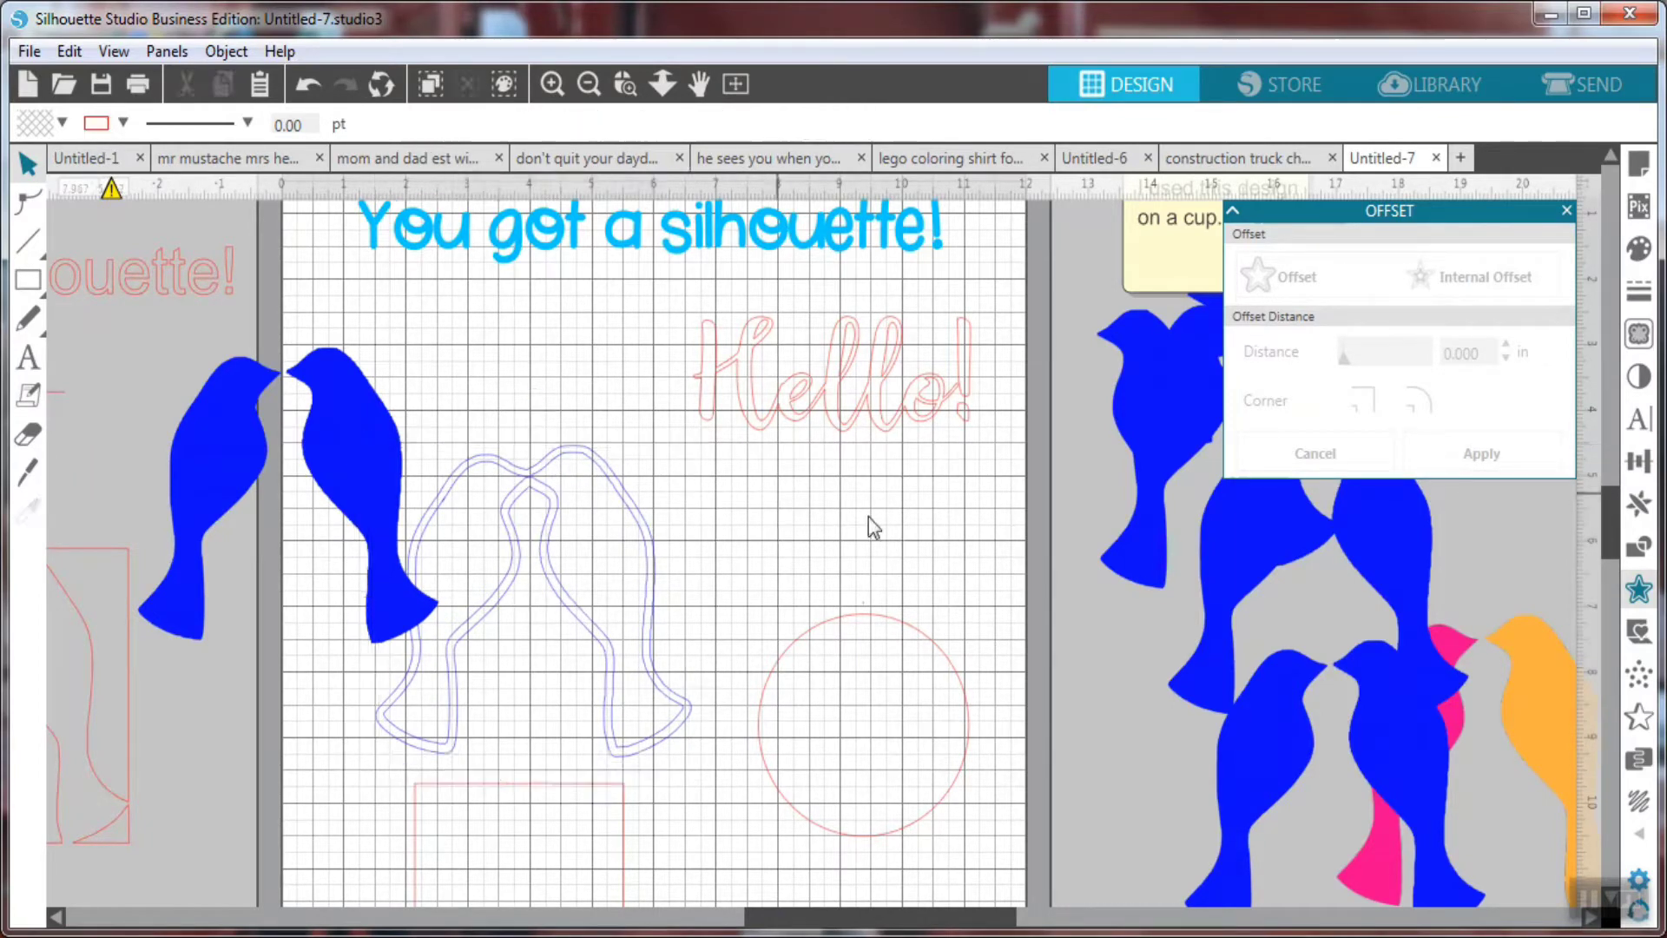
Open the Popup settings and expand the list of additional design tools.
{"action": "left_click", "coordinate": [1634, 640]}
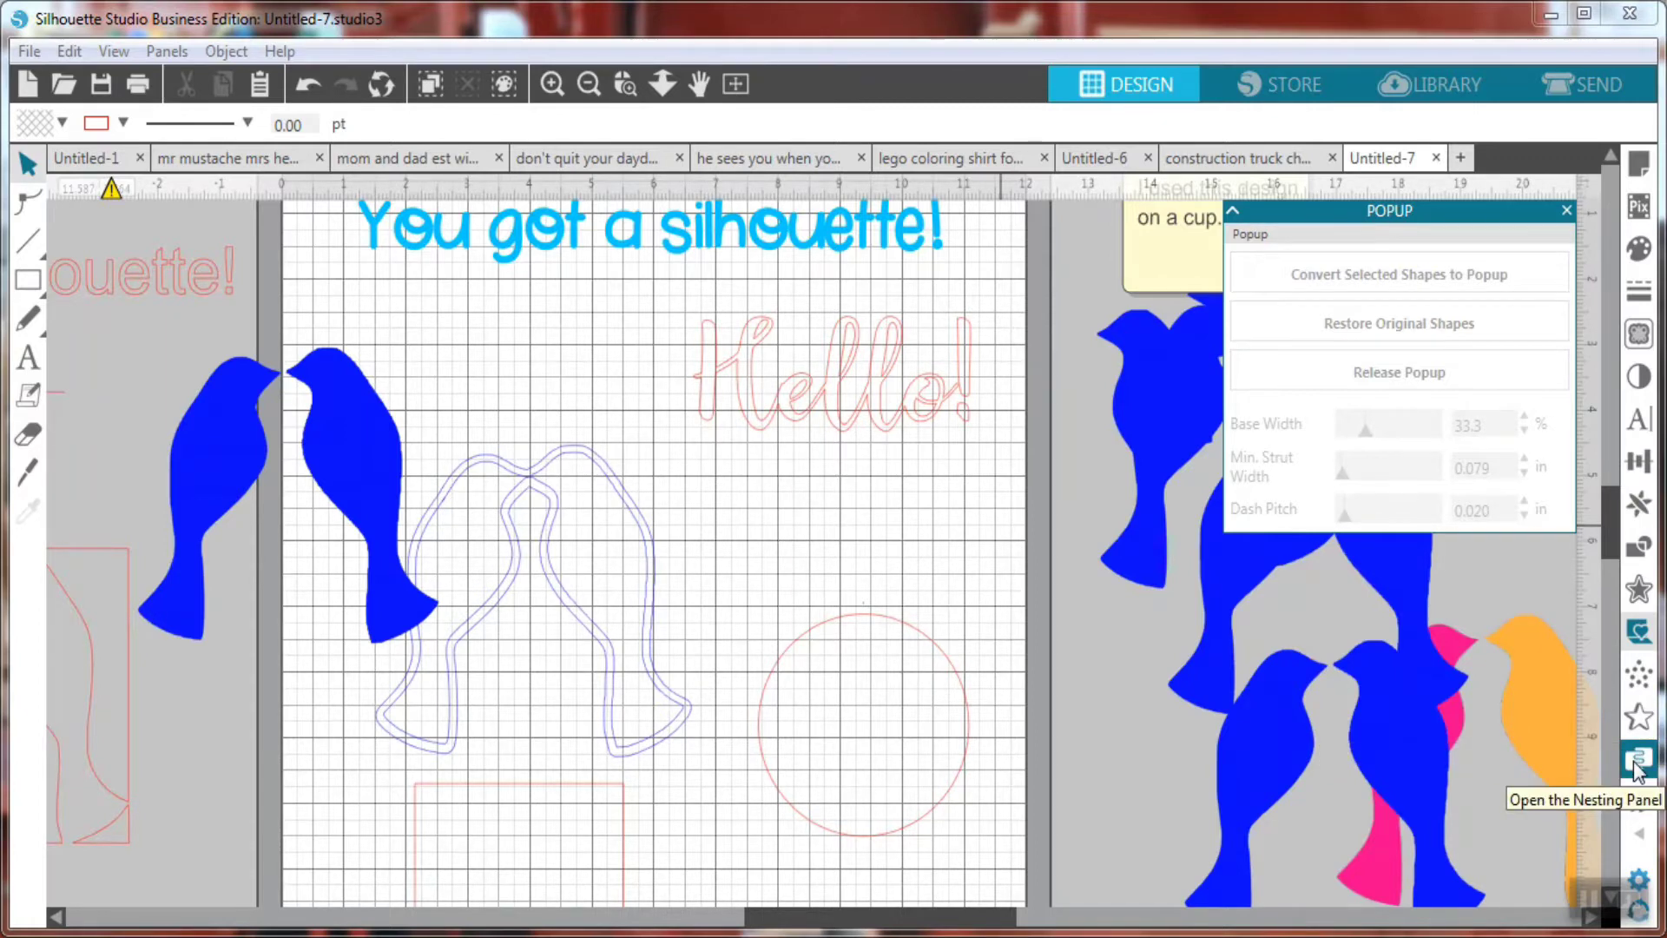
{"action": "left_click", "coordinate": [1646, 838]}
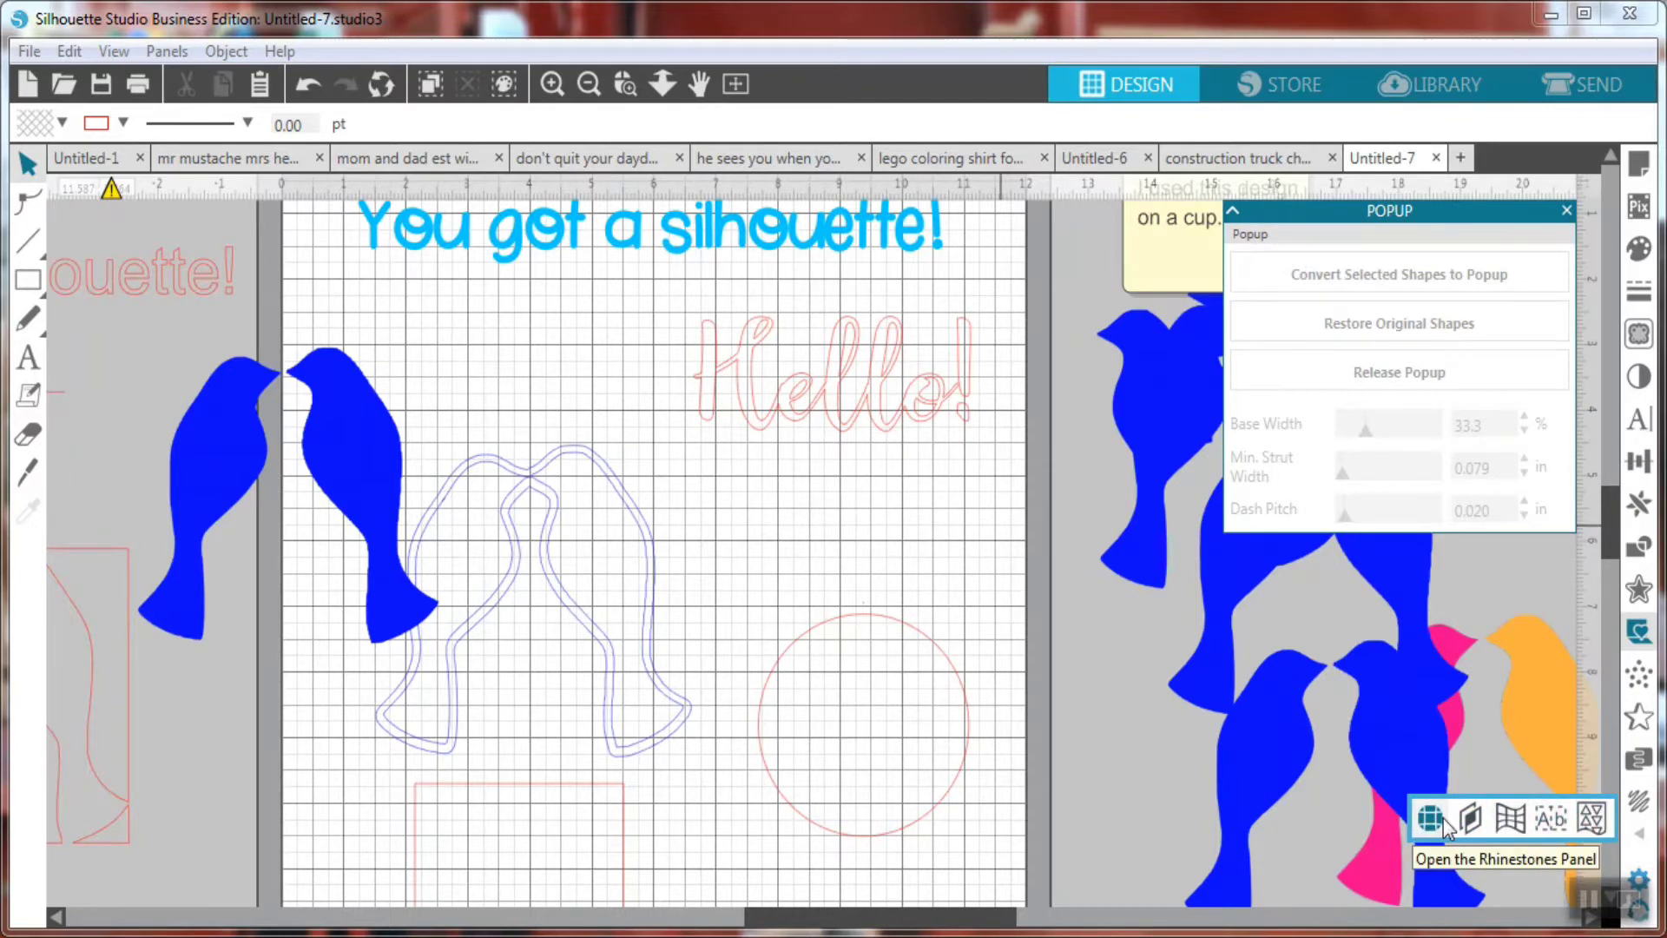
Open the Warp settings, view the Conical Warp options for cups, and close the panel.
{"action": "left_click", "coordinate": [1512, 820]}
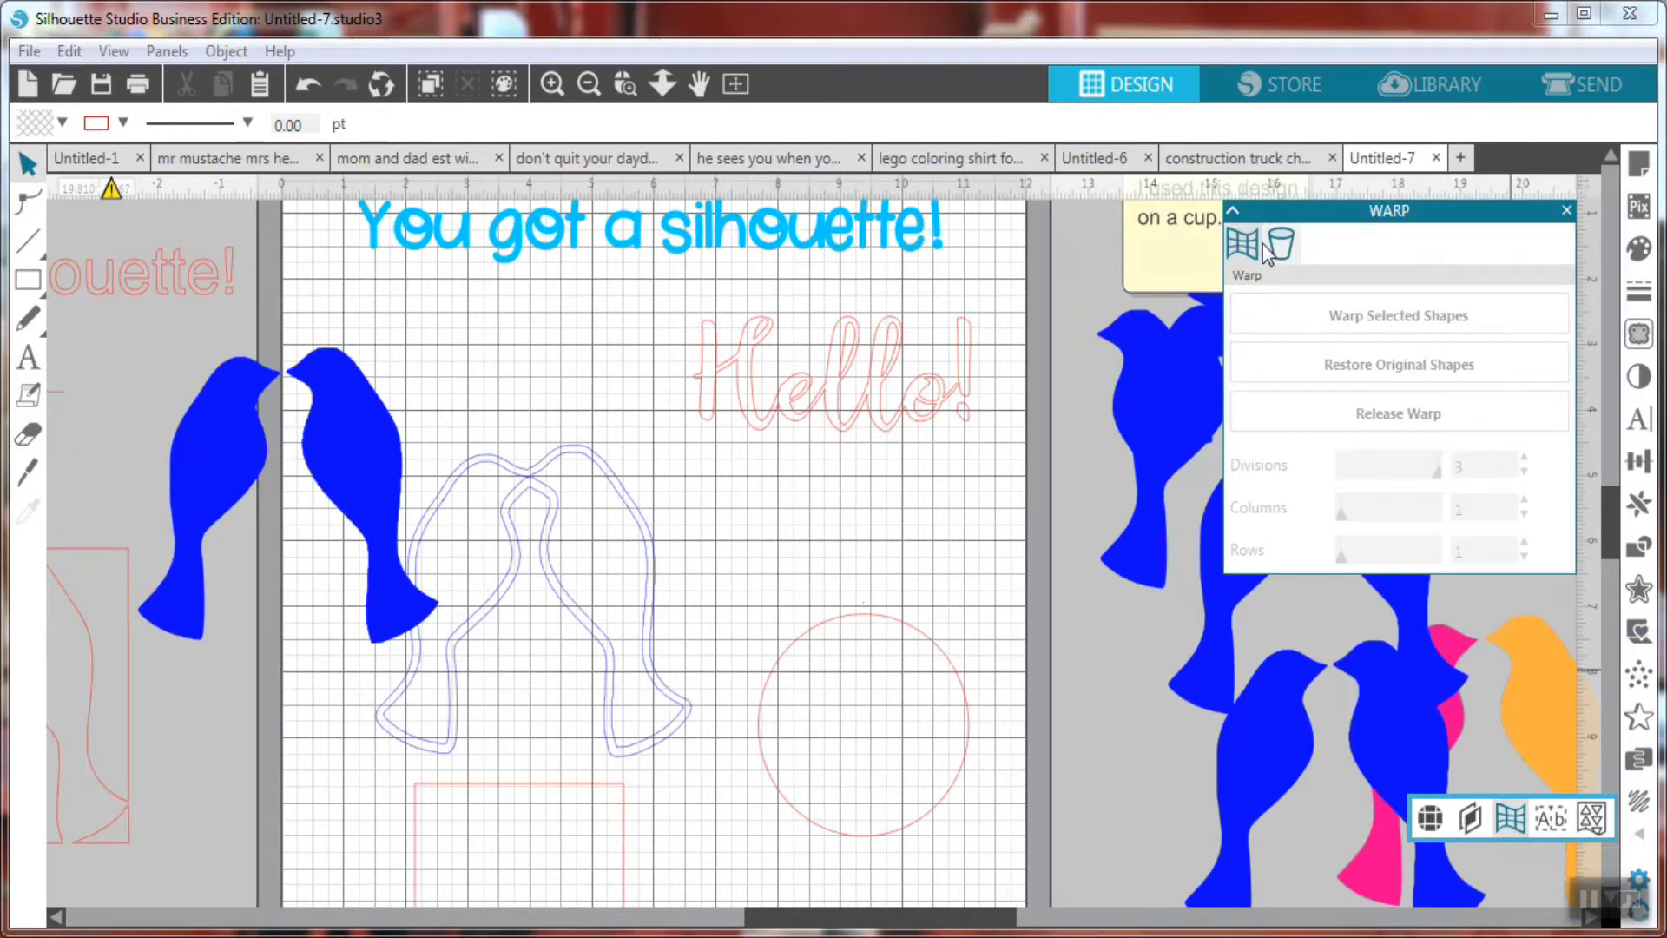
{"action": "left_click", "coordinate": [1281, 244]}
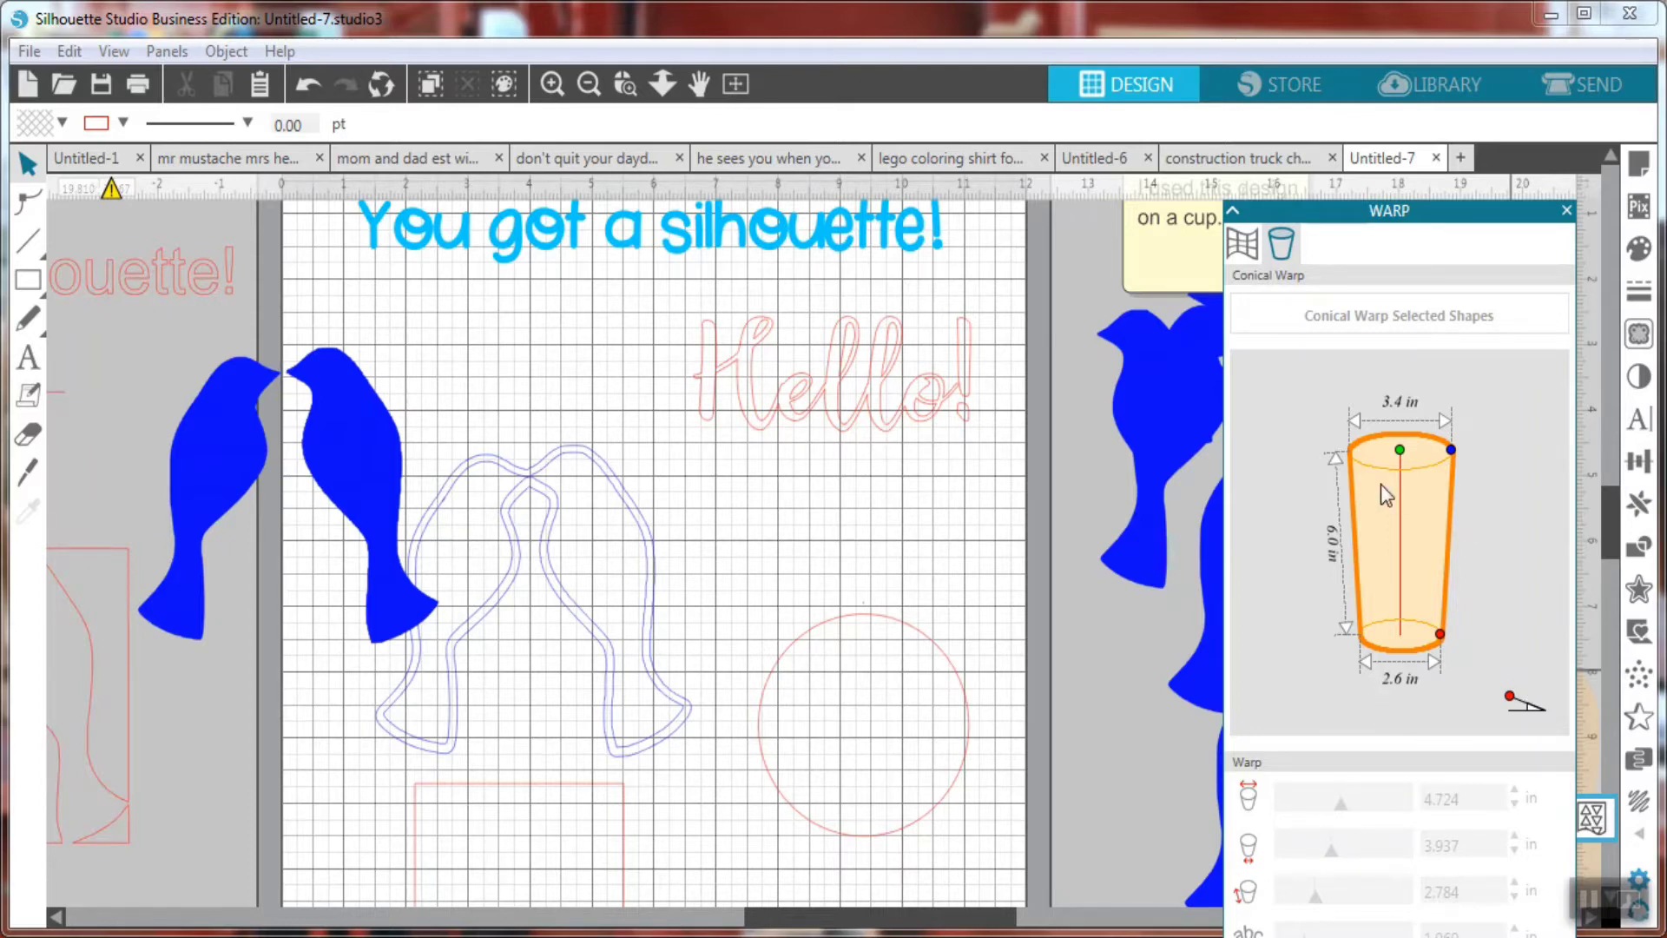
{"action": "left_click", "coordinate": [1566, 211]}
Move the bird offset outlines and the blue "You got a silhouette!" text off the page, bringing "Hello!" toward the birds.
{"action": "left_click", "coordinate": [593, 543]}
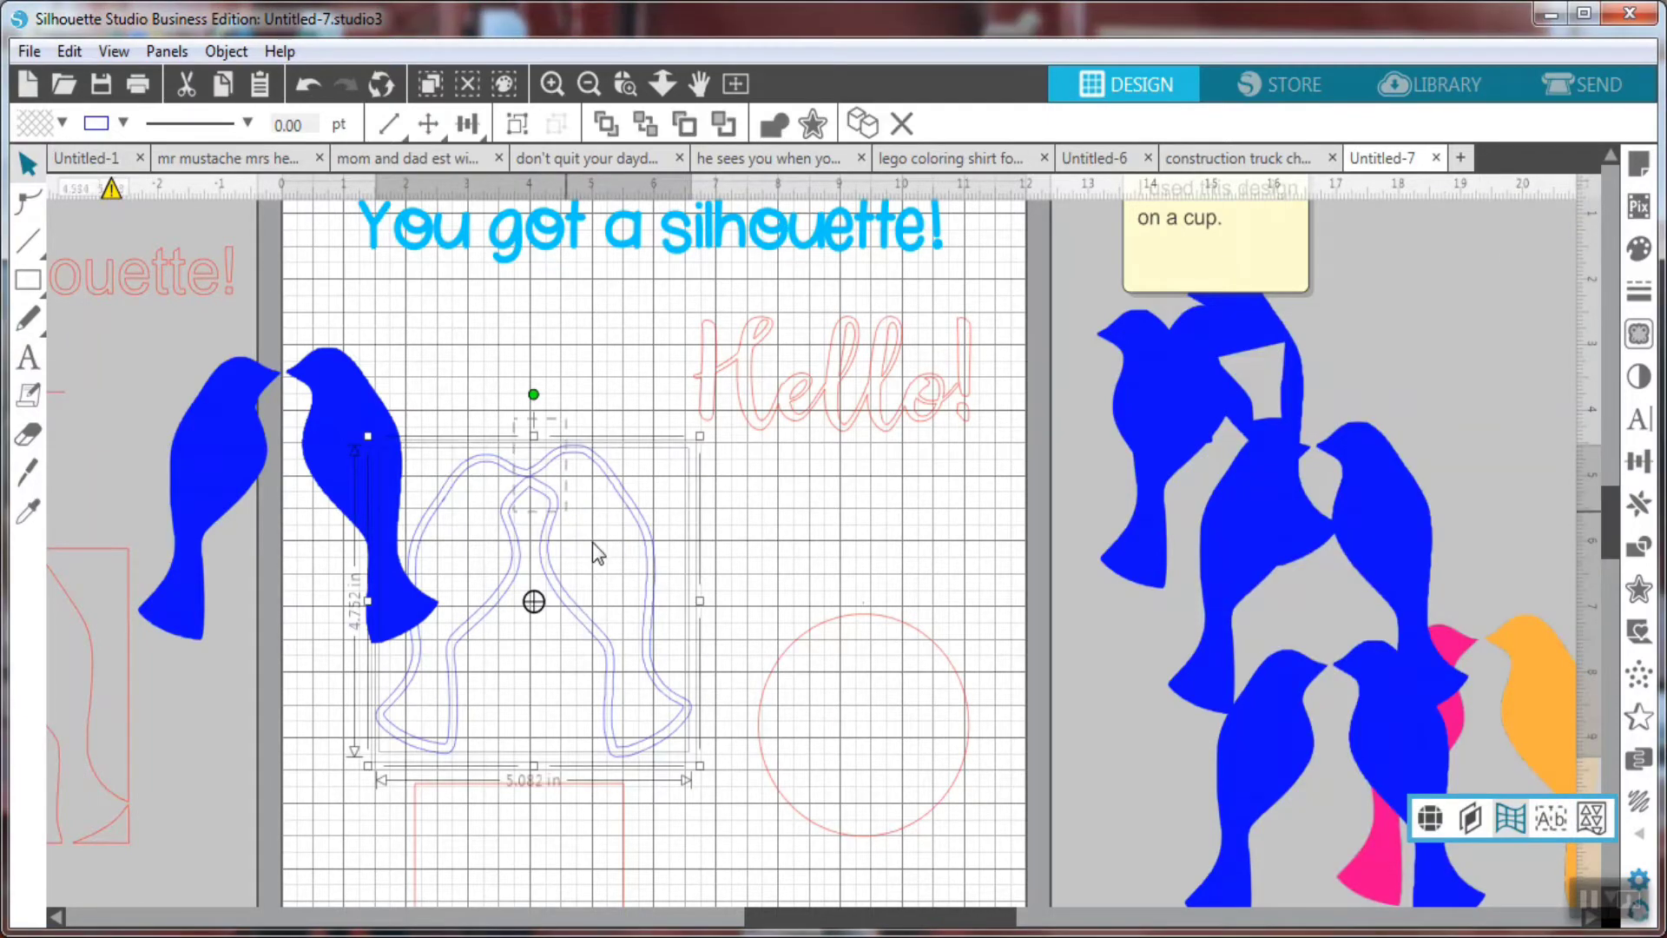
{"action": "left_click_drag", "start_coordinate": [594, 538], "coordinate": [1562, 416]}
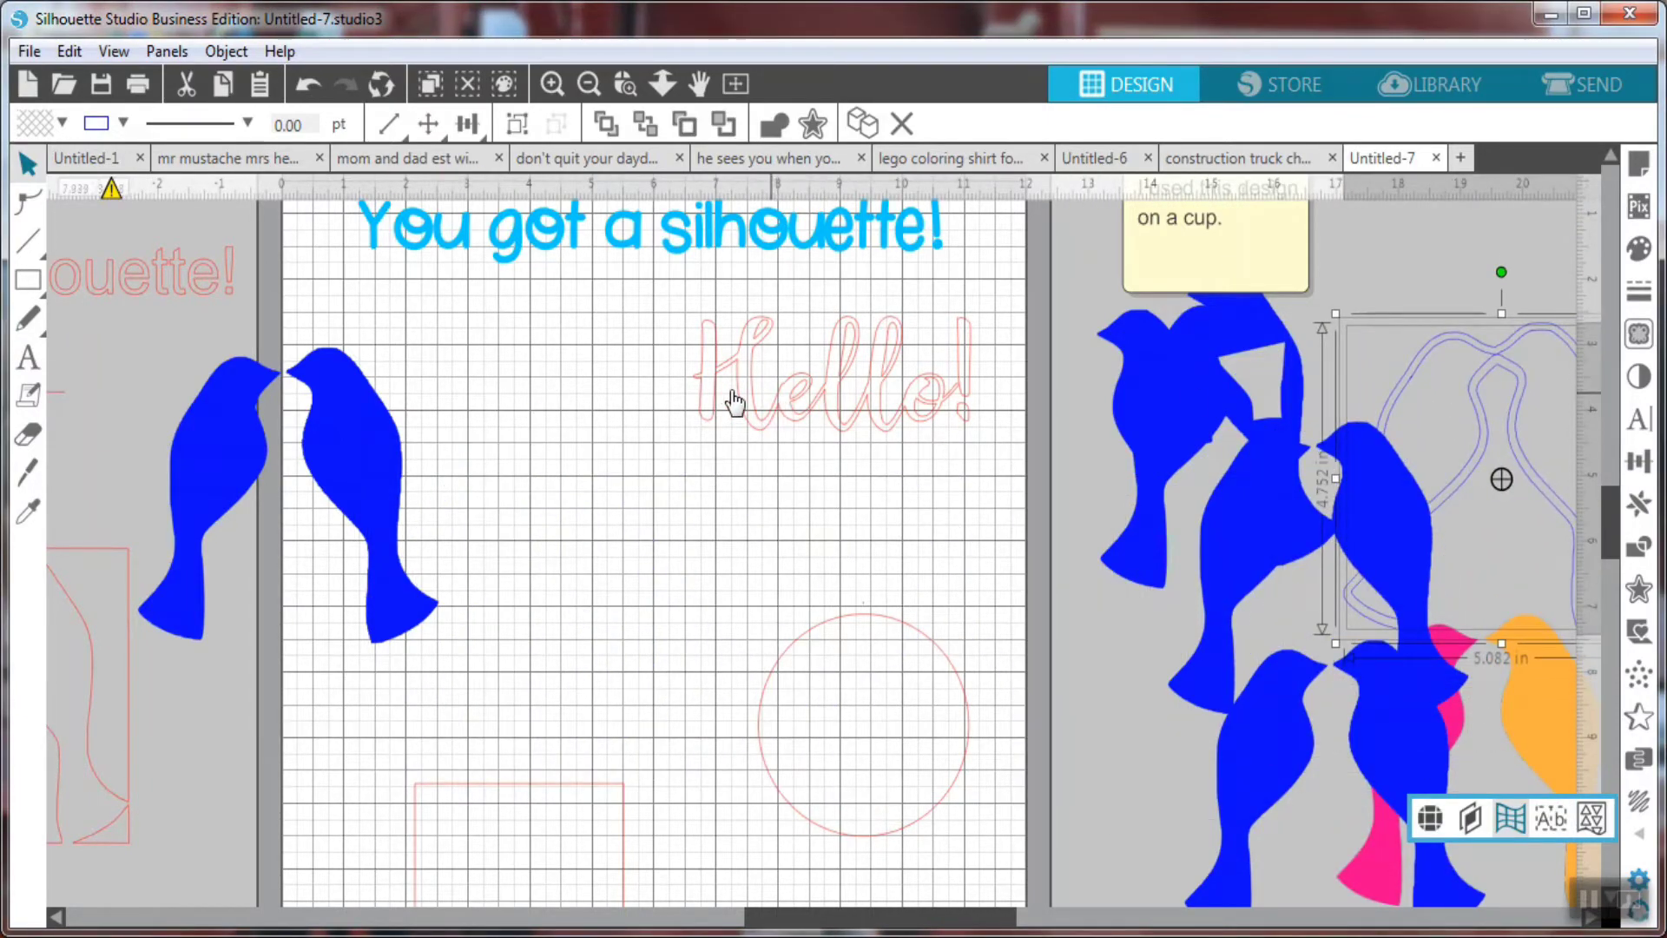
{"action": "left_click_drag", "start_coordinate": [739, 391], "coordinate": [491, 362]}
{"action": "left_click", "coordinate": [453, 262]}
{"action": "left_click_drag", "start_coordinate": [453, 240], "coordinate": [1252, 310]}
Arrange "Hello!" above the blue bird pair on the page and fill the text with red.
{"action": "left_click_drag", "start_coordinate": [633, 353], "coordinate": [506, 261]}
{"action": "left_click_drag", "start_coordinate": [395, 454], "coordinate": [548, 443]}
{"action": "left_click", "coordinate": [534, 291]}
{"action": "left_click", "coordinate": [63, 124]}
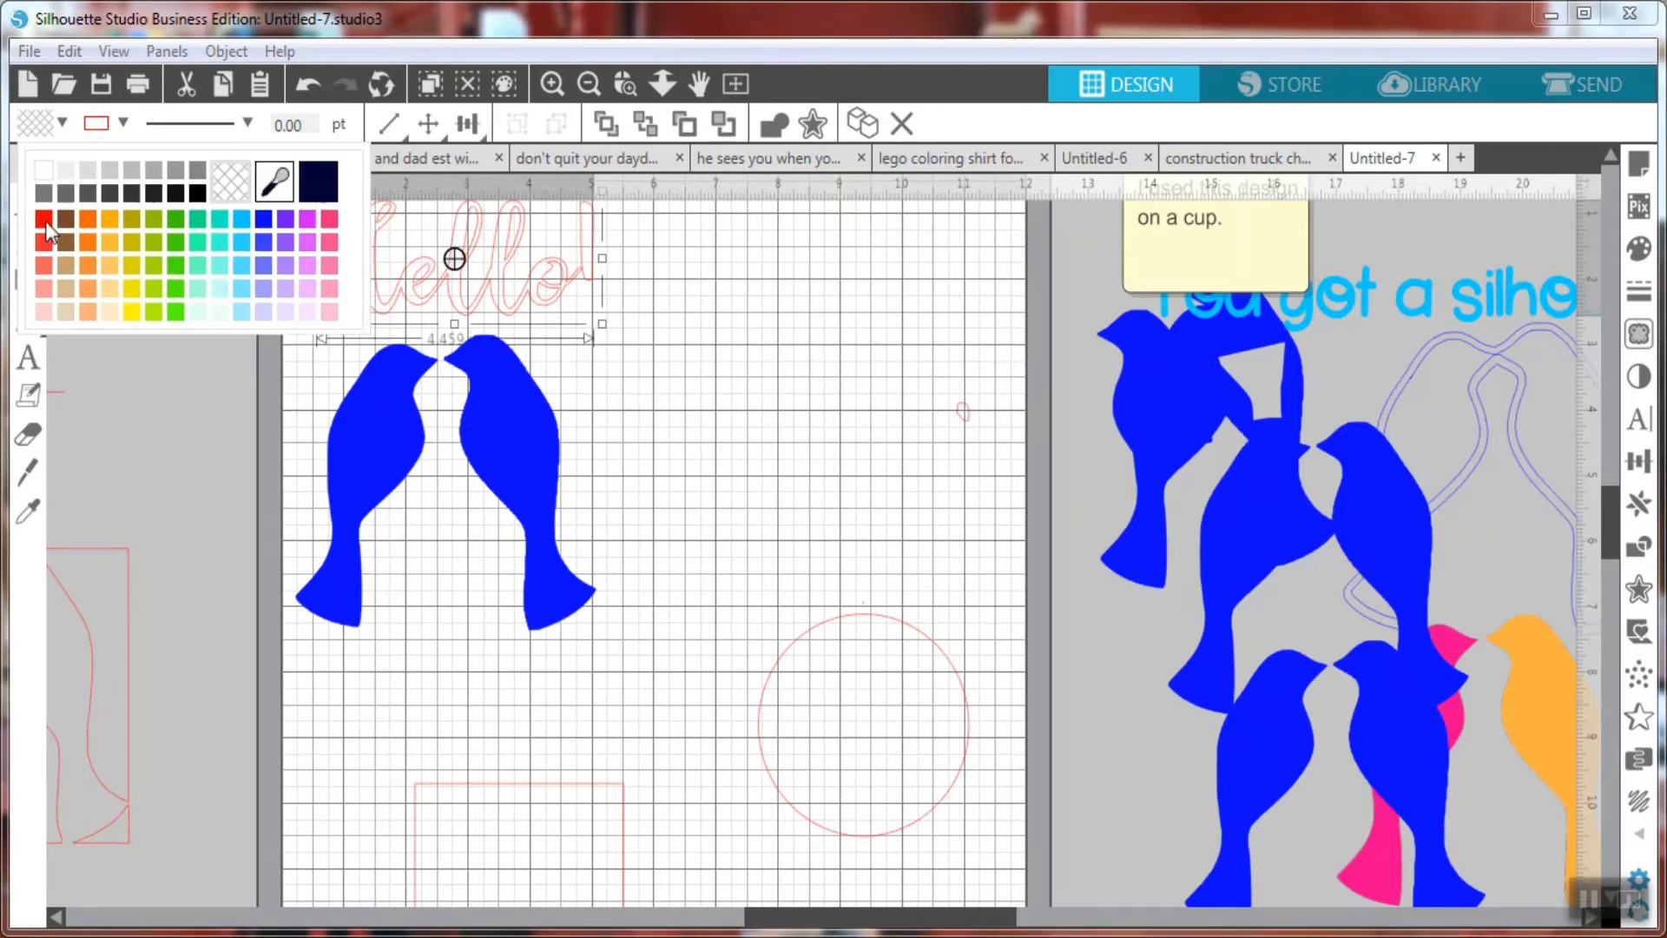
{"action": "left_click", "coordinate": [45, 220]}
{"action": "left_click", "coordinate": [807, 297]}
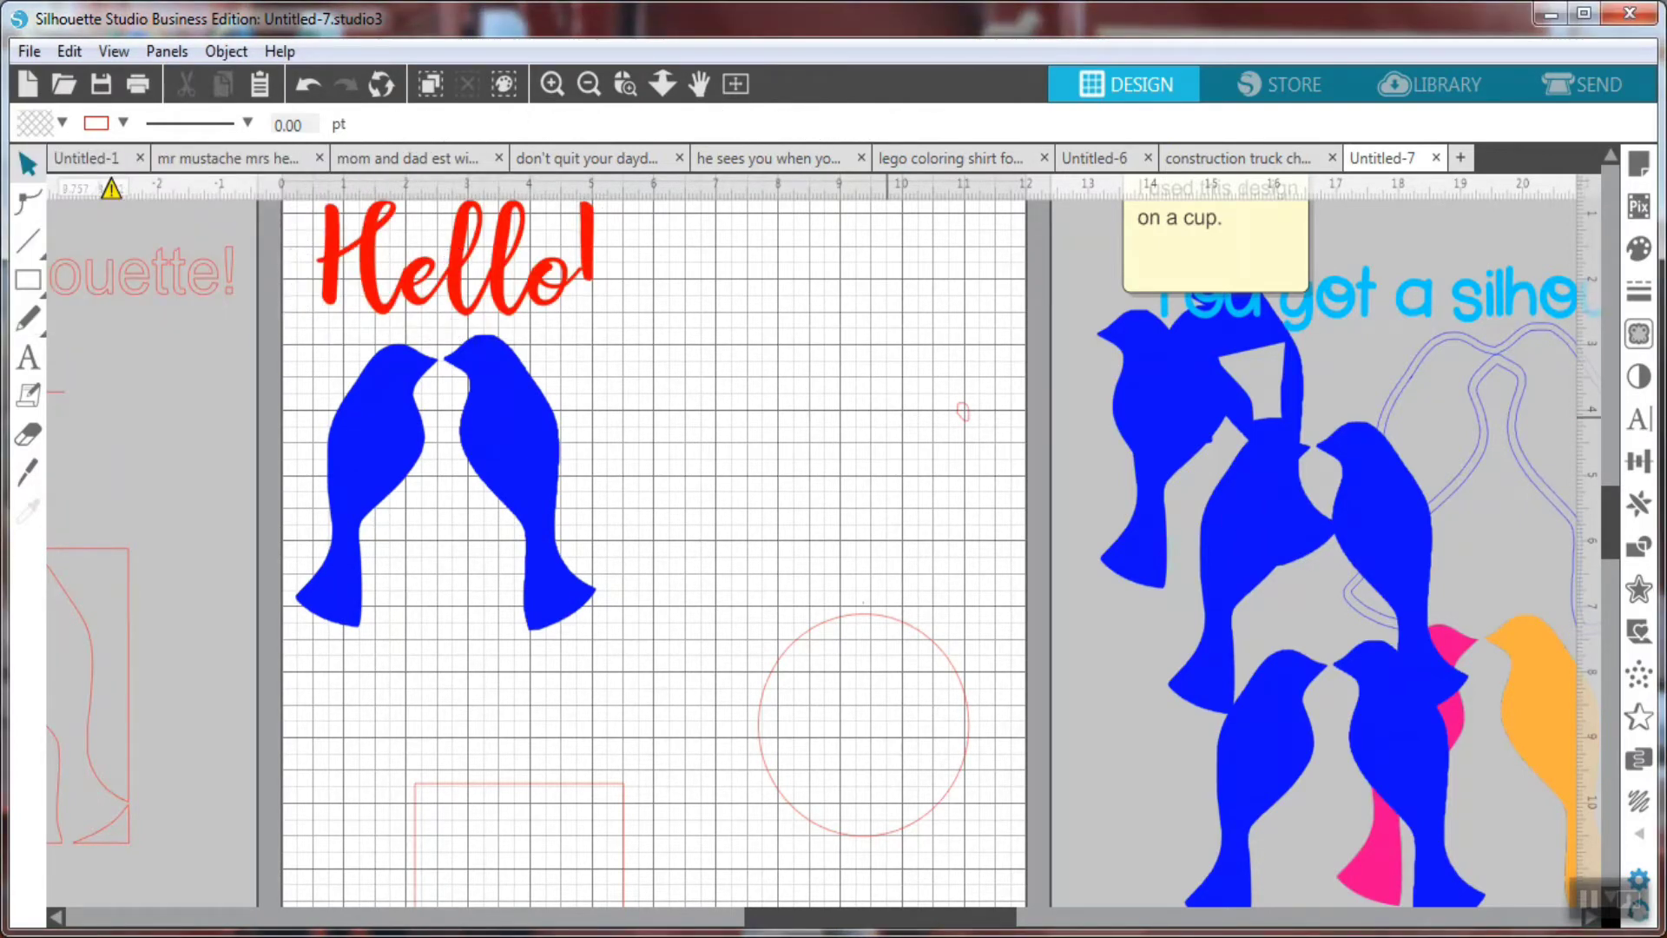
Fine-tune the positions of the red "Hello!" text and the bird pair so the birds sit centered just beneath it.
{"action": "scroll", "coordinate": [796, 433], "scroll_direction": "up", "scroll_amount": 1}
{"action": "left_click", "coordinate": [479, 317]}
{"action": "left_click_drag", "start_coordinate": [478, 309], "coordinate": [478, 331]}
{"action": "left_click_drag", "start_coordinate": [518, 396], "coordinate": [531, 382]}
{"action": "left_click", "coordinate": [819, 438]}
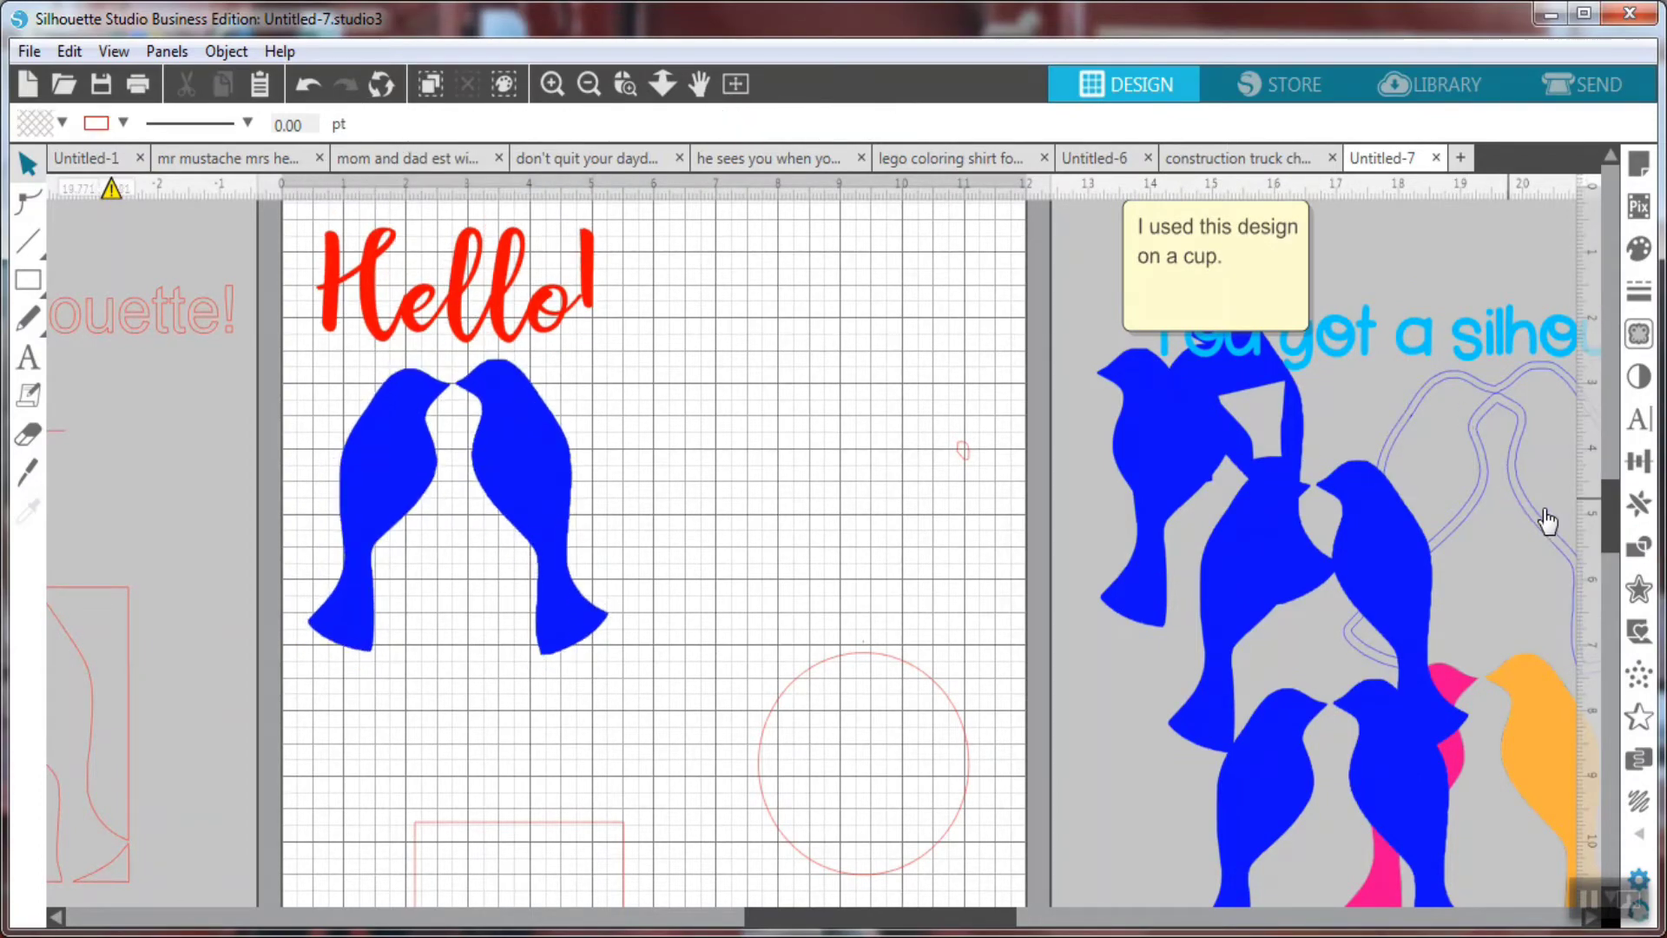
{"action": "mouse_move", "coordinate": [1606, 517]}
{"action": "left_mouse_down"}
{"action": "mouse_move", "coordinate": [1603, 483]}
{"action": "mouse_move", "coordinate": [1609, 507]}
{"action": "left_mouse_up"}
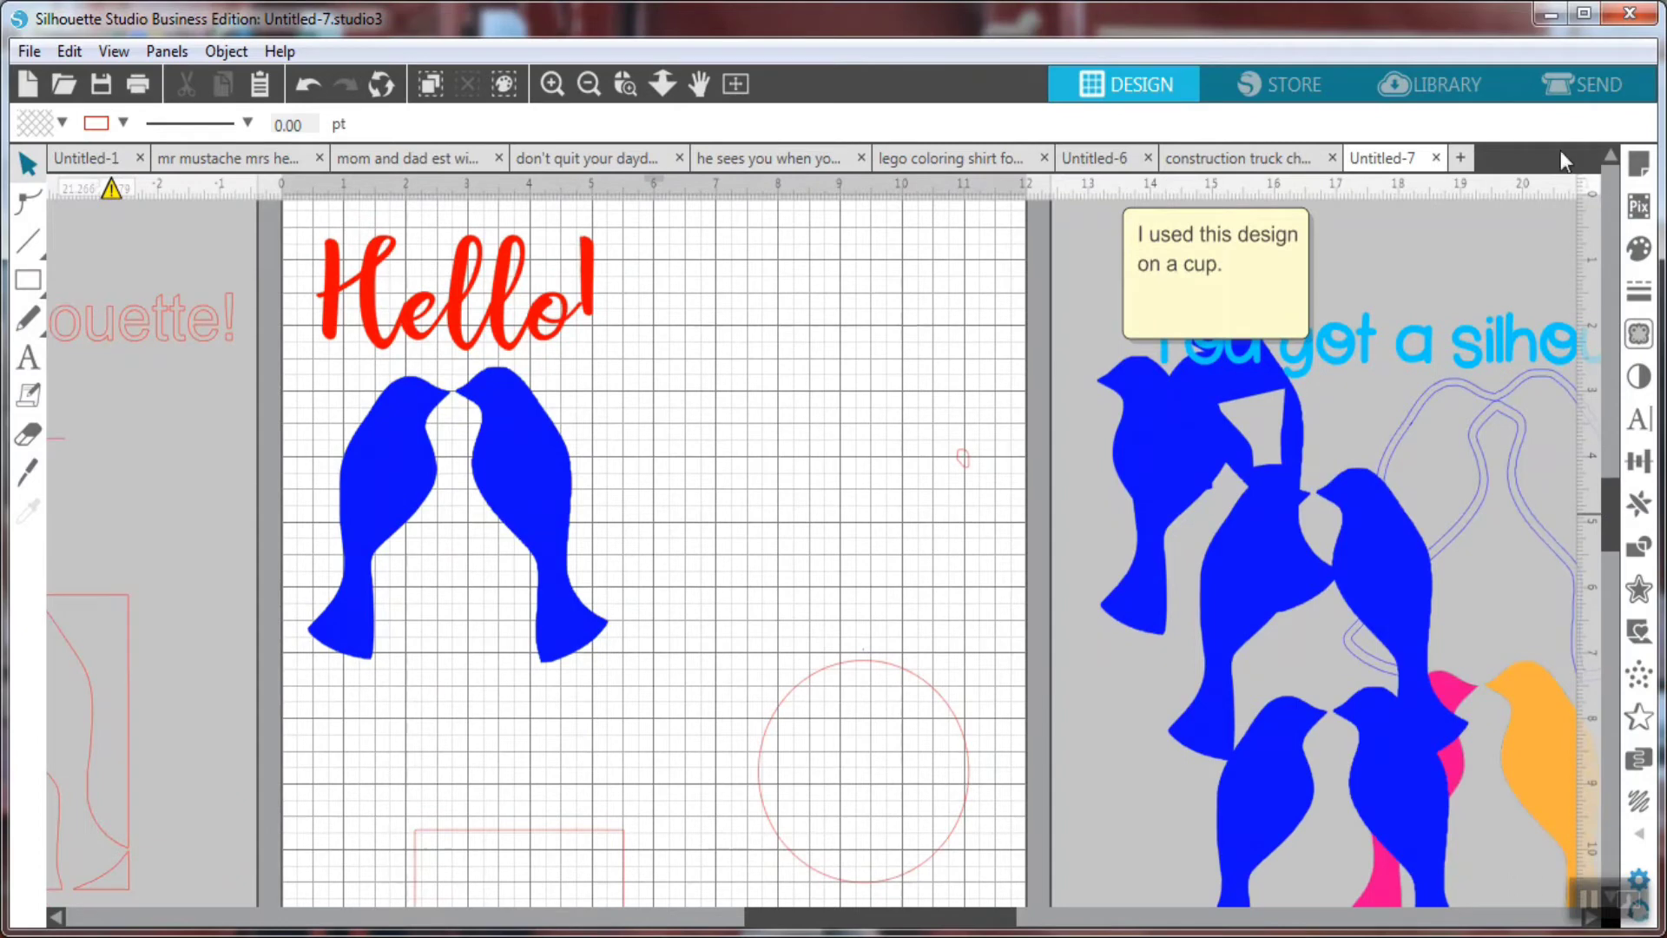
Switch to the Send view and move the square, the circle and the small stray shape off the cutting mat.
{"action": "left_click", "coordinate": [1595, 82]}
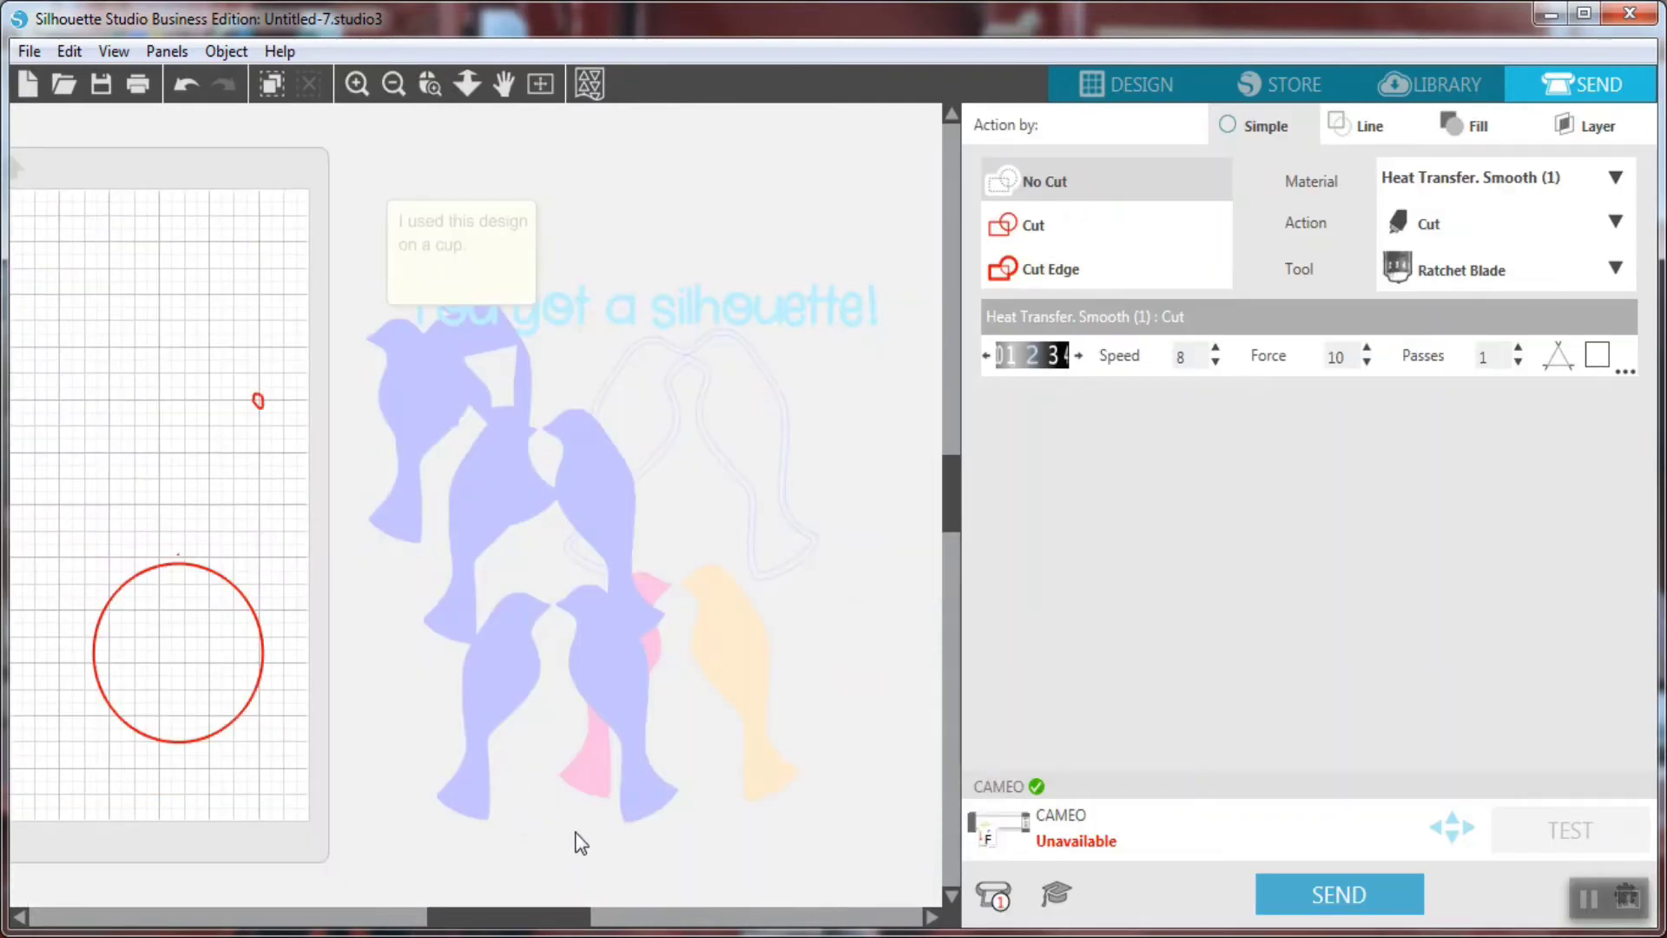
{"action": "left_click_drag", "start_coordinate": [537, 924], "coordinate": [391, 925]}
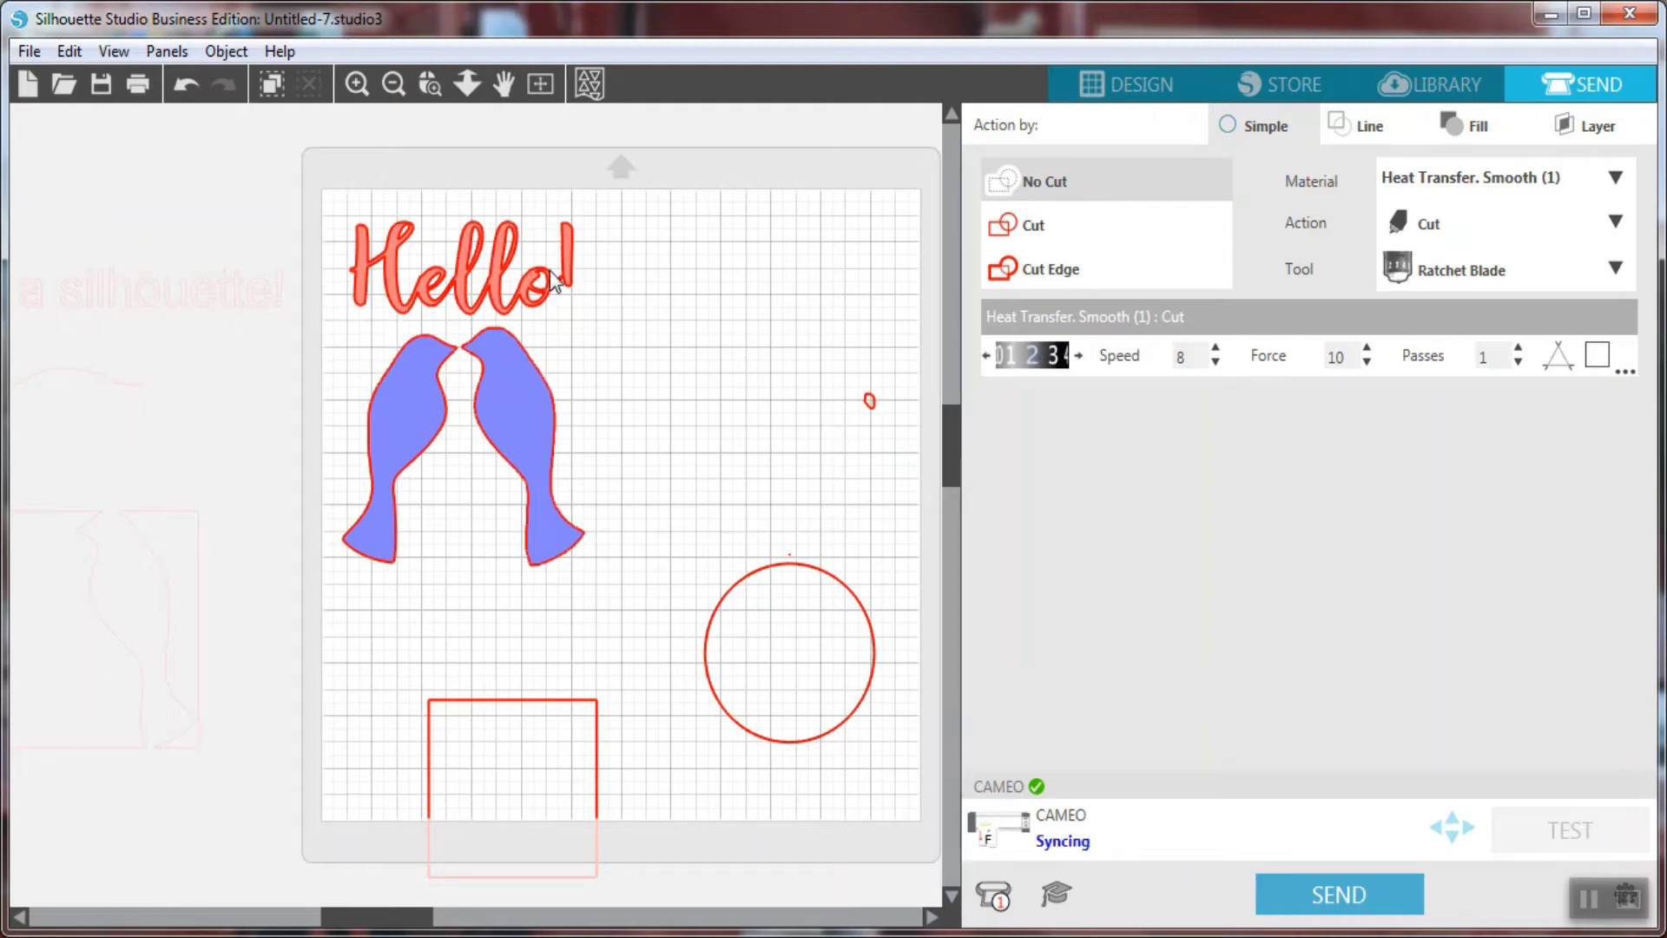
{"action": "left_click_drag", "start_coordinate": [577, 715], "coordinate": [211, 657]}
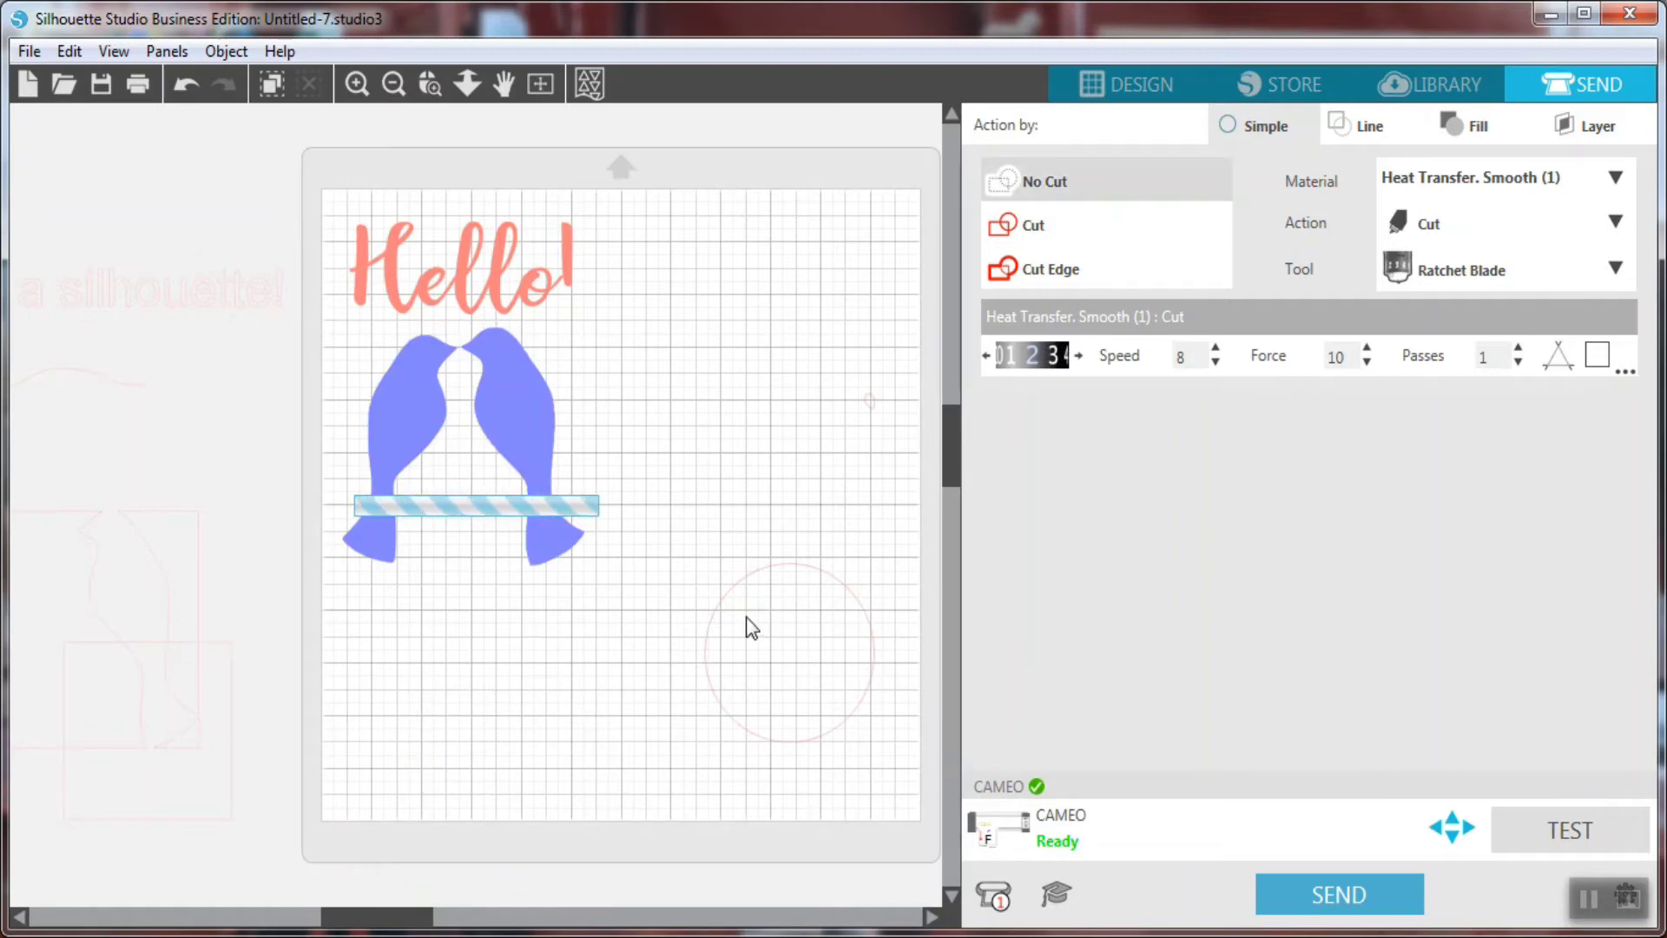
{"action": "left_click", "coordinate": [795, 586]}
{"action": "left_click_drag", "start_coordinate": [812, 578], "coordinate": [154, 376]}
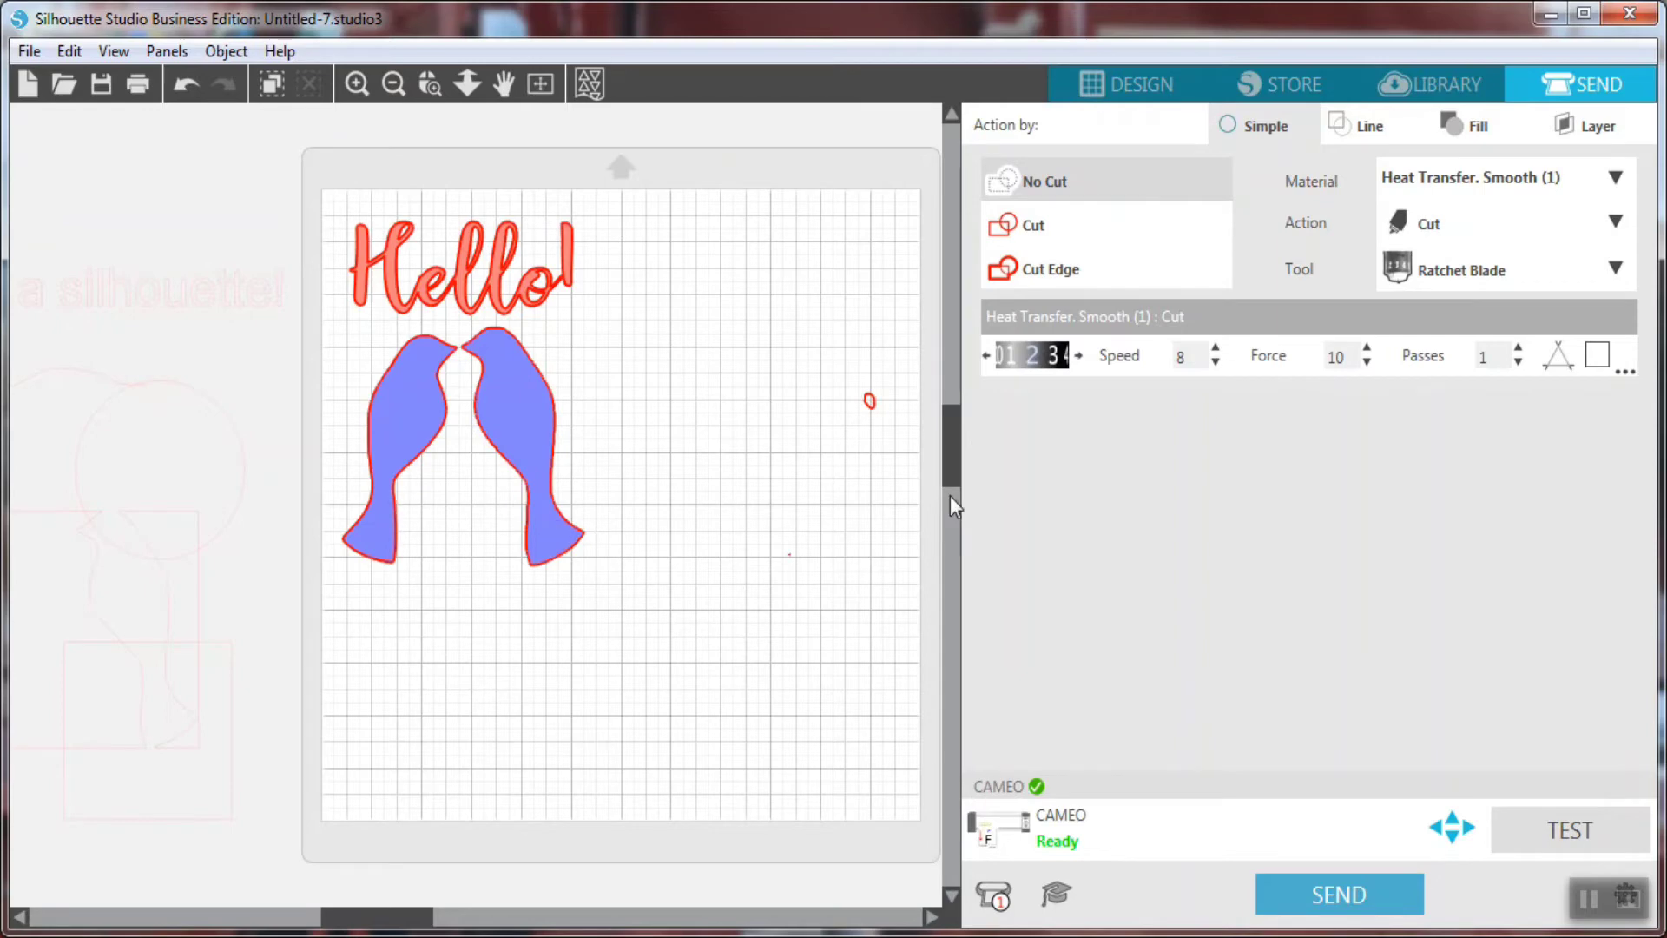
{"action": "left_click_drag", "start_coordinate": [872, 408], "coordinate": [219, 507]}
{"action": "left_click", "coordinate": [433, 918]}
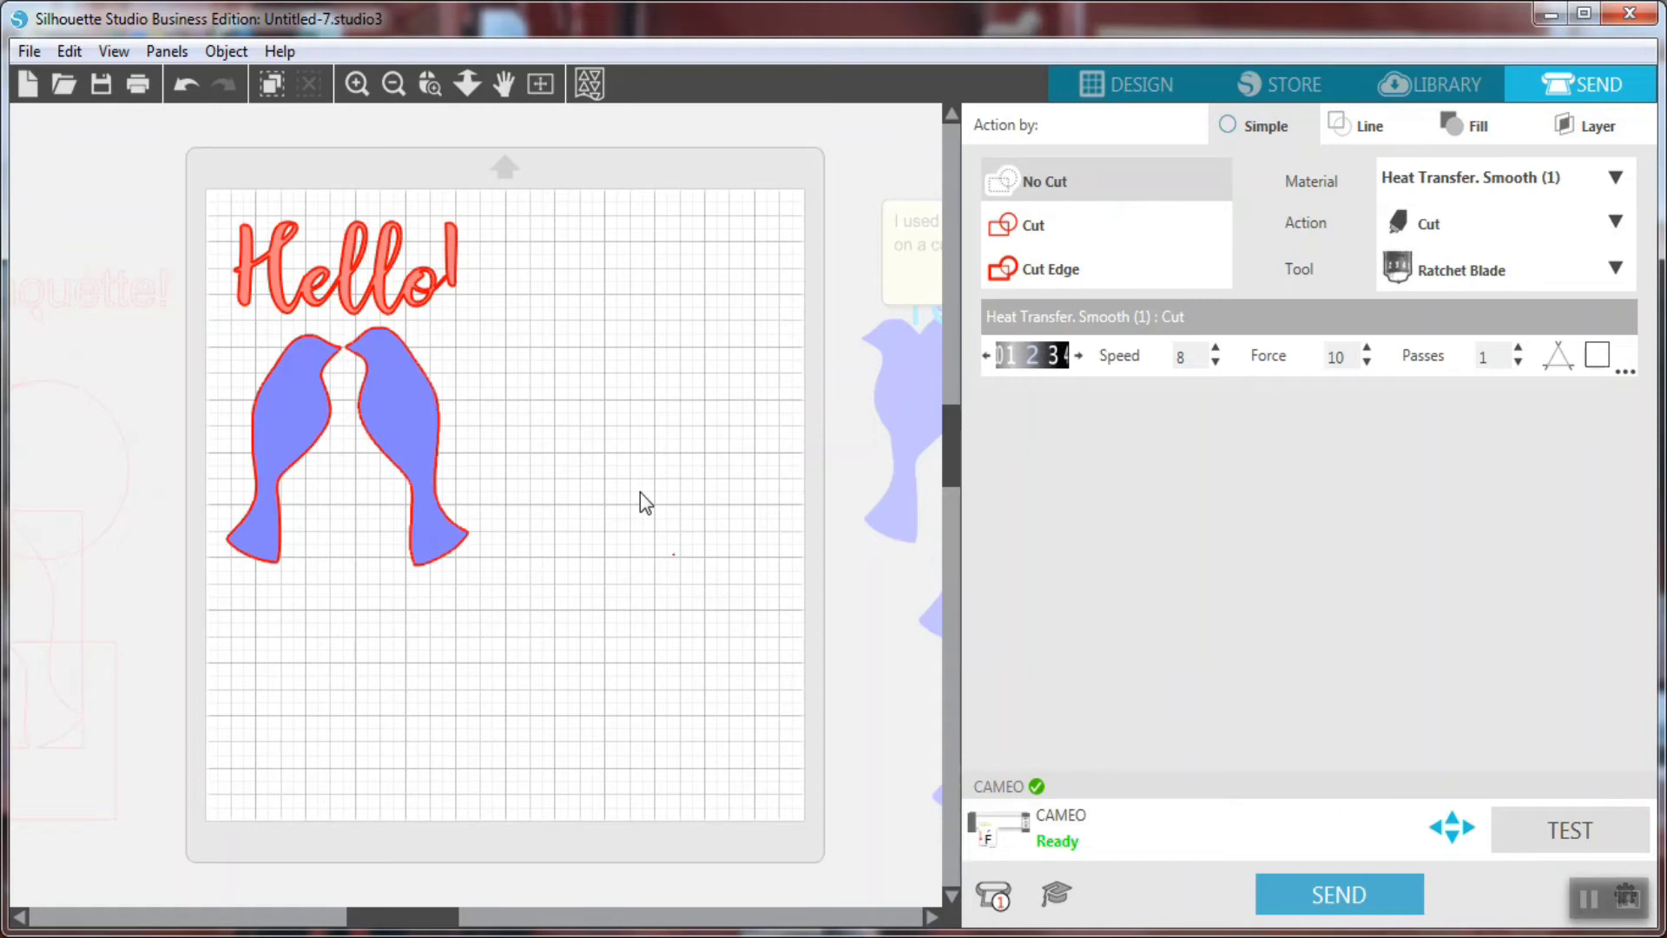
Set the cut material to the user-defined Vinyl, Glossy (1).
{"action": "left_click", "coordinate": [1616, 182]}
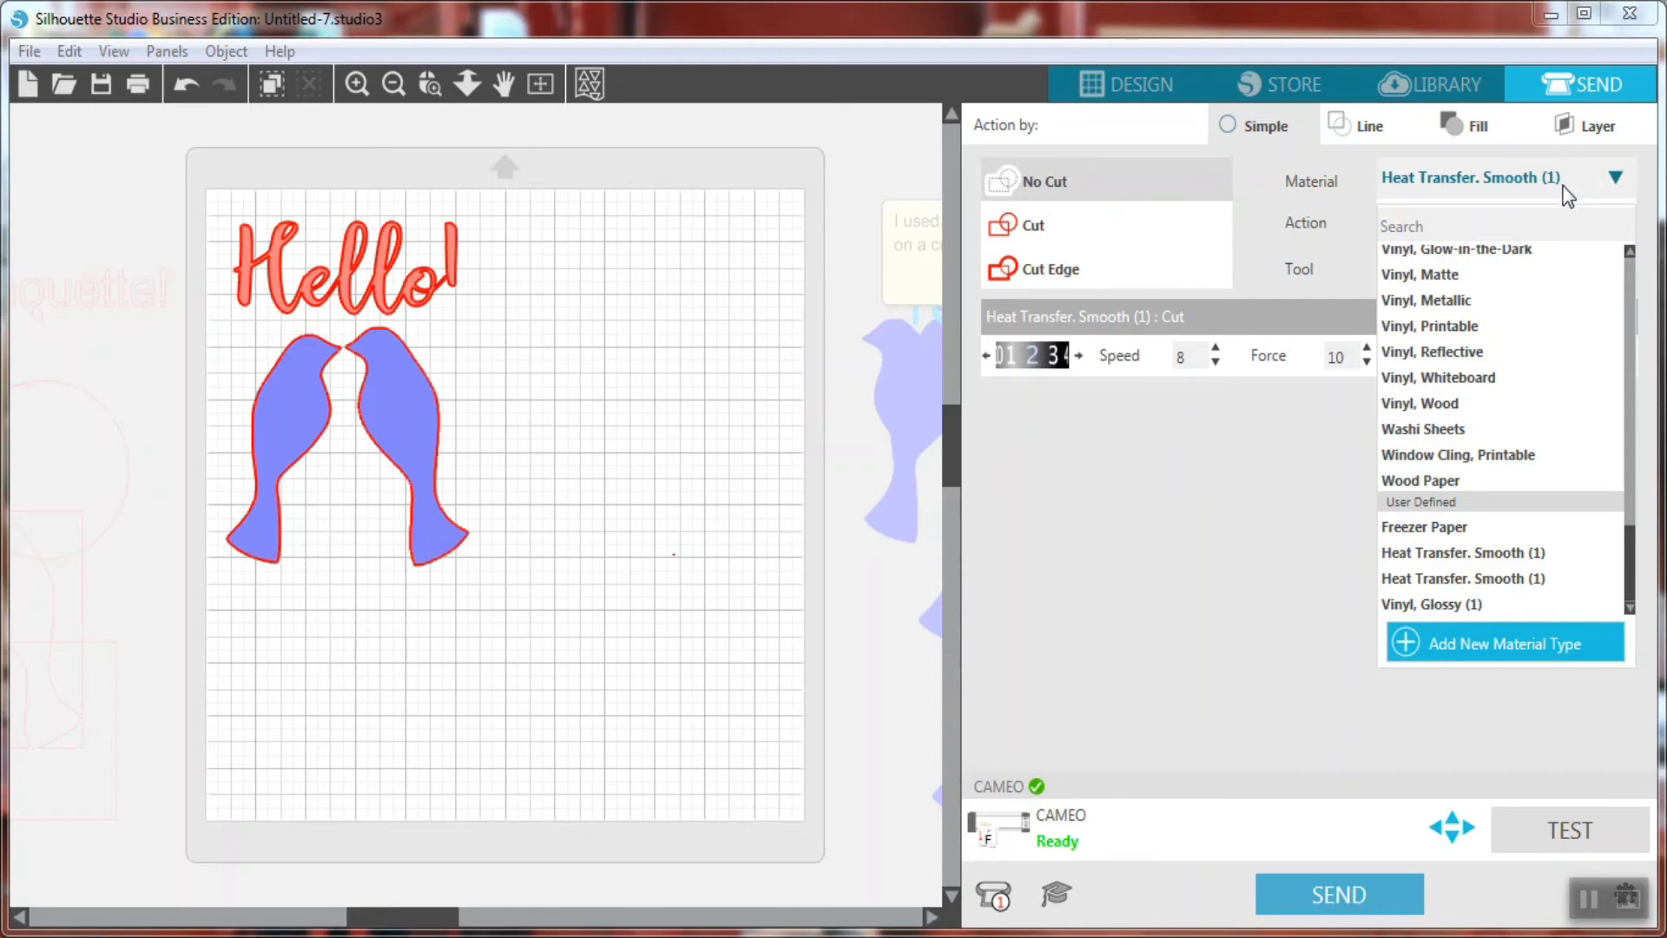
{"action": "mouse_move", "coordinate": [1632, 556]}
{"action": "left_mouse_down"}
{"action": "mouse_move", "coordinate": [1630, 524]}
{"action": "mouse_move", "coordinate": [1623, 579]}
{"action": "left_mouse_up"}
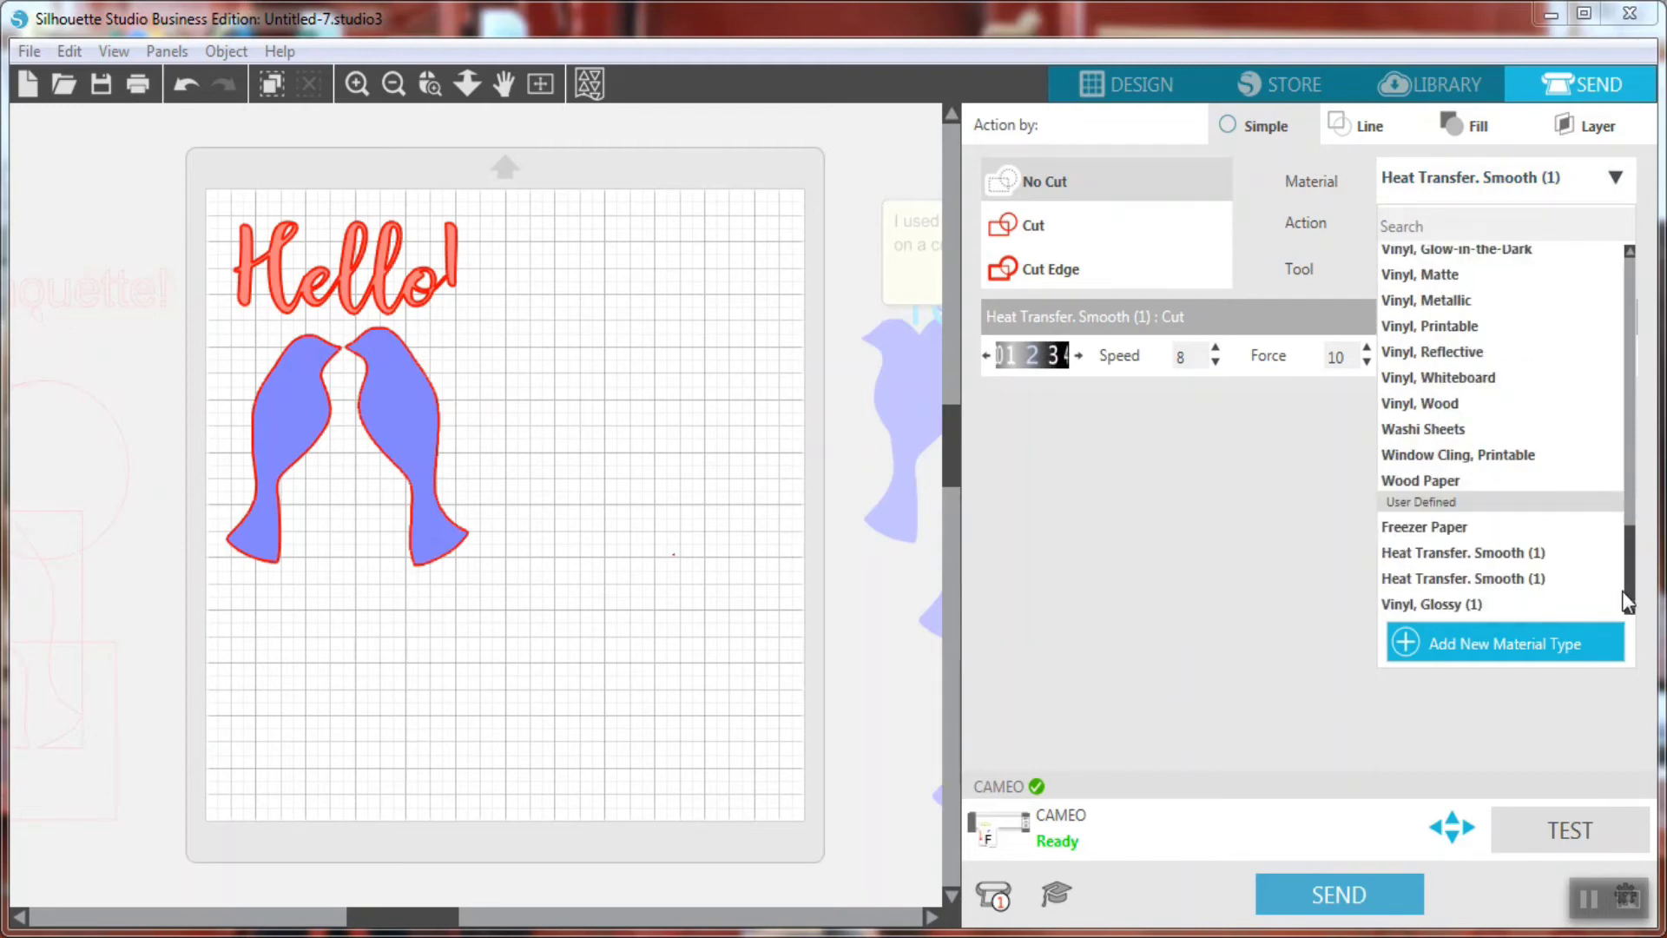
{"action": "mouse_move", "coordinate": [1450, 608]}
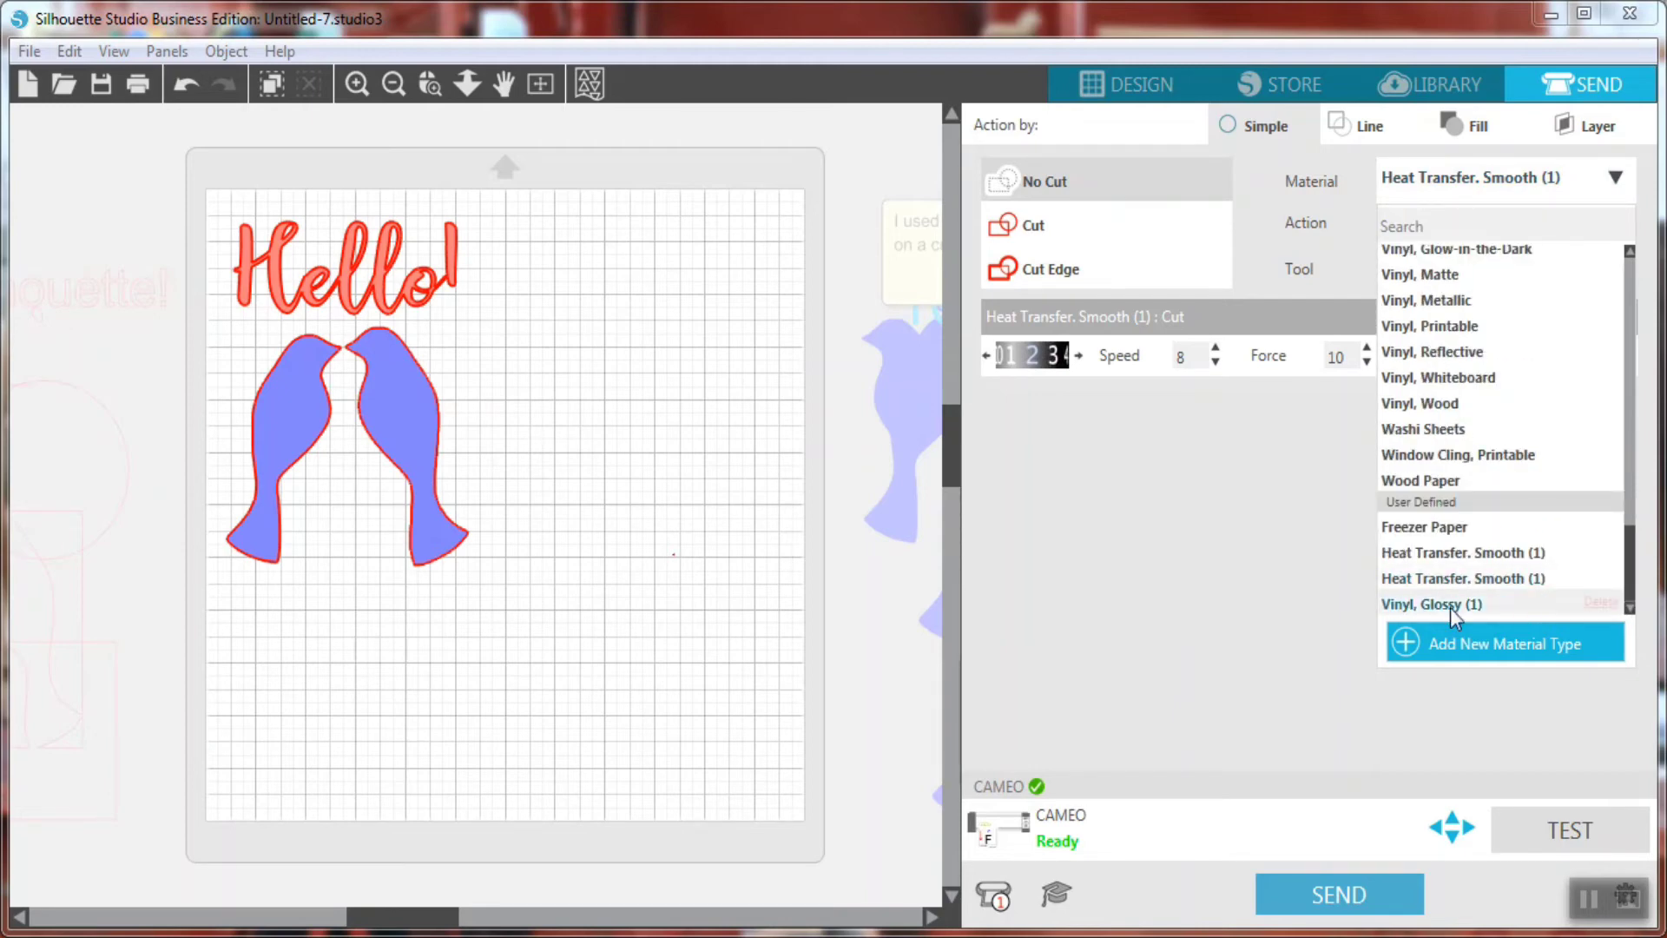
{"action": "left_click", "coordinate": [1601, 608]}
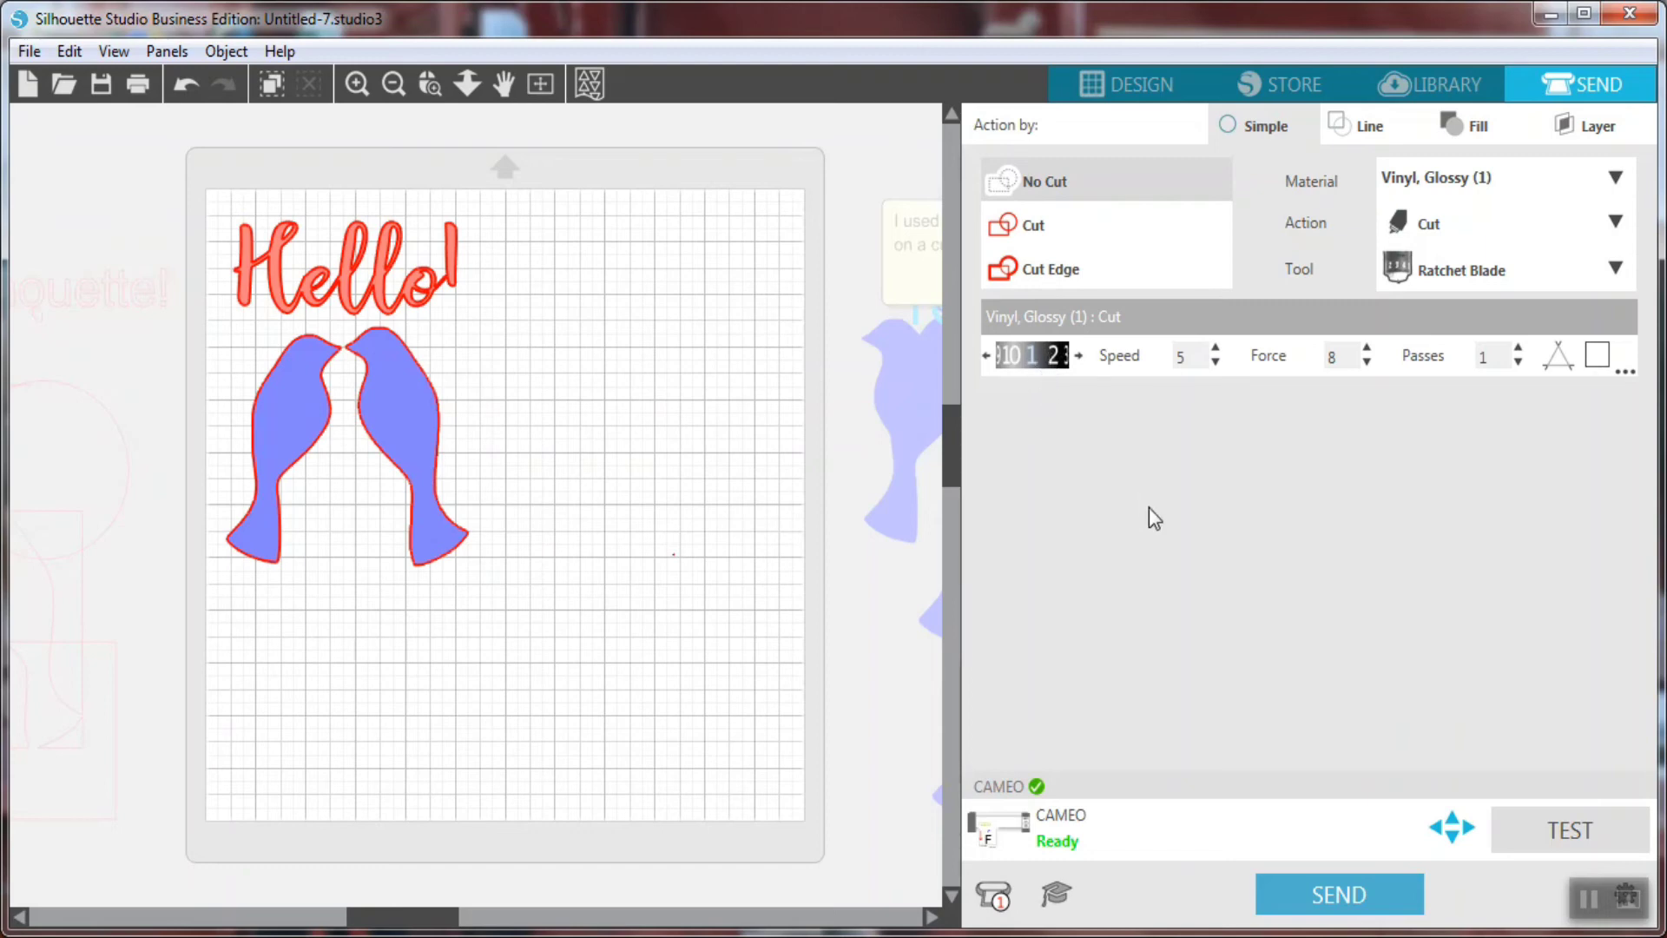
Send the cut job to the CAMEO and return to the Design view.
{"action": "left_click", "coordinate": [1319, 886]}
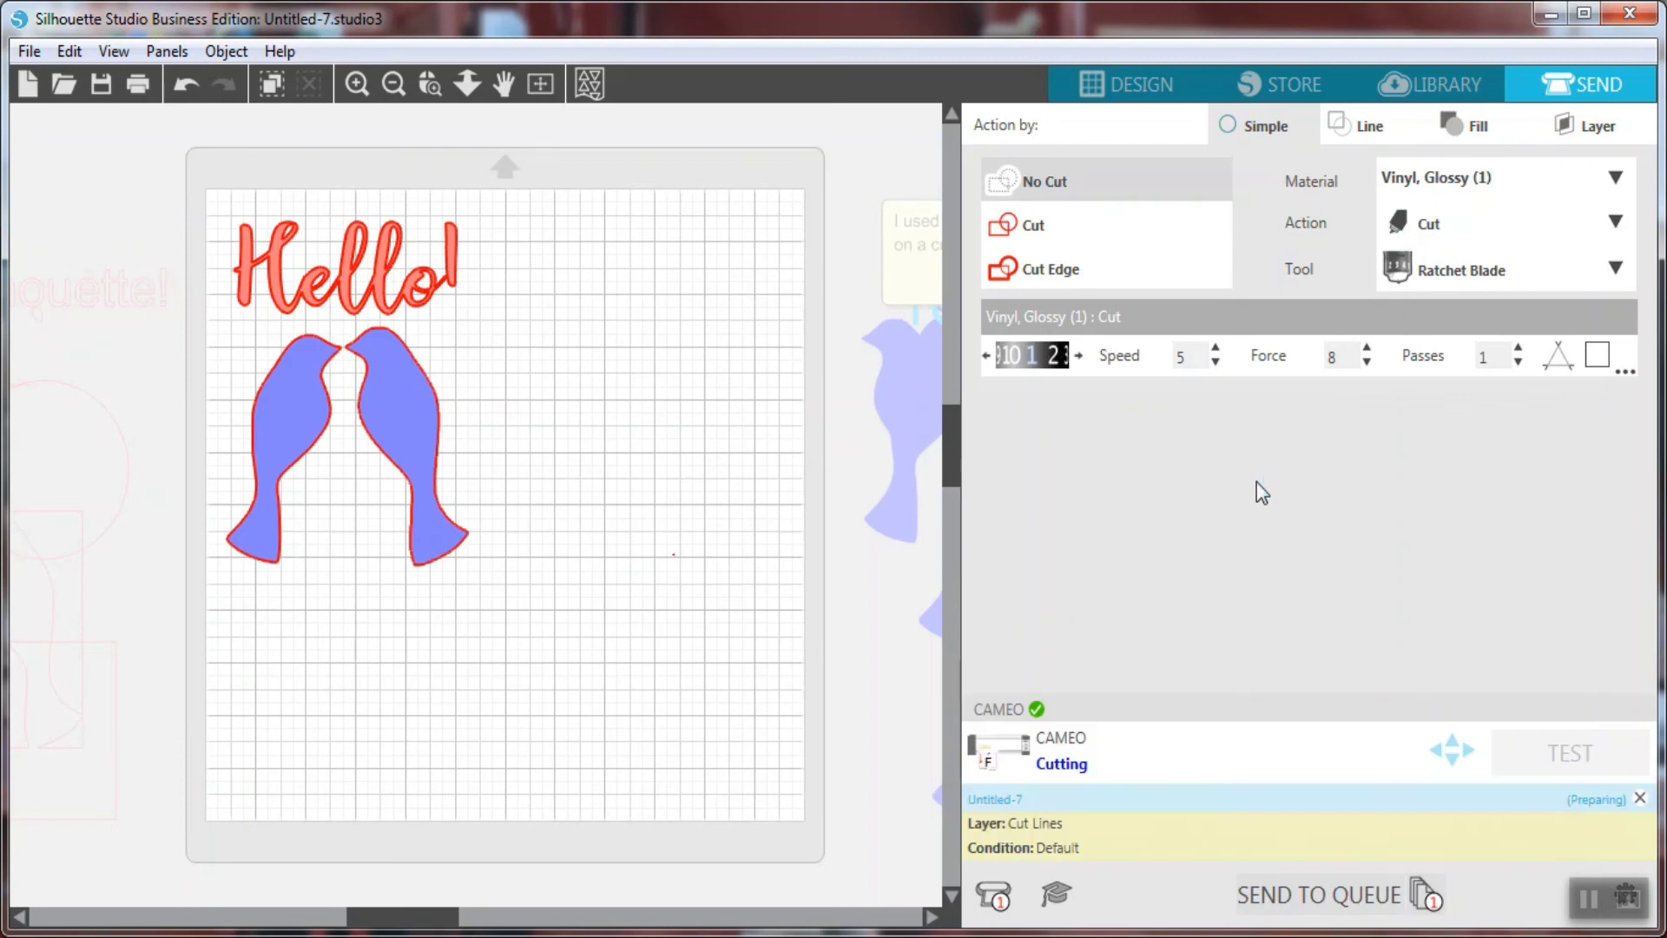
{"action": "left_click", "coordinate": [1142, 80]}
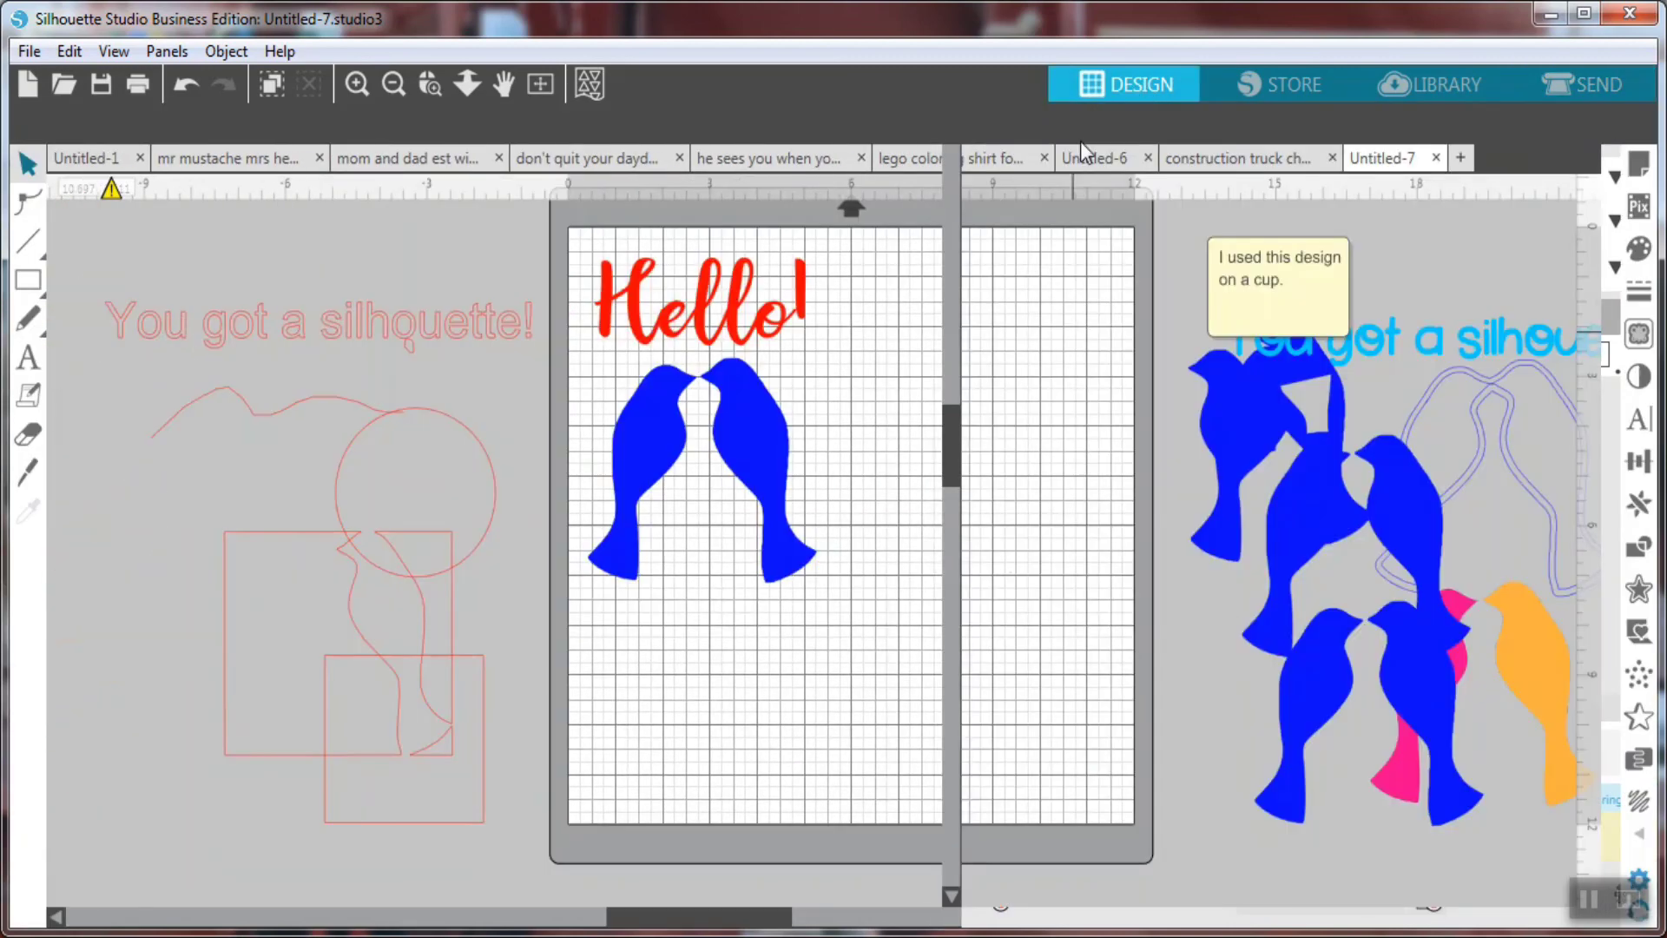